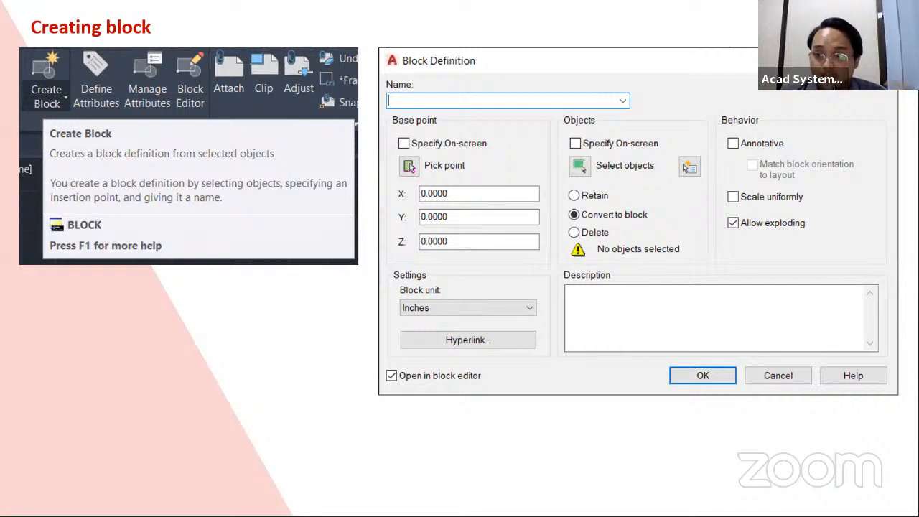
pyautogui.press('Right')
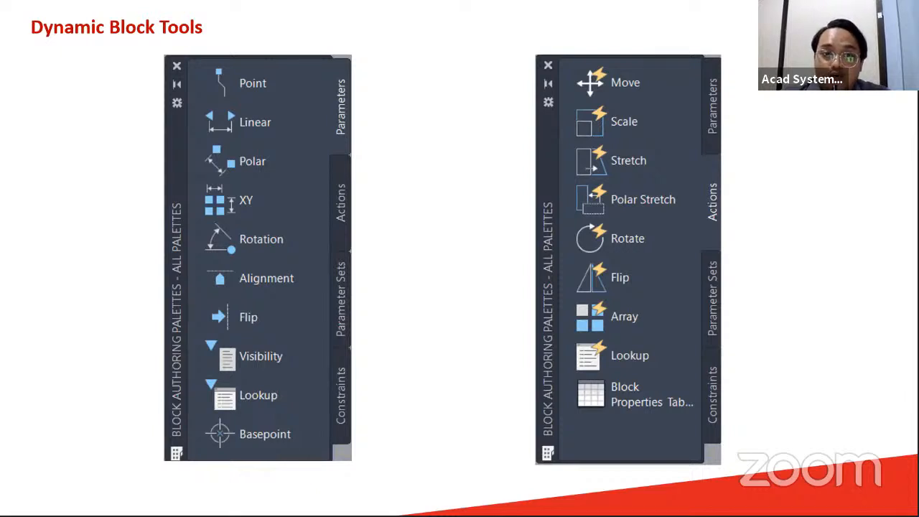
pyautogui.rightClick(206, 81)
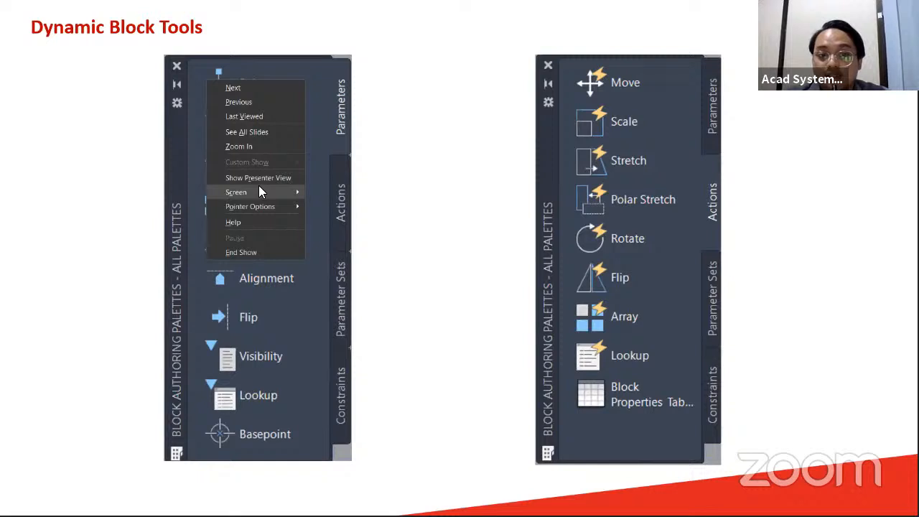
pyautogui.moveTo(266, 210)
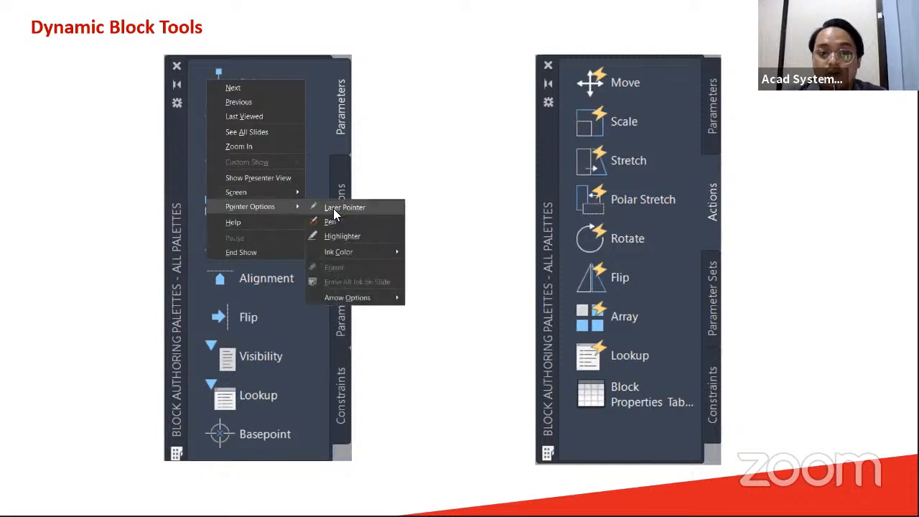
pyautogui.click(345, 207)
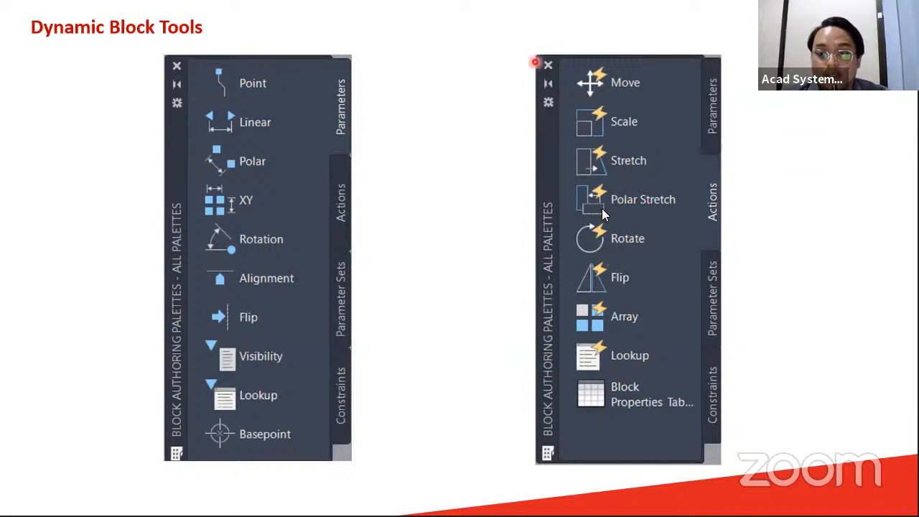
# Switch to AutoCAD and survey the whole practice drawing with its labelled sample areas.
pyautogui.hotkey('alt', 'Tab')
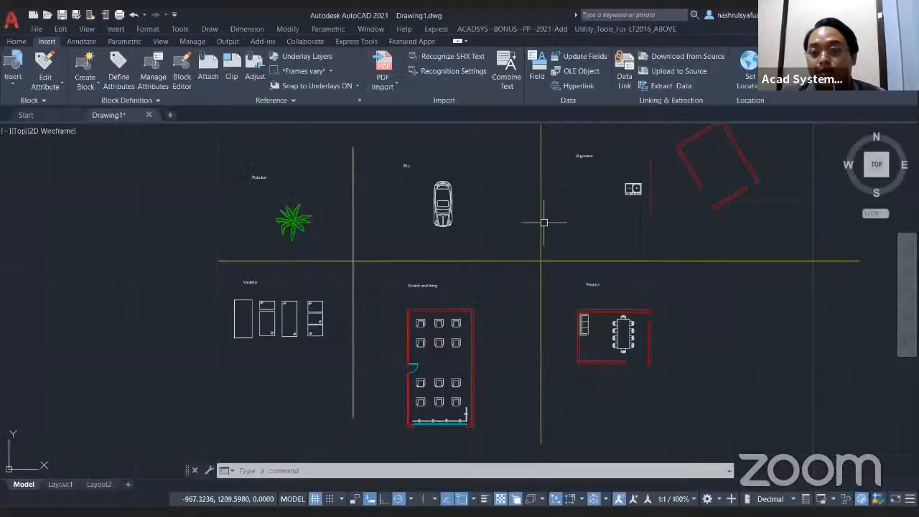
pyautogui.scroll(-2, 527, 257)
pyautogui.scroll(2, 502, 259)
pyautogui.moveTo(474, 256); pyautogui.dragTo(399, 291, button='middle')
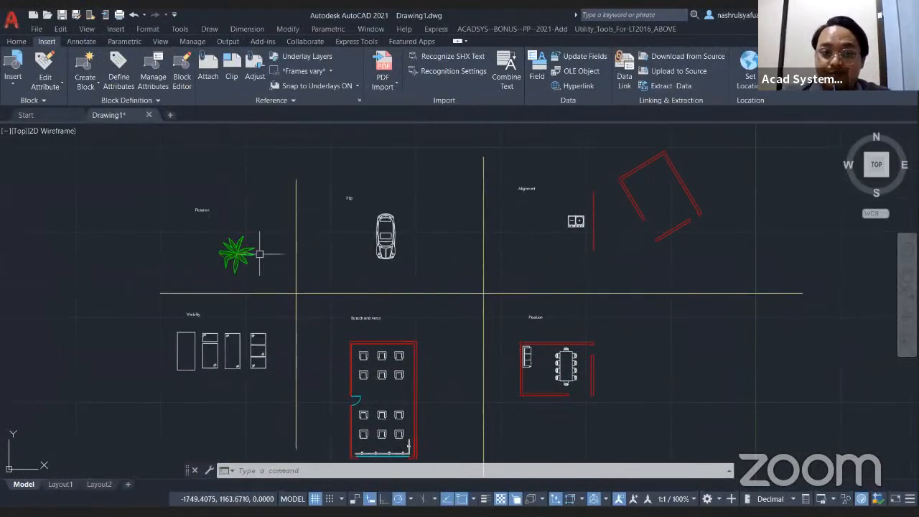
pyautogui.scroll(2, 216, 225)
pyautogui.scroll(-2, 414, 260)
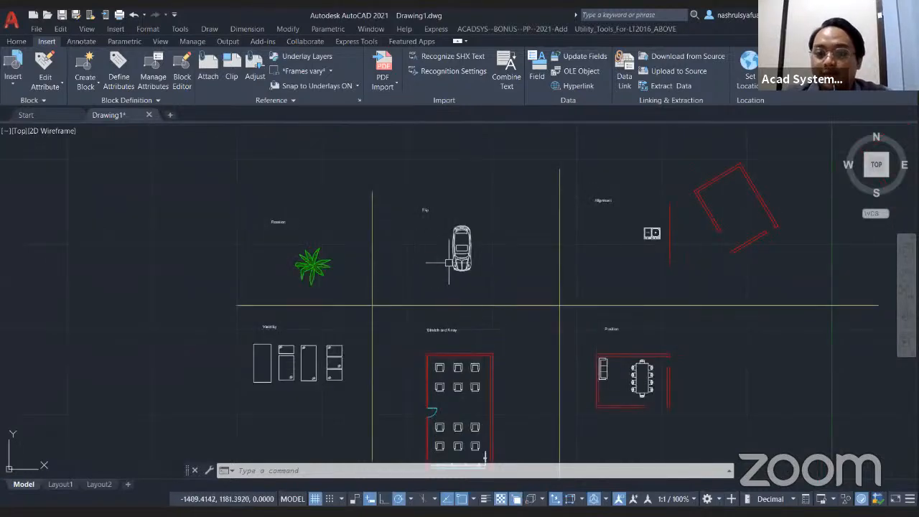
pyautogui.moveTo(427, 258); pyautogui.dragTo(398, 241, button='middle')
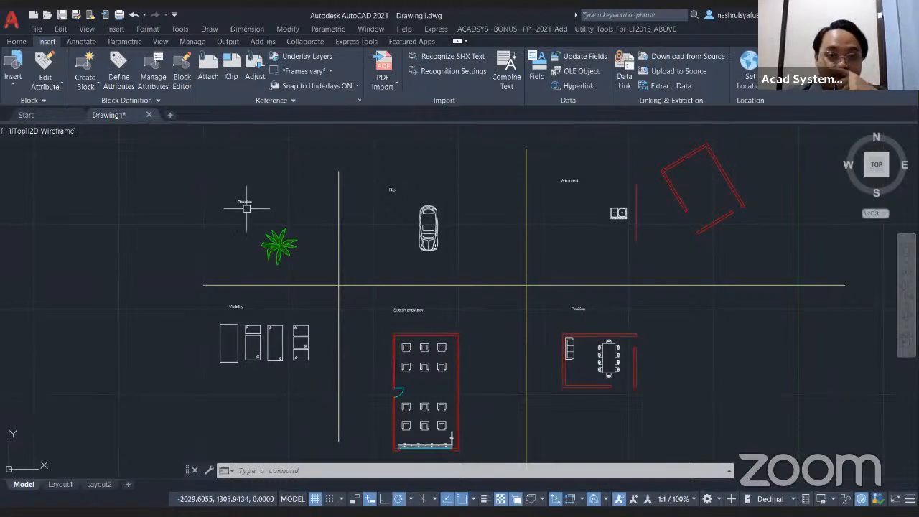
# Examine the Flip, Position, Stretch and Array, Visibility and Rotation samples up close, finishing at the plant.
pyautogui.scroll(2, 388, 198)
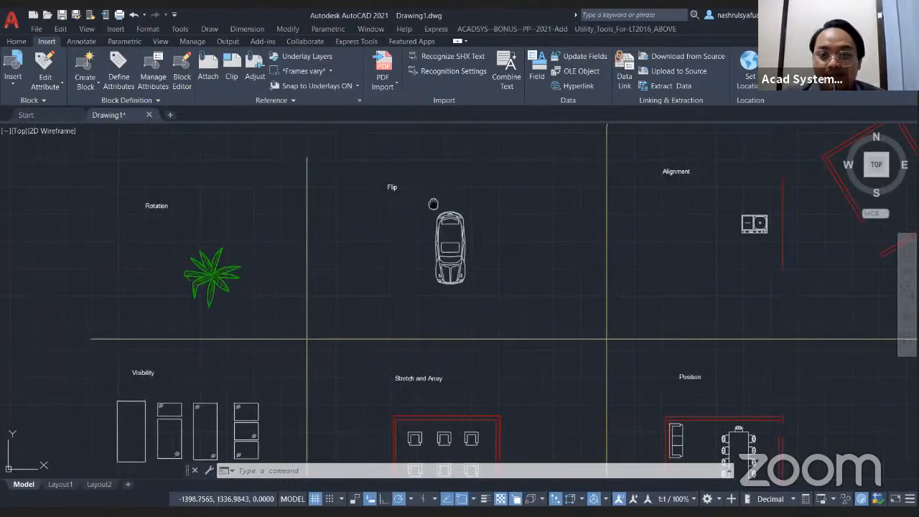
pyautogui.moveTo(429, 203); pyautogui.dragTo(336, 219, button='middle')
pyautogui.scroll(2, 535, 193)
pyautogui.moveTo(597, 209); pyautogui.dragTo(364, 3, button='middle')
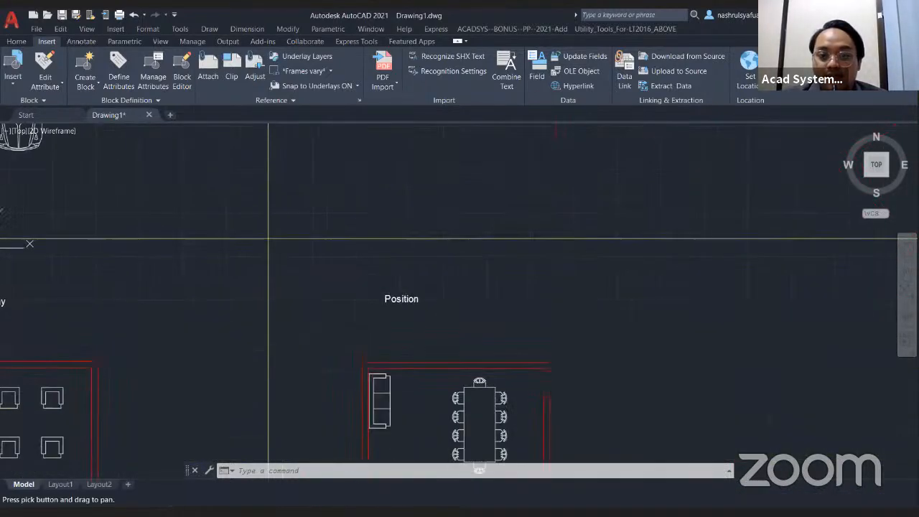
pyautogui.moveTo(509, 321); pyautogui.dragTo(511, 249, button='middle')
pyautogui.moveTo(379, 275); pyautogui.dragTo(685, 254, button='middle')
pyautogui.moveTo(315, 246); pyautogui.dragTo(364, 217, button='middle')
pyautogui.moveTo(259, 224); pyautogui.dragTo(489, 233, button='middle')
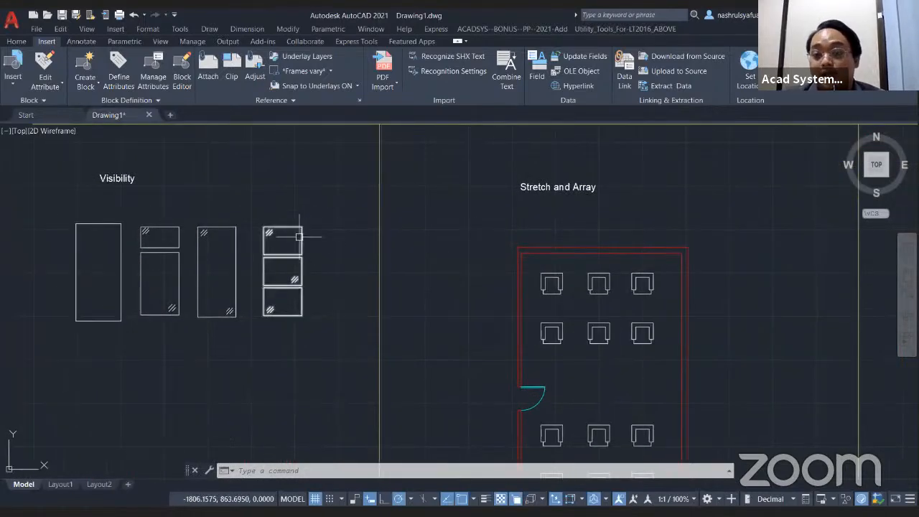
pyautogui.scroll(-2, 341, 221)
pyautogui.scroll(2, 341, 221)
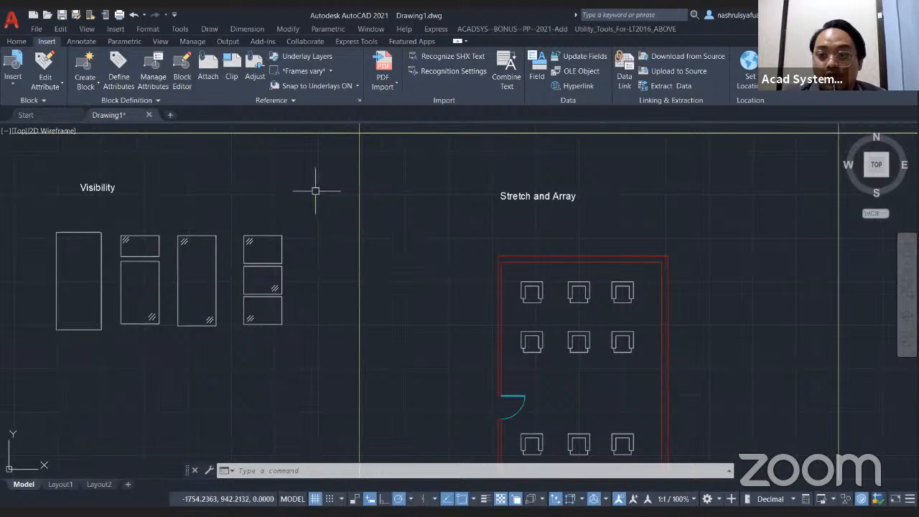
pyautogui.scroll(-3, 316, 191)
pyautogui.moveTo(301, 182); pyautogui.dragTo(320, 326, button='middle')
pyautogui.scroll(4, 275, 257)
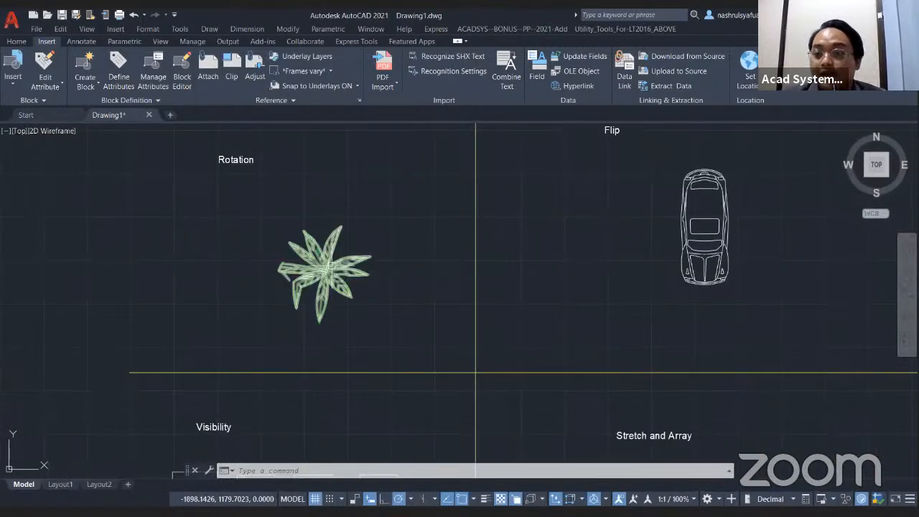
# Check the plant's object type in its properties, then close the properties and clear the selection.
pyautogui.rightClick(324, 294)
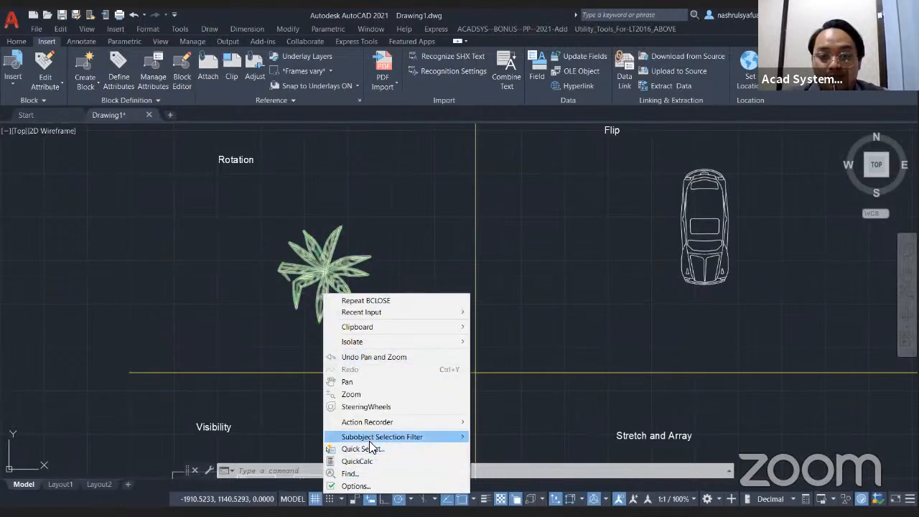
pyautogui.click(266, 349)
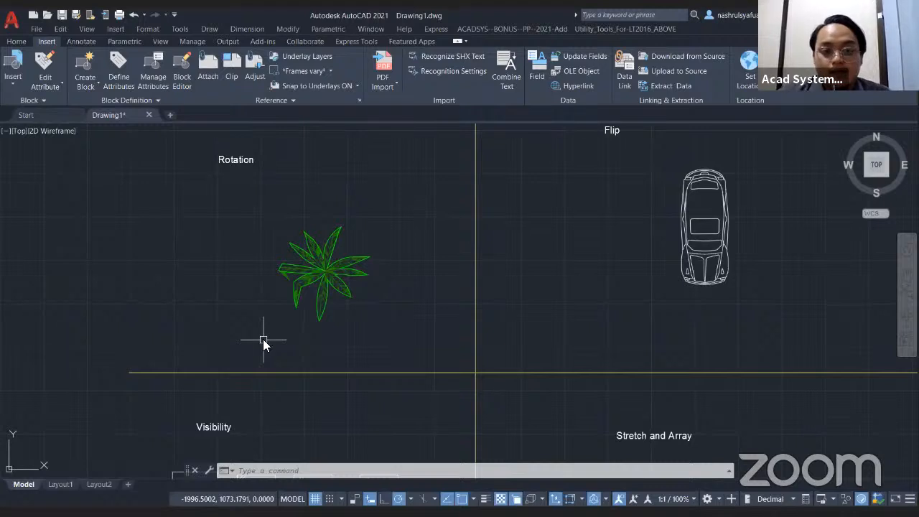
pyautogui.write('pr')
pyautogui.press('Return')
pyautogui.click(311, 270)
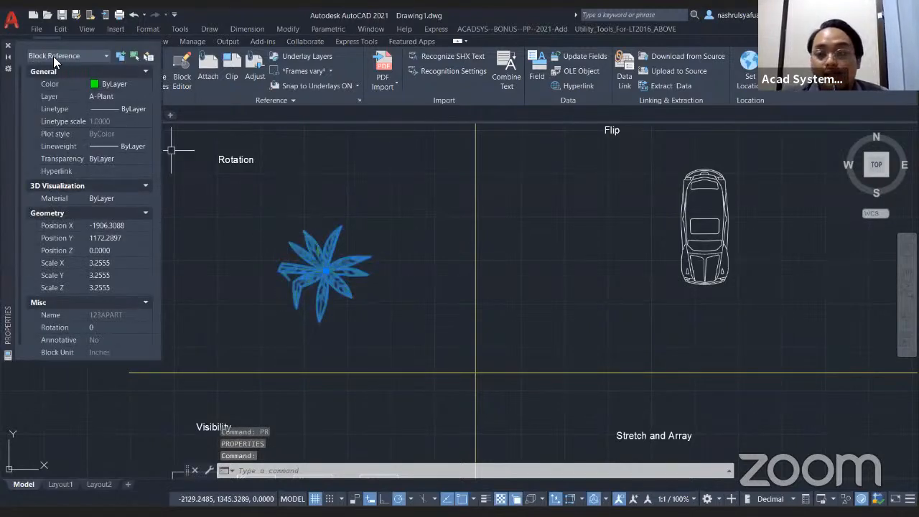
pyautogui.click(8, 45)
pyautogui.press('Escape')
pyautogui.press('Escape')
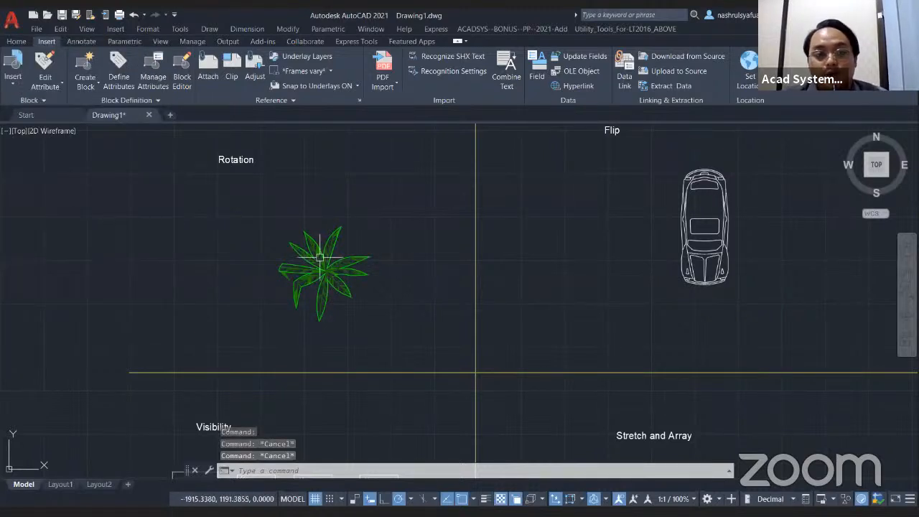
# View the plant block's definition, 123APART, in the Block Editor and close the editor.
pyautogui.click(320, 257)
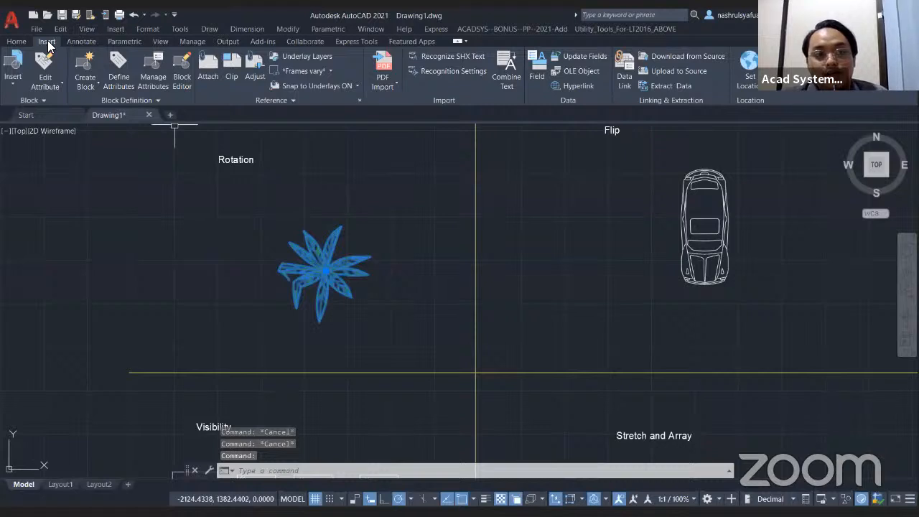
pyautogui.click(182, 74)
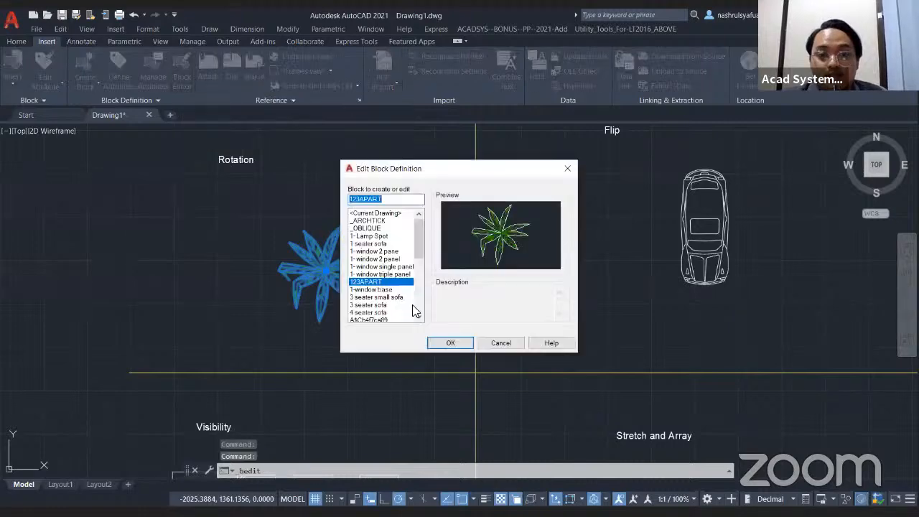
pyautogui.click(450, 344)
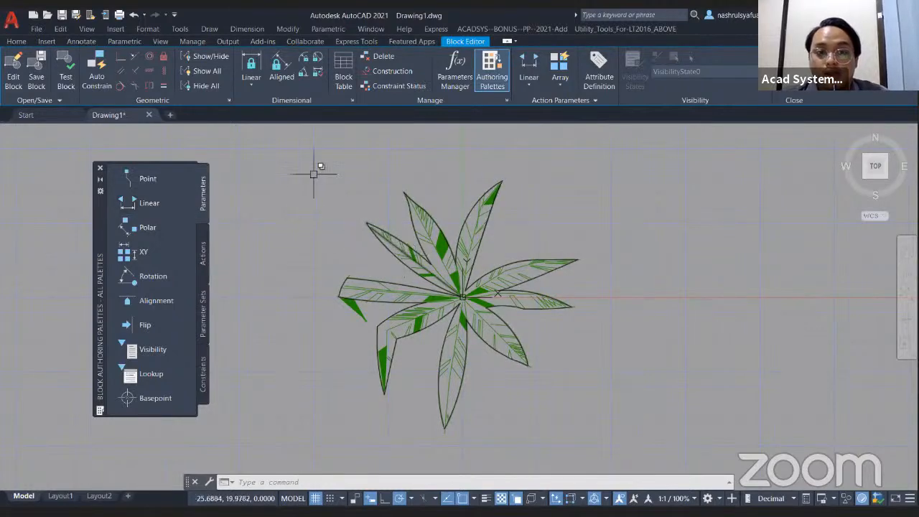
pyautogui.click(795, 70)
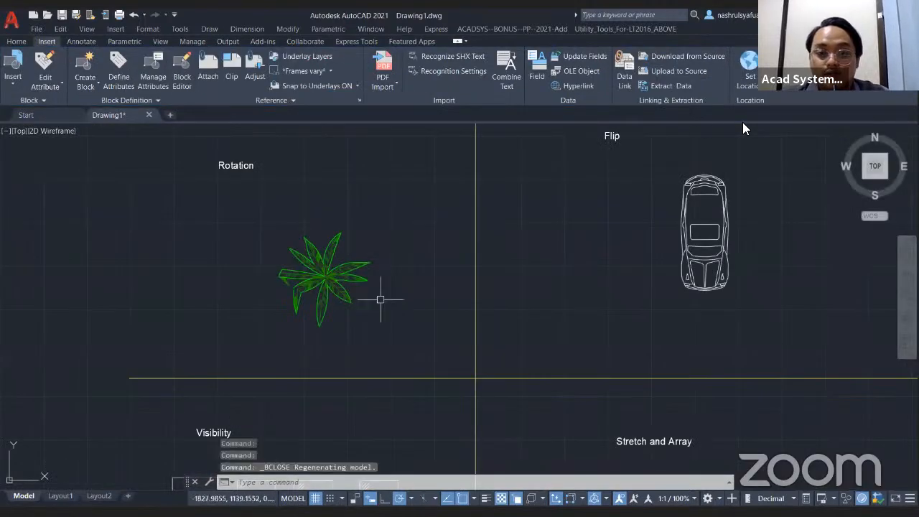
pyautogui.click(378, 323)
pyautogui.press('Escape')
pyautogui.click(323, 295)
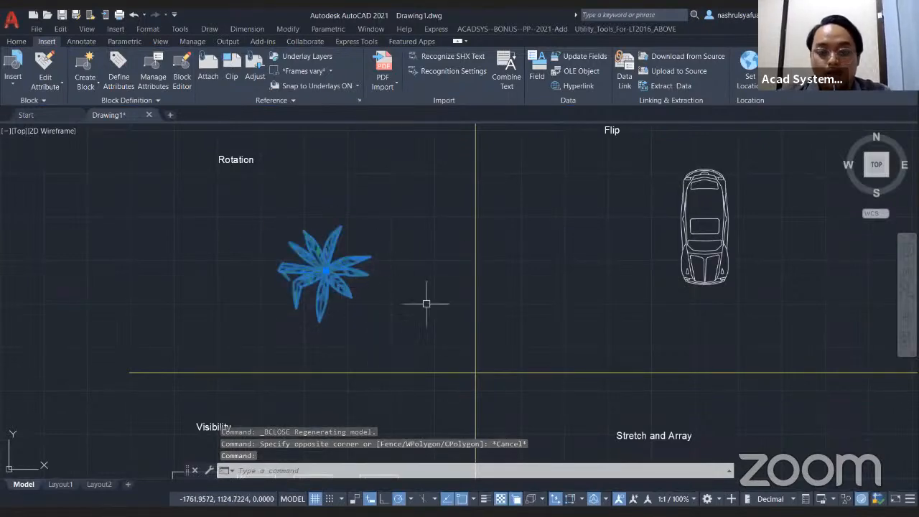
pyautogui.write('ro')
pyautogui.press('Return')
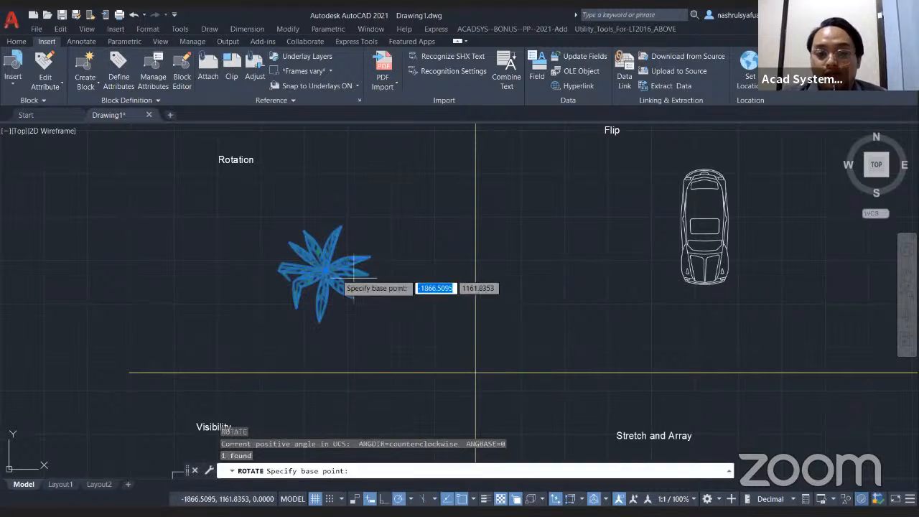
pyautogui.click(325, 270)
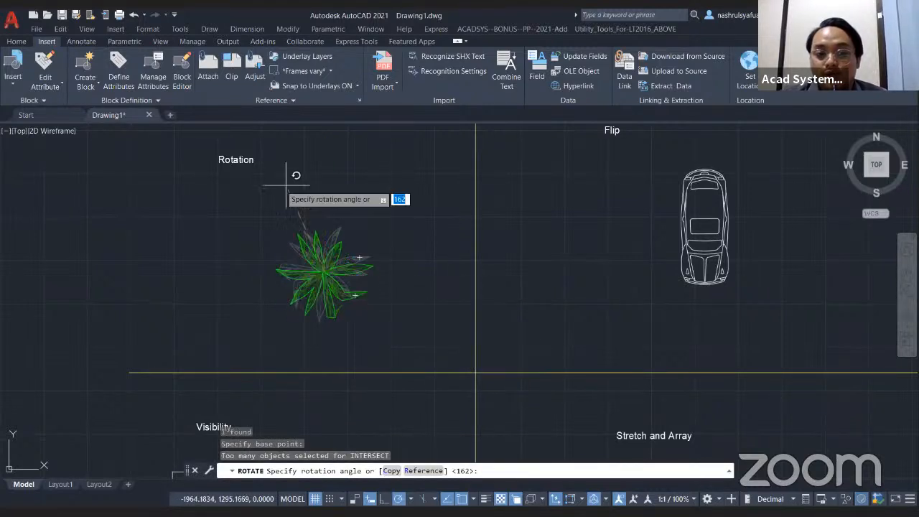
pyautogui.press('Escape')
pyautogui.press('Escape')
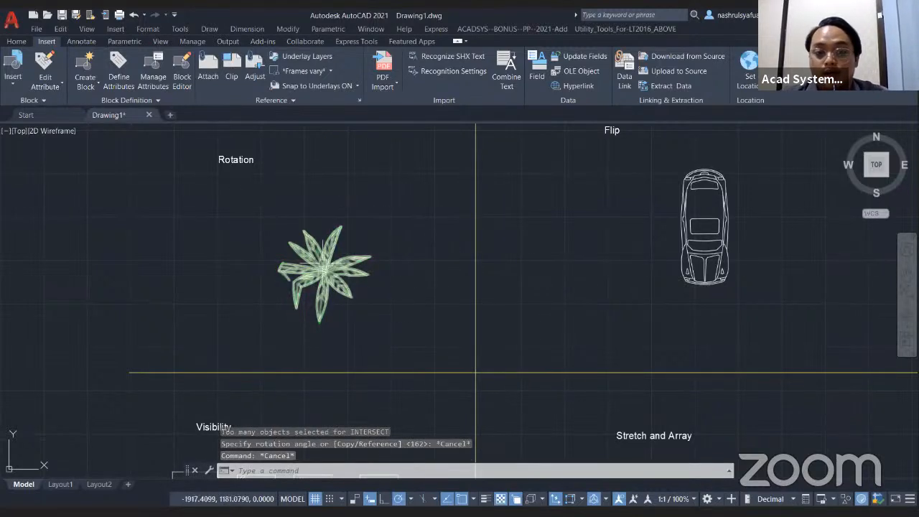
# Open the plant block 123APART for editing and add a Rotation parameter at its centre with a radius of about 23 and default angle 0.
pyautogui.doubleClick(332, 270)
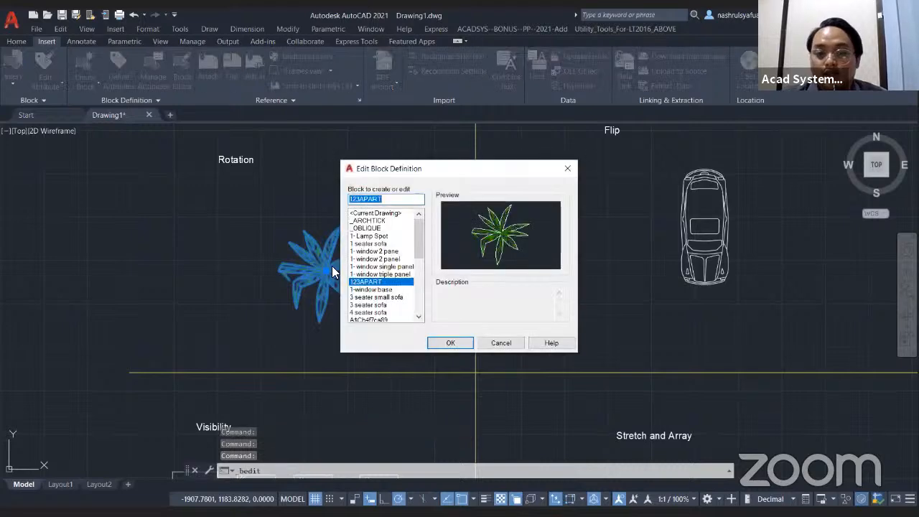
pyautogui.click(451, 343)
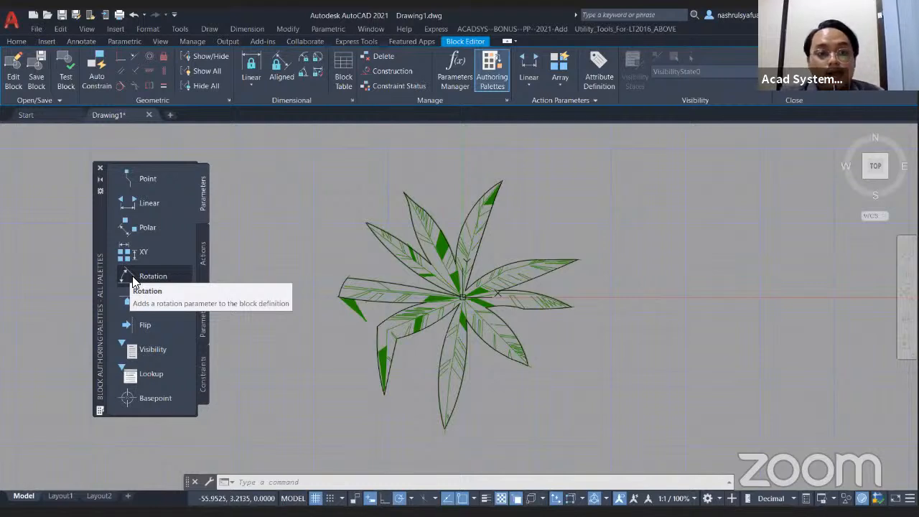
pyautogui.click(134, 282)
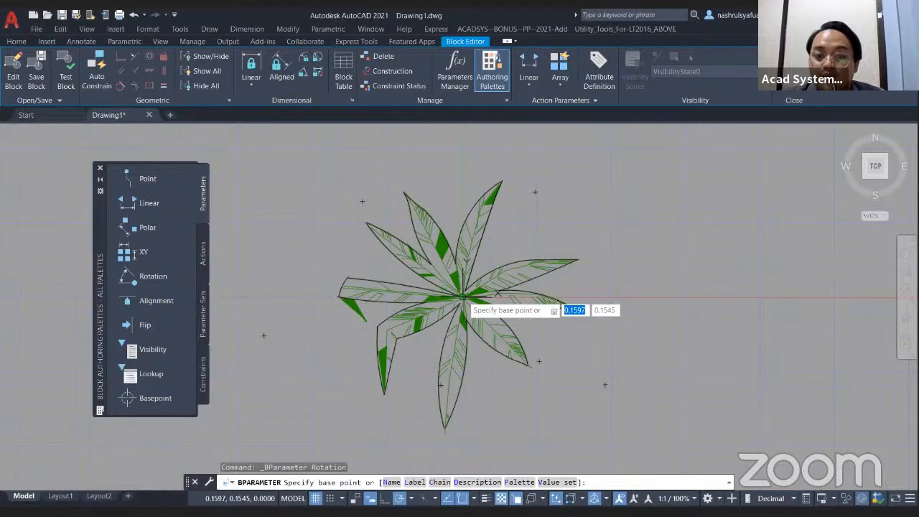
pyautogui.click(463, 296)
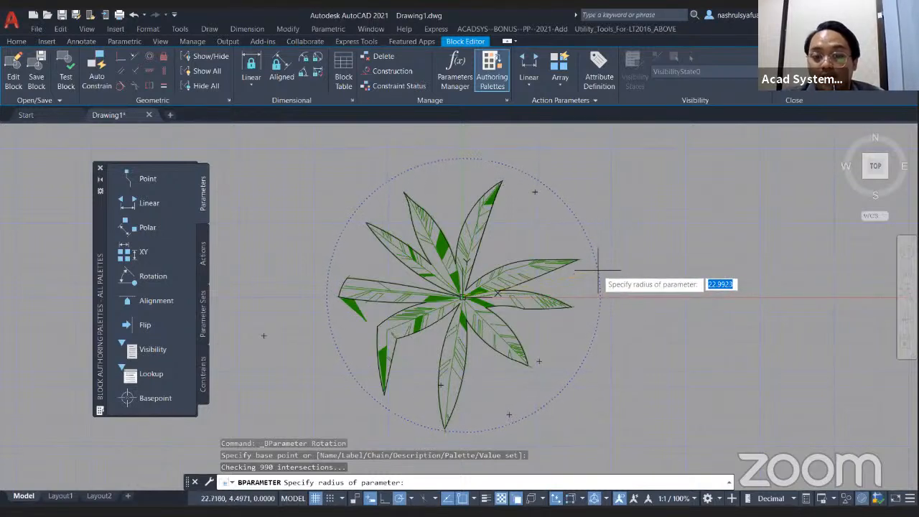
pyautogui.click(598, 270)
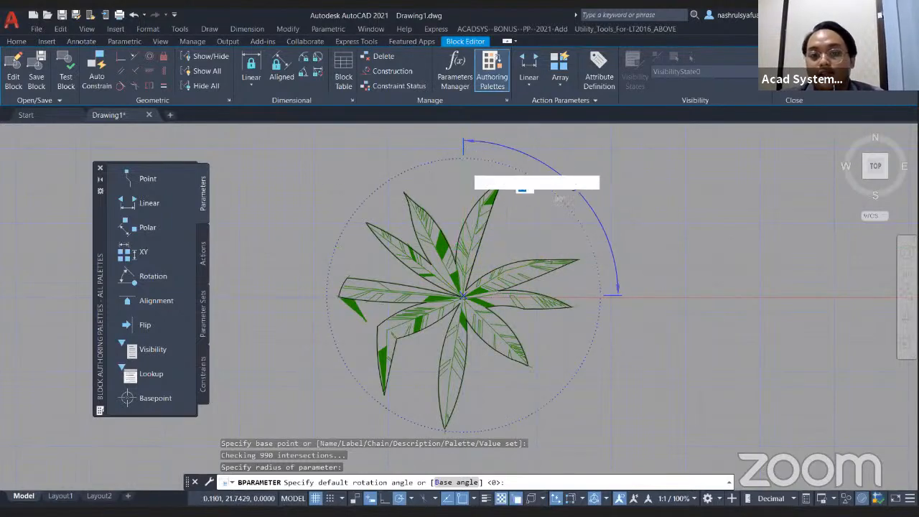
pyautogui.scroll(-1, 464, 170)
pyautogui.scroll(1, 465, 171)
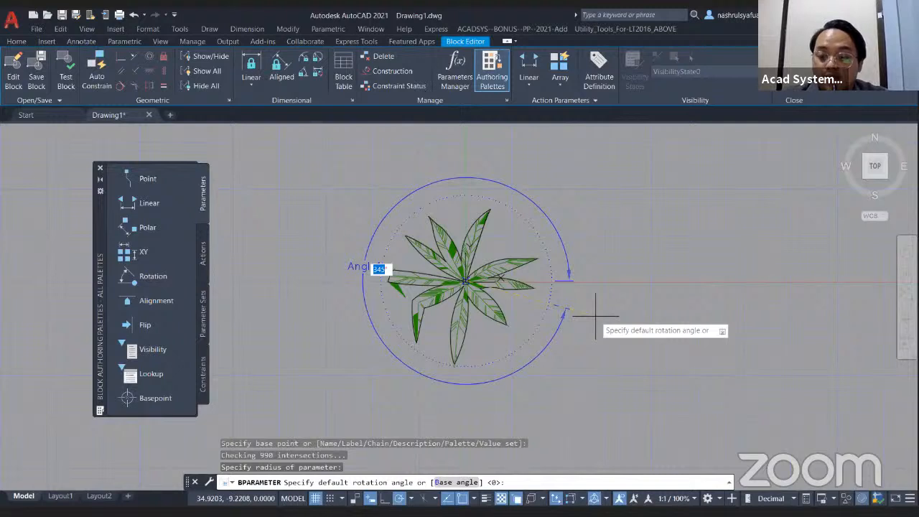
pyautogui.write('0')
pyautogui.press('Return')
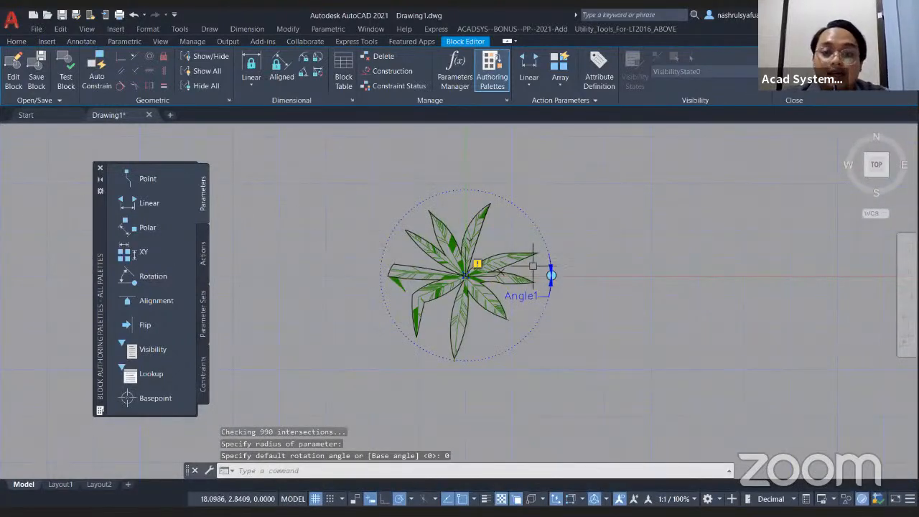
# Look over the available dynamic block actions, then close the Block Authoring Palettes.
pyautogui.scroll(2, 539, 273)
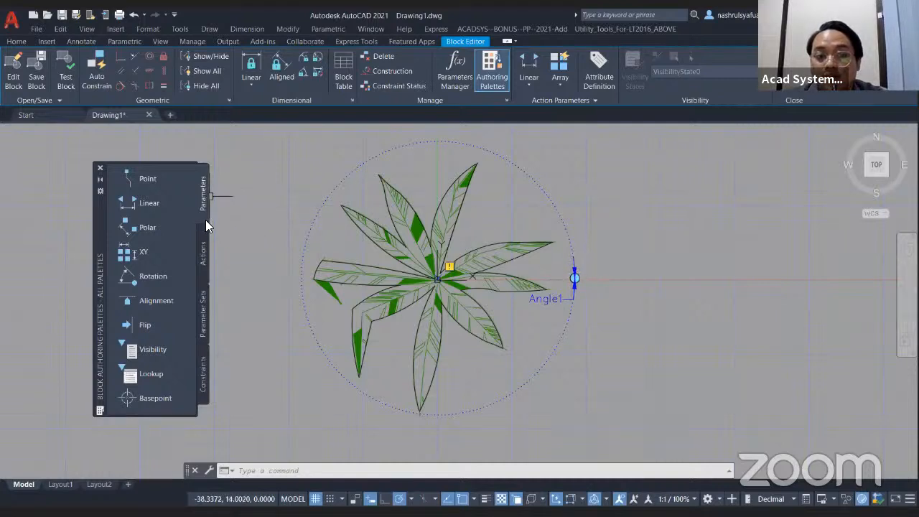
pyautogui.click(201, 259)
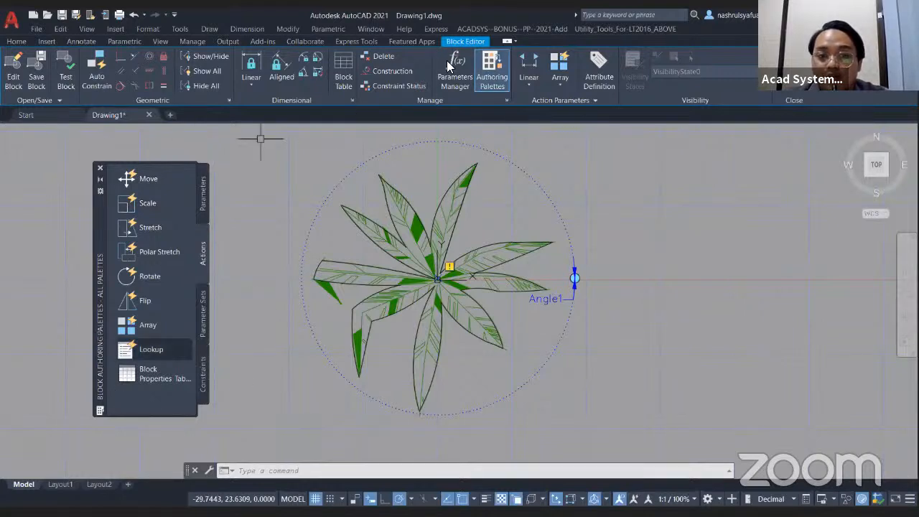
pyautogui.click(100, 168)
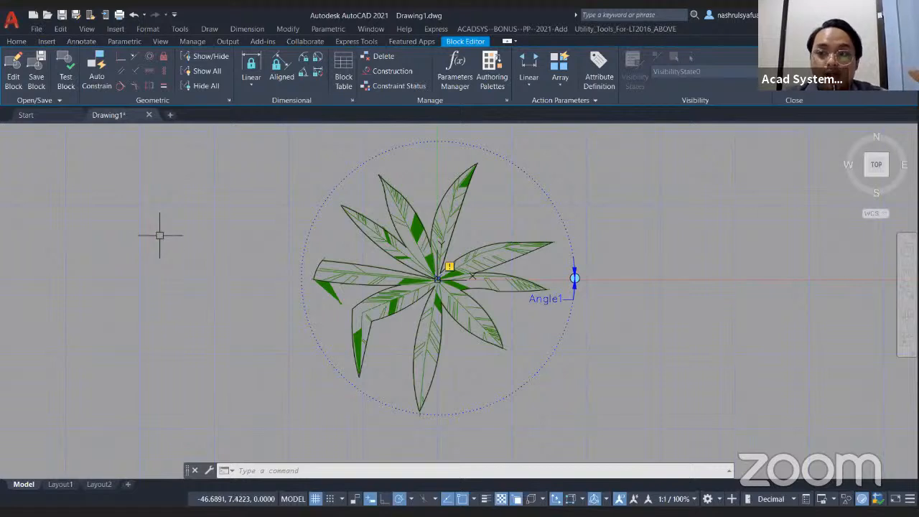
# Reopen the Block Authoring Palettes and compare the parameters and actions they offer with those available elsewhere in the Block Editor.
pyautogui.click(492, 72)
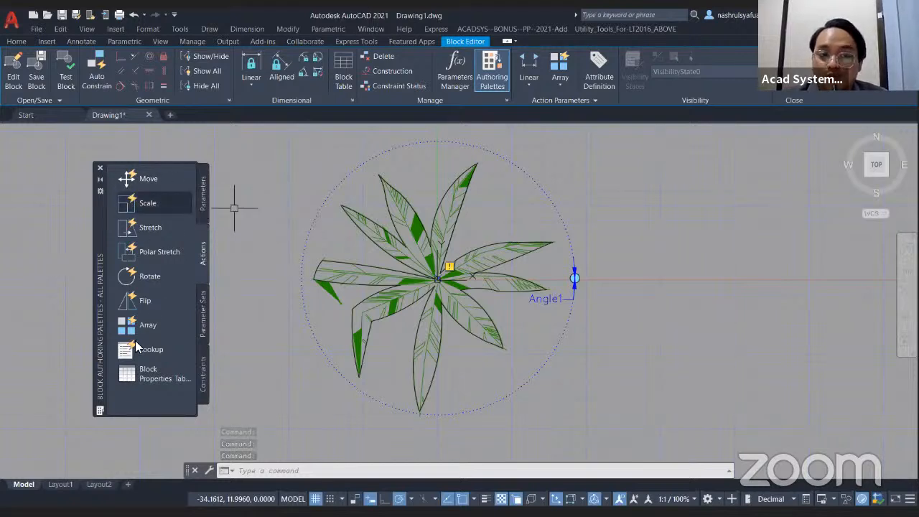
pyautogui.click(529, 83)
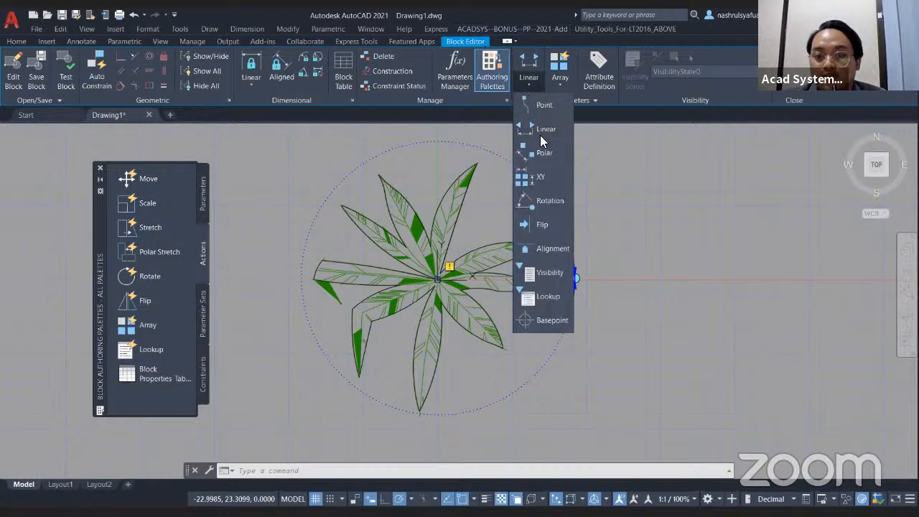
pyautogui.click(206, 194)
pyautogui.click(202, 196)
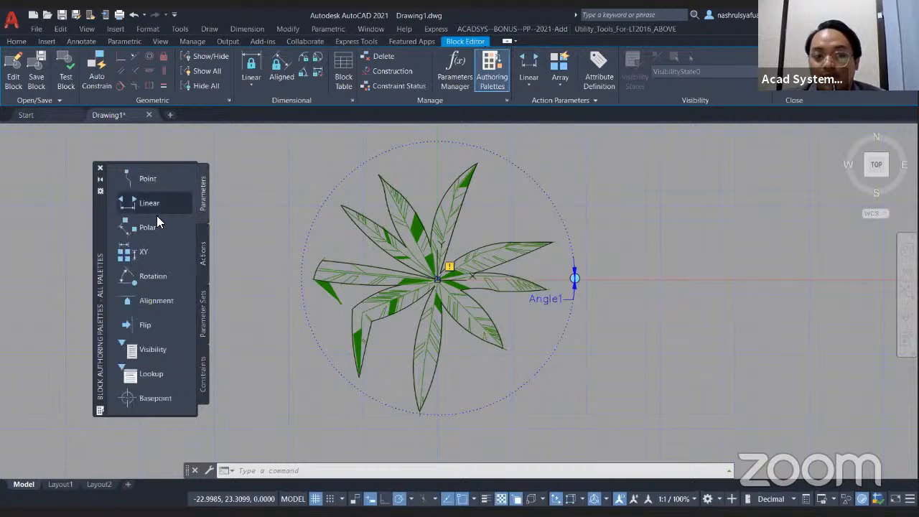
pyautogui.click(560, 85)
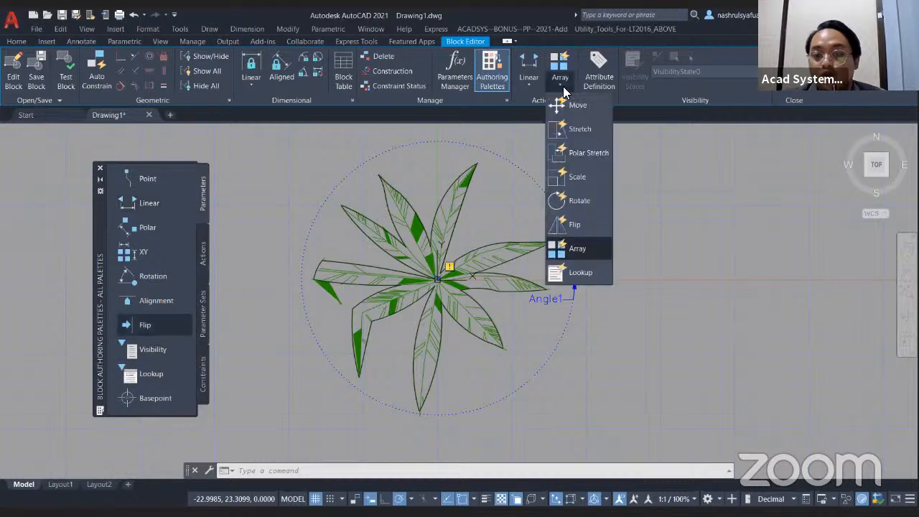
pyautogui.click(208, 249)
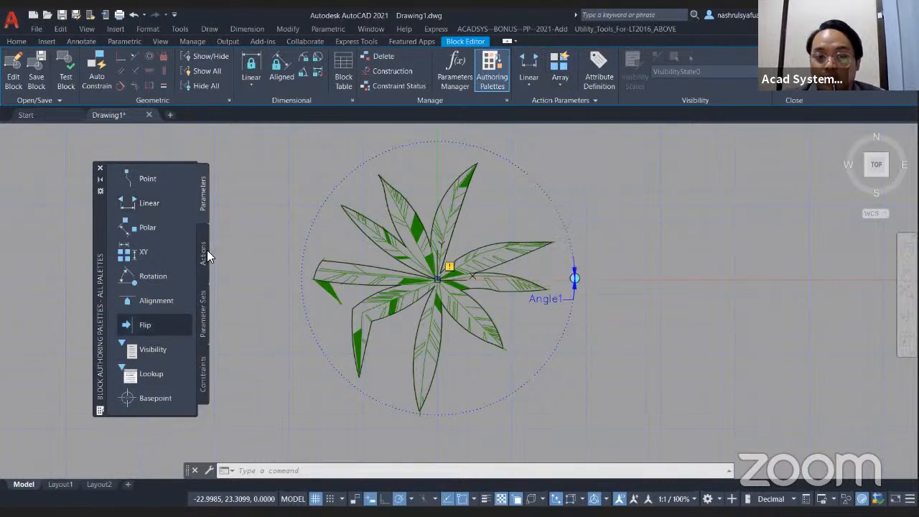
pyautogui.click(207, 251)
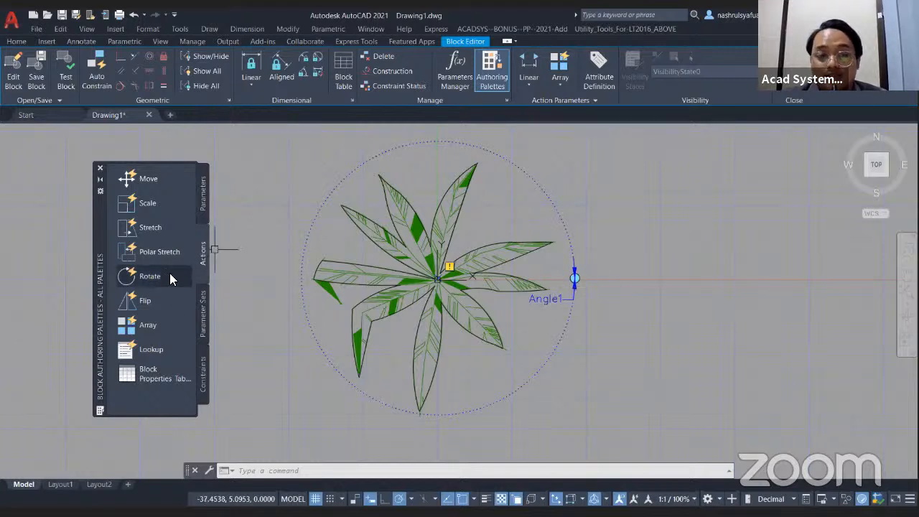
pyautogui.click(145, 279)
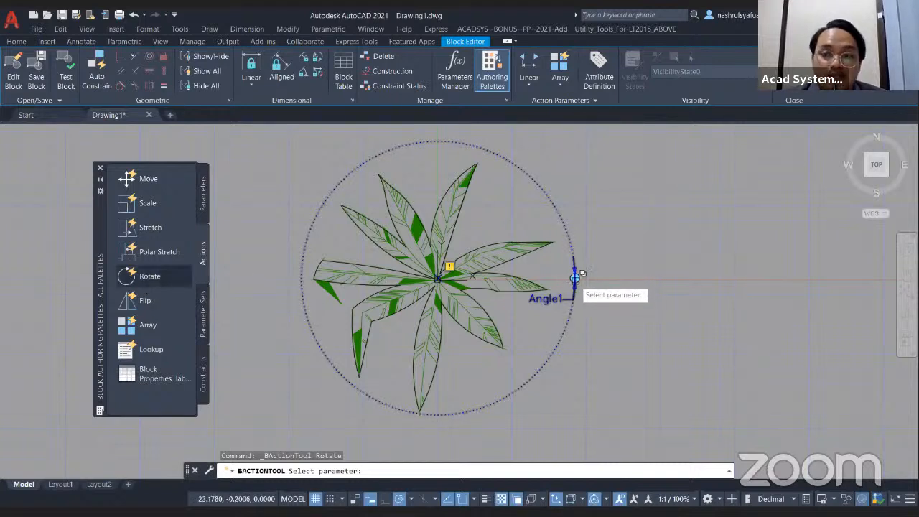
pyautogui.click(575, 277)
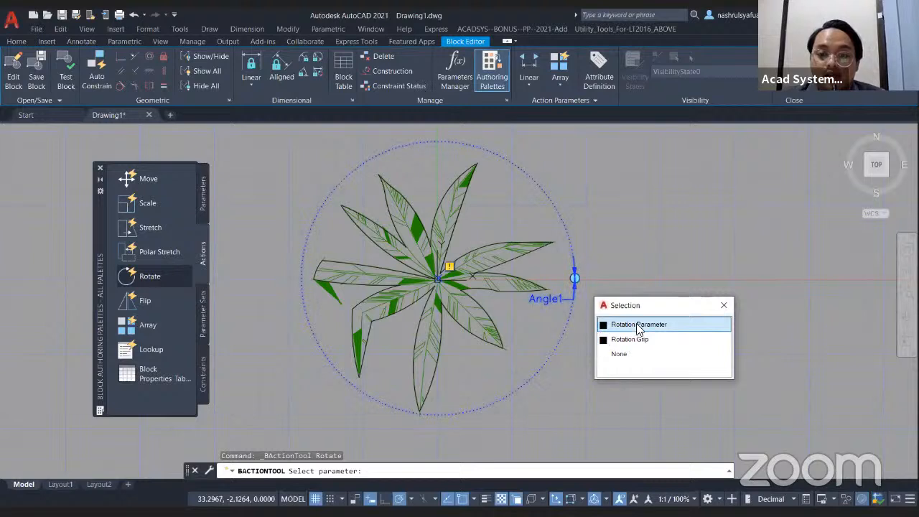
pyautogui.click(600, 329)
pyautogui.click(570, 326)
pyautogui.press('Escape')
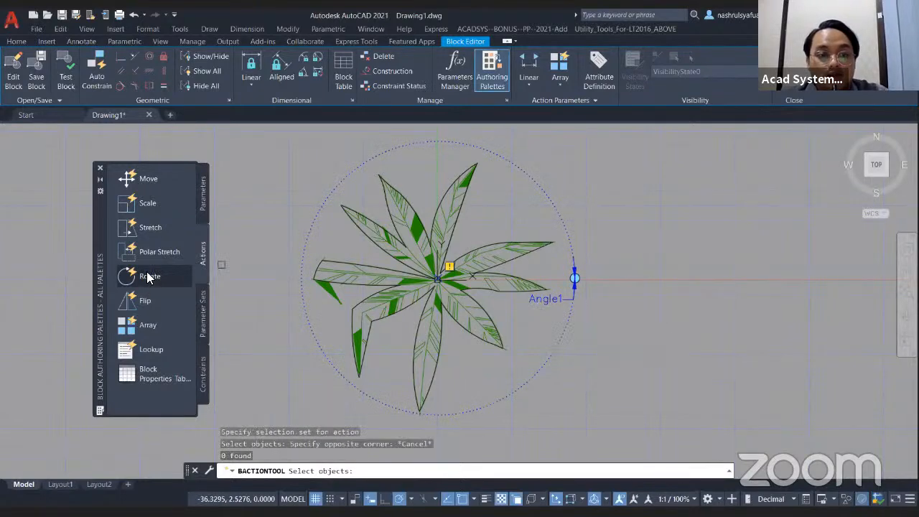
pyautogui.press('Escape')
# Add a Rotate action to the plant's Angle1 parameter with the whole plant geometry as its selection set.
pyautogui.click(149, 276)
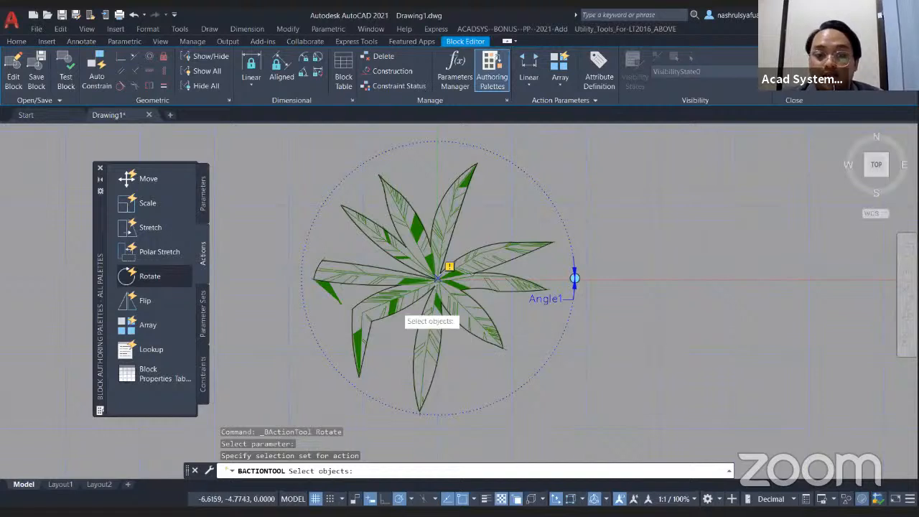
pyautogui.scroll(-2, 403, 301)
pyautogui.click(320, 199)
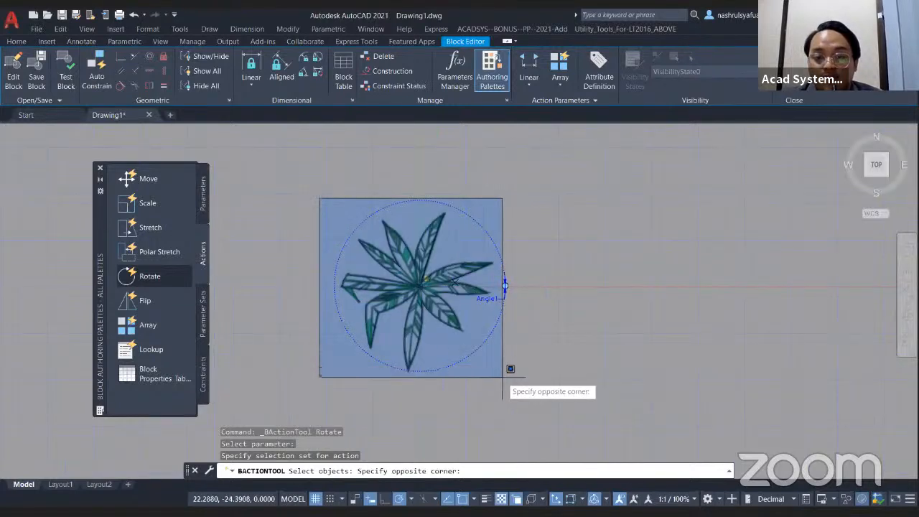
pyautogui.click(503, 376)
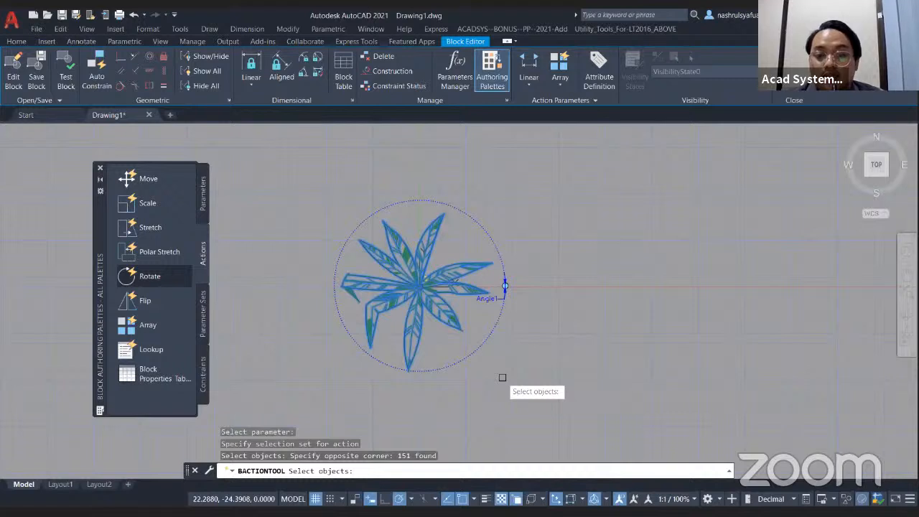
pyautogui.press('Return')
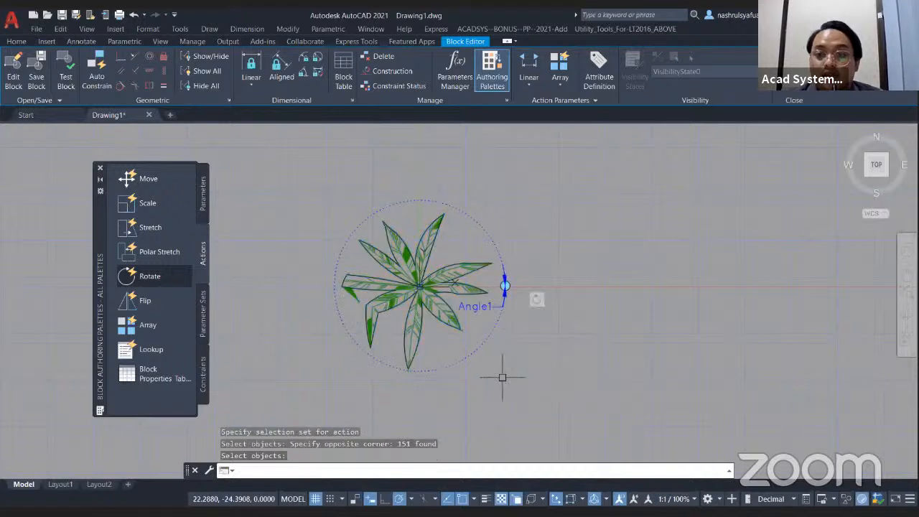
# Test block 123APART in a test window, previewing its rotation with the rotation grip without committing an angle.
pyautogui.click(63, 65)
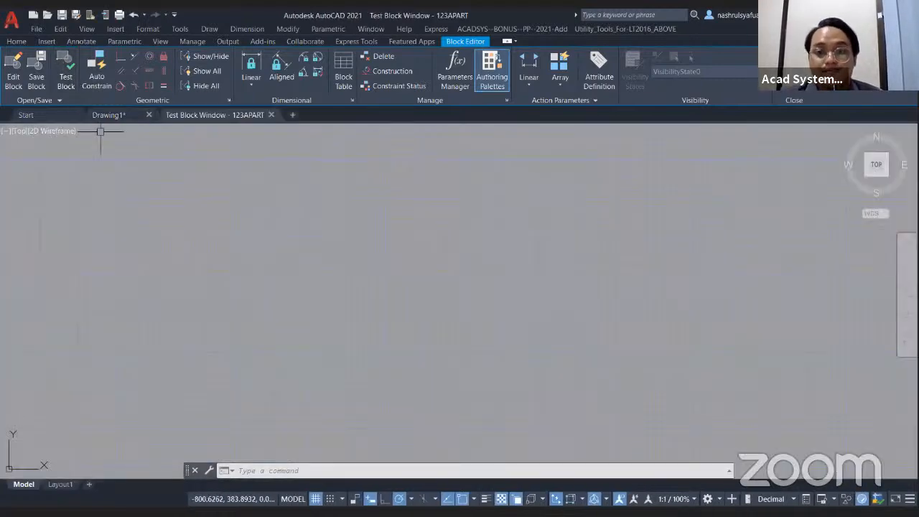
pyautogui.middleClick(357, 296)
pyautogui.middleClick(357, 297)
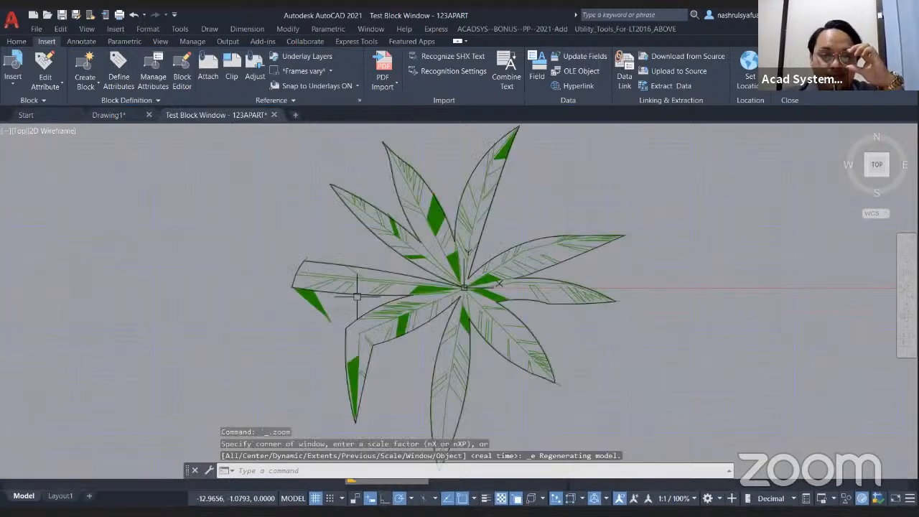
pyautogui.scroll(-2, 416, 300)
pyautogui.click(405, 290)
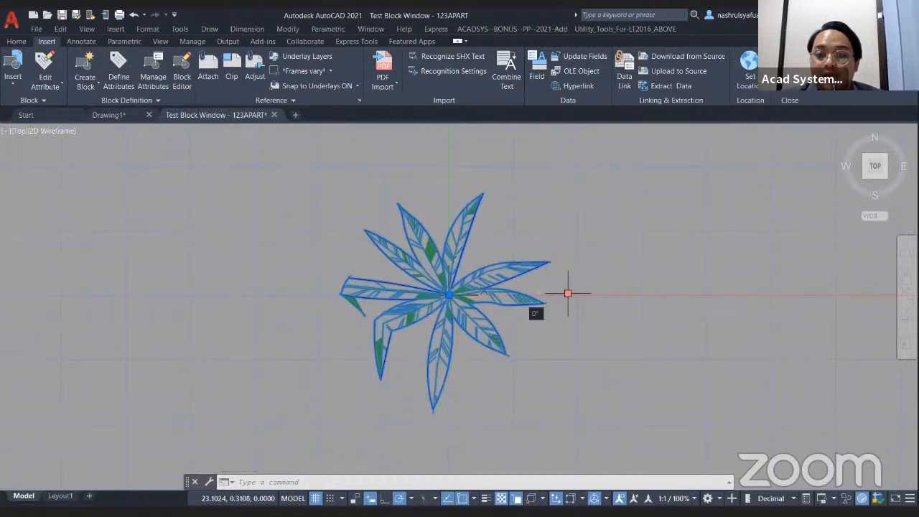
pyautogui.click(568, 293)
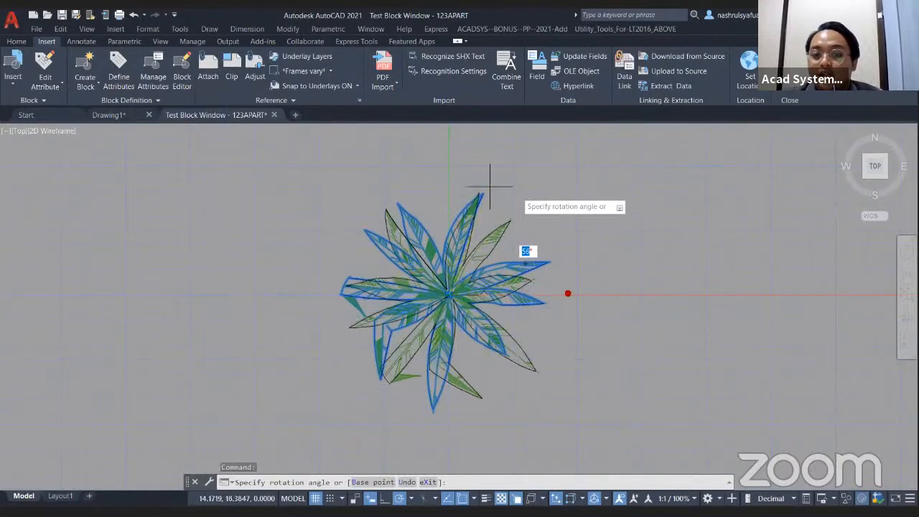
pyautogui.press('Escape')
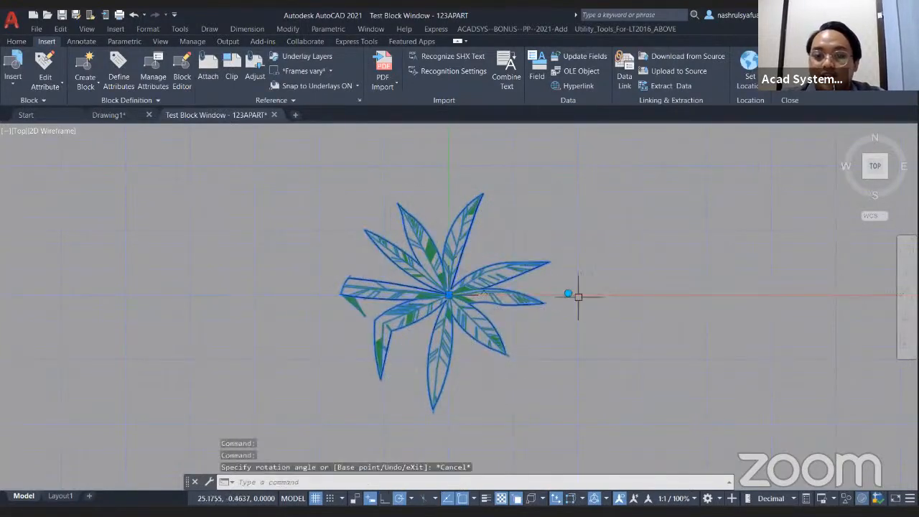
pyautogui.click(568, 293)
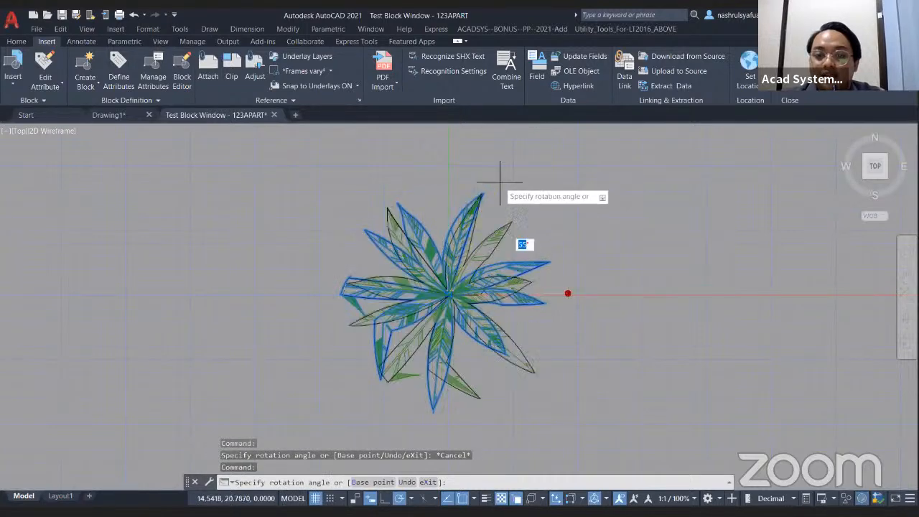
pyautogui.press('Escape')
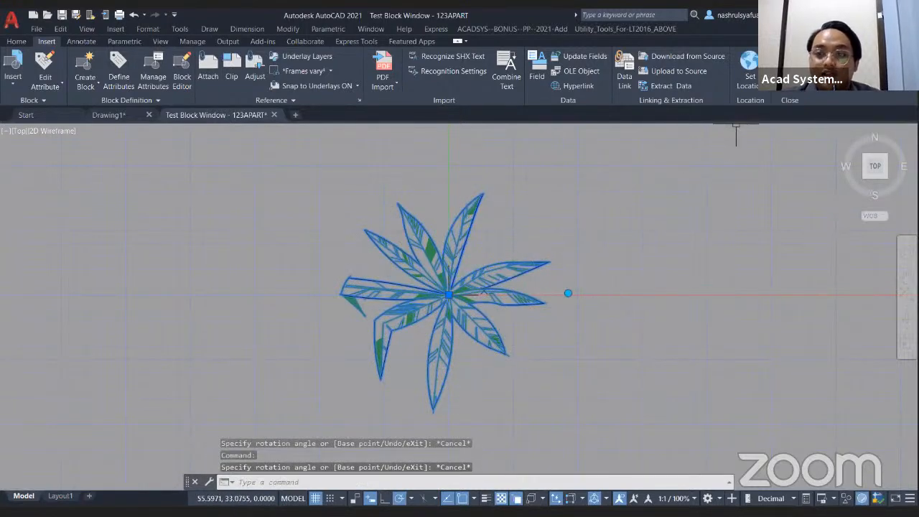
# Close the test window and the Block Editor, saving the changes to 123APART, and preview the plant's rotation grip in the drawing.
pyautogui.click(795, 88)
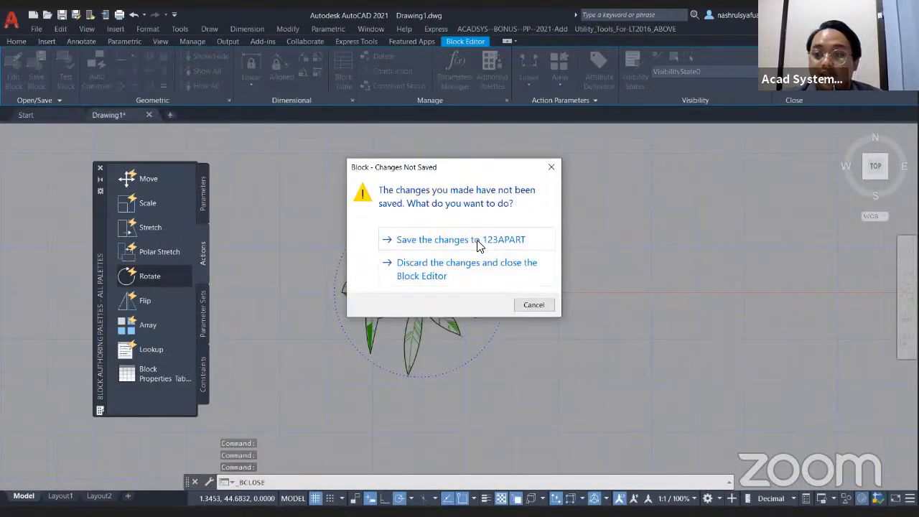
pyautogui.click(478, 241)
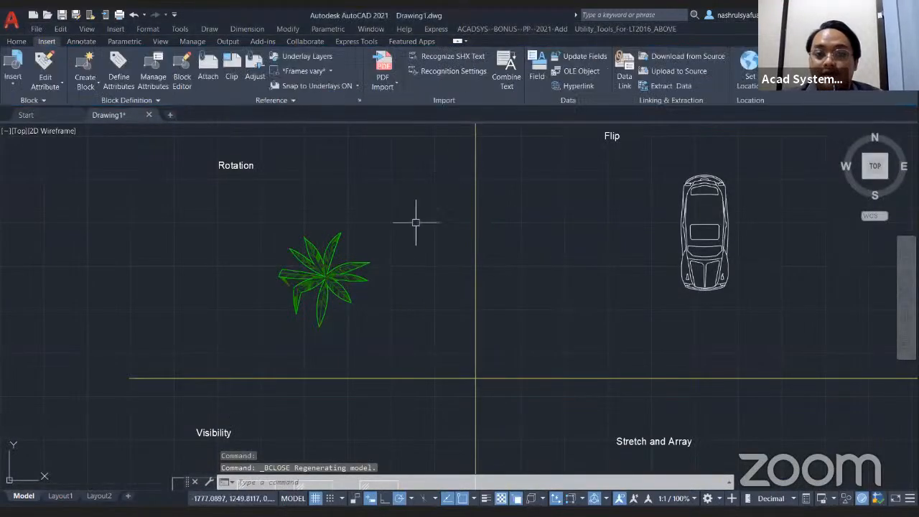
pyautogui.click(326, 276)
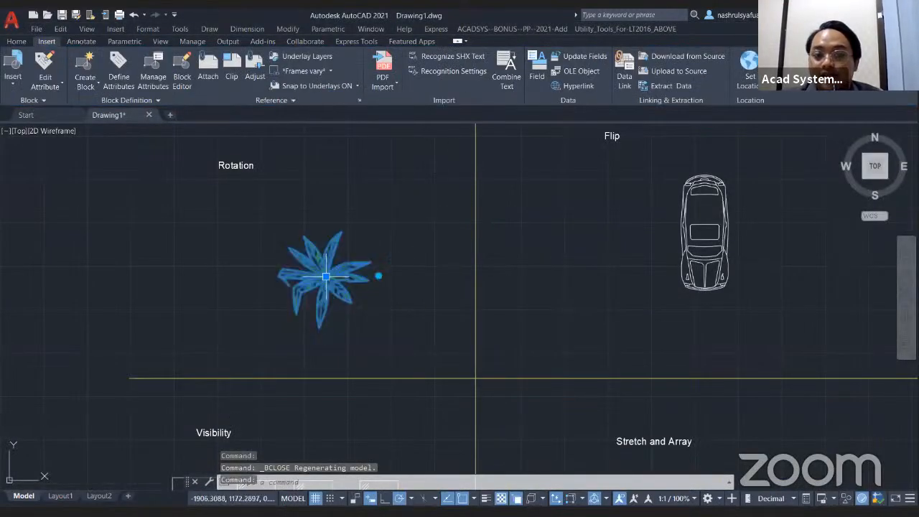
pyautogui.click(378, 271)
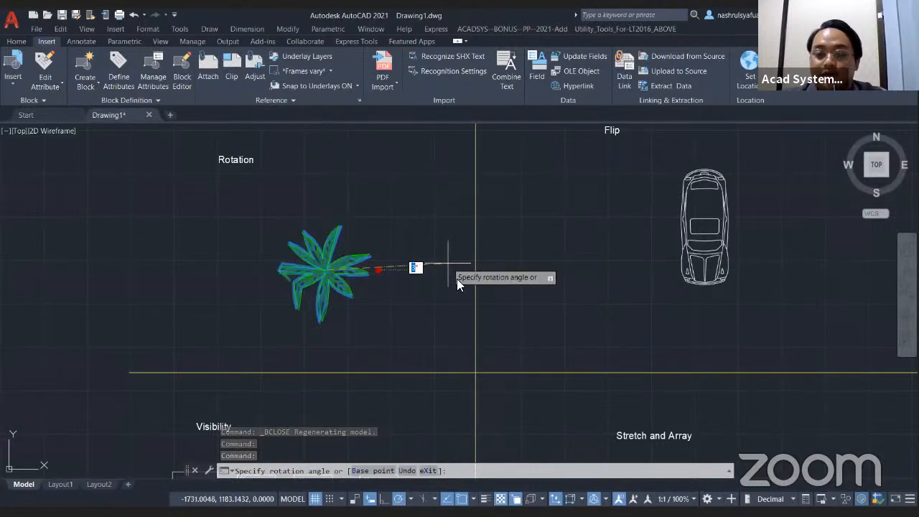
pyautogui.press('Escape')
# Clear the plant selection and open the car block a-car from the Flip area for editing.
pyautogui.moveTo(601, 215)
pyautogui.mouseDown(button='middle')
pyautogui.moveTo(435, 232)
pyautogui.moveTo(392, 219)
pyautogui.mouseUp(button='middle')
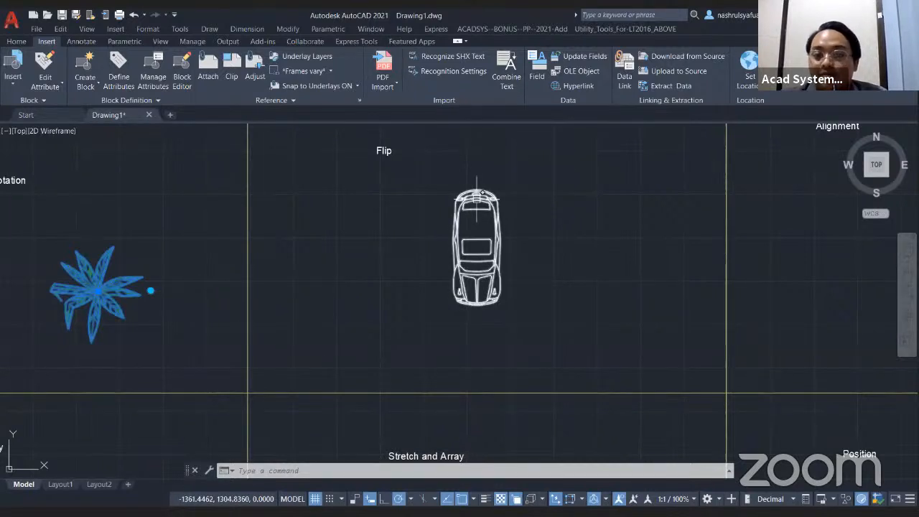
pyautogui.click(477, 199)
pyautogui.click(462, 207)
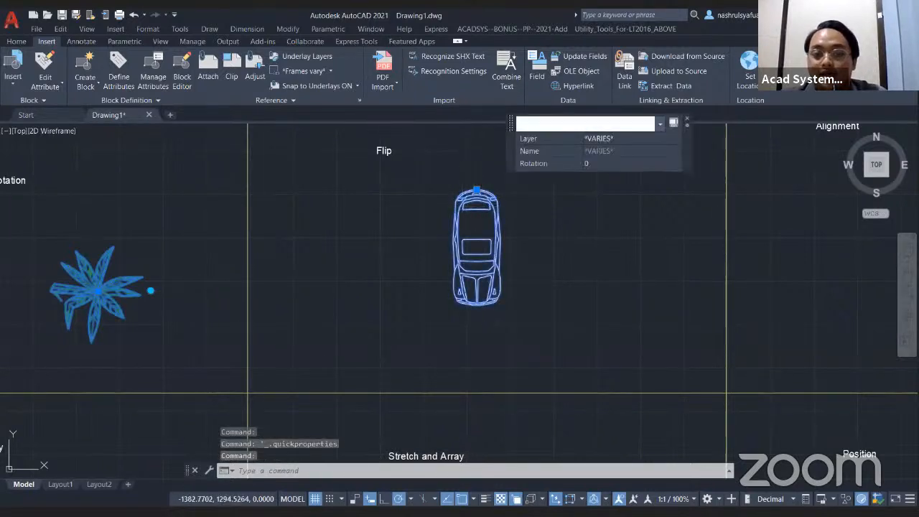
pyautogui.press('Escape')
pyautogui.press('Escape')
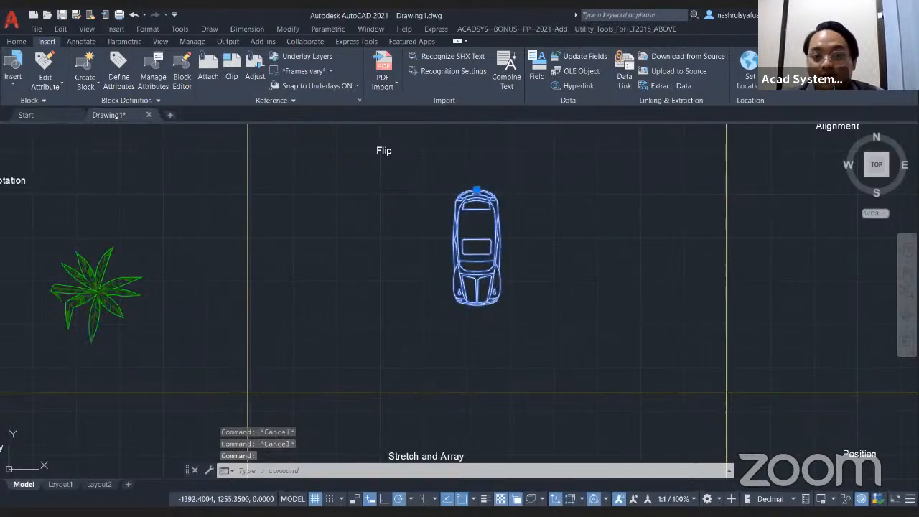
pyautogui.doubleClick(453, 241)
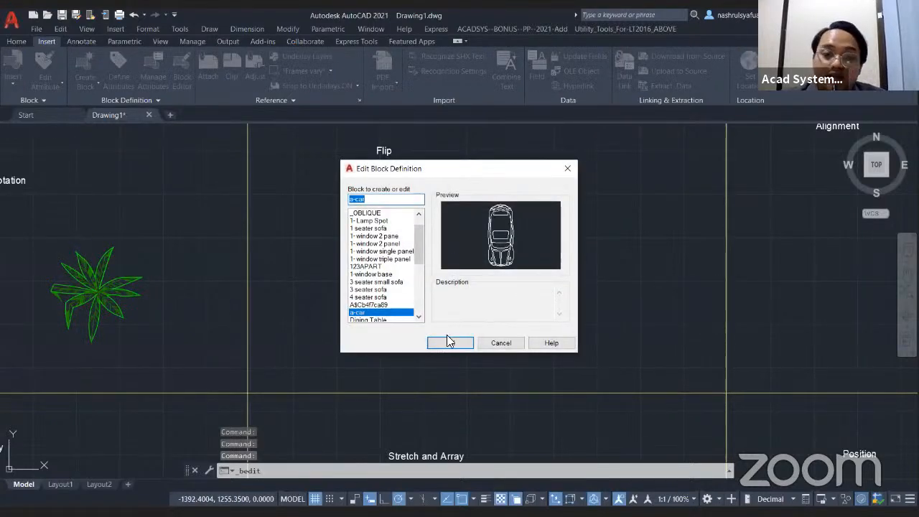
pyautogui.click(448, 342)
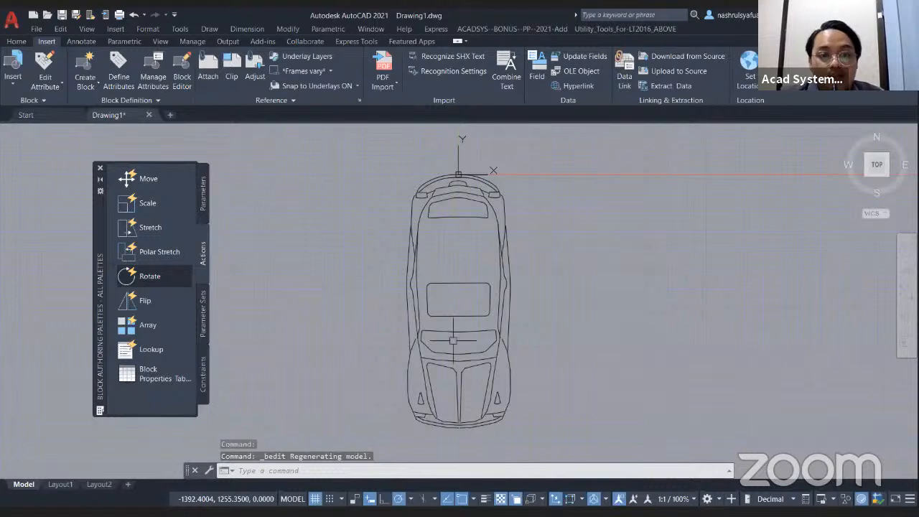
# Add a Flip parameter with a horizontal reflection line from the car's left side past its right side, placing the label above the line's right end.
pyautogui.click(201, 195)
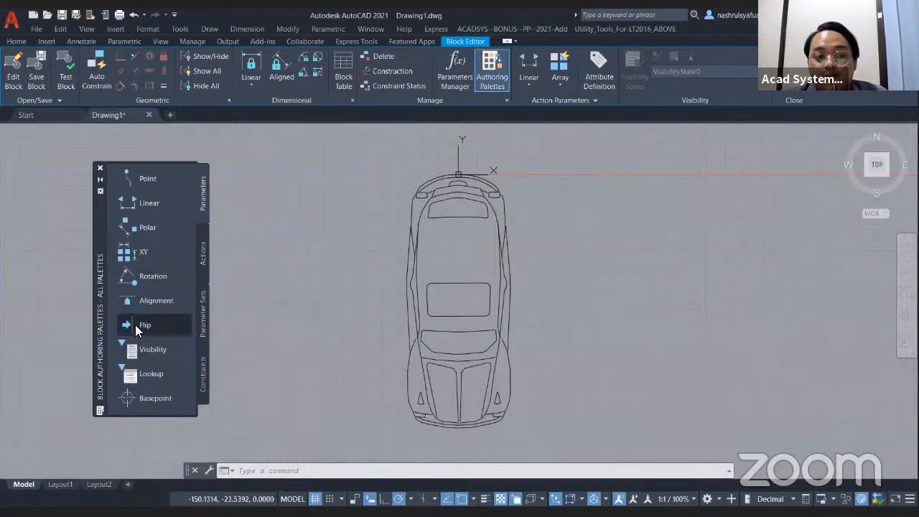
pyautogui.click(147, 325)
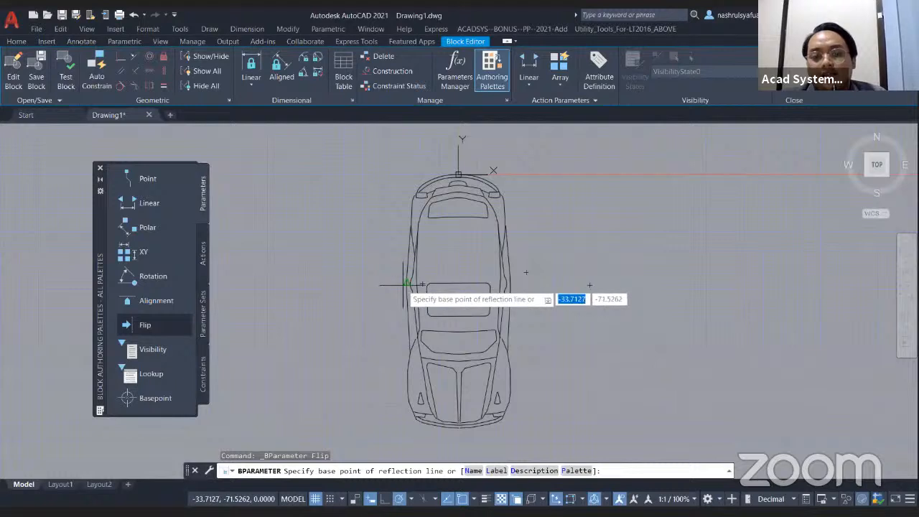
pyautogui.click(407, 283)
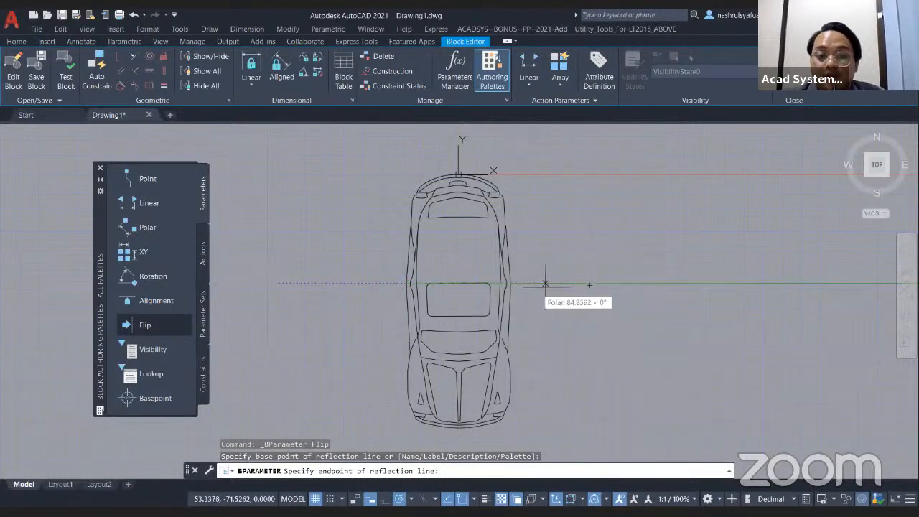
pyautogui.click(603, 284)
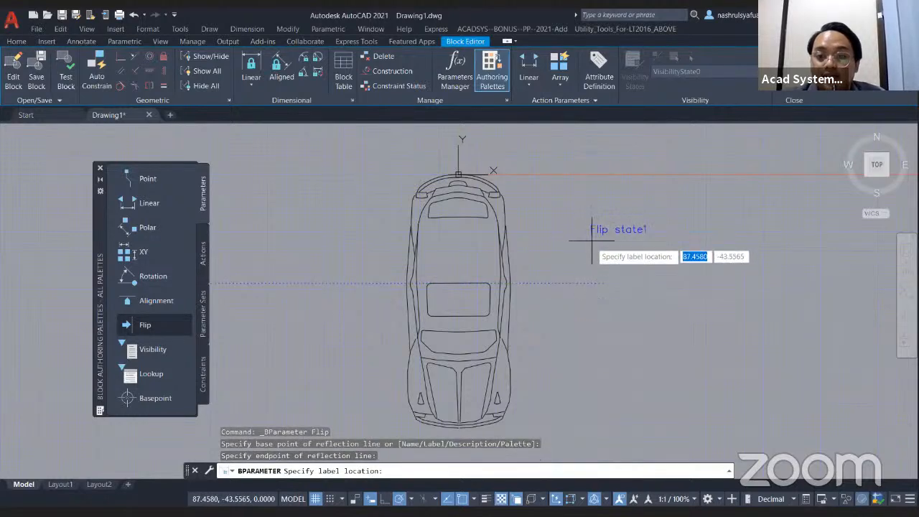
pyautogui.click(592, 262)
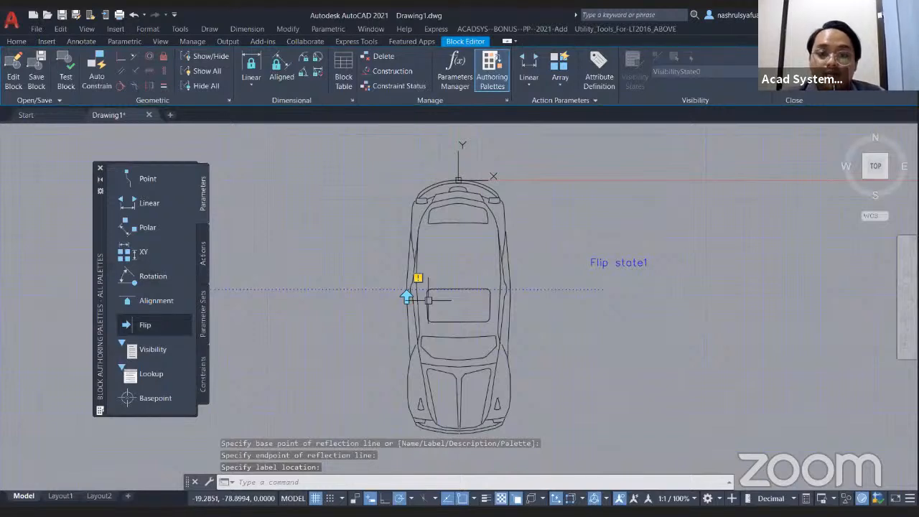
pyautogui.moveTo(332, 262); pyautogui.dragTo(355, 234, button='middle')
pyautogui.scroll(-2, 435, 290)
pyautogui.scroll(2, 434, 278)
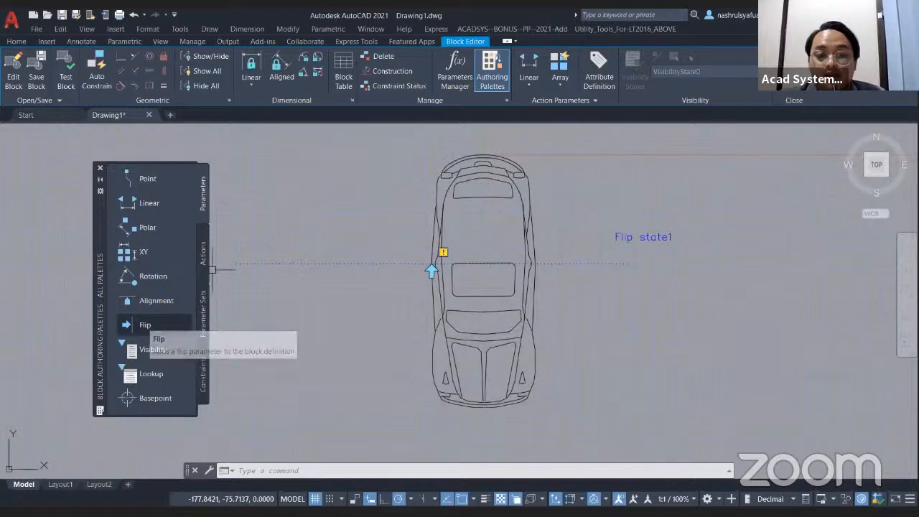
# Add a second Flip parameter with a vertical reflection line through the car's centre, placing its label above the car's upper end.
pyautogui.click(145, 327)
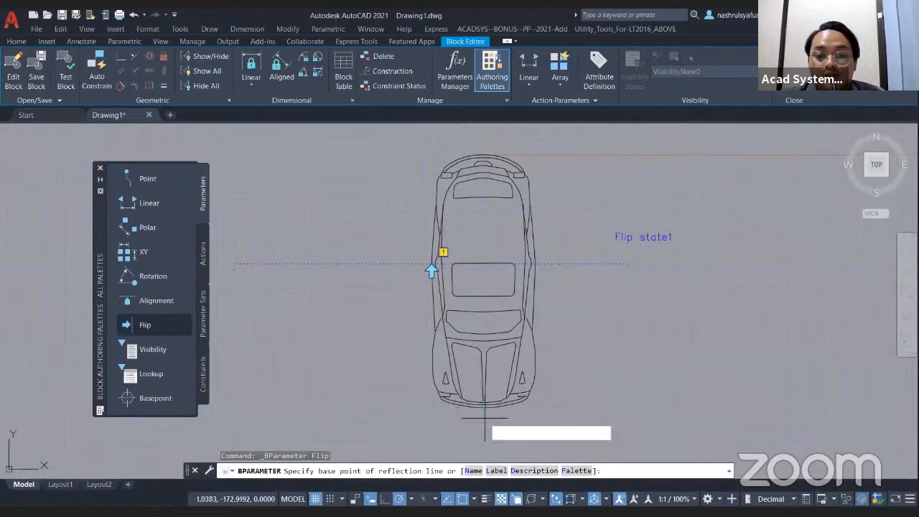
pyautogui.click(484, 409)
pyautogui.click(485, 147)
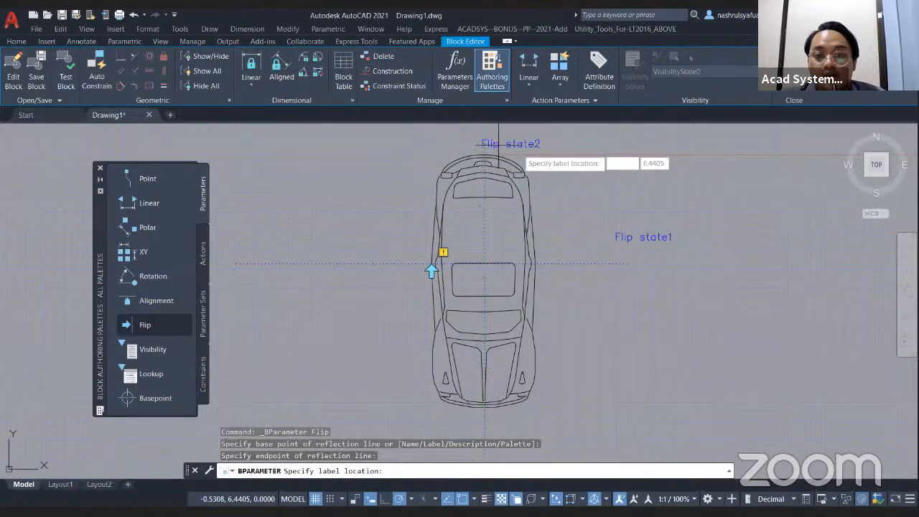
pyautogui.moveTo(503, 152); pyautogui.dragTo(506, 197, button='middle')
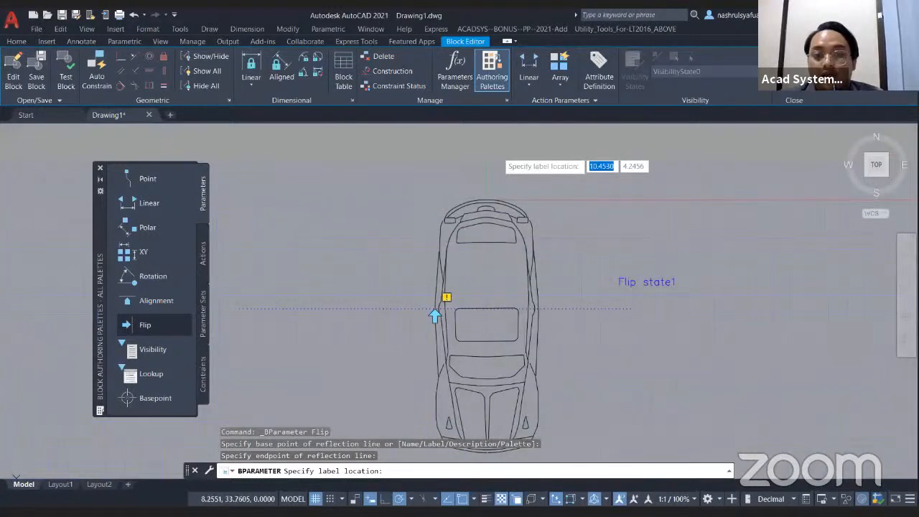
pyautogui.click(506, 187)
pyautogui.moveTo(524, 302)
pyautogui.mouseDown(button='middle')
pyautogui.moveTo(524, 261)
pyautogui.moveTo(501, 220)
pyautogui.mouseUp(button='middle')
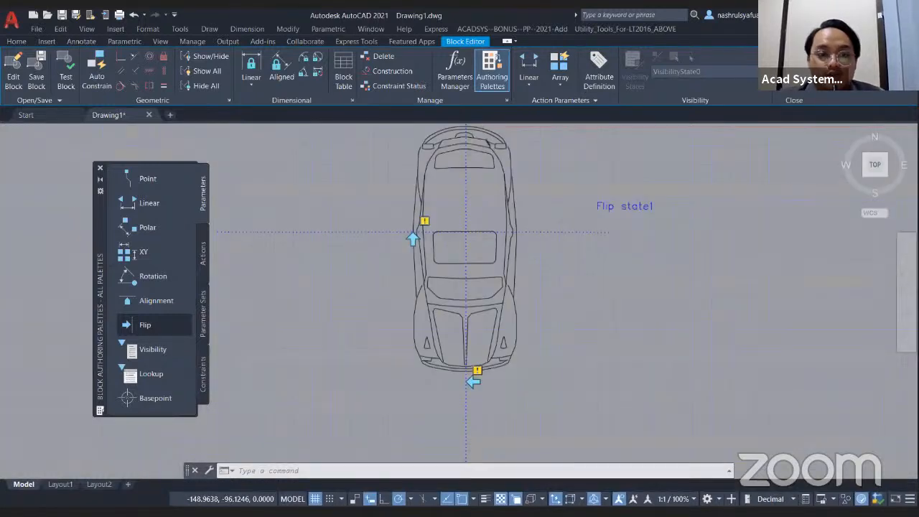
# Add a Flip action to the Flip state1 parameter, using the whole car as its selection set.
pyautogui.click(207, 247)
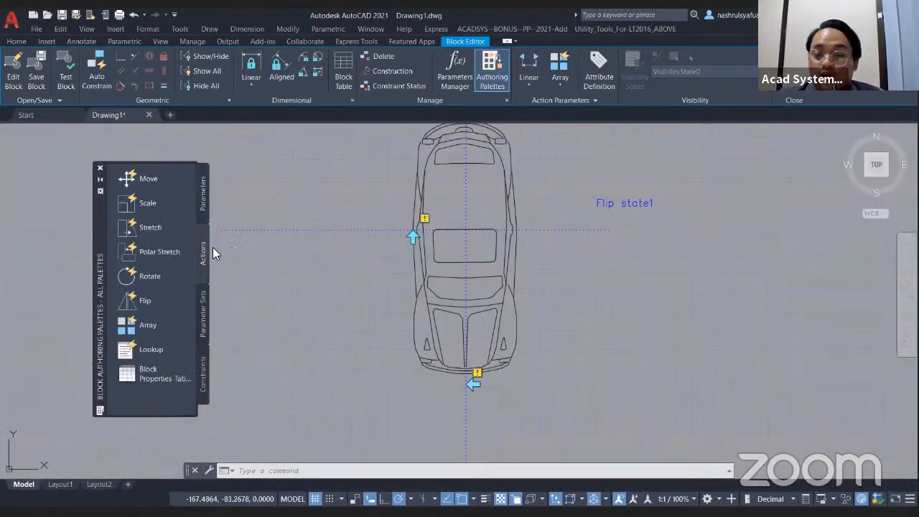
pyautogui.click(135, 301)
pyautogui.click(619, 204)
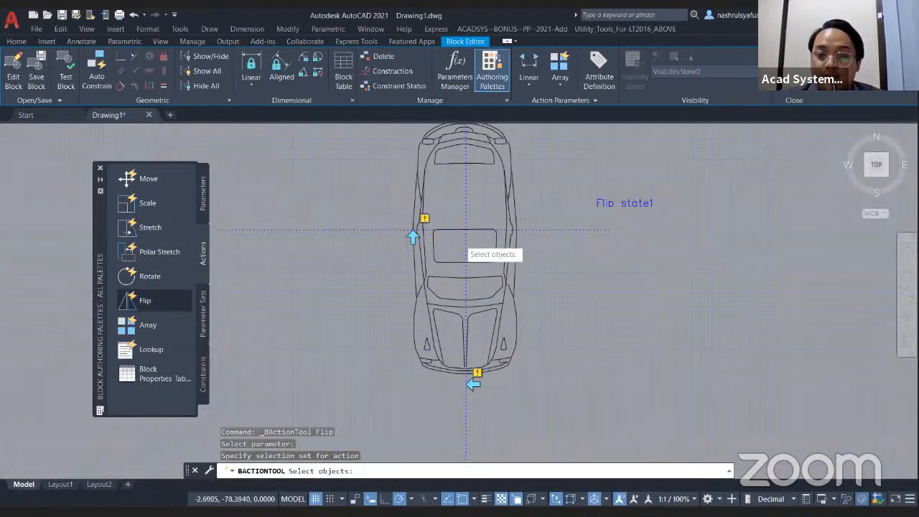
pyautogui.scroll(-1, 472, 254)
pyautogui.click(421, 158)
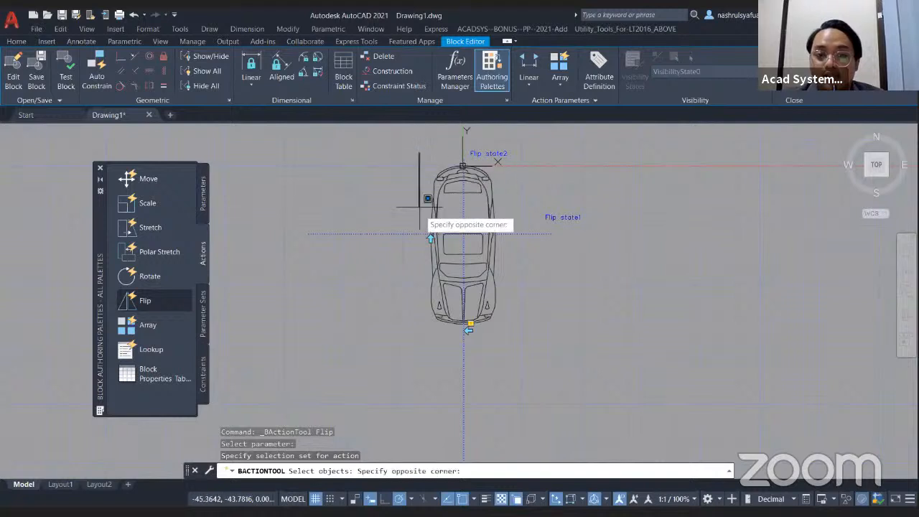
pyautogui.click(513, 319)
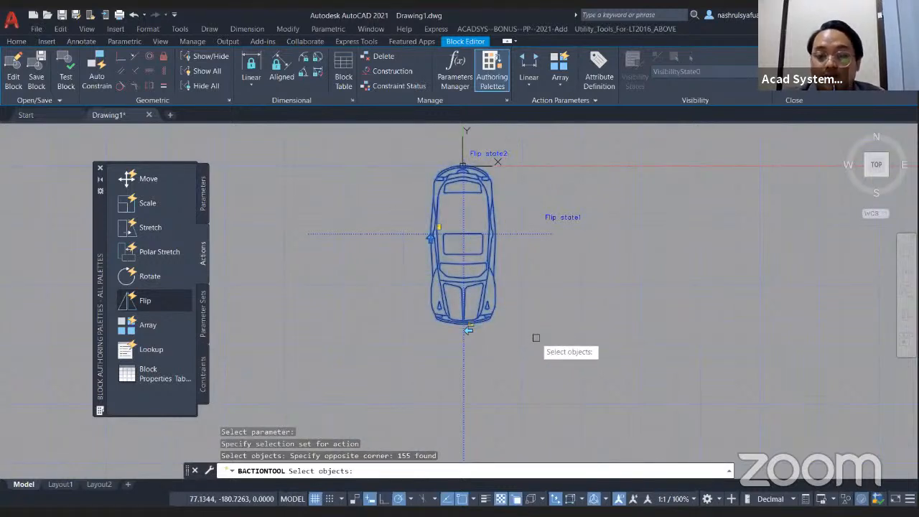
pyautogui.press('Return')
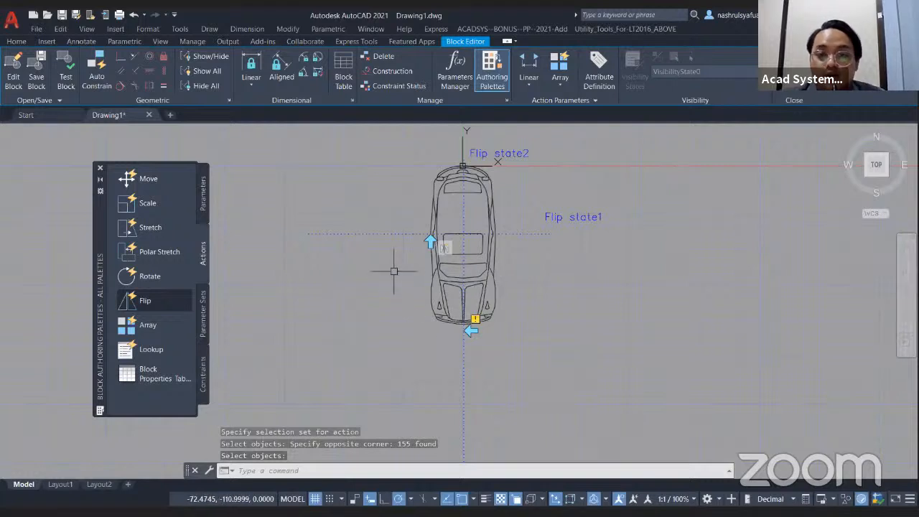
# Add another Flip action, this one tied to the Flip state2 parameter, with the whole car as its selection set.
pyautogui.press('Return')
pyautogui.click(497, 162)
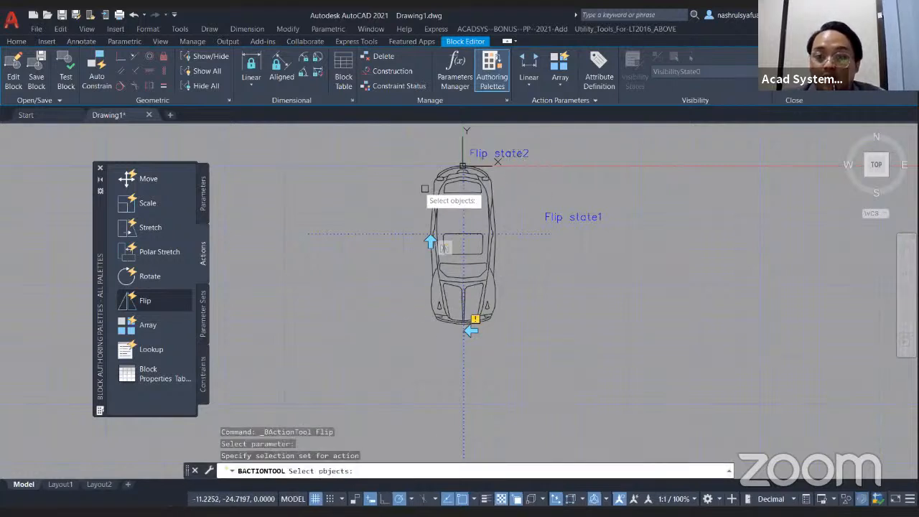
pyautogui.click(391, 137)
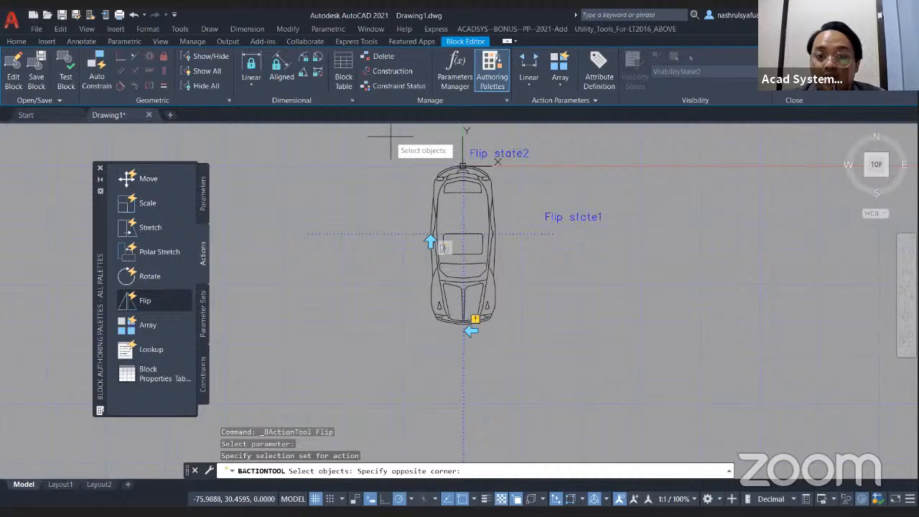
pyautogui.click(537, 357)
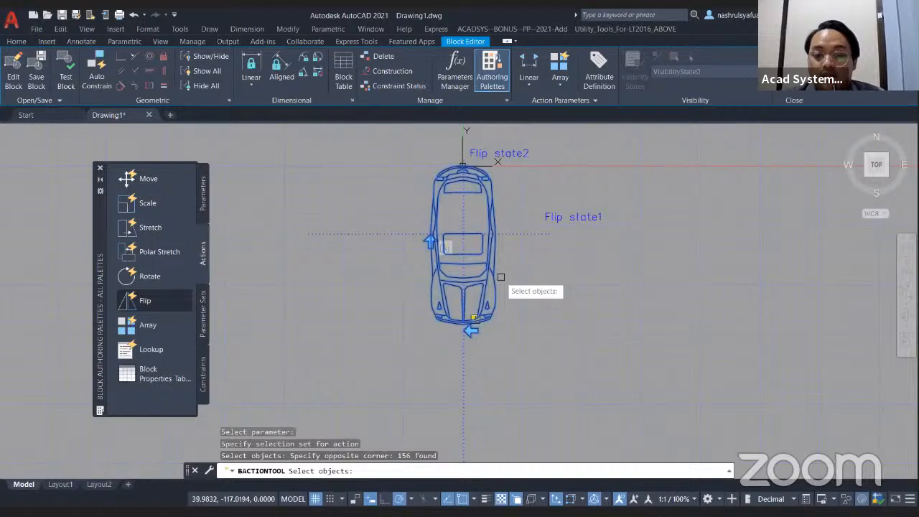
pyautogui.press('Return')
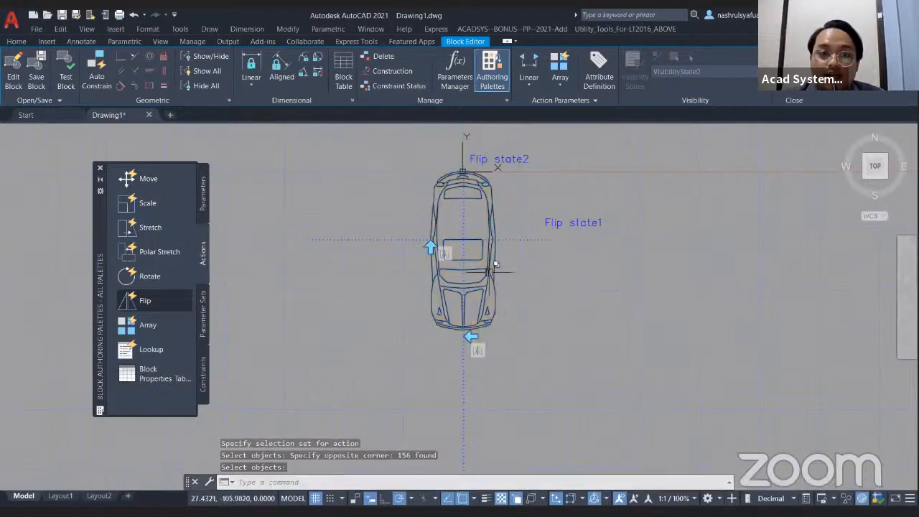
# Test the a-car block in a test window, flipping the car about its horizontal reflection line and back.
pyautogui.click(65, 66)
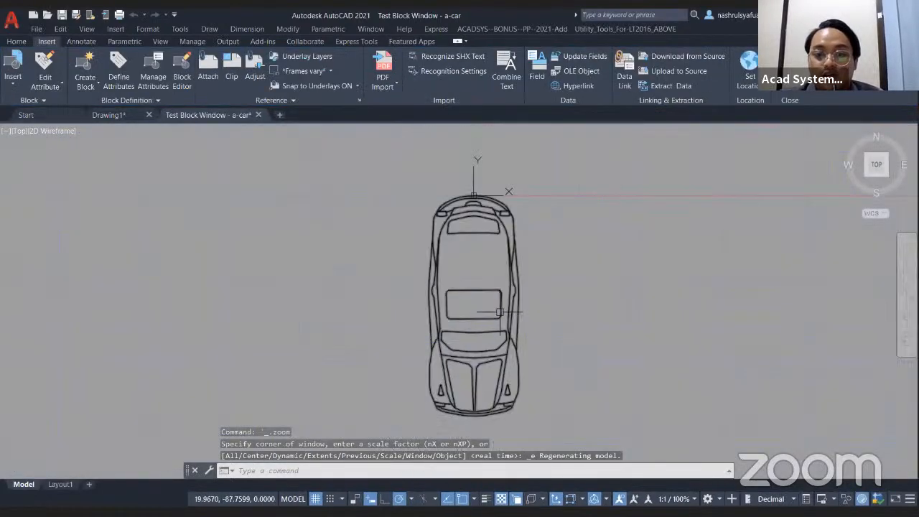
pyautogui.click(514, 263)
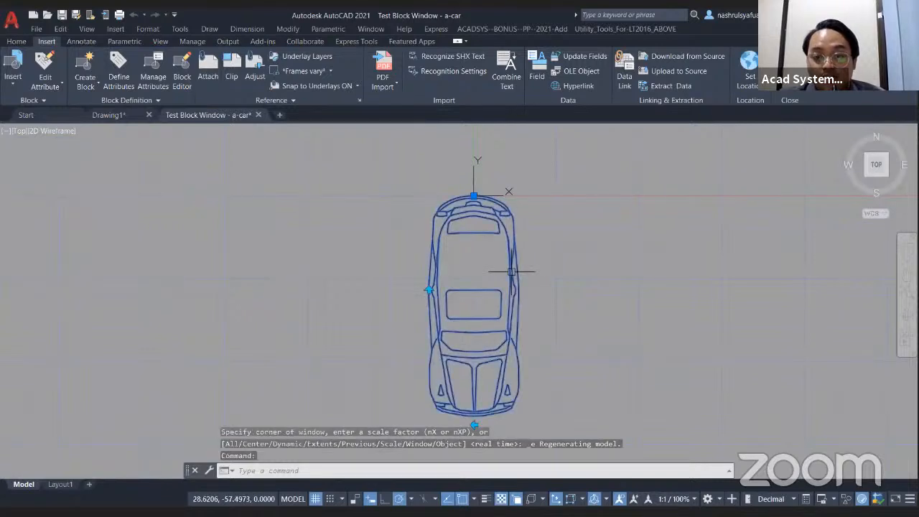
pyautogui.scroll(-2, 499, 269)
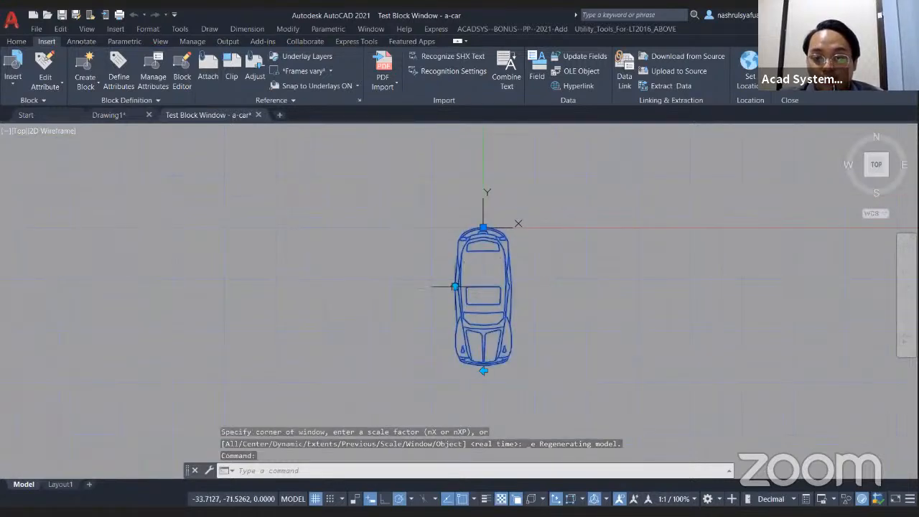
pyautogui.click(456, 286)
pyautogui.doubleClick(455, 286)
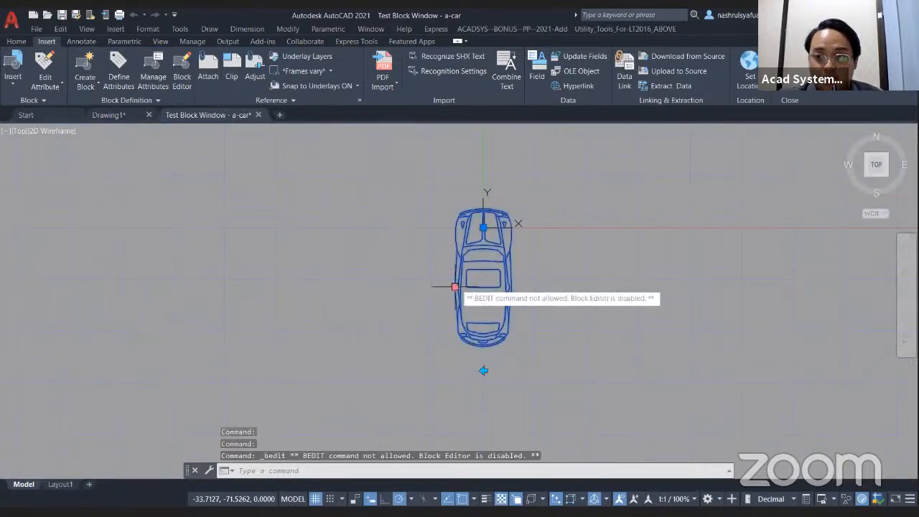
pyautogui.click(455, 287)
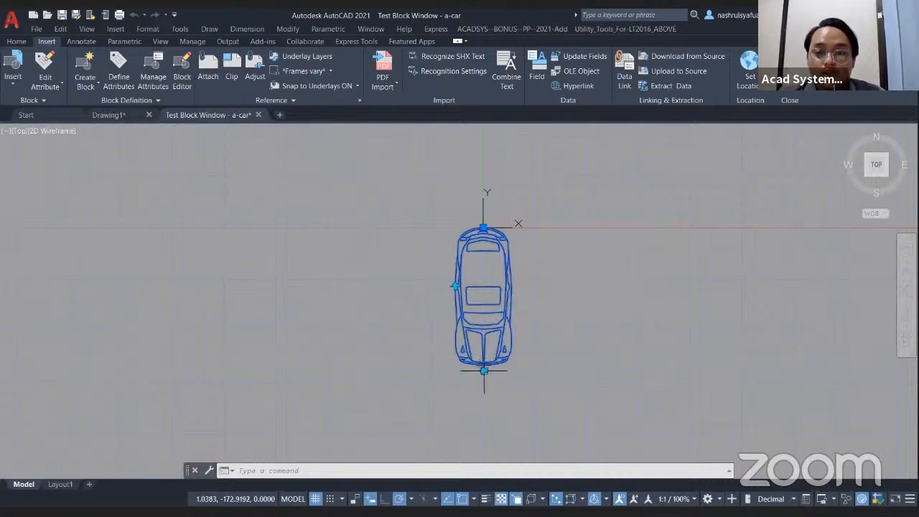
# Test the car's second flip grip by mirroring it repeatedly about the vertical reflection line.
pyautogui.click(484, 371)
pyautogui.click(484, 372)
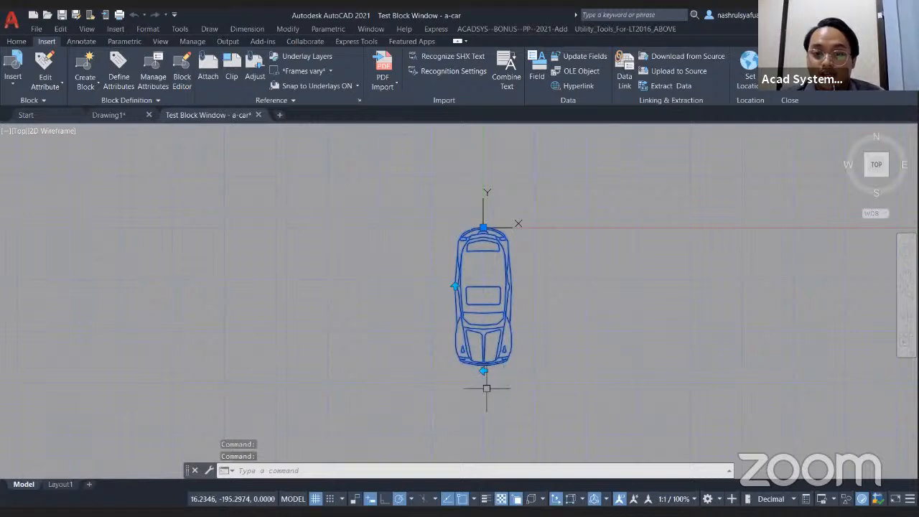
pyautogui.scroll(2, 475, 371)
pyautogui.scroll(2, 475, 371)
pyautogui.scroll(-2, 497, 372)
pyautogui.moveTo(528, 331); pyautogui.dragTo(523, 357, button='middle')
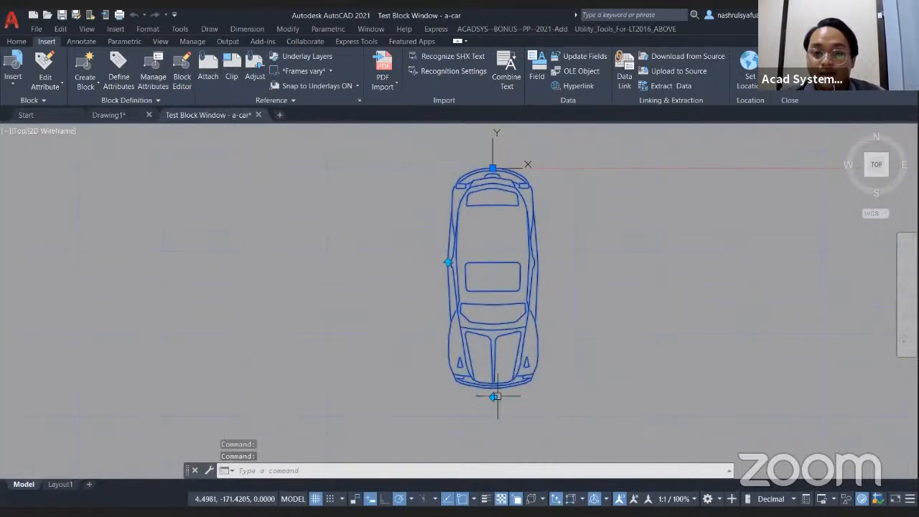
pyautogui.click(494, 397)
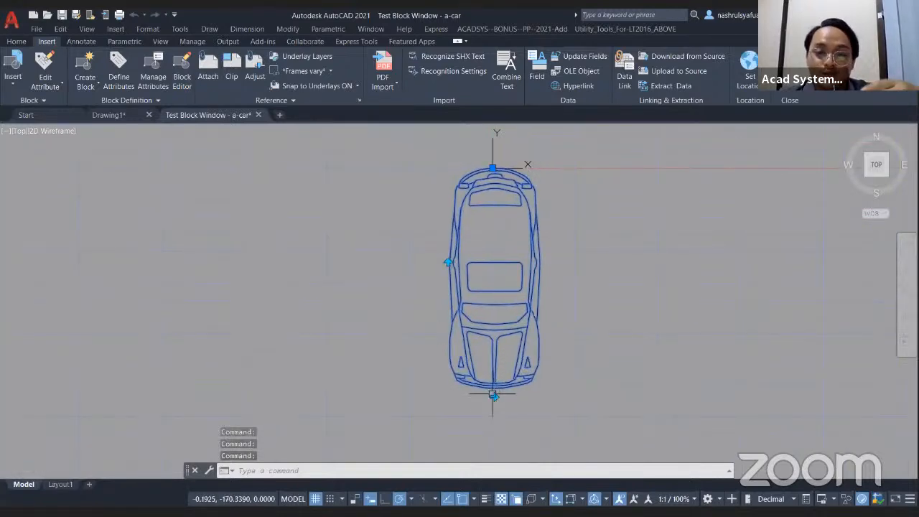
pyautogui.click(495, 397)
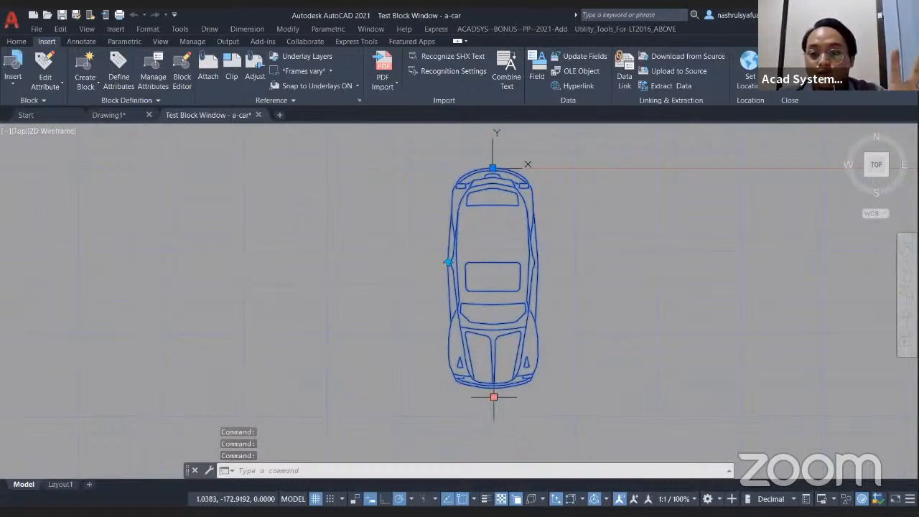
pyautogui.click(494, 397)
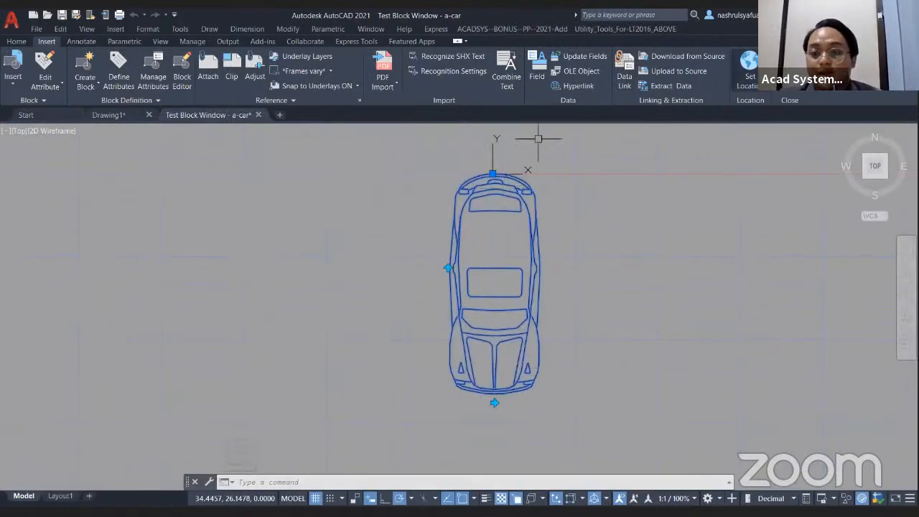
# Close the test window and the Block Editor, keeping the a-car changes, and flip the car in the drawing with both flip grips.
pyautogui.click(790, 66)
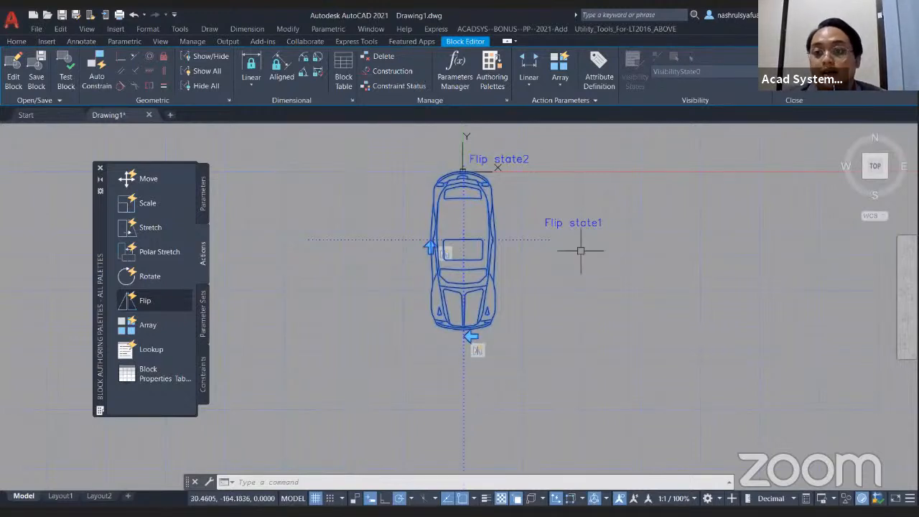
pyautogui.click(794, 68)
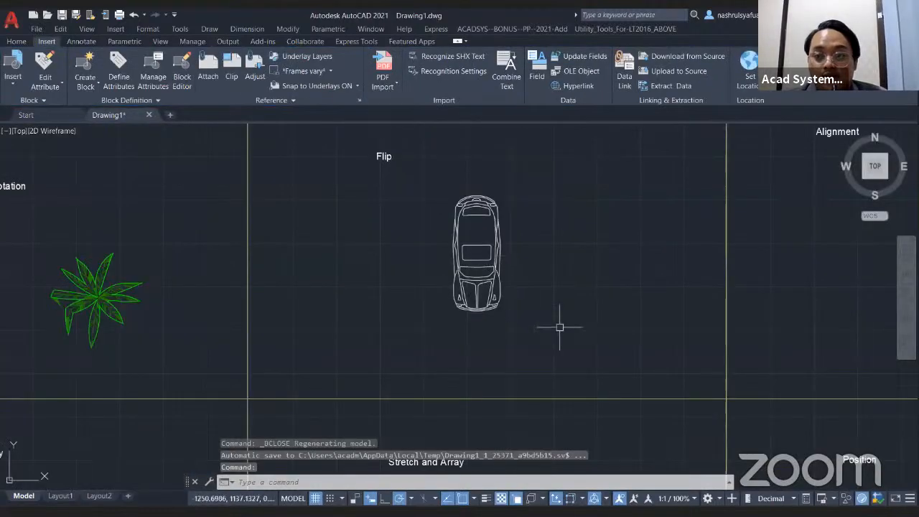
pyautogui.click(487, 273)
pyautogui.click(477, 316)
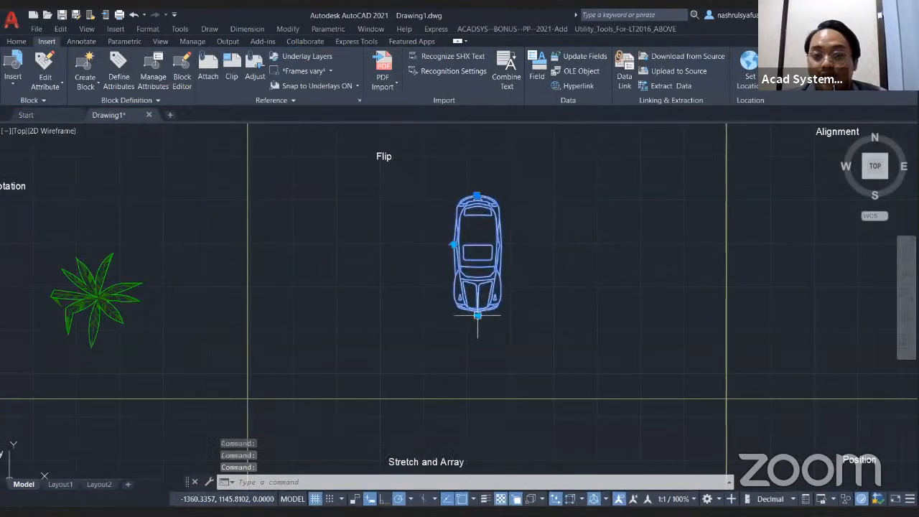
pyautogui.click(453, 239)
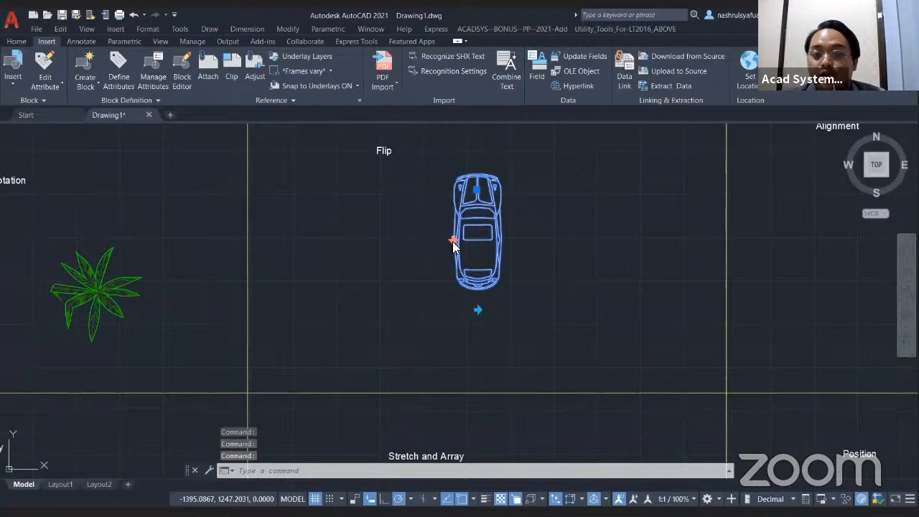
pyautogui.doubleClick(452, 275)
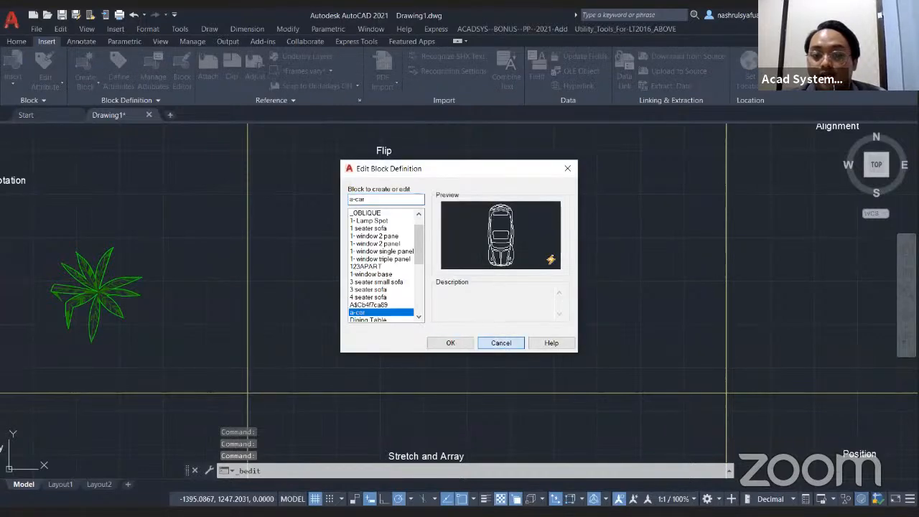
pyautogui.click(501, 342)
# Rotate the vertical line beside the stove block in the Alignment area clockwise about its lower endpoint to a slant.
pyautogui.moveTo(502, 284)
pyautogui.mouseDown(button='middle')
pyautogui.moveTo(421, 286)
pyautogui.moveTo(538, 261)
pyautogui.moveTo(270, 290)
pyautogui.moveTo(442, 288)
pyautogui.moveTo(404, 303)
pyautogui.mouseUp(button='middle')
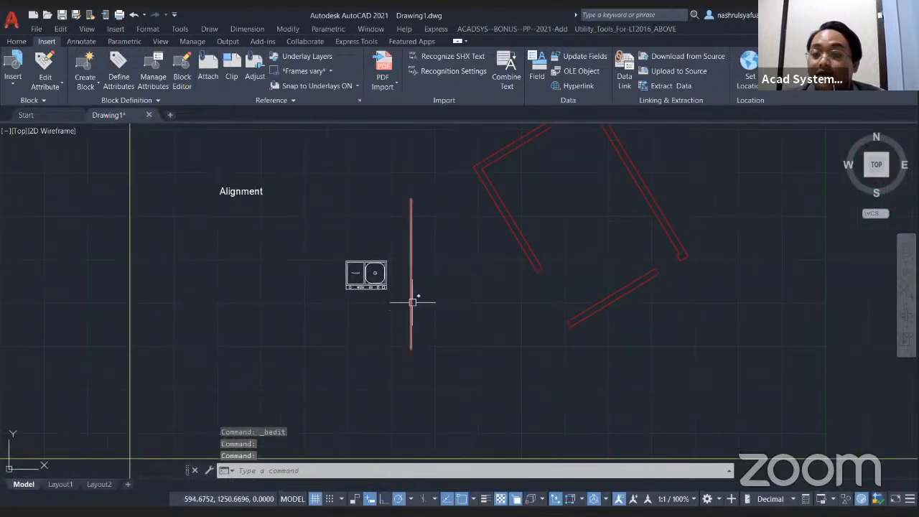
pyautogui.scroll(2, 410, 302)
pyautogui.scroll(-2, 449, 289)
pyautogui.moveTo(467, 288); pyautogui.dragTo(508, 276, button='middle')
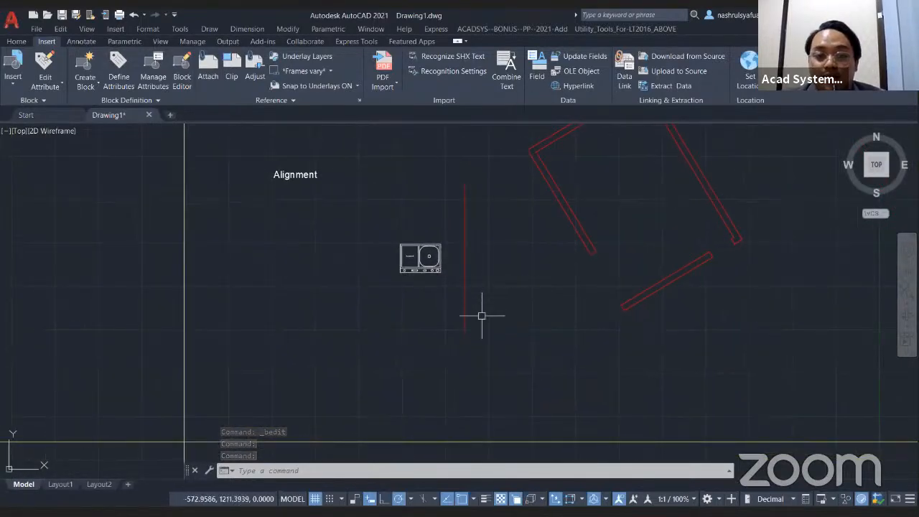
pyautogui.press('Escape')
pyautogui.click(482, 338)
pyautogui.click(448, 308)
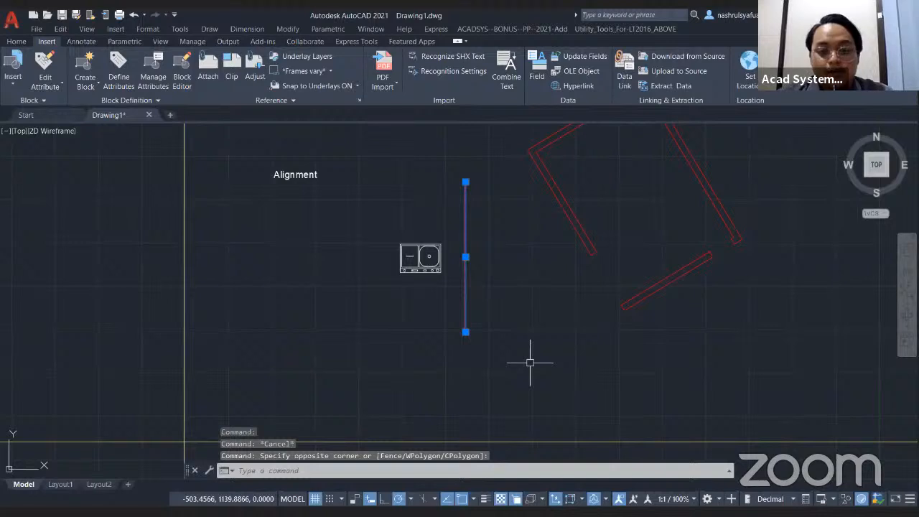
pyautogui.write('ro')
pyautogui.press('Return')
pyautogui.click(466, 331)
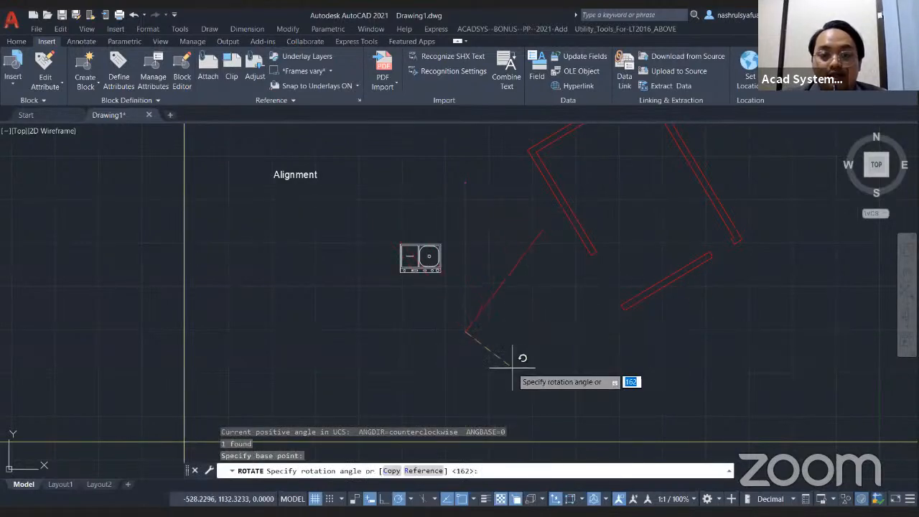
pyautogui.press('Escape')
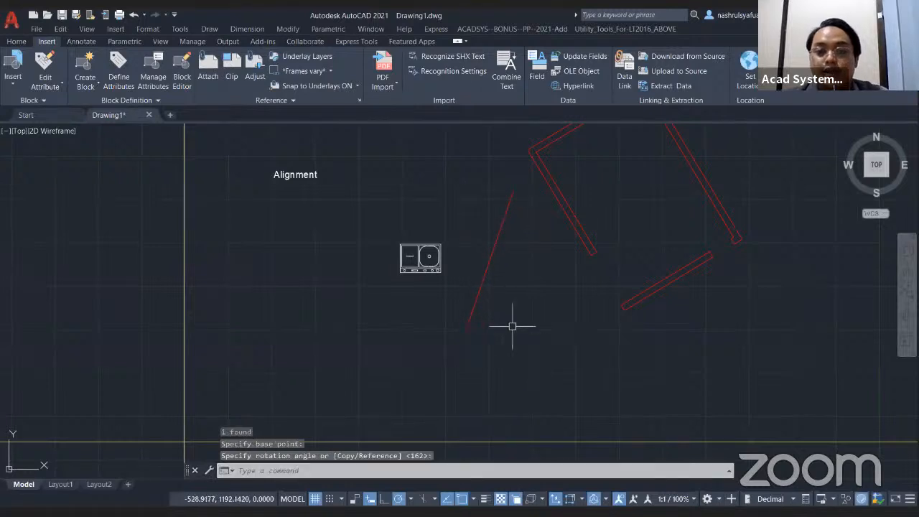
pyautogui.press('Escape')
pyautogui.click(454, 288)
pyautogui.click(381, 209)
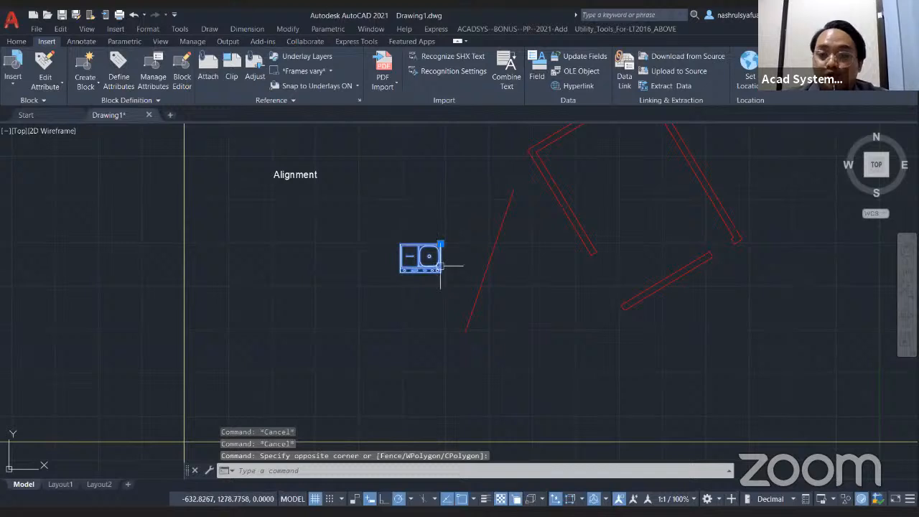
pyautogui.scroll(4, 441, 265)
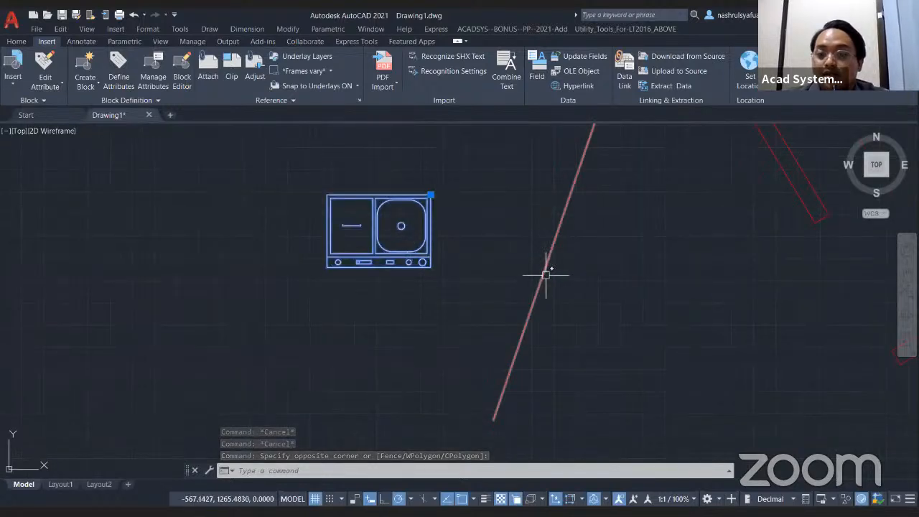
pyautogui.press('Escape')
pyautogui.press('Escape')
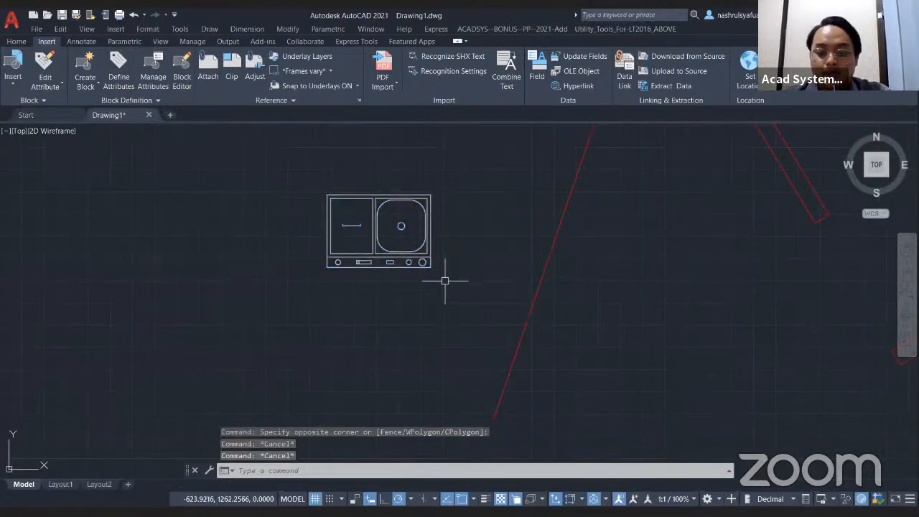
# Move the stove block by its lower-right corner onto the slanted red line.
pyautogui.write('m')
pyautogui.press('Return')
pyautogui.click(419, 264)
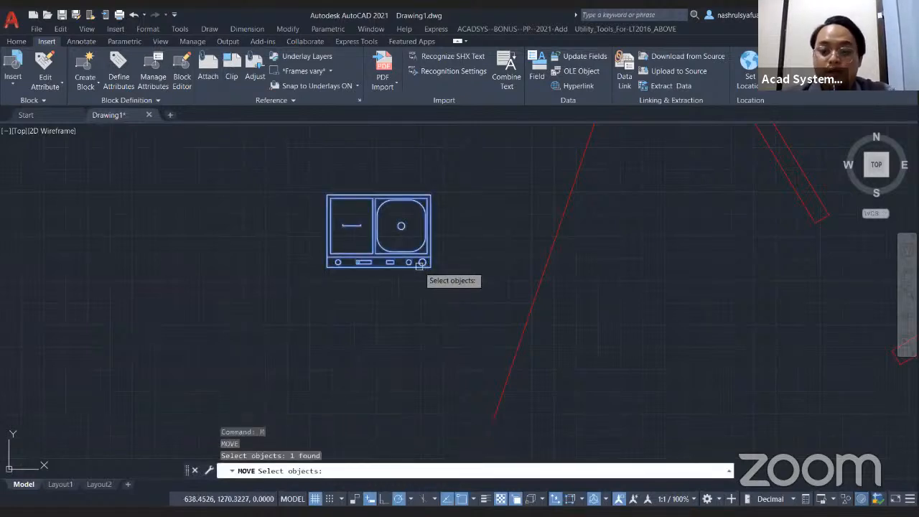
pyautogui.press('Return')
pyautogui.click(421, 265)
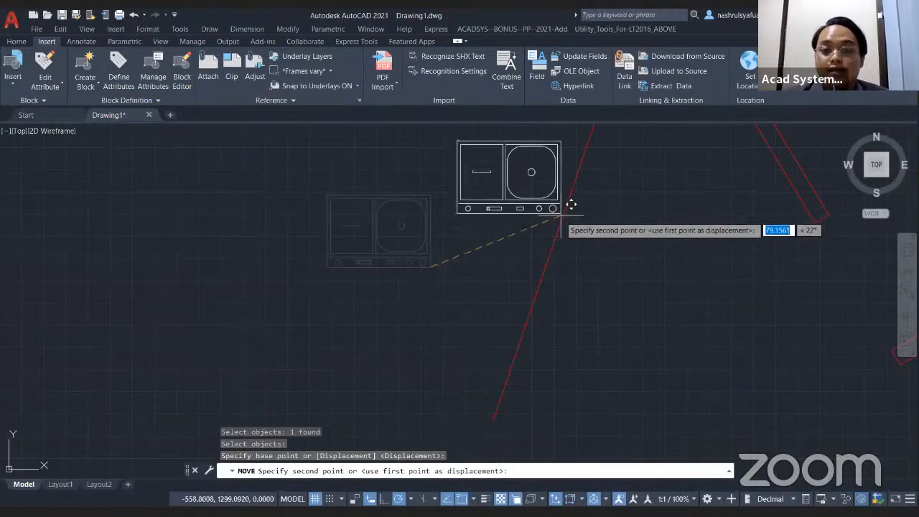
pyautogui.click(555, 236)
# Rotate the stove block counterclockwise about its lower-left corner to roughly match the slope of the slanted line.
pyautogui.click(462, 242)
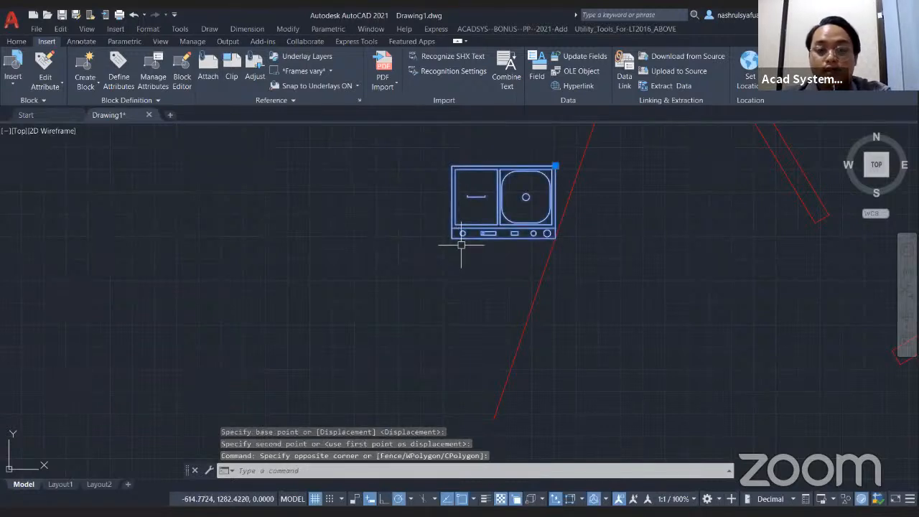
pyautogui.write('ro')
pyautogui.press('Return')
pyautogui.click(452, 238)
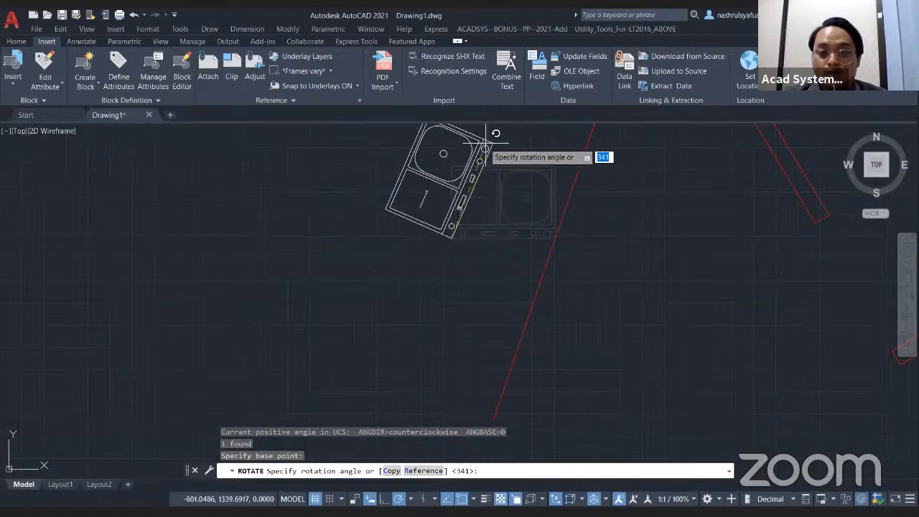
pyautogui.moveTo(480, 144); pyautogui.dragTo(444, 244, button='middle')
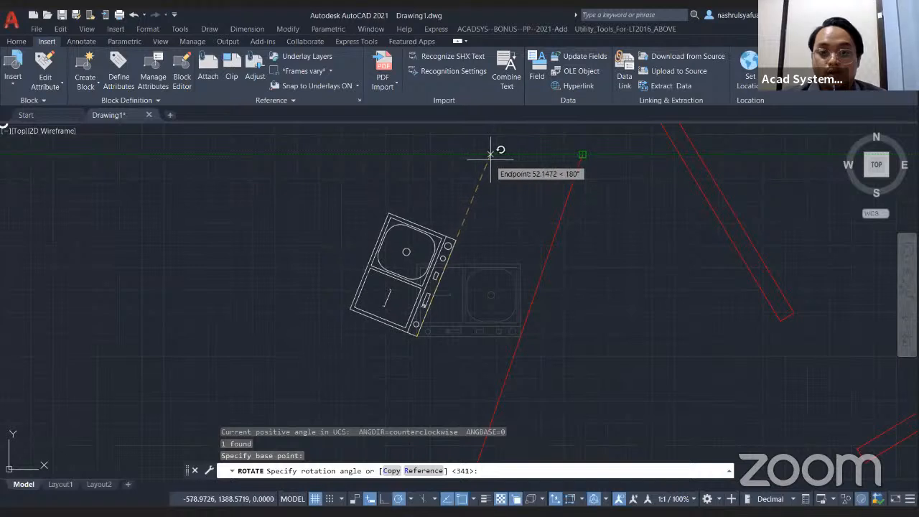
pyautogui.click(494, 154)
# Move the rotated stove block by its lowest corner so that its control side sits against the slanted line.
pyautogui.click(503, 349)
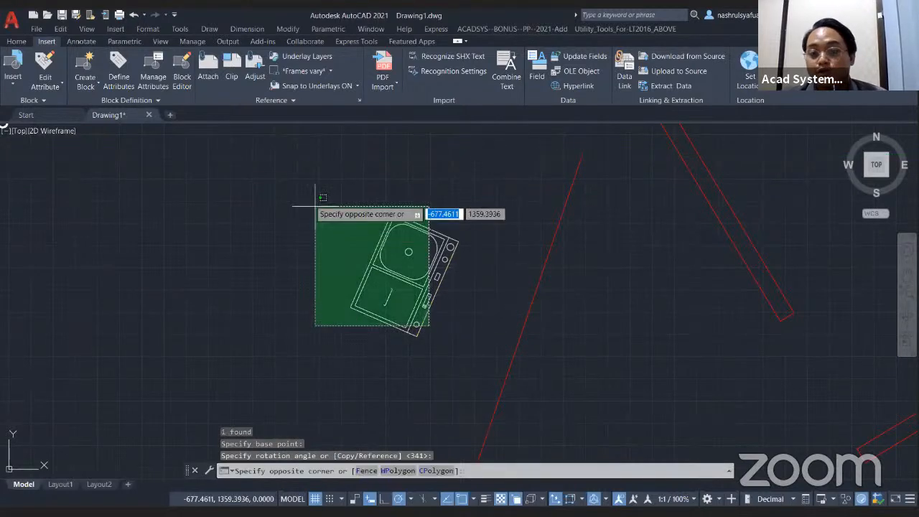
pyautogui.click(295, 194)
pyautogui.write('m')
pyautogui.press('Return')
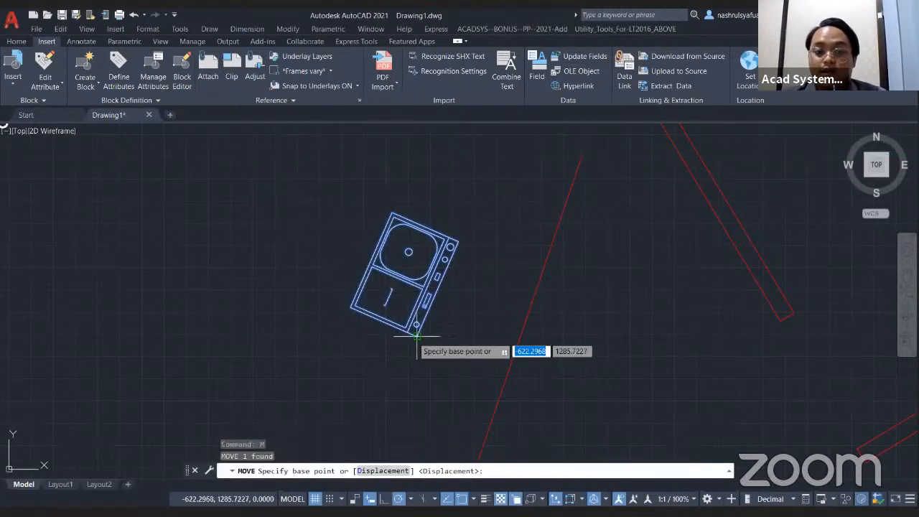
pyautogui.click(416, 335)
pyautogui.click(512, 352)
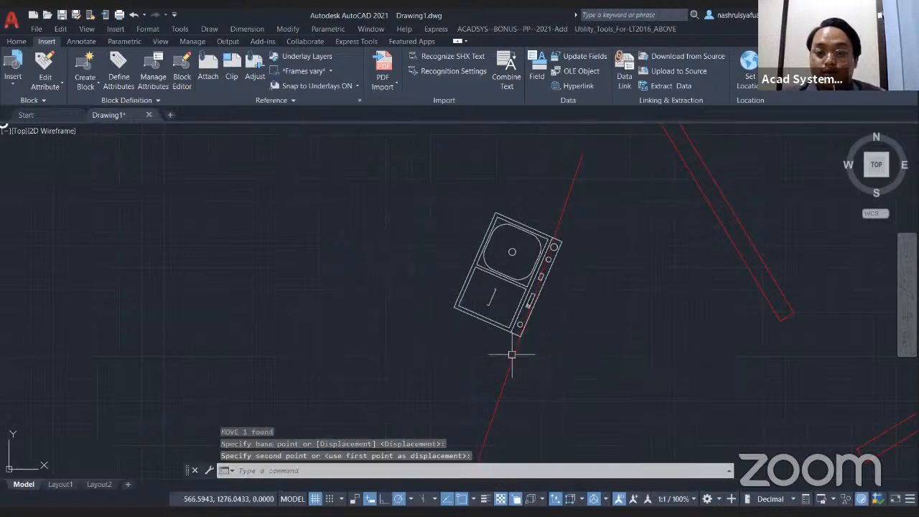
# Undo the stove block's last move, its rotation and its first move.
pyautogui.press('Escape')
pyautogui.click(534, 191)
pyautogui.click(491, 258)
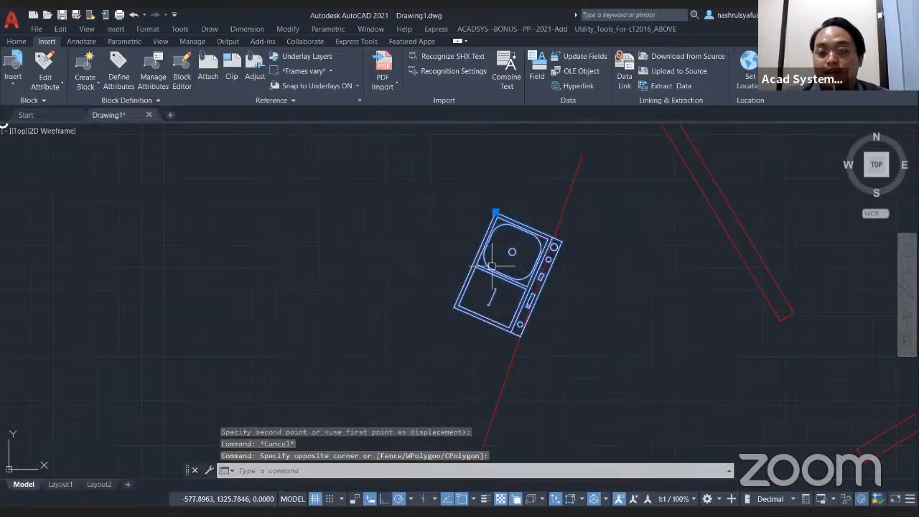
pyautogui.hotkey('ctrl', 'z')
pyautogui.hotkey('ctrl', 'z')
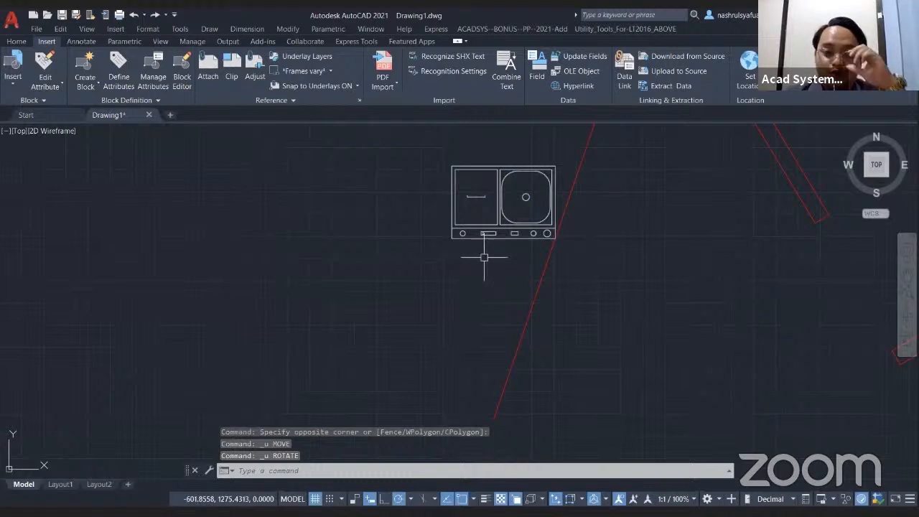
pyautogui.hotkey('ctrl', 'z')
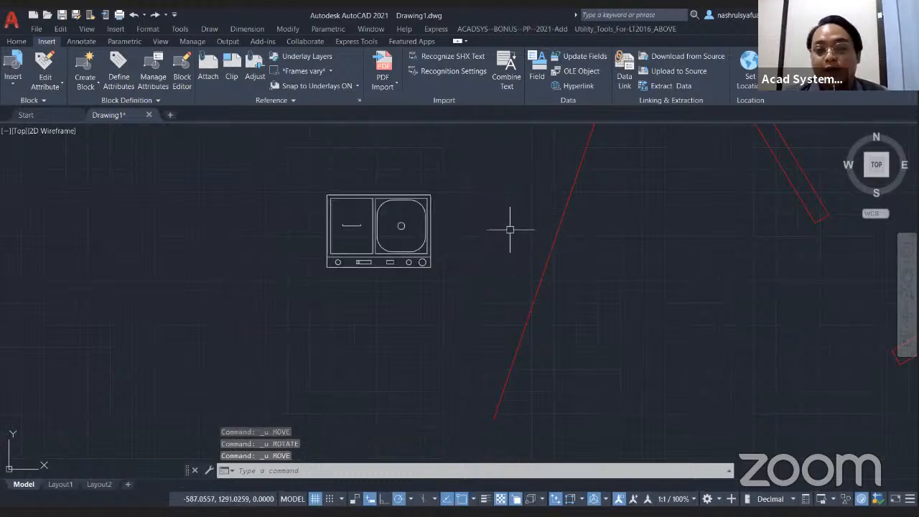
# Open the stove block WB in the Block Editor.
pyautogui.scroll(-5, 423, 227)
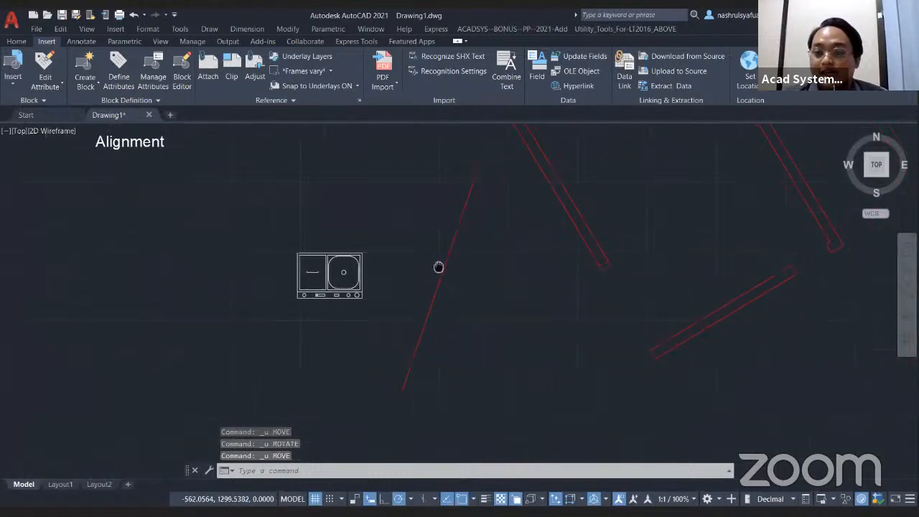
pyautogui.click(364, 264)
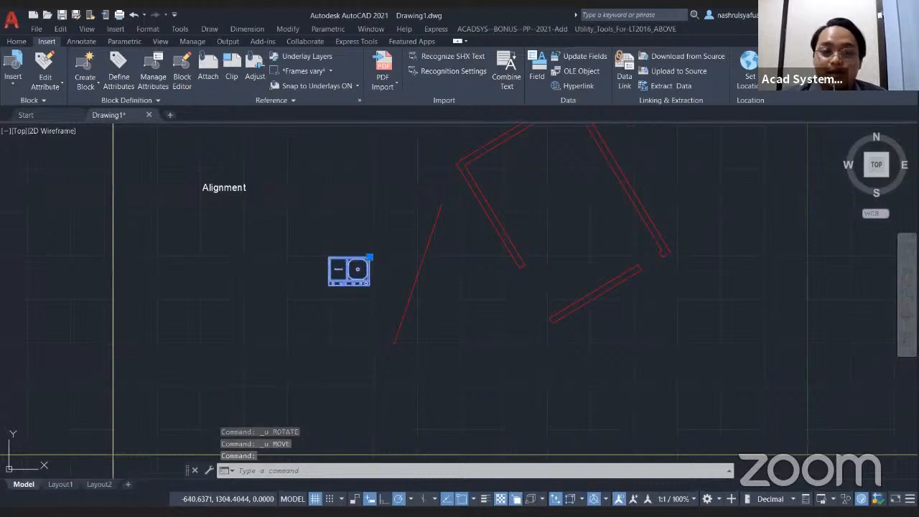
pyautogui.doubleClick(364, 267)
pyautogui.click(446, 344)
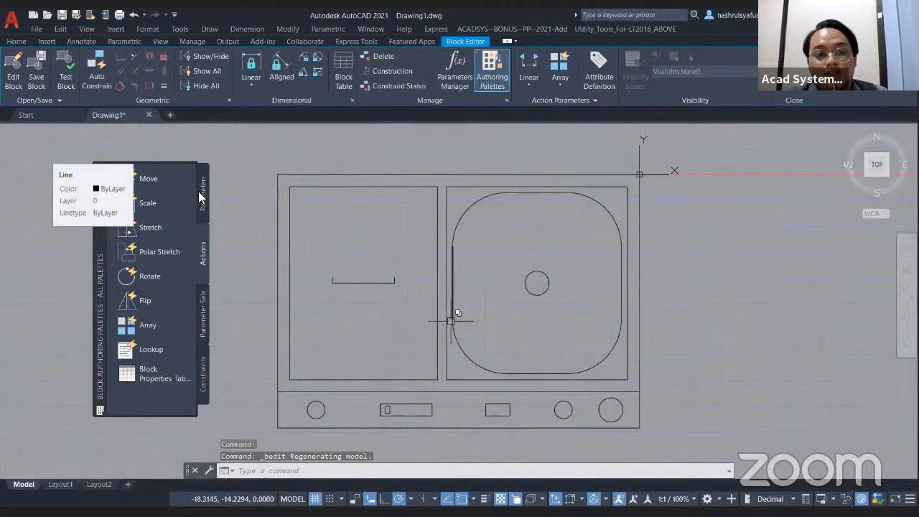
# Add an Alignment parameter at the midpoint of the stove's bottom edge, directed horizontally along it, and close the Block Editor, saving the changes to WB.
pyautogui.click(203, 199)
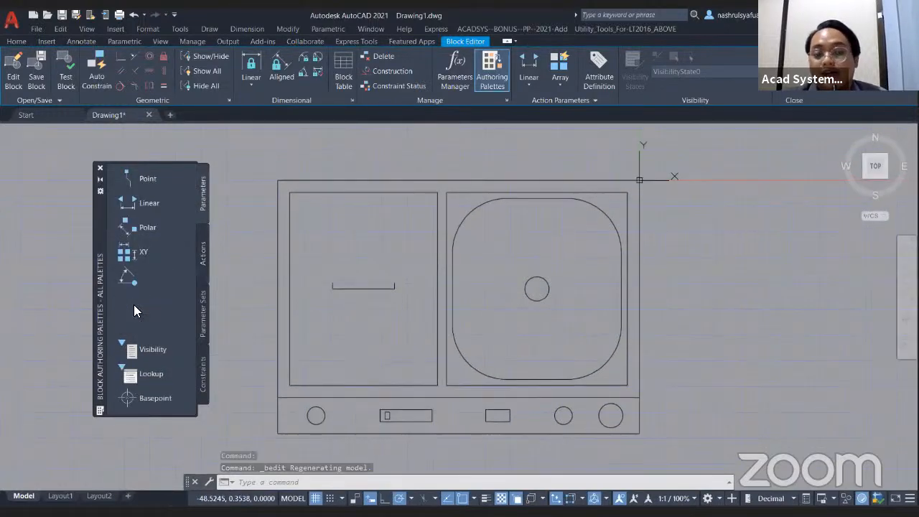
pyautogui.click(136, 307)
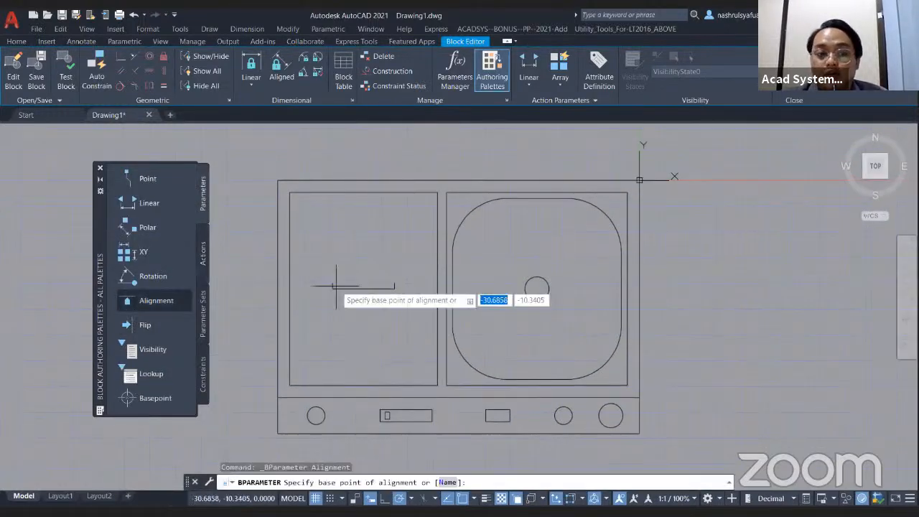
pyautogui.moveTo(380, 334); pyautogui.dragTo(344, 267, button='middle')
pyautogui.scroll(-4, 386, 349)
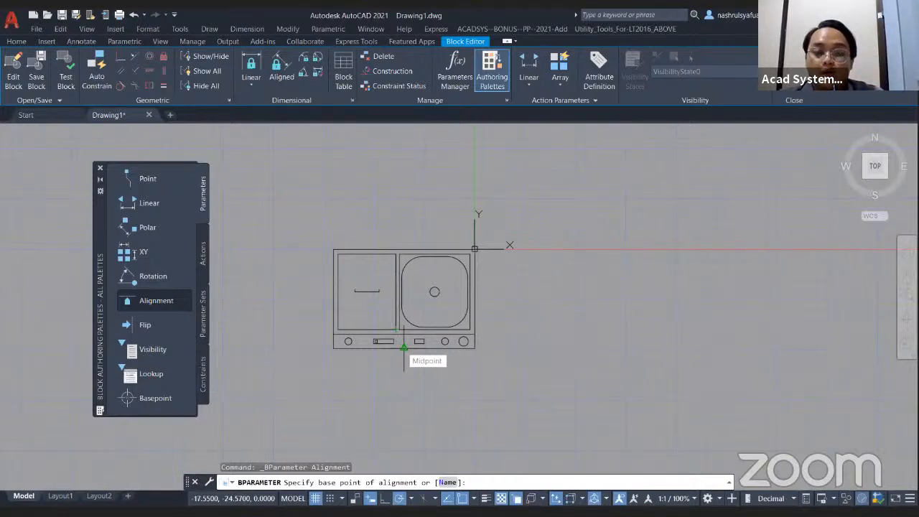
pyautogui.click(403, 348)
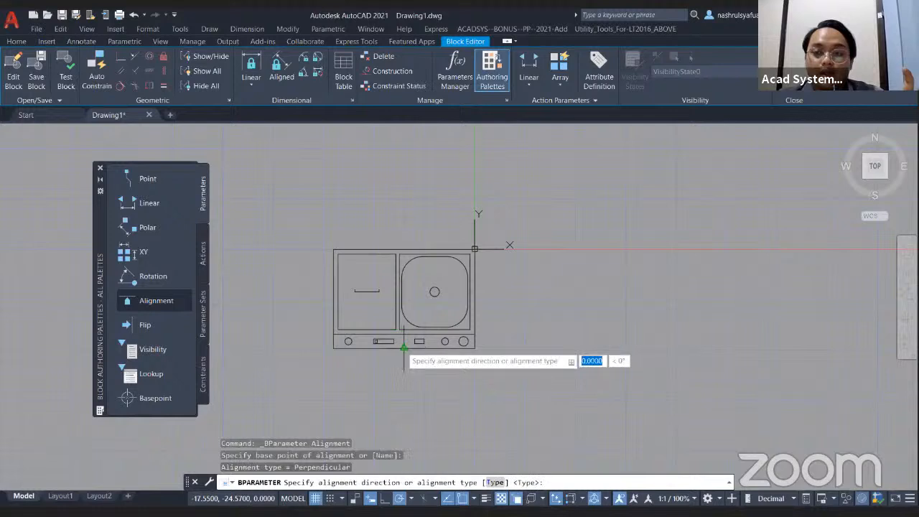
pyautogui.click(622, 348)
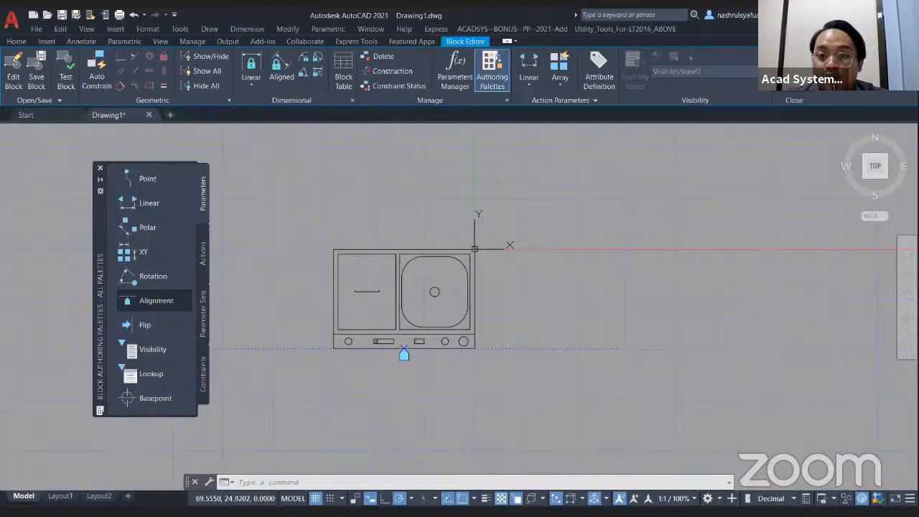
pyautogui.click(795, 71)
pyautogui.click(474, 240)
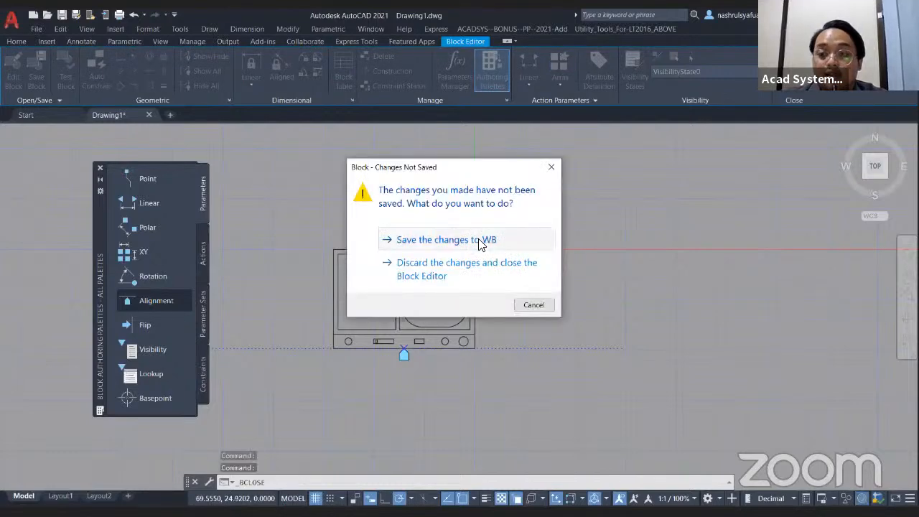
# Try the stove's bottom alignment grip against the slanted line and the angled wall without placing the block.
pyautogui.click(367, 287)
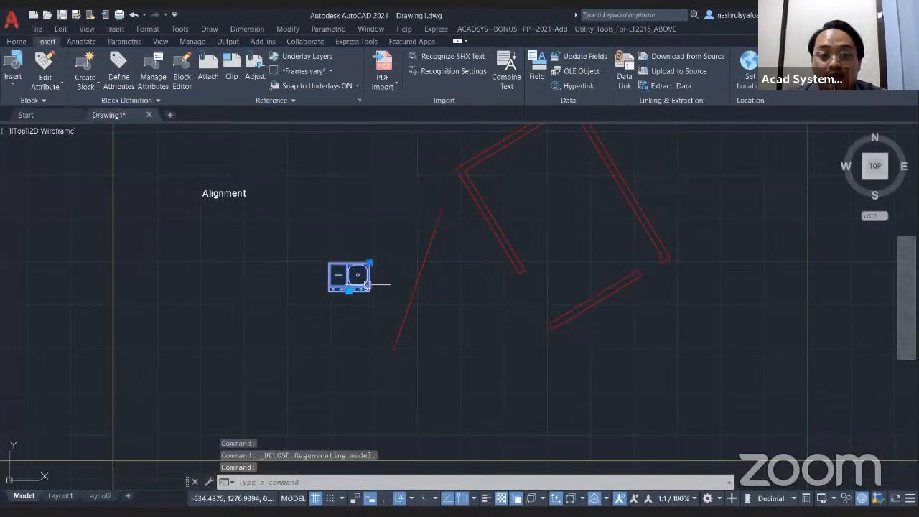
pyautogui.scroll(4, 367, 293)
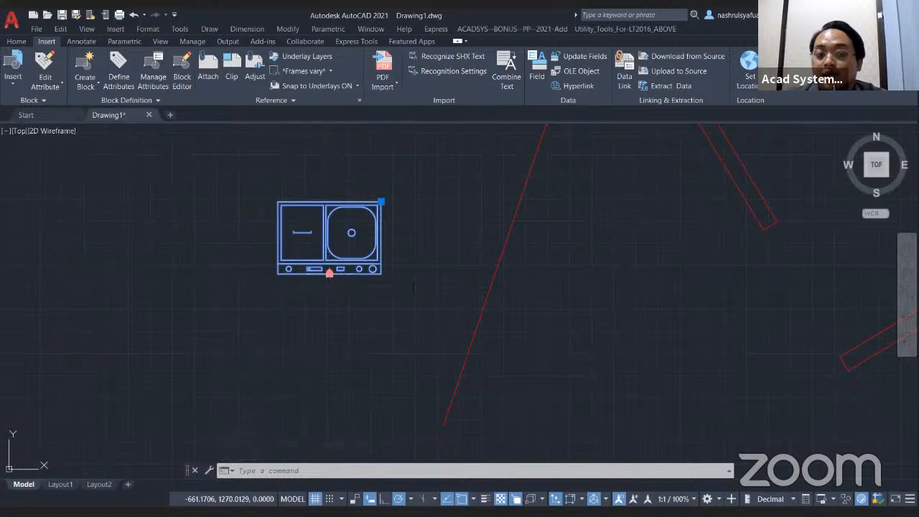
pyautogui.click(329, 273)
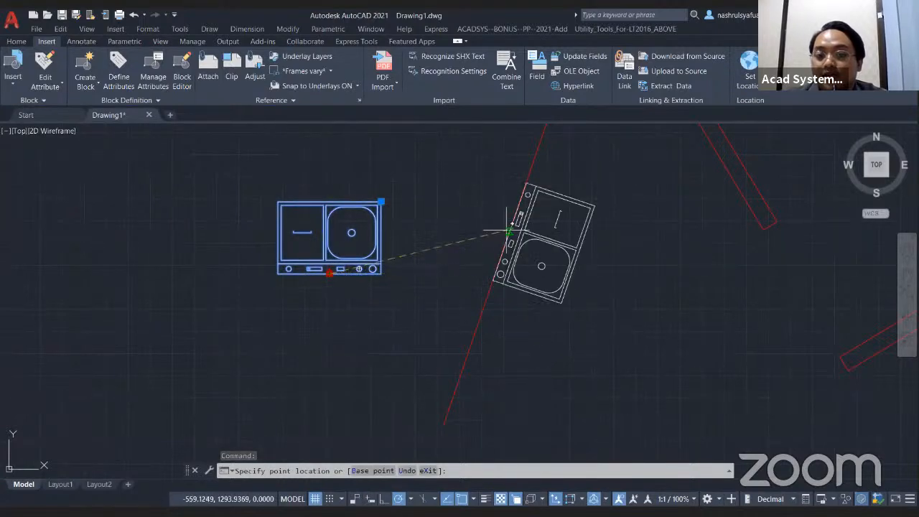
pyautogui.moveTo(522, 175); pyautogui.dragTo(455, 268, button='middle')
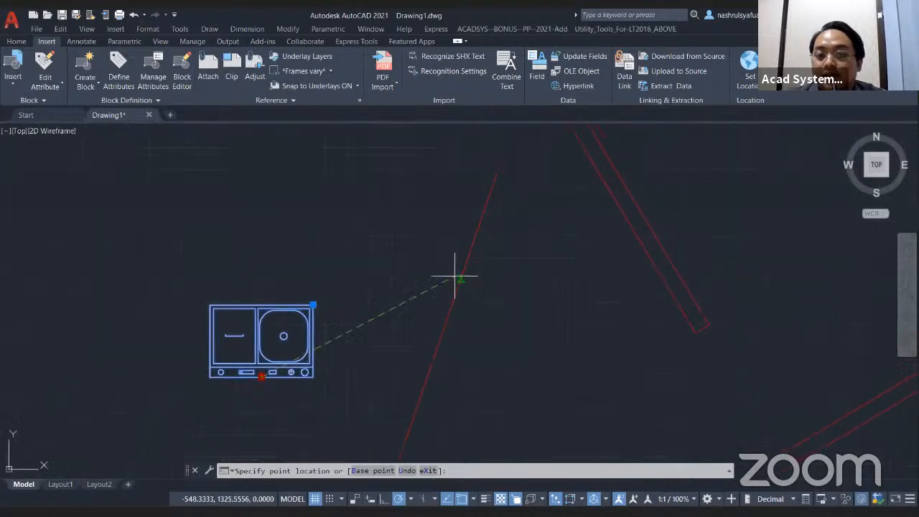
pyautogui.scroll(-2, 466, 254)
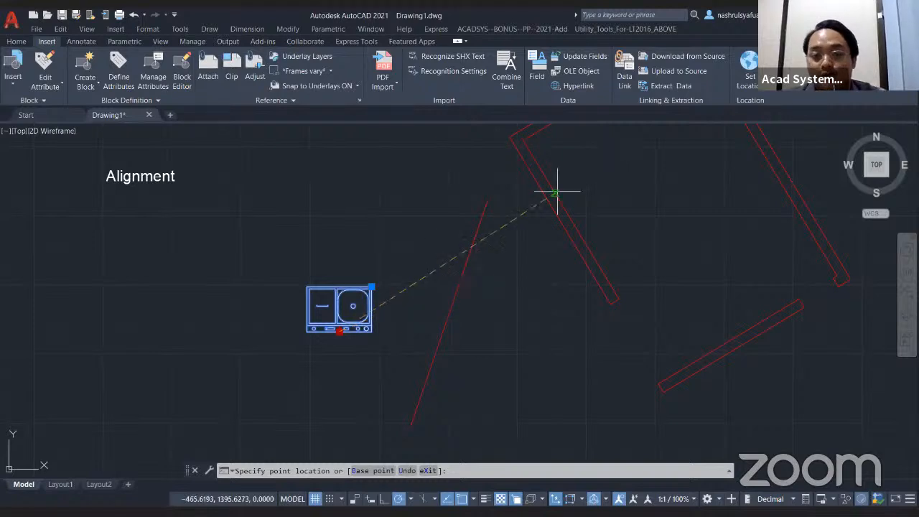
pyautogui.press('Escape')
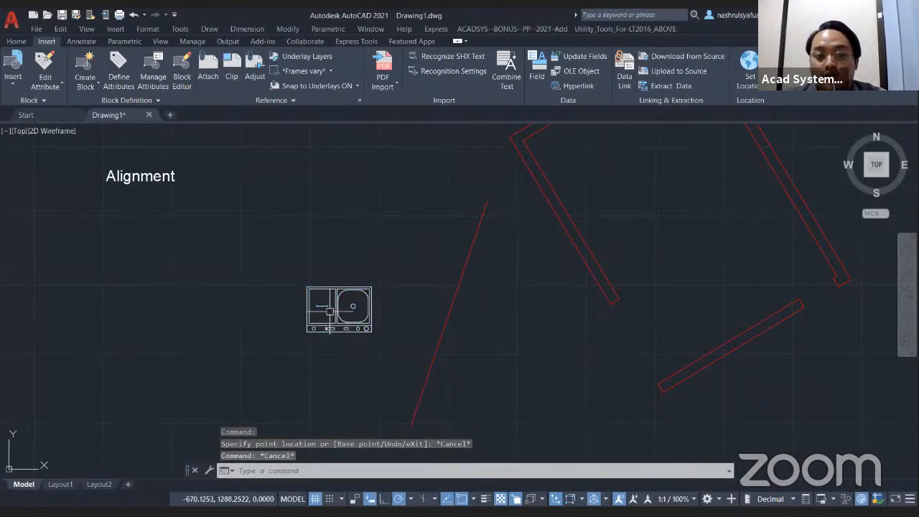
# Reopen the WB block for editing and add a vertical Alignment parameter at the midpoint of the stove's left edge.
pyautogui.click(345, 307)
pyautogui.doubleClick(342, 316)
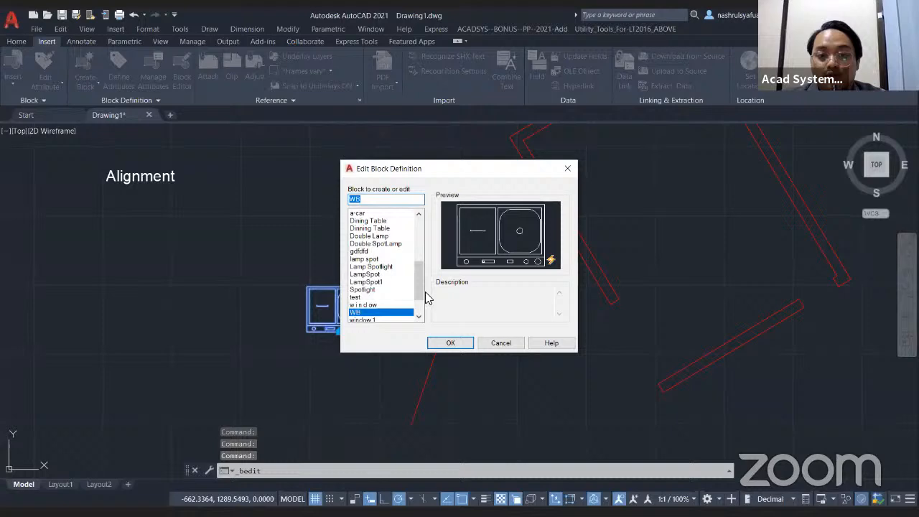
pyautogui.click(450, 343)
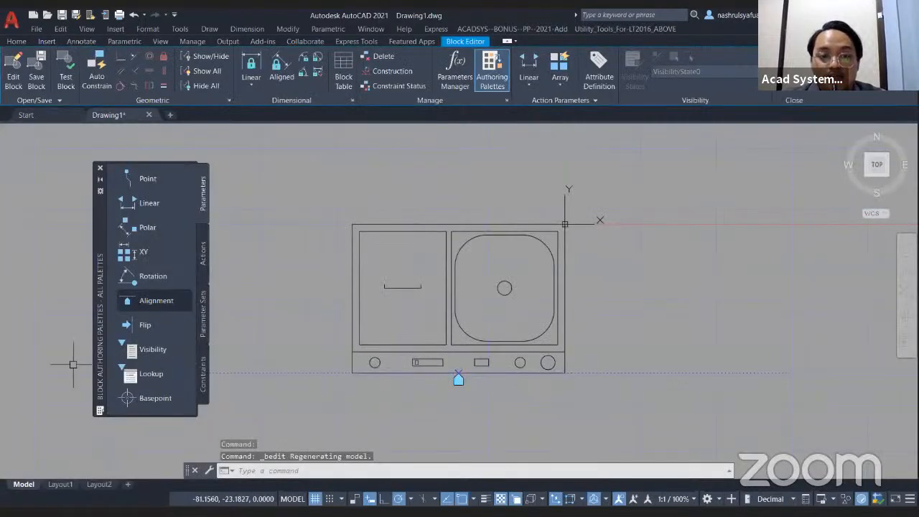
pyautogui.click(352, 298)
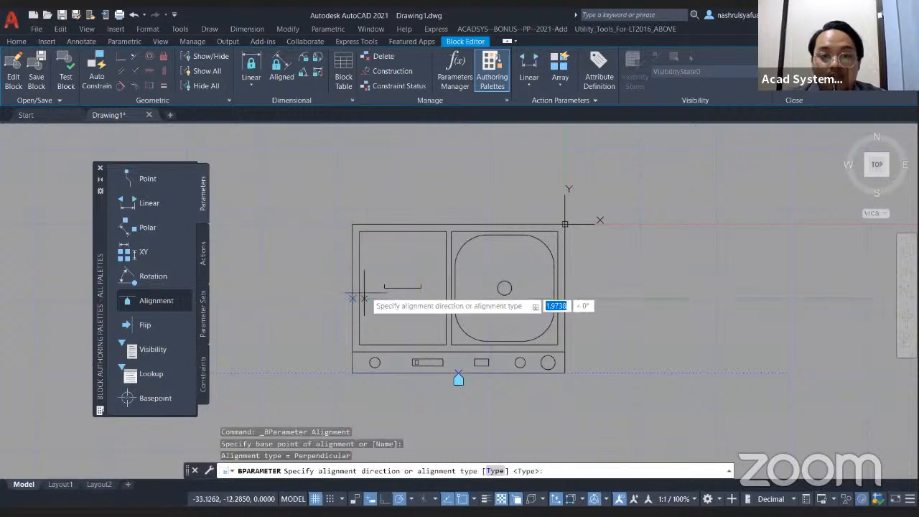
pyautogui.click(349, 164)
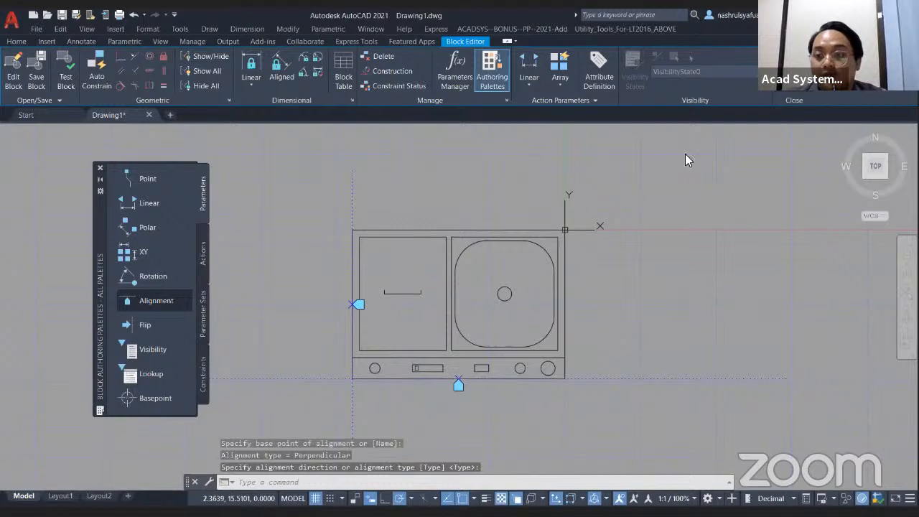
# Close the Block Editor, saving the changes to WB, and select the stove block in the drawing.
pyautogui.click(794, 71)
pyautogui.click(398, 248)
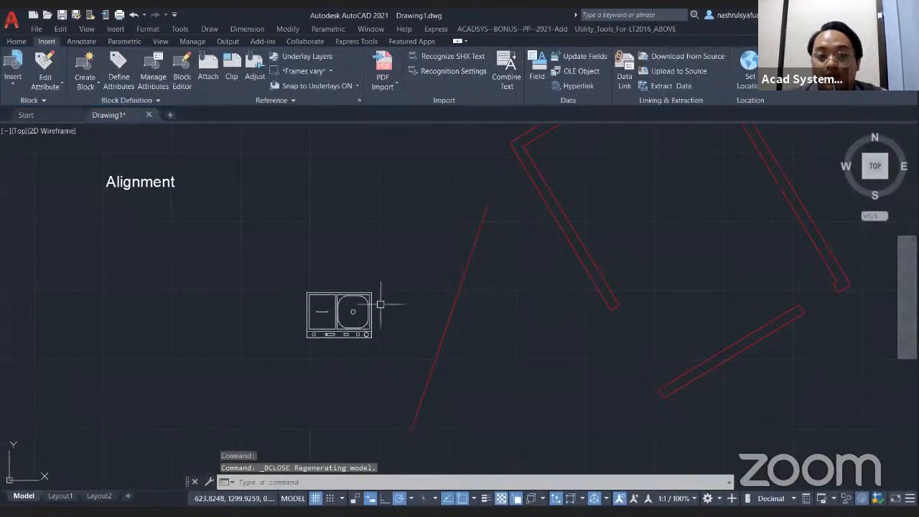
pyautogui.click(306, 314)
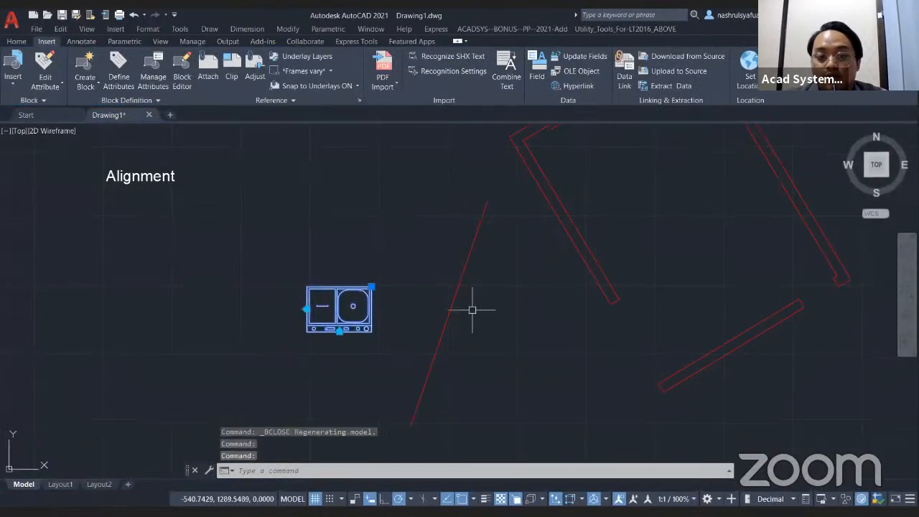
# Place the stove just right of the slanted line and try its left alignment grip against that line.
pyautogui.click(468, 300)
pyautogui.press('Escape')
pyautogui.click(474, 299)
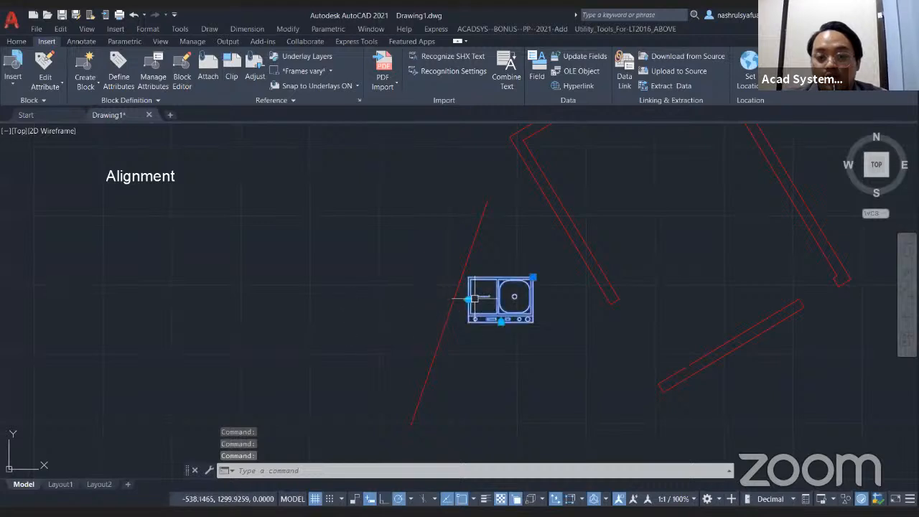
pyautogui.click(469, 300)
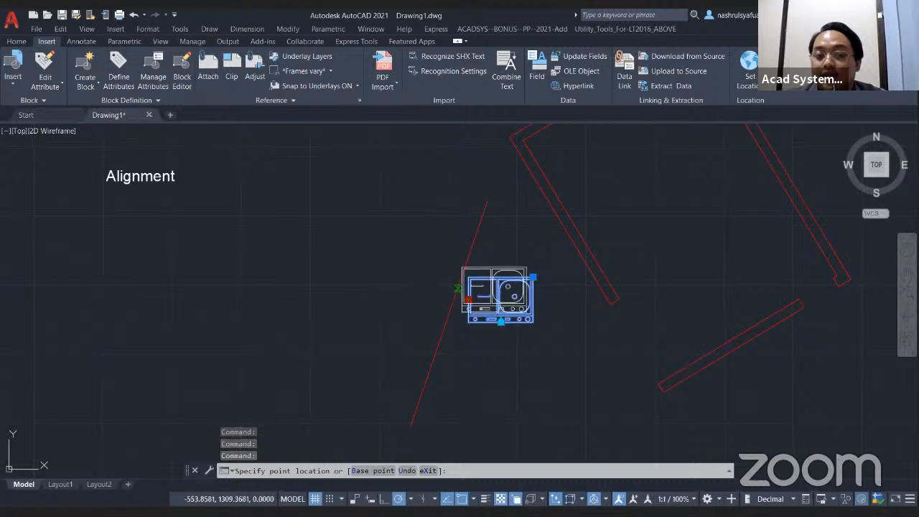
pyautogui.press('Escape')
pyautogui.scroll(-2, 507, 310)
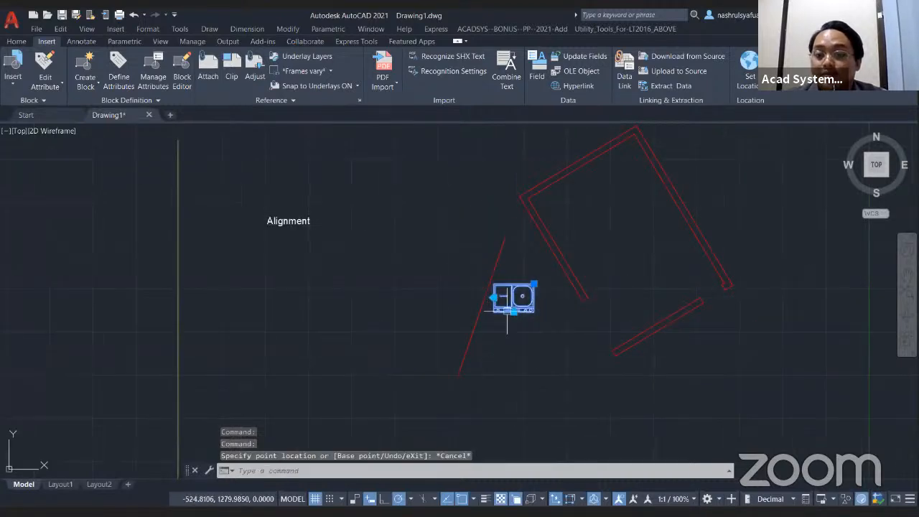
# Align the stove's bottom edge with the inner face of the short angled wall below the room using the bottom alignment grip.
pyautogui.click(513, 311)
pyautogui.moveTo(589, 238); pyautogui.dragTo(495, 274, button='middle')
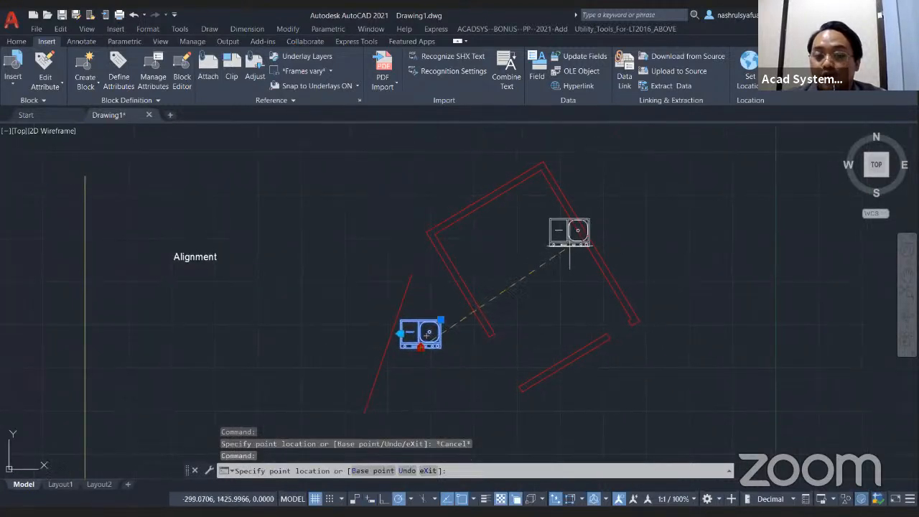
pyautogui.click(568, 349)
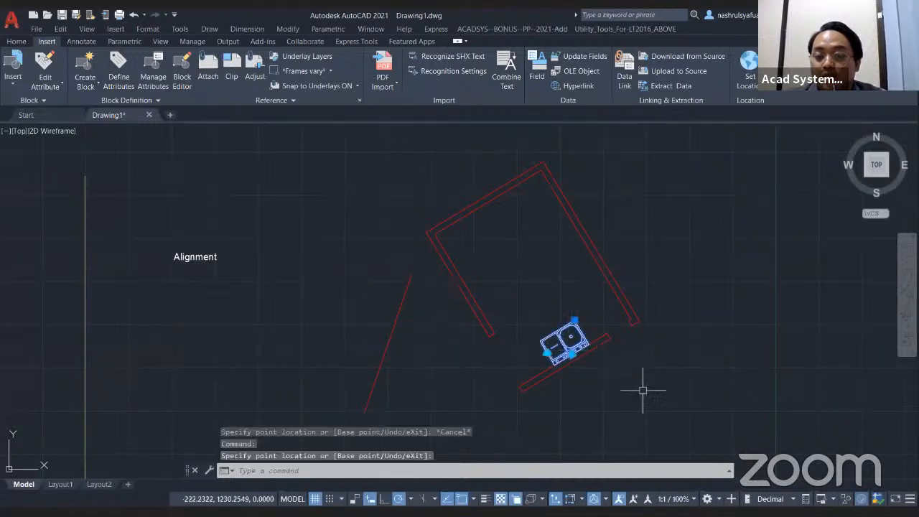
pyautogui.press('Escape')
pyautogui.scroll(2, 567, 362)
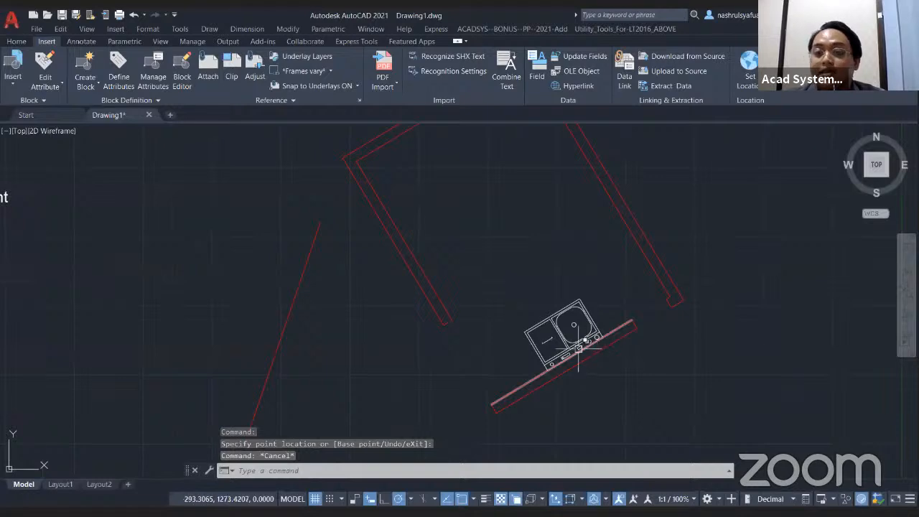
# Examine the Position sample with its sofa and dining table, the overall sample layout, and the Alignment sample.
pyautogui.scroll(-4, 578, 352)
pyautogui.moveTo(528, 366); pyautogui.dragTo(505, 283, button='middle')
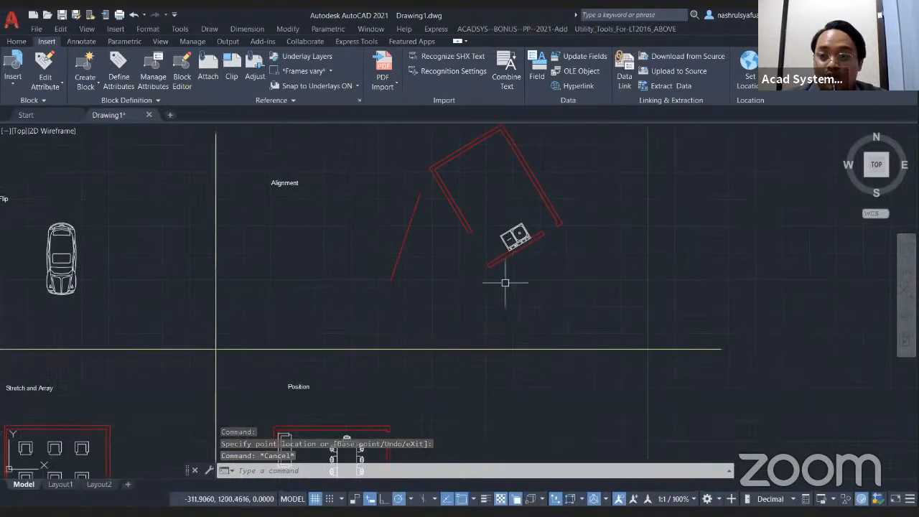
pyautogui.scroll(-2, 505, 283)
pyautogui.moveTo(509, 324); pyautogui.dragTo(495, 260, button='middle')
pyautogui.scroll(3, 460, 323)
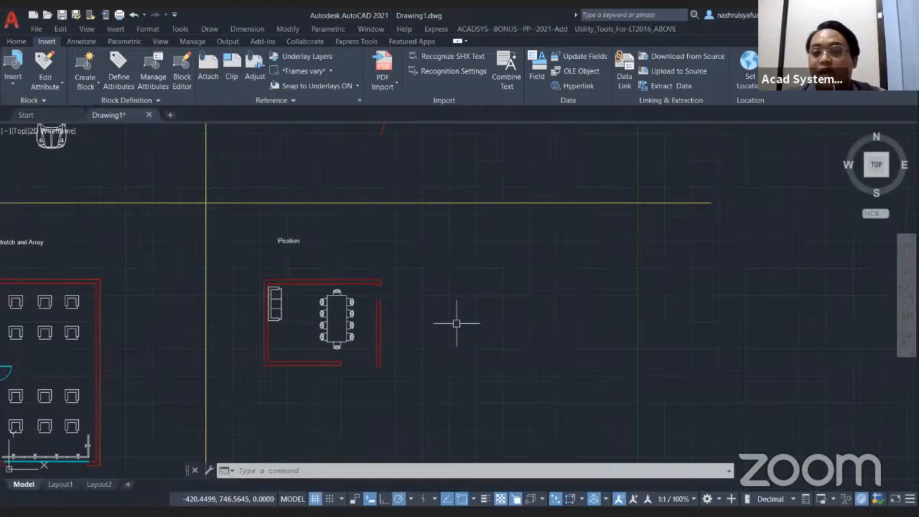
pyautogui.scroll(2, 413, 301)
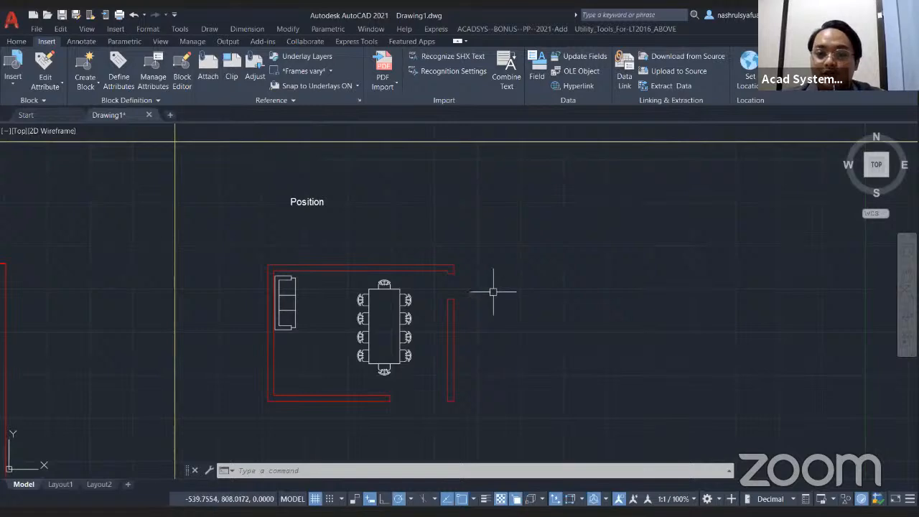
pyautogui.scroll(-2, 494, 292)
pyautogui.moveTo(493, 291); pyautogui.dragTo(428, 372, button='middle')
pyautogui.scroll(-2, 455, 288)
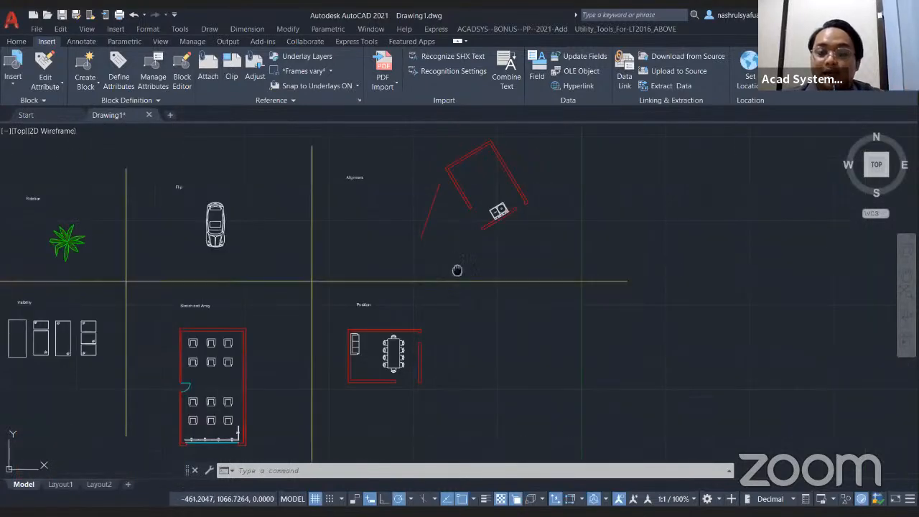
pyautogui.moveTo(457, 270); pyautogui.dragTo(441, 291, button='middle')
pyautogui.scroll(4, 441, 291)
pyautogui.moveTo(484, 244)
pyautogui.mouseDown(button='middle')
pyautogui.moveTo(440, 301)
pyautogui.moveTo(420, 363)
pyautogui.mouseUp(button='middle')
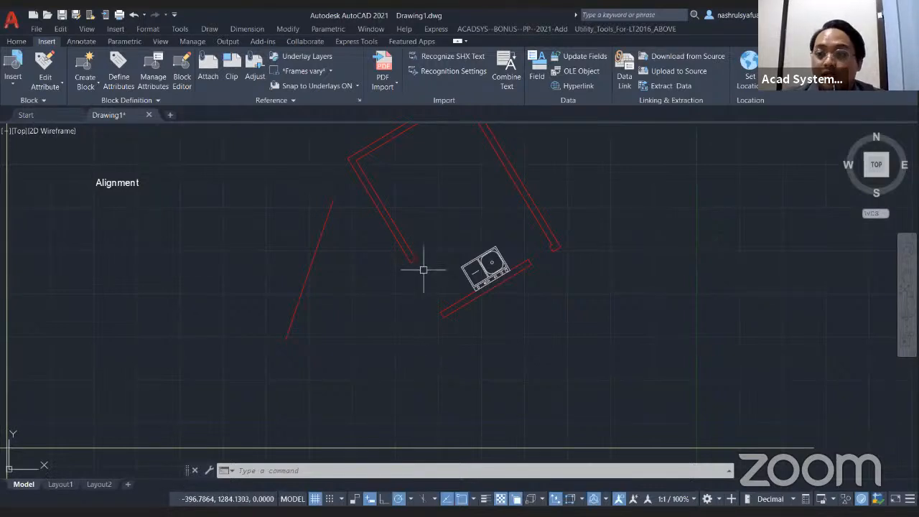
# Insert another WB block between the Alignment label and the slanted line.
pyautogui.click(12, 70)
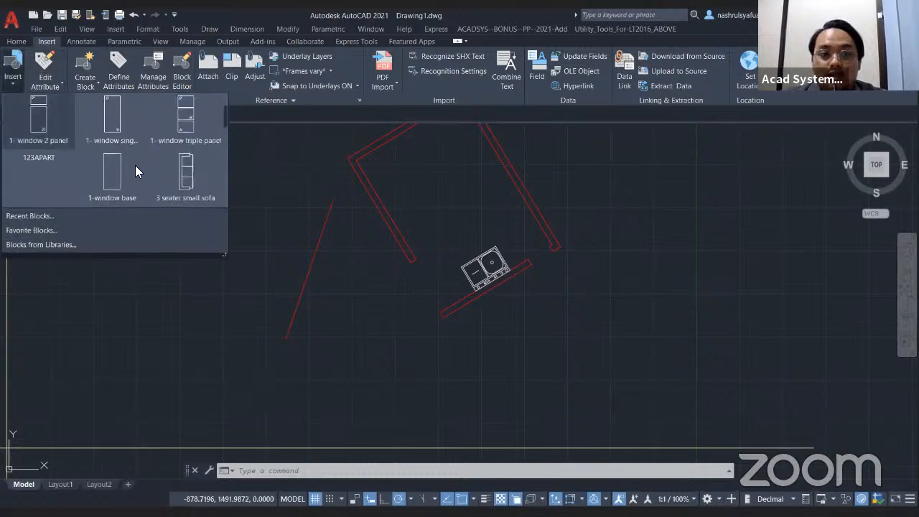
pyautogui.click(135, 170)
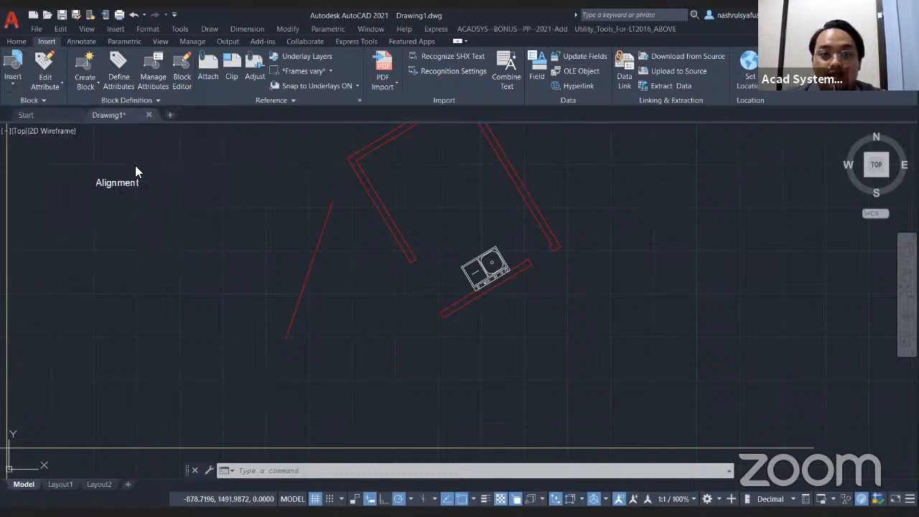
pyautogui.click(15, 68)
pyautogui.scroll(-4, 125, 155)
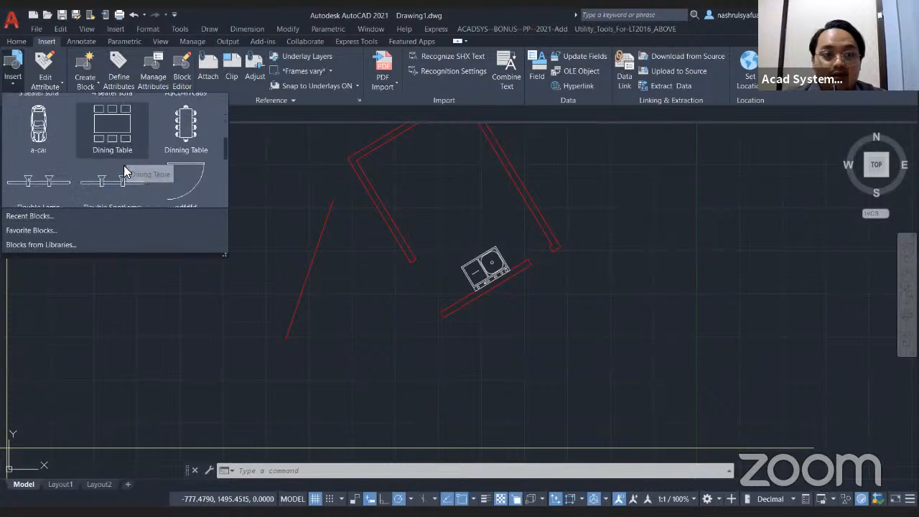
pyautogui.scroll(-1, 125, 169)
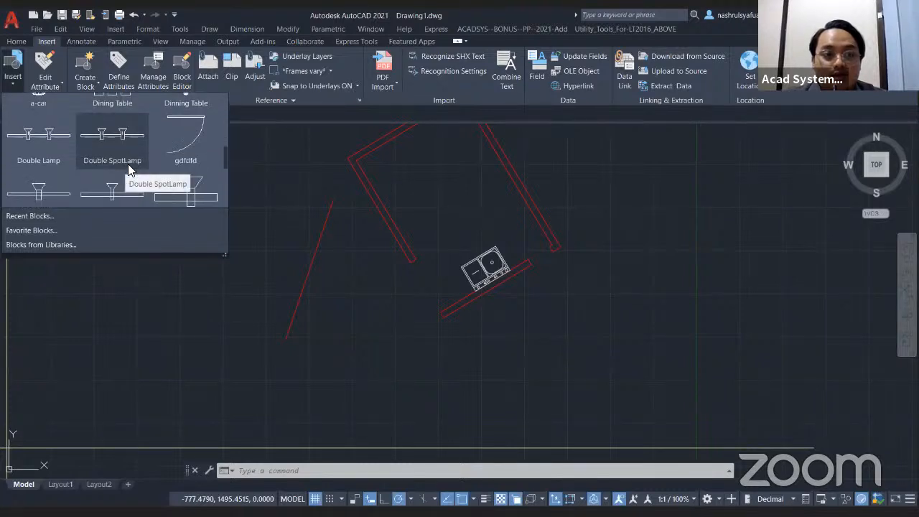
pyautogui.scroll(-3, 120, 161)
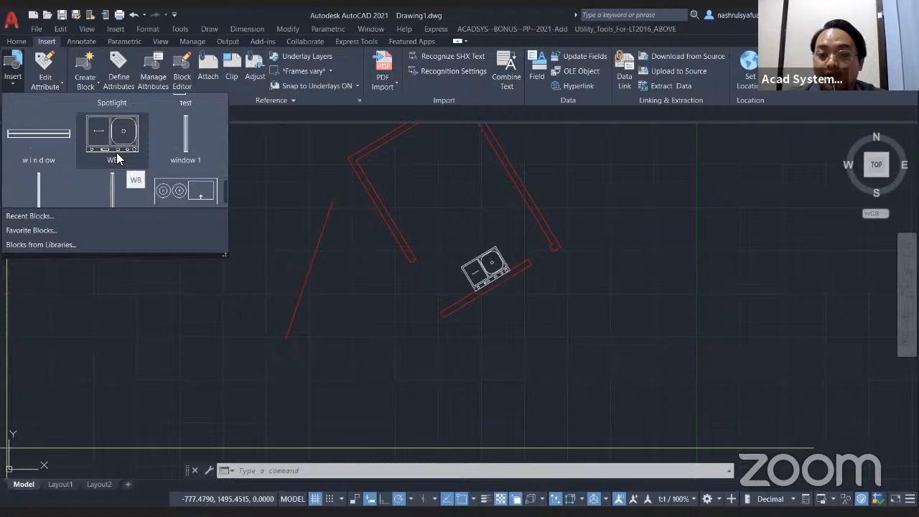
pyautogui.click(117, 159)
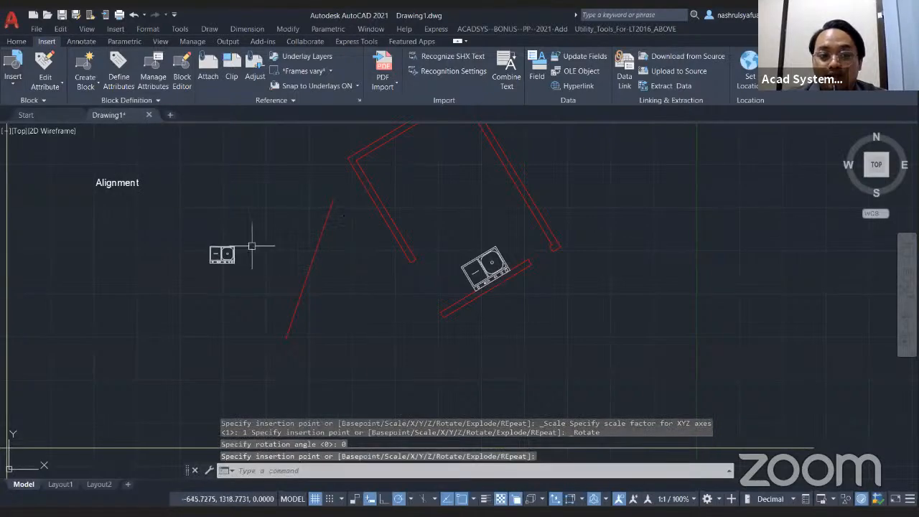
# Move the newly inserted stove closer to the slanted line using its bottom alignment grip.
pyautogui.scroll(3, 218, 253)
pyautogui.scroll(-2, 224, 246)
pyautogui.scroll(1, 226, 244)
pyautogui.click(227, 242)
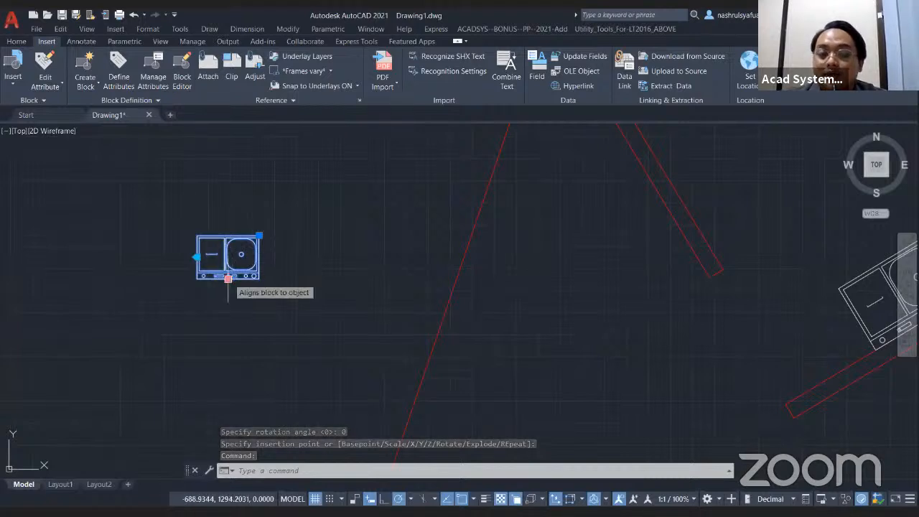
pyautogui.click(227, 279)
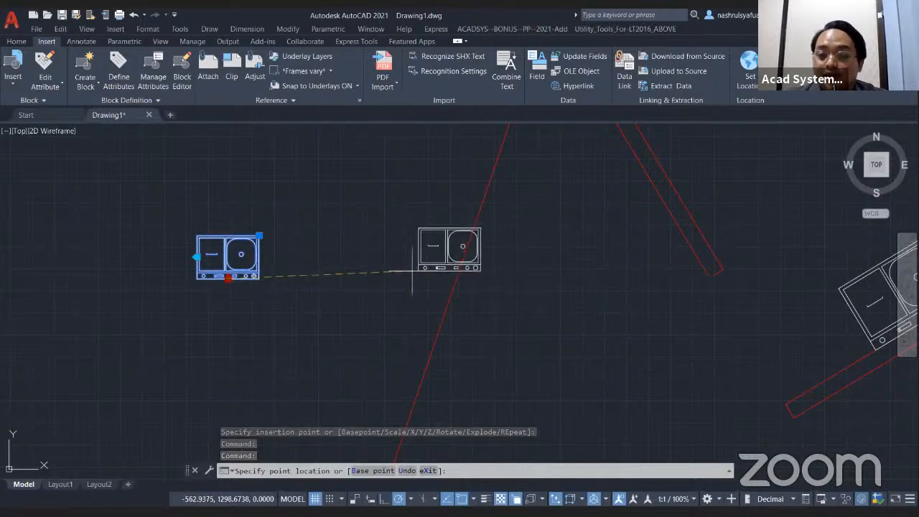
pyautogui.click(362, 242)
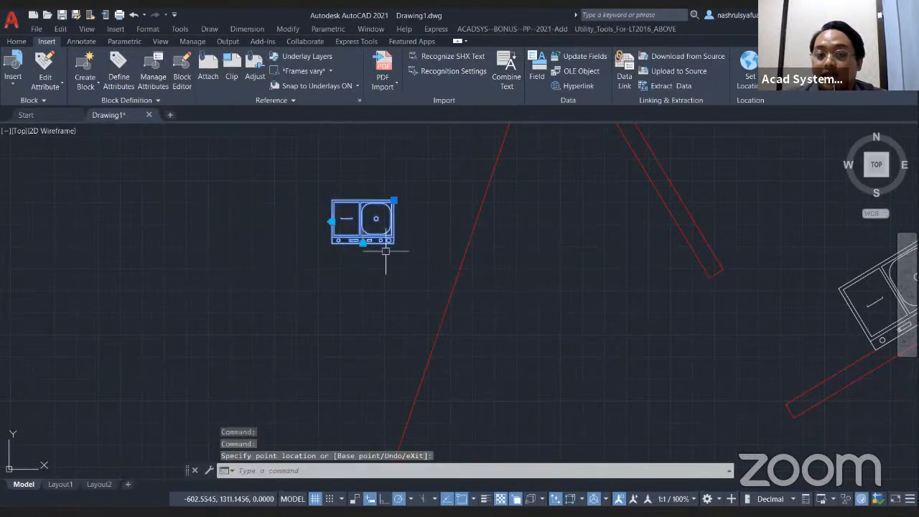
pyautogui.scroll(-2, 381, 244)
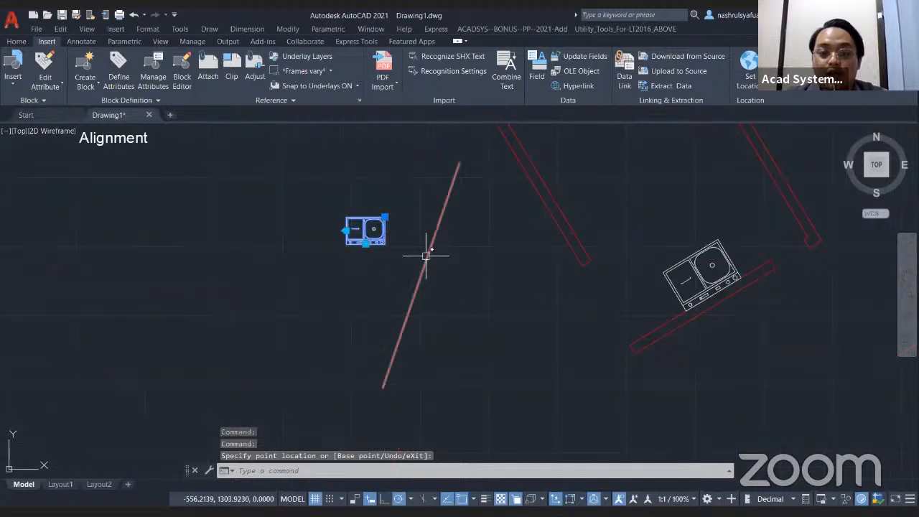
# Copy the unrotated stove from its lower-left corner to the open space on its left, and select the copy.
pyautogui.scroll(4, 383, 257)
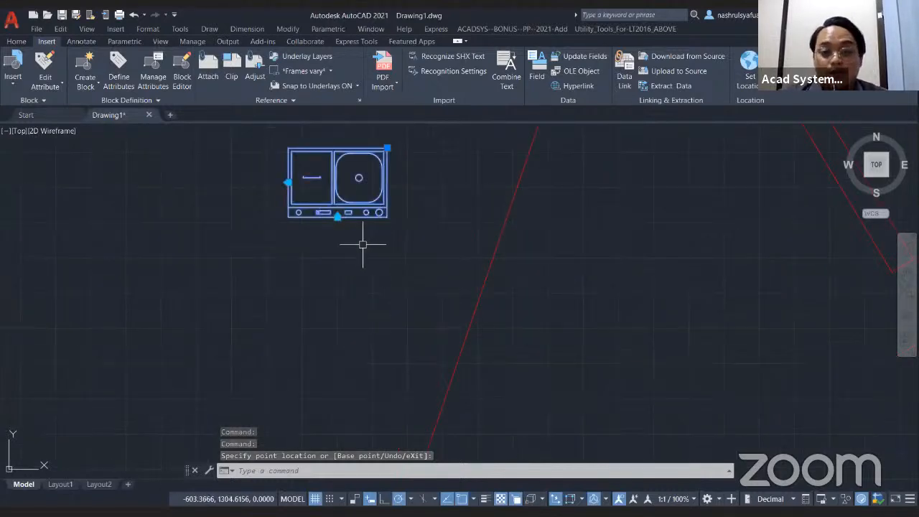
pyautogui.write('co')
pyautogui.press('Return')
pyautogui.click(288, 216)
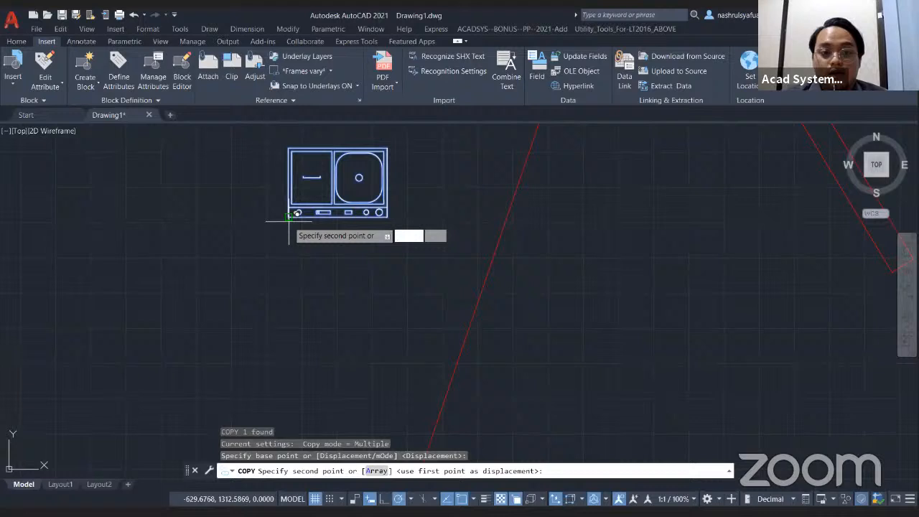
pyautogui.click(114, 230)
pyautogui.press('Escape')
pyautogui.click(162, 230)
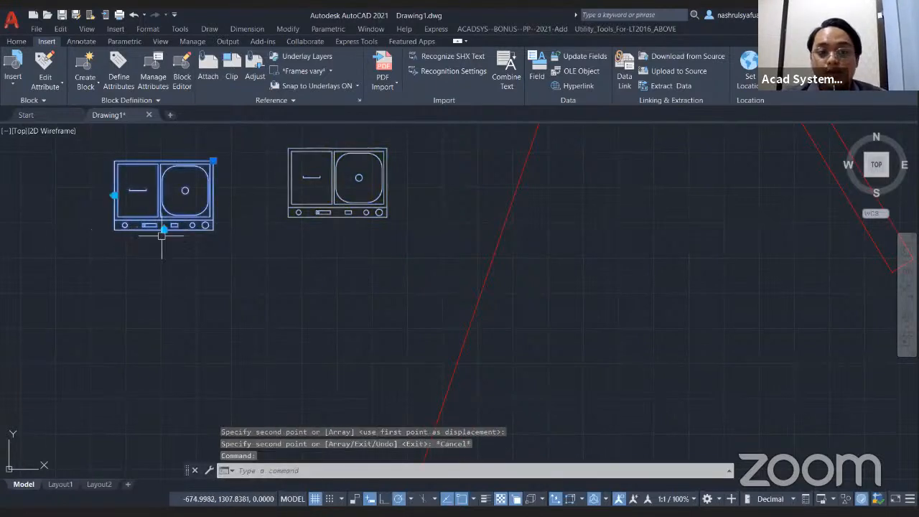
# Open the 3 seater small sofa block from the Position sample in the Block Editor.
pyautogui.scroll(-5, 196, 224)
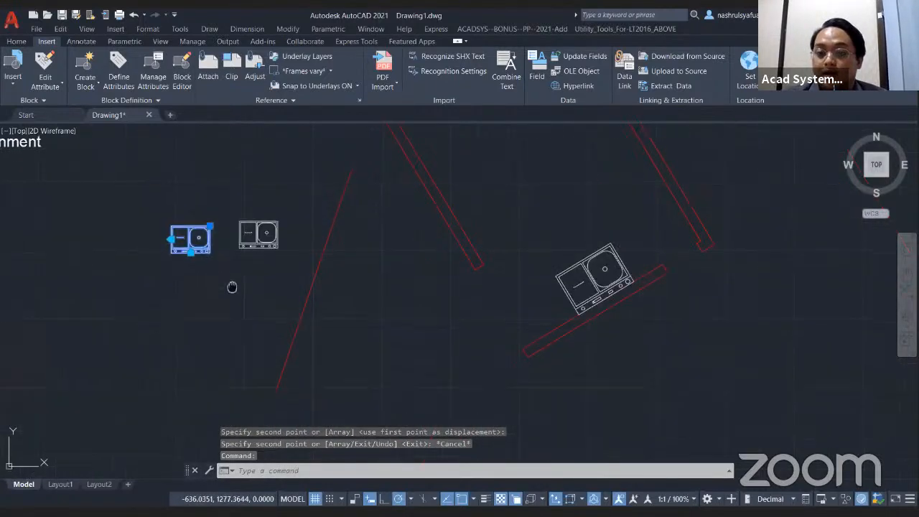
pyautogui.scroll(-2, 281, 234)
pyautogui.moveTo(308, 251)
pyautogui.mouseDown(button='middle')
pyautogui.moveTo(351, 191)
pyautogui.moveTo(354, 199)
pyautogui.moveTo(381, 135)
pyautogui.mouseUp(button='middle')
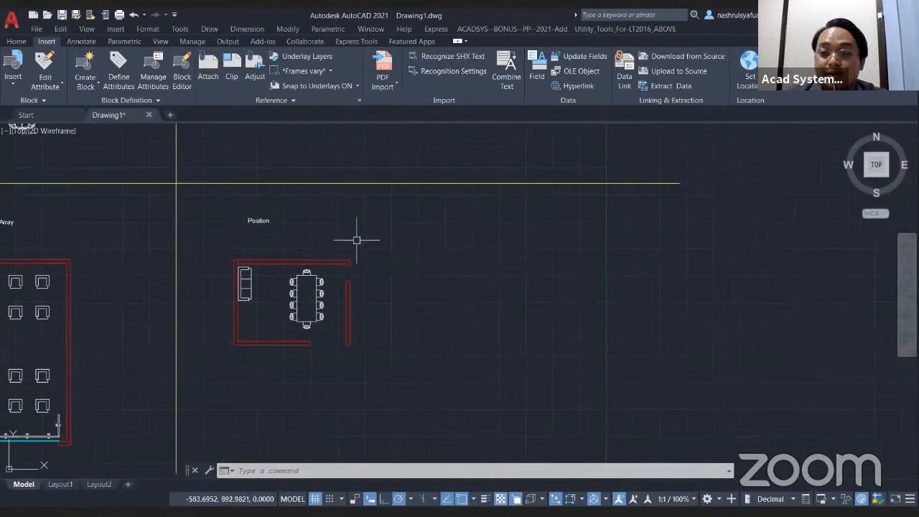
pyautogui.scroll(2, 349, 234)
pyautogui.moveTo(349, 234)
pyautogui.mouseDown(button='middle')
pyautogui.moveTo(447, 191)
pyautogui.moveTo(486, 150)
pyautogui.mouseUp(button='middle')
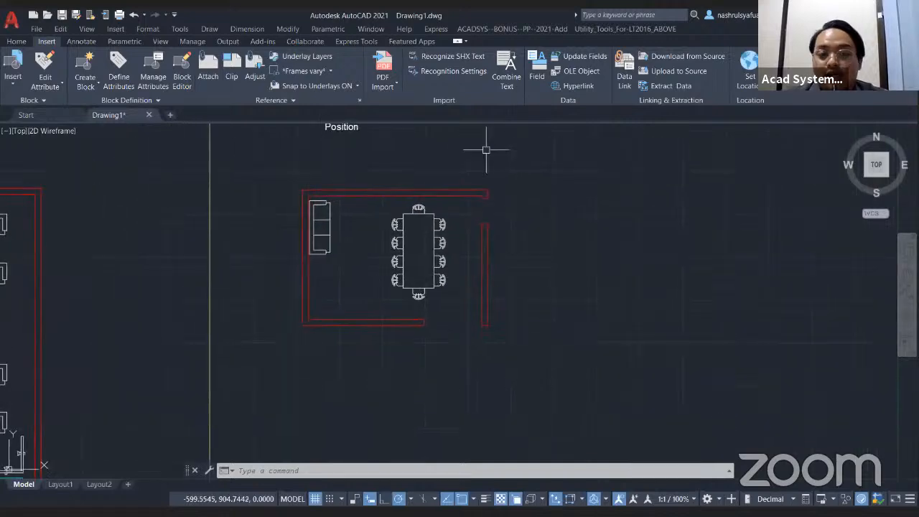
pyautogui.scroll(-3, 338, 219)
pyautogui.scroll(3, 350, 222)
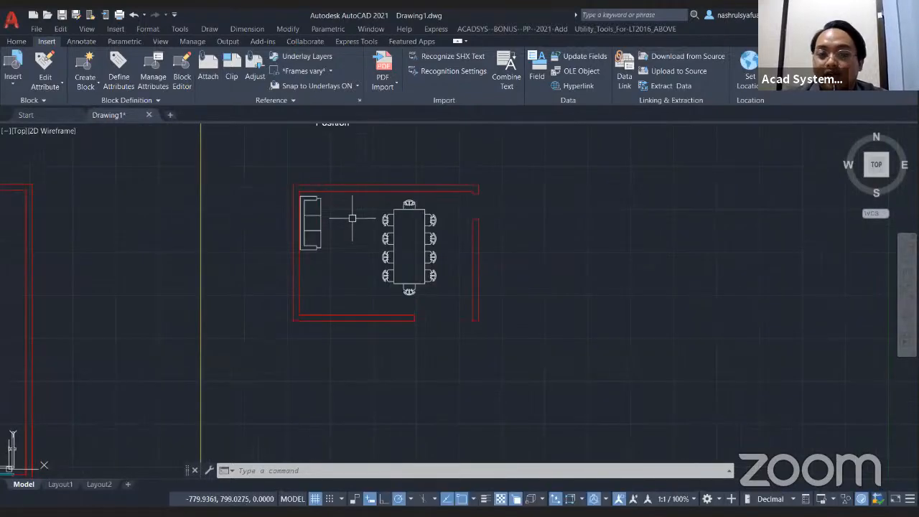
pyautogui.scroll(2, 377, 230)
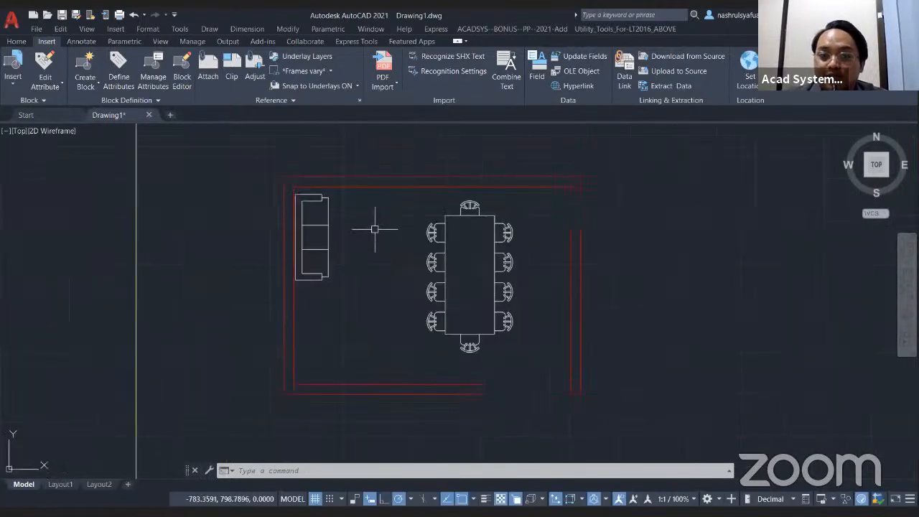
pyautogui.click(317, 225)
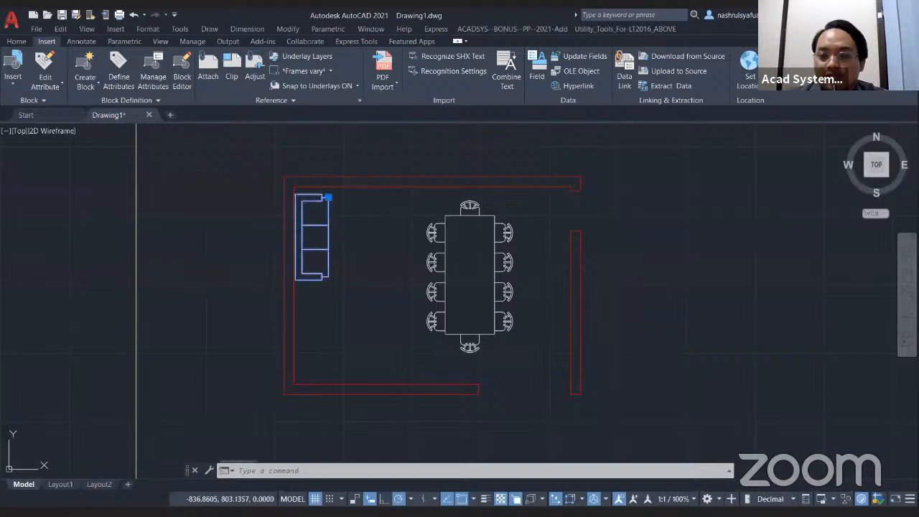
pyautogui.click(301, 243)
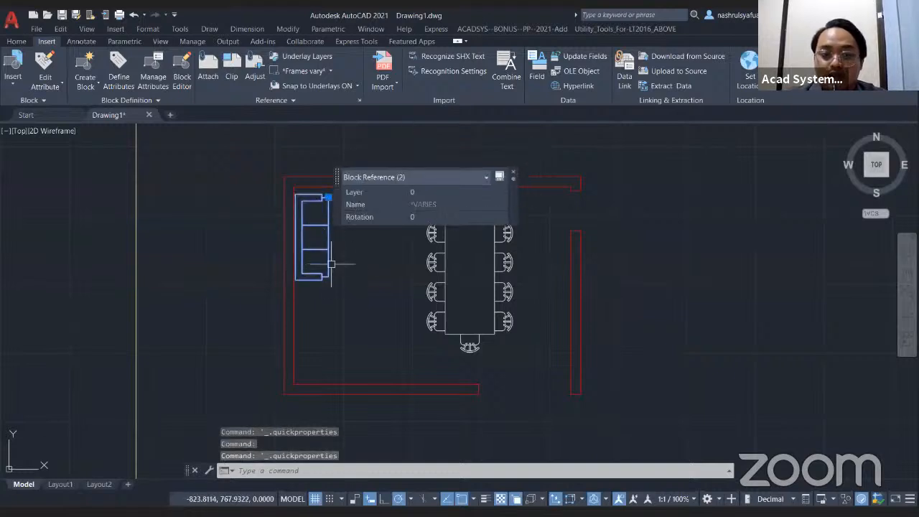
pyautogui.press('Escape')
pyautogui.press('Escape')
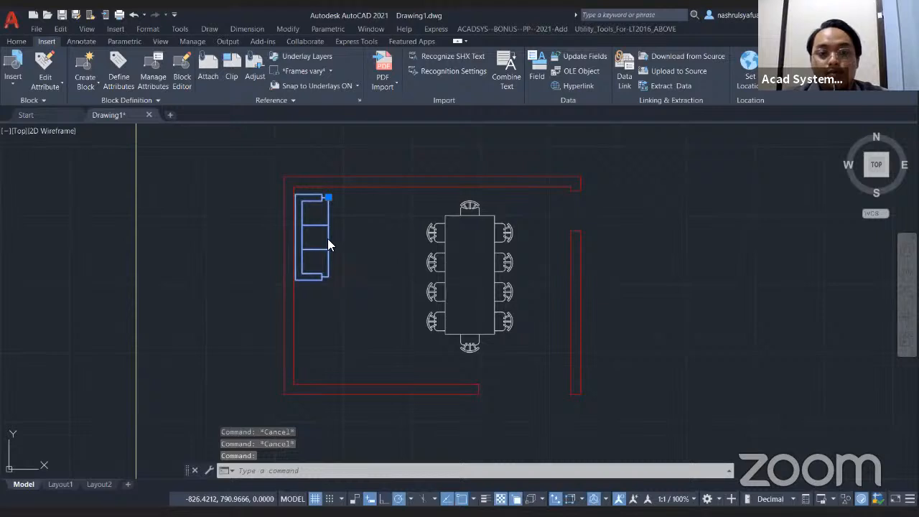
pyautogui.doubleClick(328, 240)
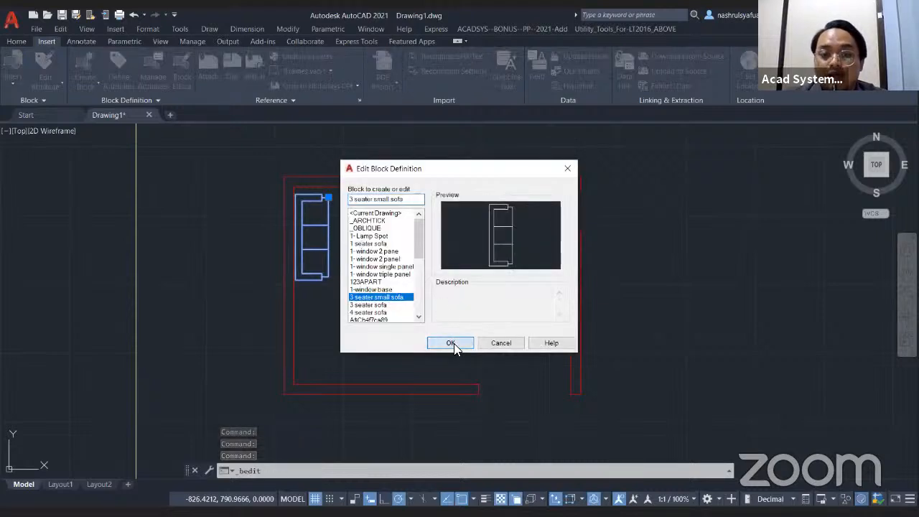
pyautogui.click(451, 343)
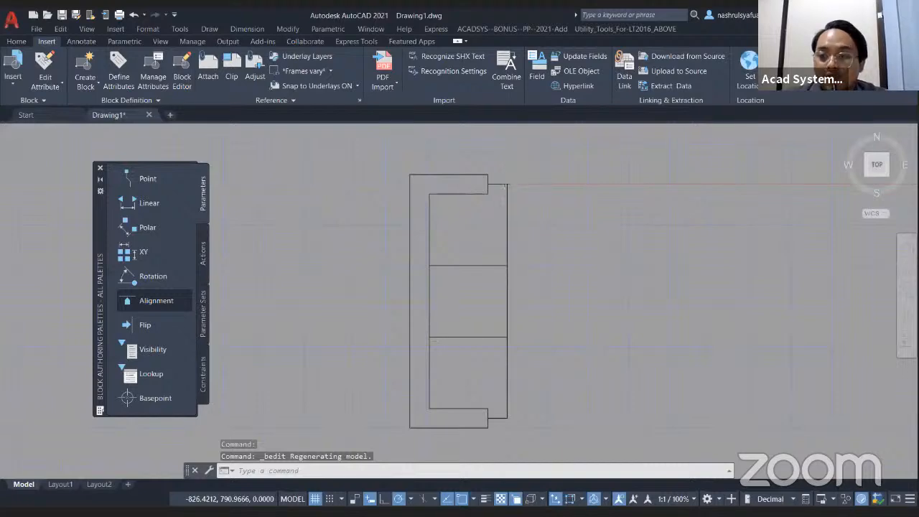
# Add a point parameter at the sofa's upper-left corner and place its label above the sofa.
pyautogui.click(147, 189)
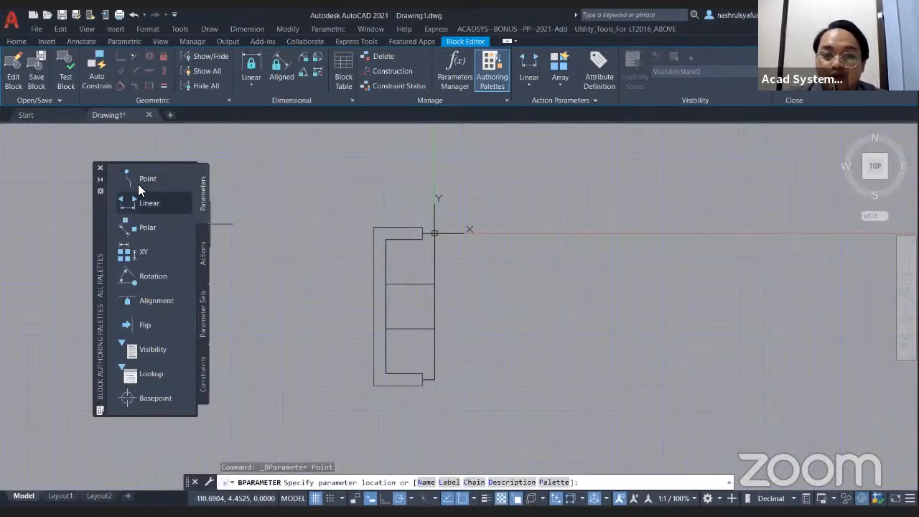
pyautogui.click(147, 179)
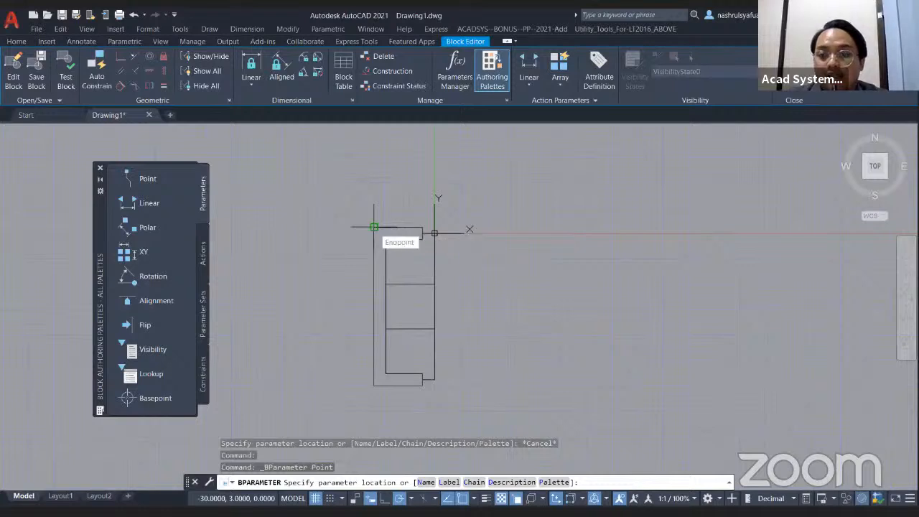
pyautogui.click(374, 227)
pyautogui.click(398, 176)
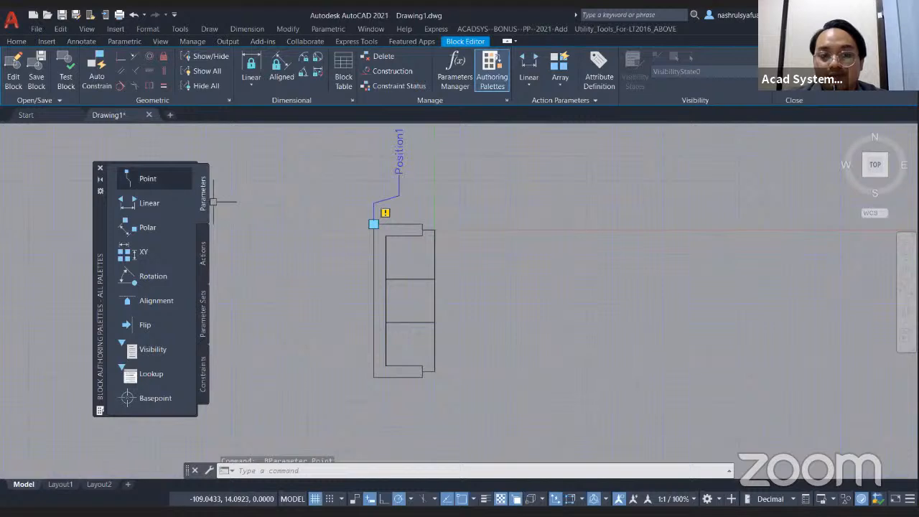
# Add point parameters at the midpoint of the sofa's back edge and at its lower-left corner, with labels outside the sofa.
pyautogui.click(147, 178)
pyautogui.click(373, 301)
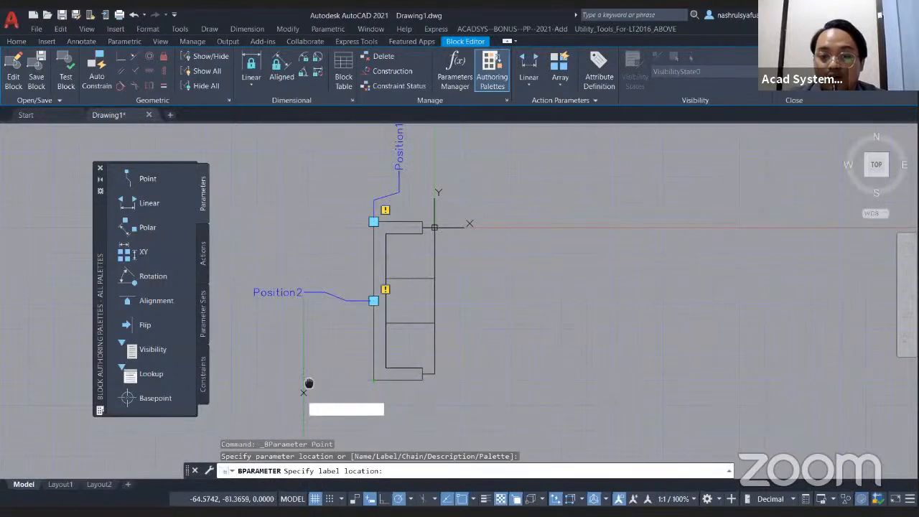
pyautogui.moveTo(302, 391); pyautogui.dragTo(337, 342, button='middle')
pyautogui.click(403, 370)
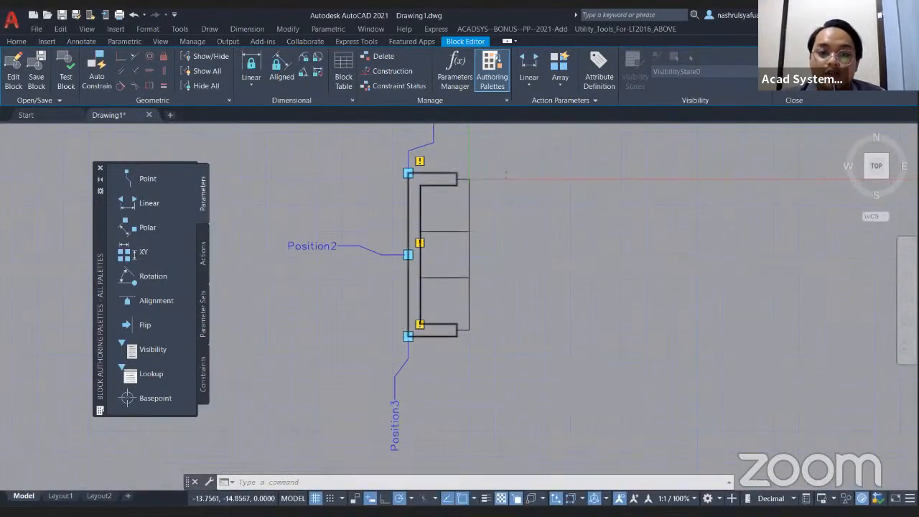
# Inspect the warning marker beside the point parameter at the sofa's upper-left corner.
pyautogui.scroll(5, 430, 222)
pyautogui.moveTo(430, 223); pyautogui.dragTo(406, 366, button='middle')
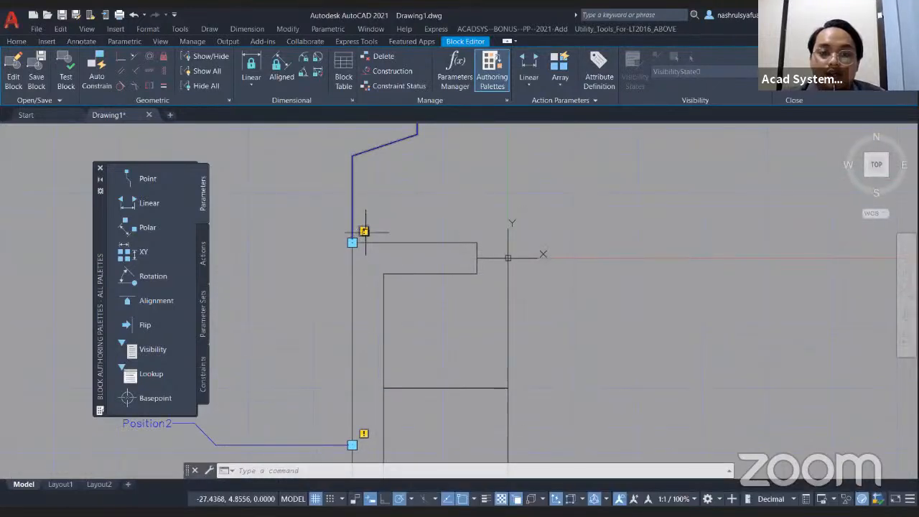
pyautogui.moveTo(365, 232)
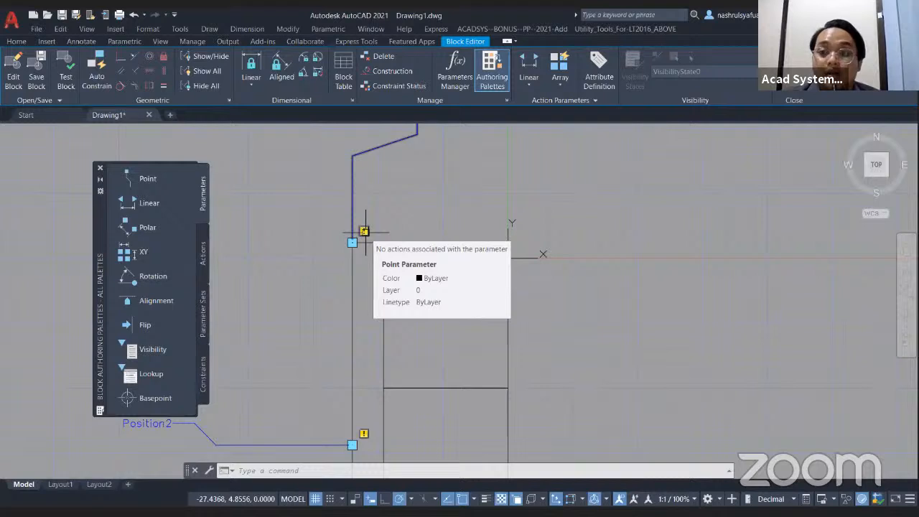
pyautogui.scroll(-4, 417, 231)
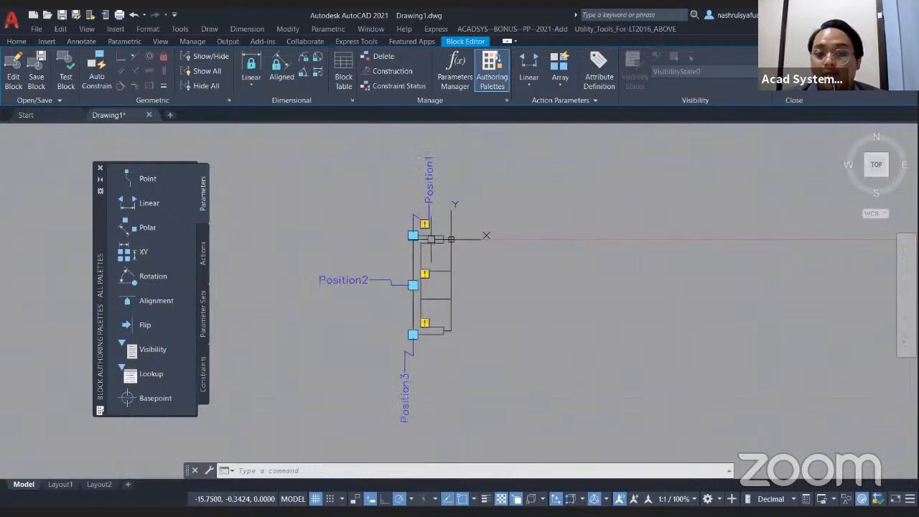
pyautogui.scroll(-2, 451, 241)
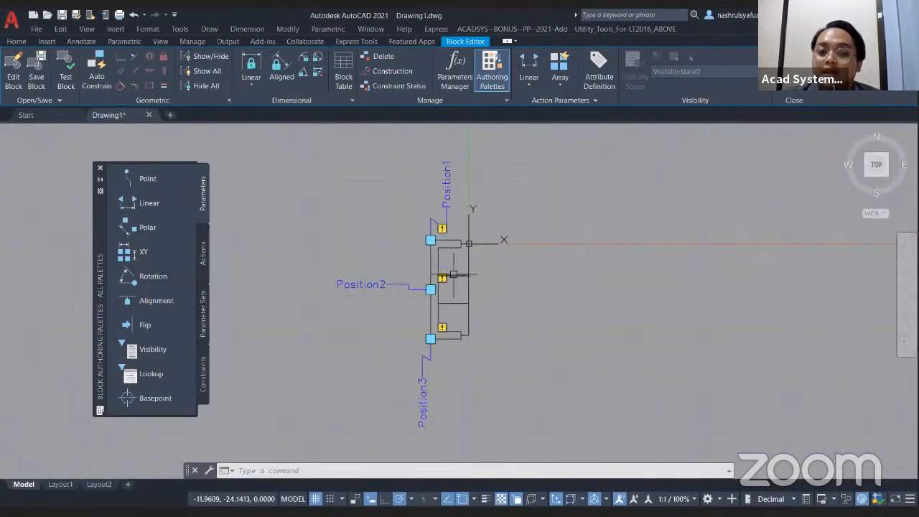
pyautogui.scroll(2, 430, 240)
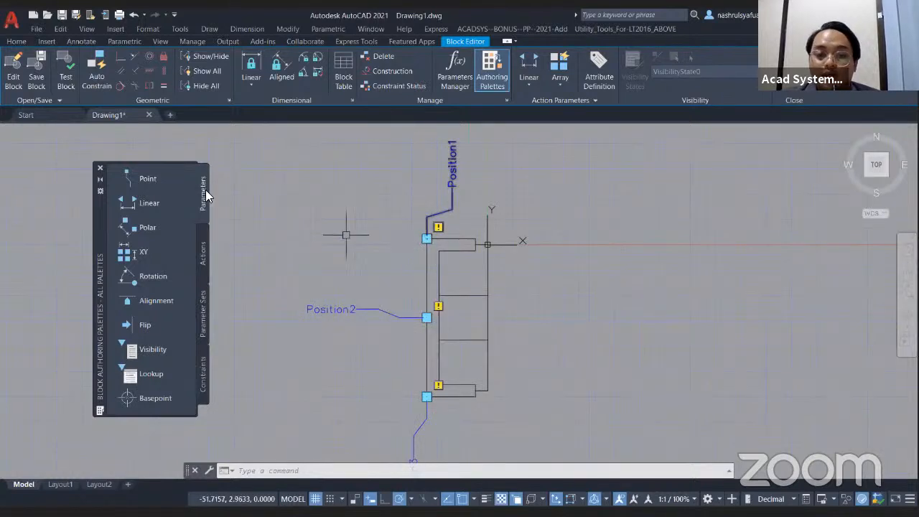
# Add a point parameter at the midpoint of the sofa's front edge, then close the Block Editor and save the block.
pyautogui.click(138, 180)
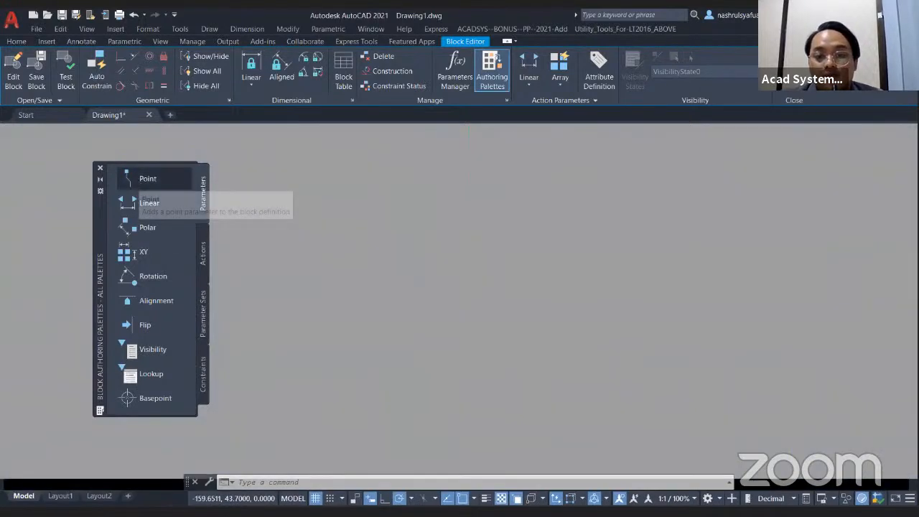
pyautogui.click(488, 323)
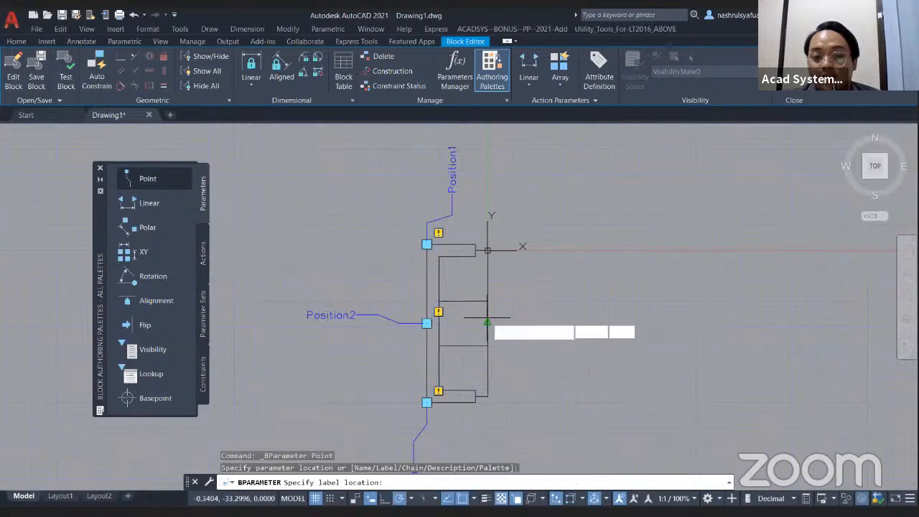
pyautogui.click(558, 321)
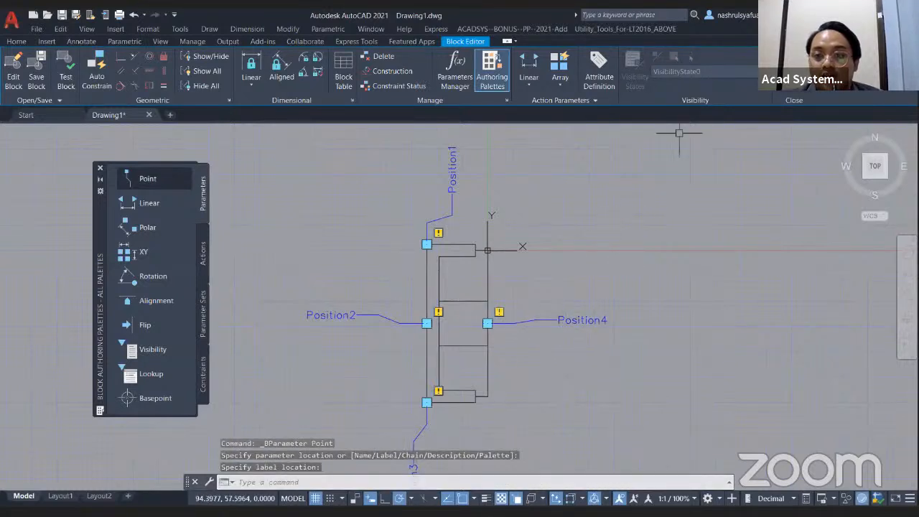
pyautogui.click(795, 70)
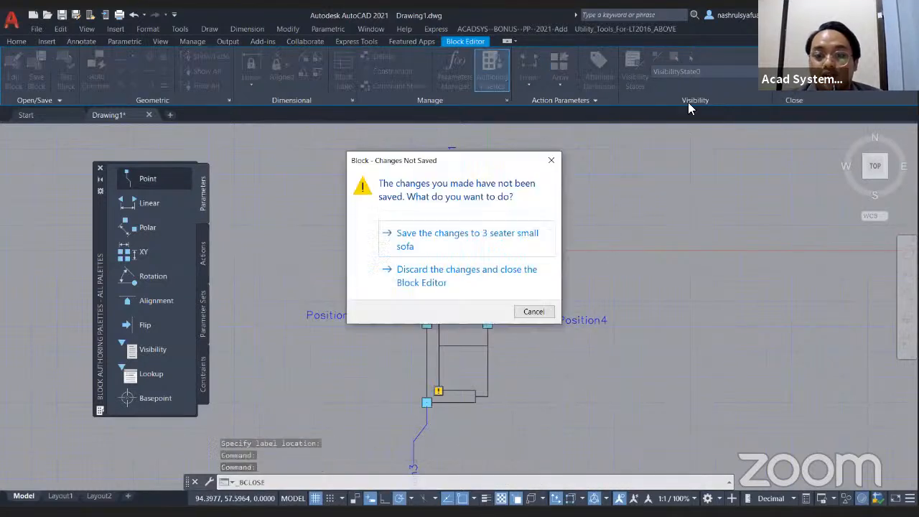
pyautogui.click(492, 240)
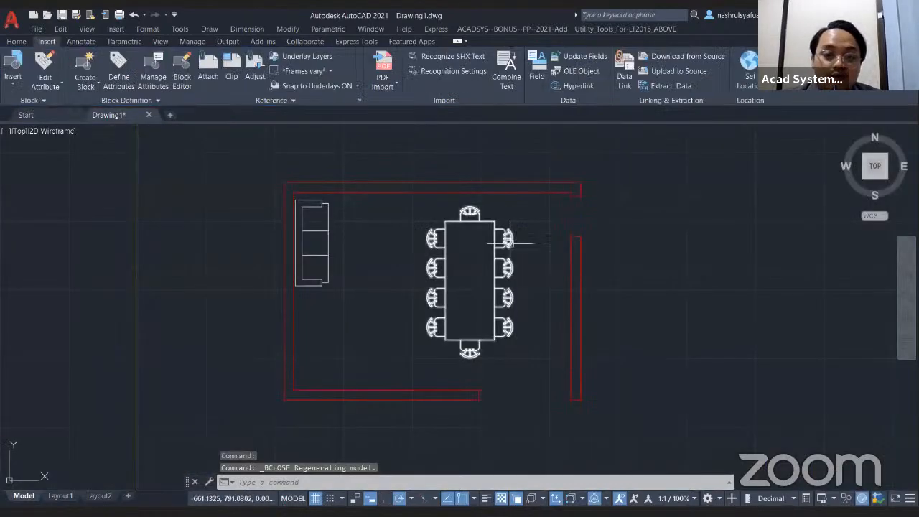
# Insert a 3 seater small sofa block into the lower-left inner corner of the Position sample room.
pyautogui.click(14, 72)
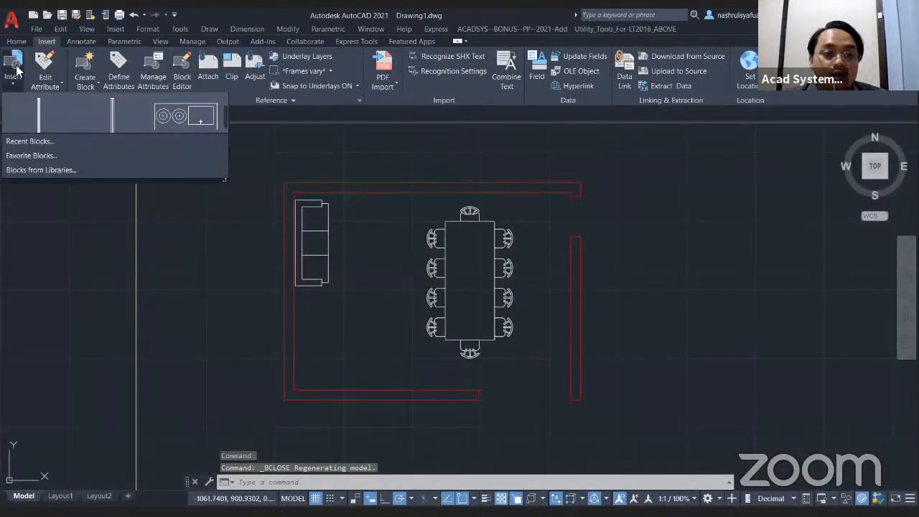
pyautogui.scroll(-2, 119, 180)
pyautogui.scroll(4, 119, 172)
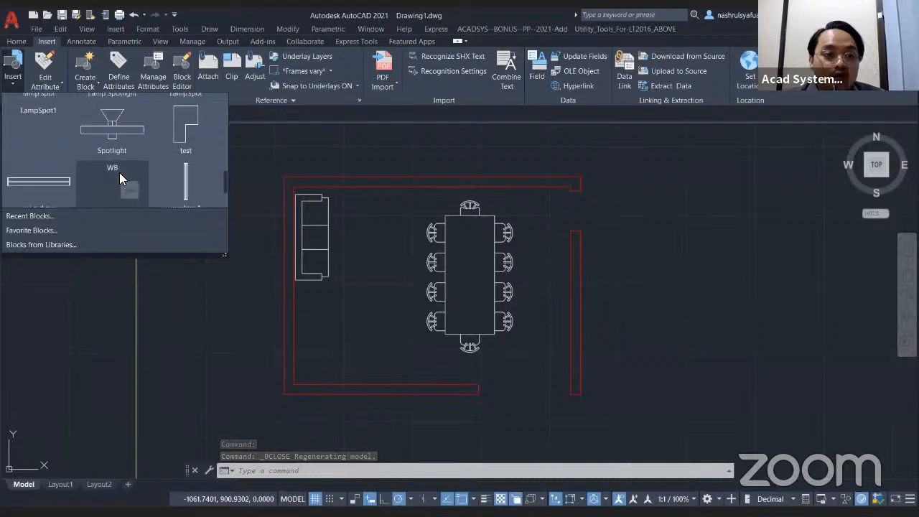
pyautogui.scroll(1, 118, 174)
pyautogui.moveTo(224, 256); pyautogui.dragTo(214, 474)
pyautogui.scroll(3, 107, 295)
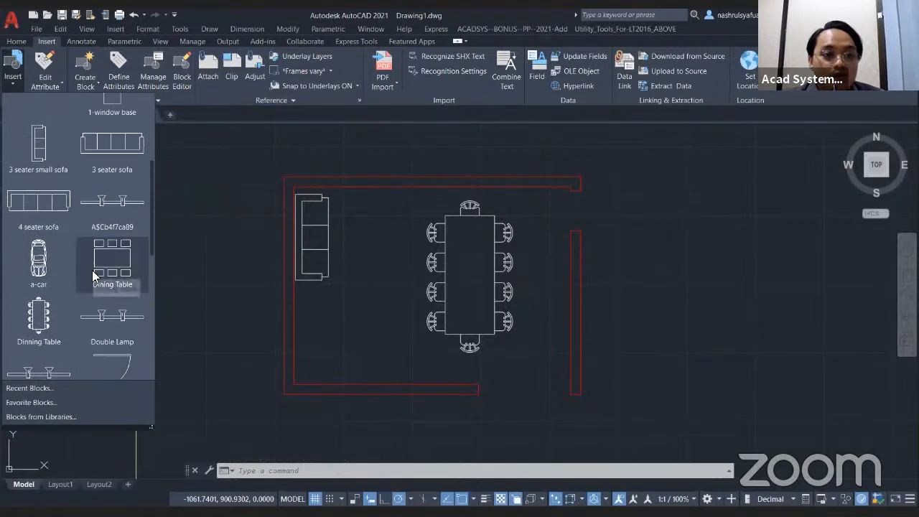
pyautogui.scroll(2, 122, 150)
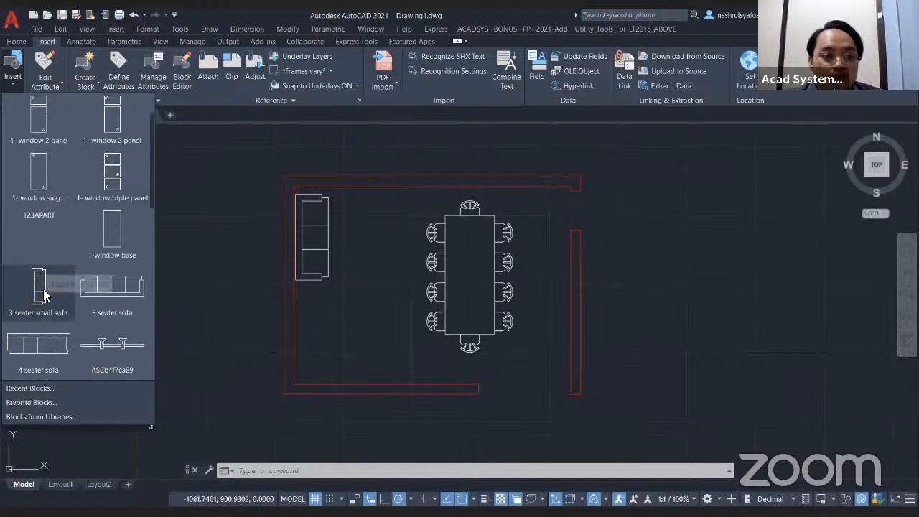
pyautogui.click(39, 286)
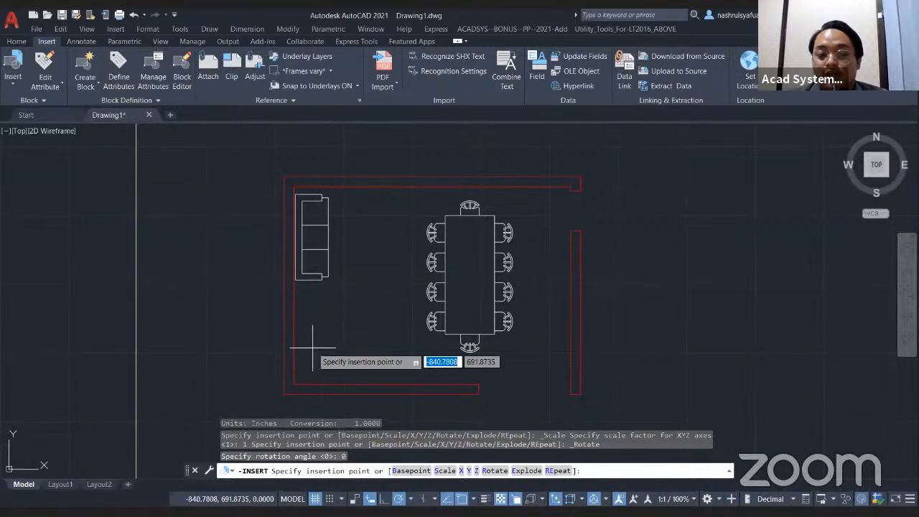
pyautogui.click(294, 382)
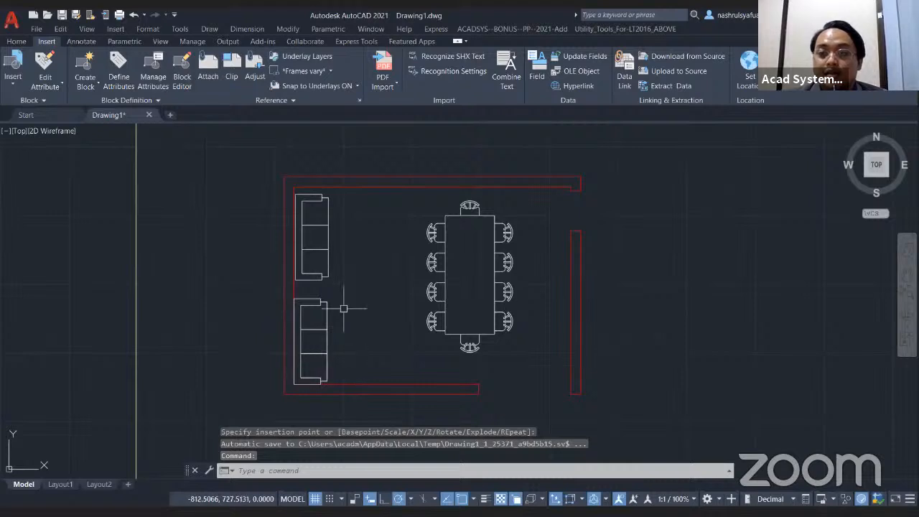
# Review the drawing's sample areas, including Flip, Alignment, Visibility, Stretch and Array, and Position.
pyautogui.scroll(-2, 343, 309)
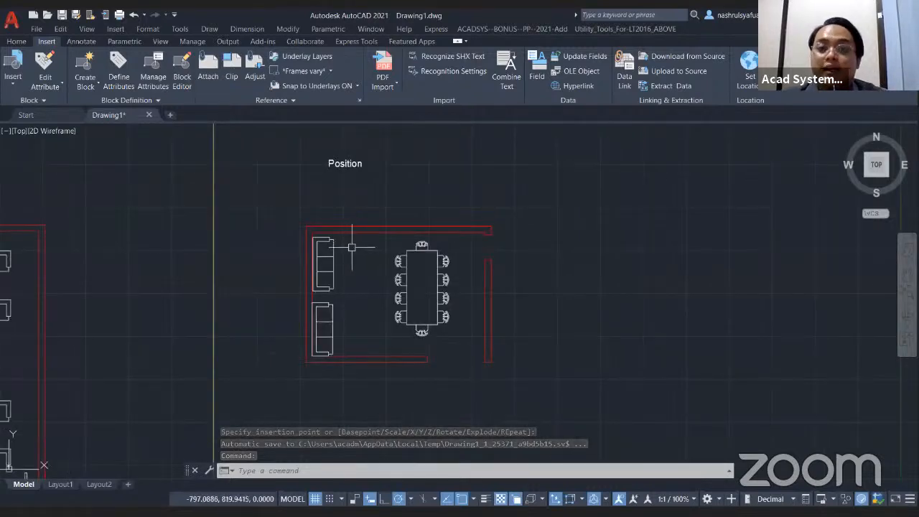
pyautogui.scroll(-5, 352, 246)
pyautogui.scroll(3, 303, 280)
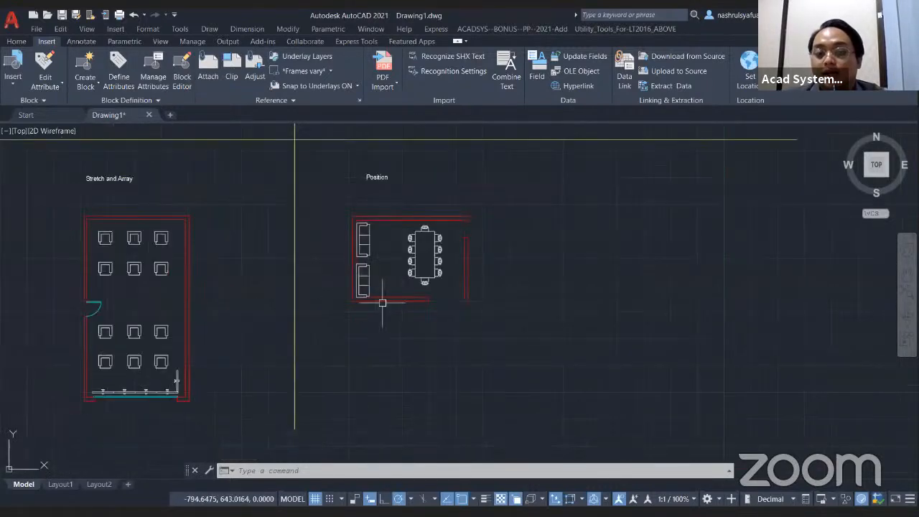
pyautogui.scroll(-2, 382, 303)
pyautogui.moveTo(395, 293); pyautogui.dragTo(474, 409, button='middle')
pyautogui.scroll(-2, 475, 402)
pyautogui.scroll(2, 303, 303)
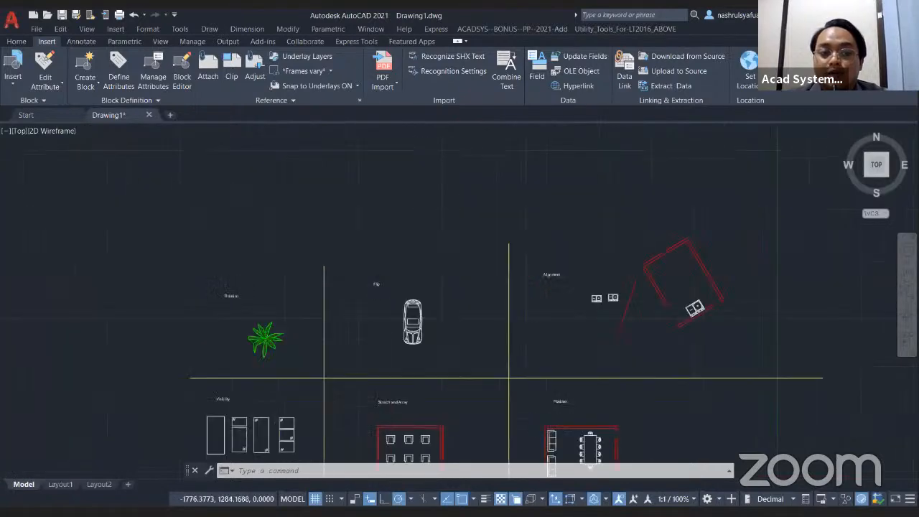
pyautogui.scroll(2, 300, 312)
pyautogui.moveTo(300, 312); pyautogui.dragTo(250, 261, button='middle')
pyautogui.moveTo(331, 293); pyautogui.dragTo(147, 234, button='middle')
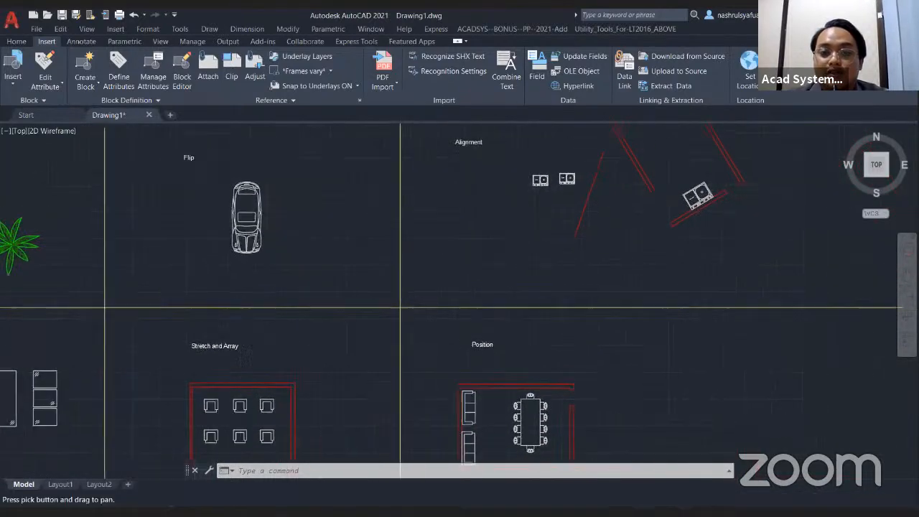
pyautogui.moveTo(489, 312); pyautogui.dragTo(459, 166, button='middle')
pyautogui.moveTo(430, 259); pyautogui.dragTo(491, 210, button='middle')
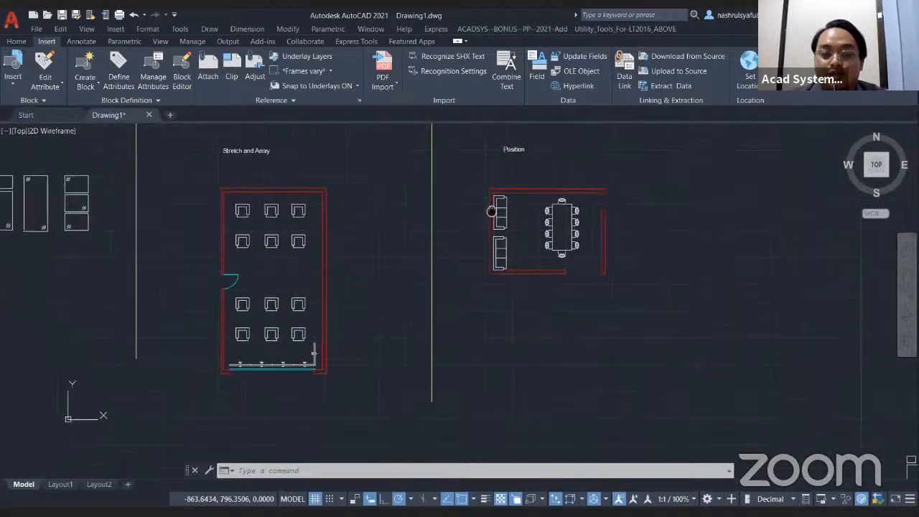
pyautogui.moveTo(264, 202); pyautogui.dragTo(318, 199, button='middle')
pyautogui.scroll(2, 309, 208)
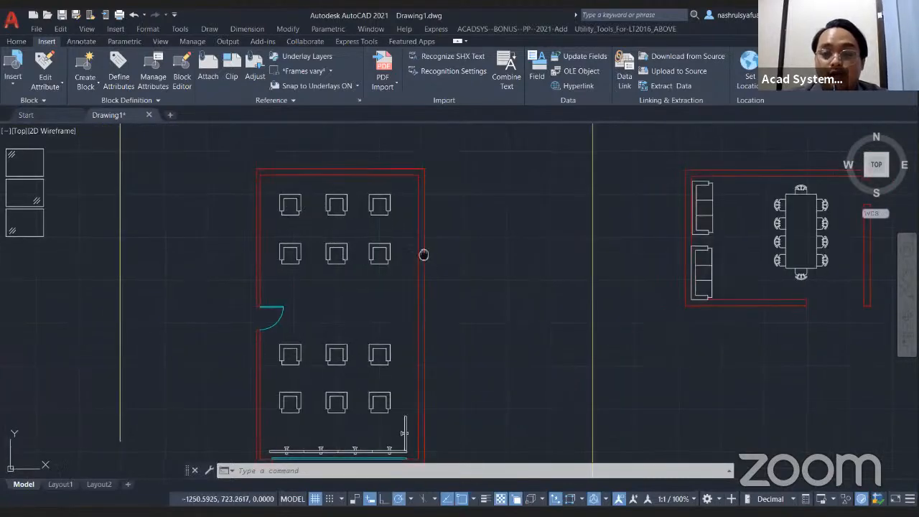
pyautogui.moveTo(423, 254)
pyautogui.mouseDown(button='middle')
pyautogui.moveTo(429, 228)
pyautogui.moveTo(385, 287)
pyautogui.mouseUp(button='middle')
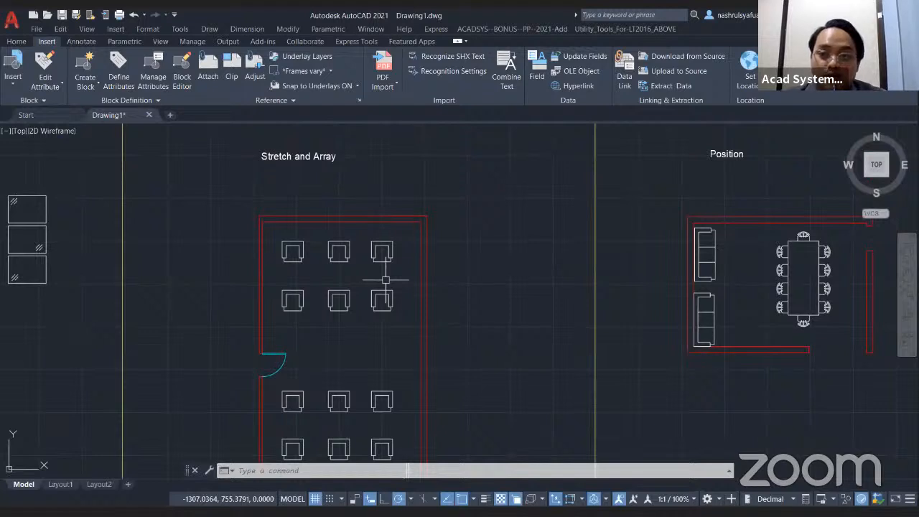
pyautogui.scroll(-2, 386, 280)
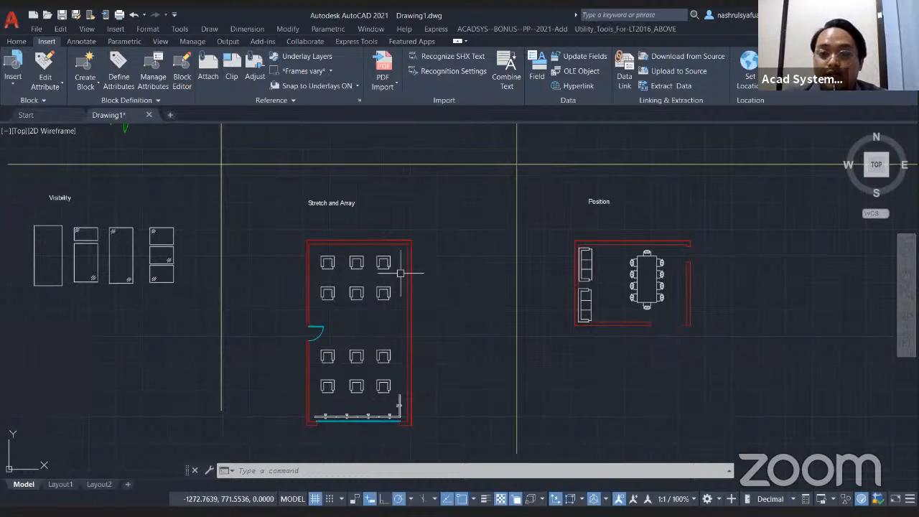
pyautogui.scroll(-2, 513, 206)
pyautogui.scroll(-2, 511, 227)
pyautogui.moveTo(510, 234); pyautogui.dragTo(499, 345, button='middle')
pyautogui.scroll(4, 498, 337)
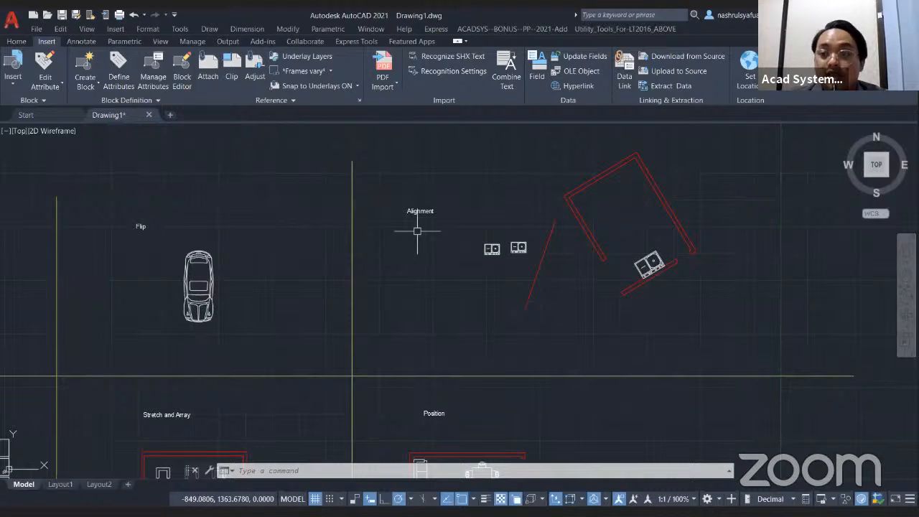
pyautogui.scroll(-3, 384, 292)
pyautogui.moveTo(383, 291); pyautogui.dragTo(463, 197, button='middle')
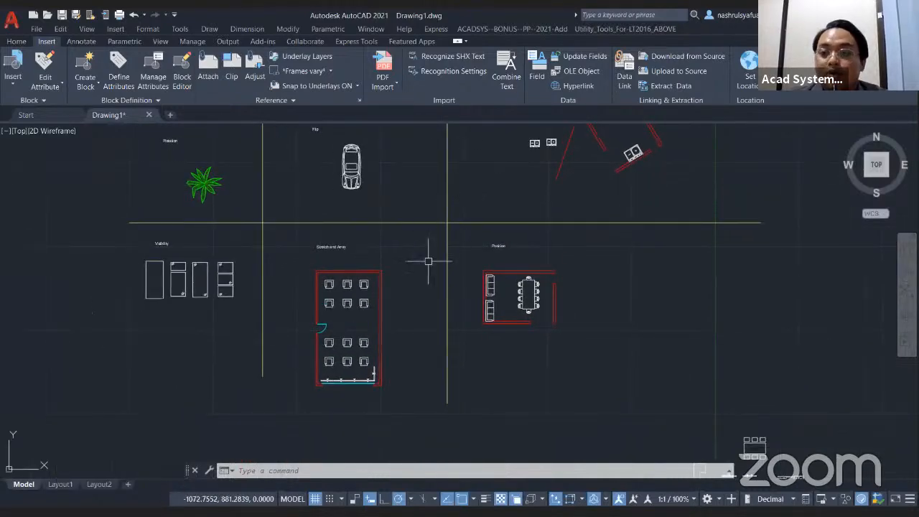
# Examine the track lamp rows along the window and side wall in the lower part of the Stretch and Array sample room.
pyautogui.scroll(2, 404, 292)
pyautogui.scroll(2, 404, 296)
pyautogui.moveTo(402, 315); pyautogui.dragTo(410, 256, button='middle')
pyautogui.scroll(2, 412, 265)
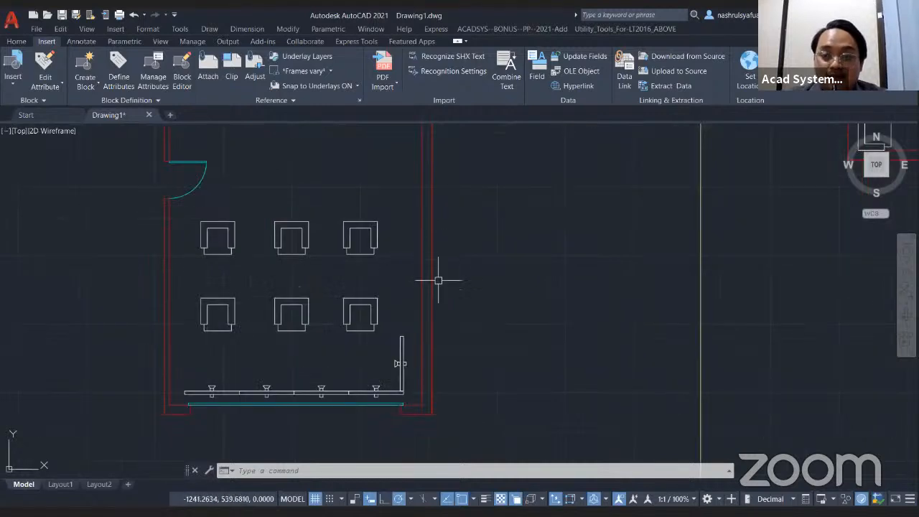
pyautogui.moveTo(439, 309); pyautogui.dragTo(441, 263, button='middle')
pyautogui.moveTo(517, 268); pyautogui.dragTo(457, 288, button='middle')
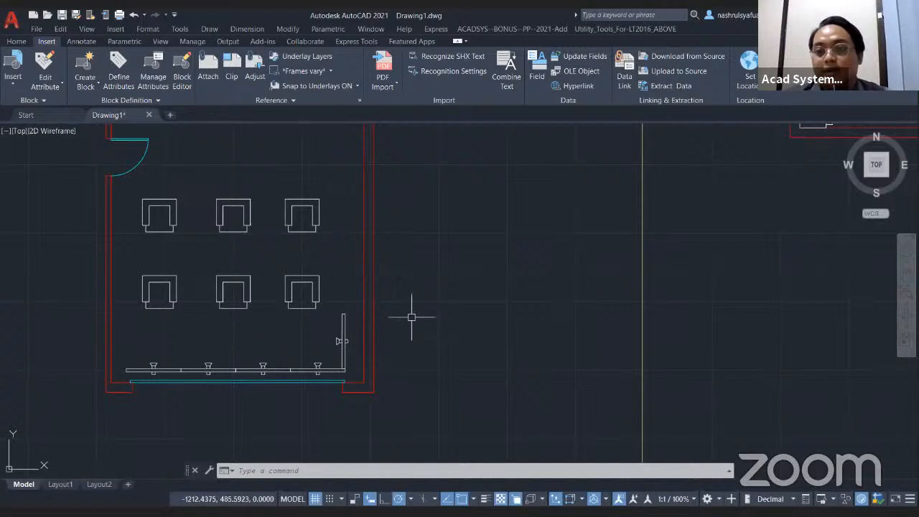
pyautogui.moveTo(358, 345); pyautogui.dragTo(406, 310, button='middle')
pyautogui.scroll(2, 379, 308)
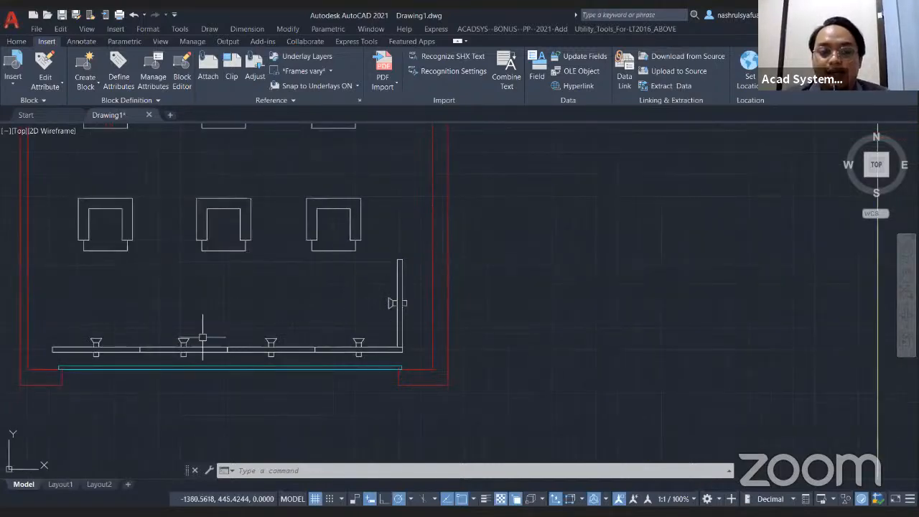
# Copy the vertical track lamp end to end four times up along the right wall of the Stretch and Array room.
pyautogui.click(399, 286)
pyautogui.scroll(-3, 402, 287)
pyautogui.scroll(3, 404, 180)
pyautogui.write('co')
pyautogui.press('Return')
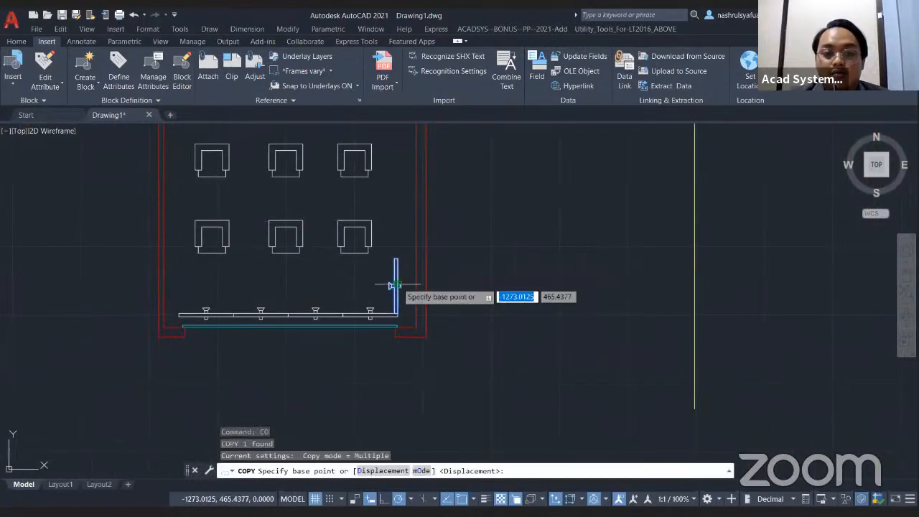
pyautogui.scroll(4, 397, 286)
pyautogui.click(396, 356)
pyautogui.click(395, 214)
pyautogui.moveTo(414, 187); pyautogui.dragTo(421, 344, button='middle')
pyautogui.scroll(2, 420, 343)
pyautogui.click(394, 166)
pyautogui.moveTo(432, 178); pyautogui.dragTo(410, 485, button='middle')
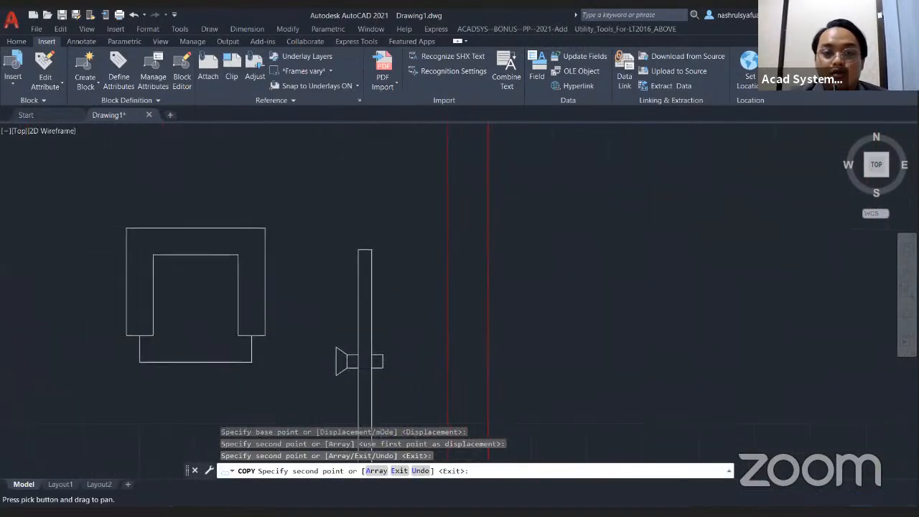
pyautogui.click(372, 249)
pyautogui.moveTo(405, 203); pyautogui.dragTo(403, 419, button='middle')
pyautogui.scroll(-2, 403, 419)
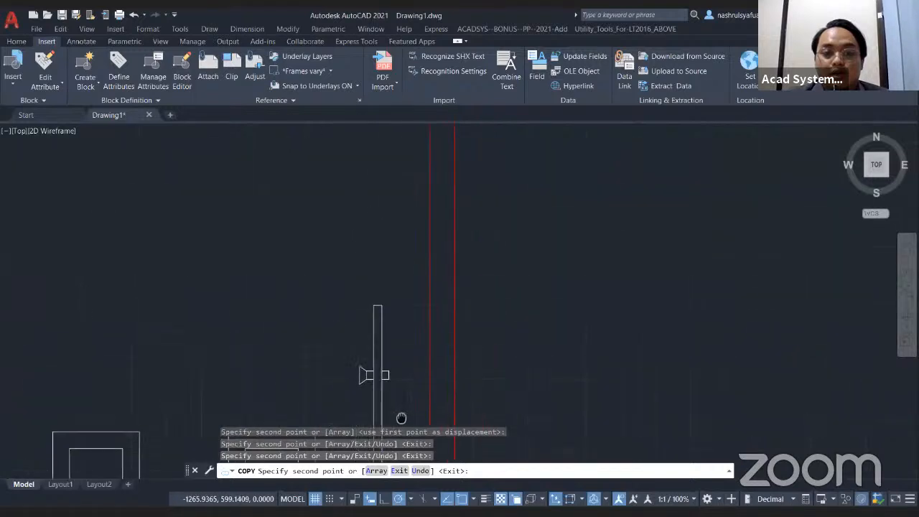
pyautogui.click(382, 308)
pyautogui.scroll(-2, 388, 187)
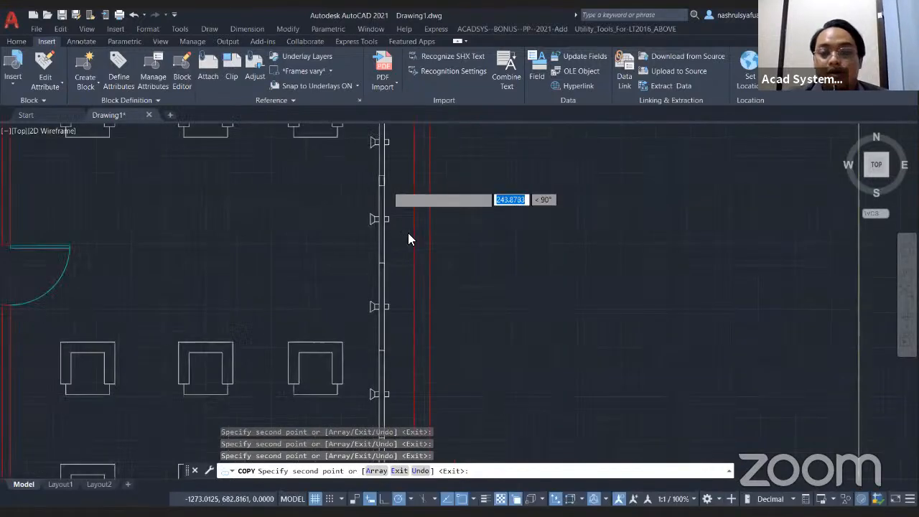
pyautogui.scroll(-4, 409, 239)
pyautogui.press('Escape')
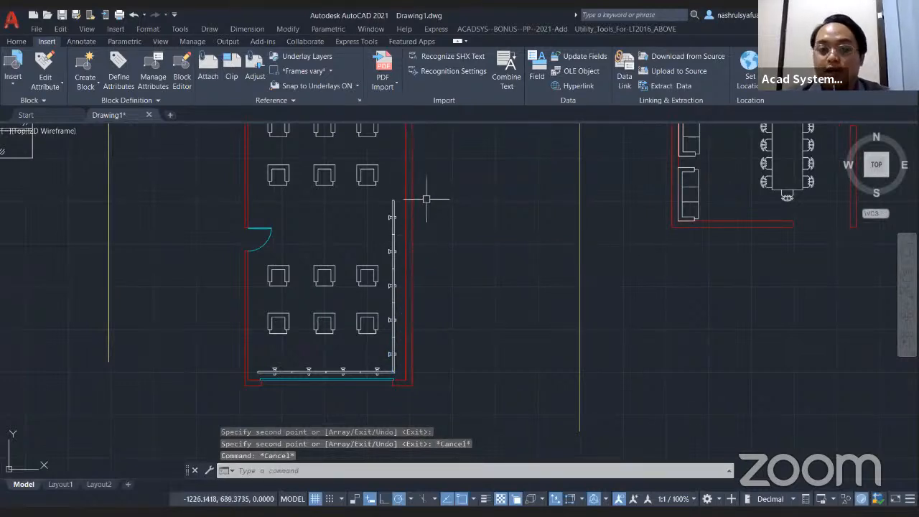
# Erase the four copied lamps along the right wall, keeping the original vertical lamp in the lower corner.
pyautogui.click(400, 193)
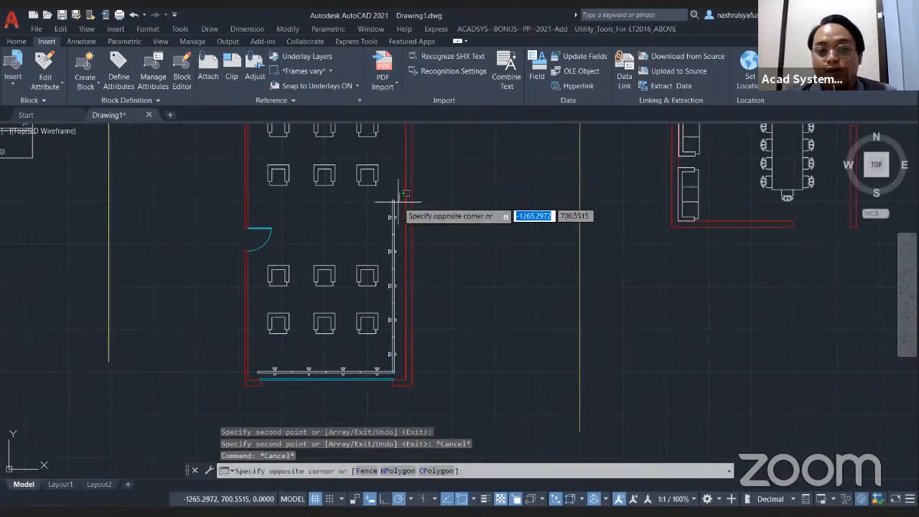
pyautogui.click(395, 328)
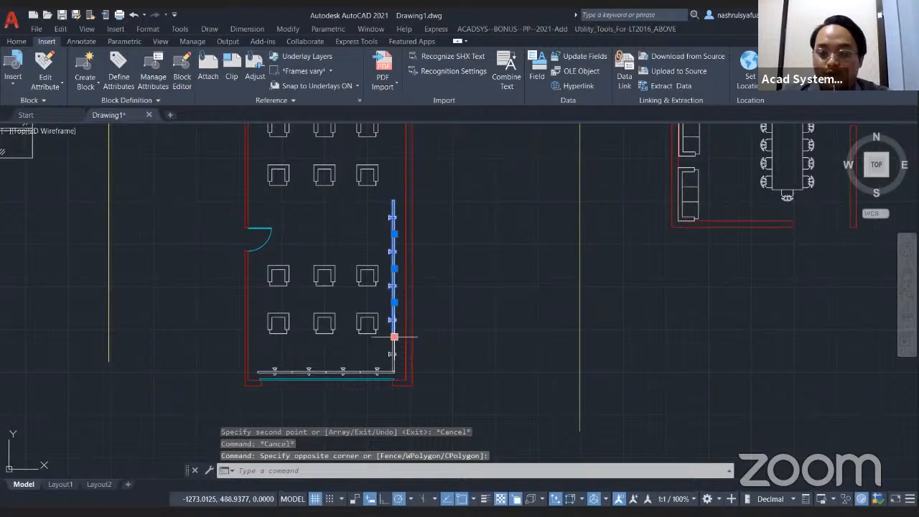
pyautogui.press('Delete')
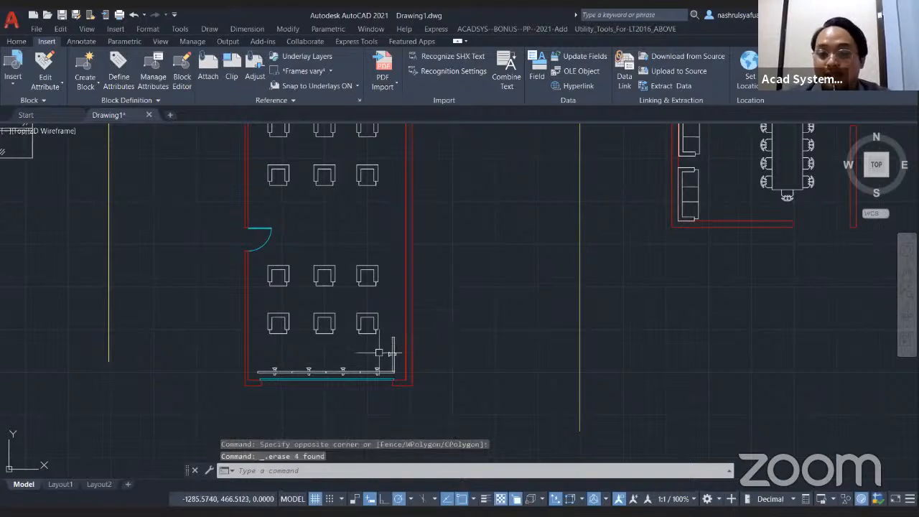
# Open the "1- Lamp Spot" block from the room's lower-right corner in the Block Editor.
pyautogui.scroll(6, 388, 344)
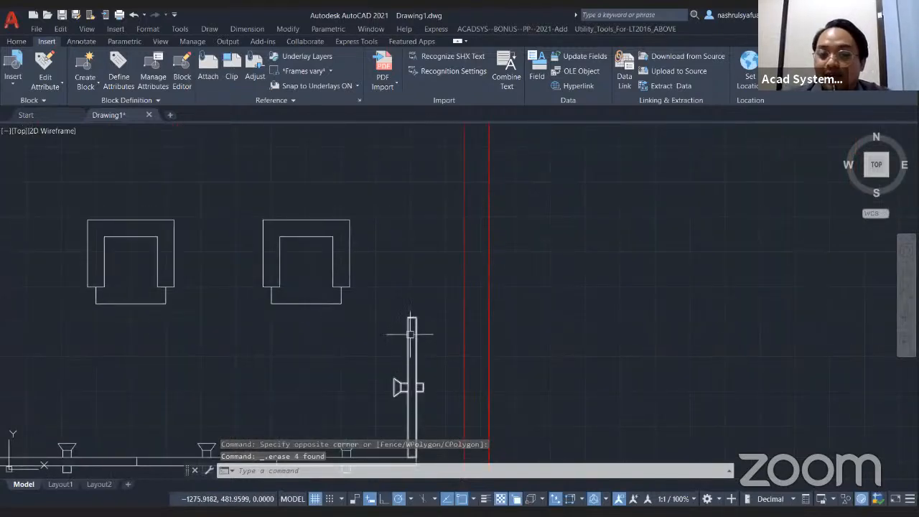
pyautogui.moveTo(411, 334); pyautogui.dragTo(400, 245, button='middle')
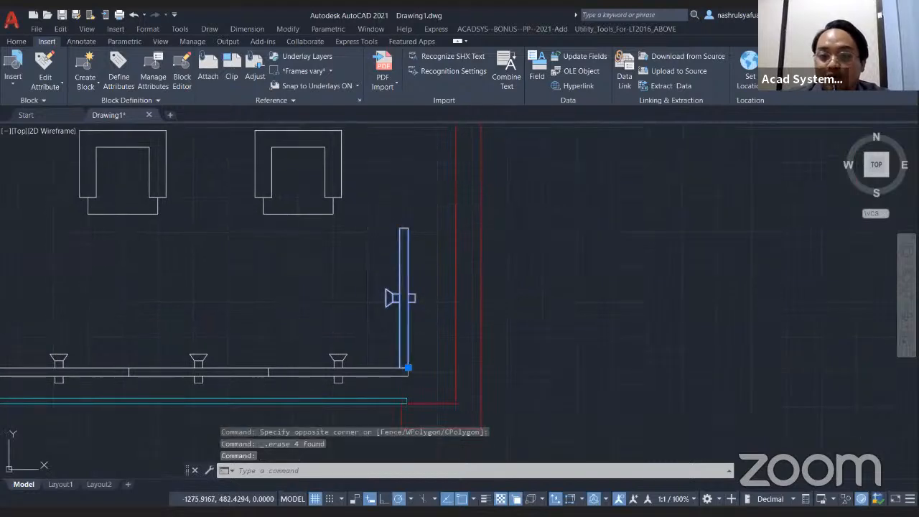
pyautogui.doubleClick(401, 247)
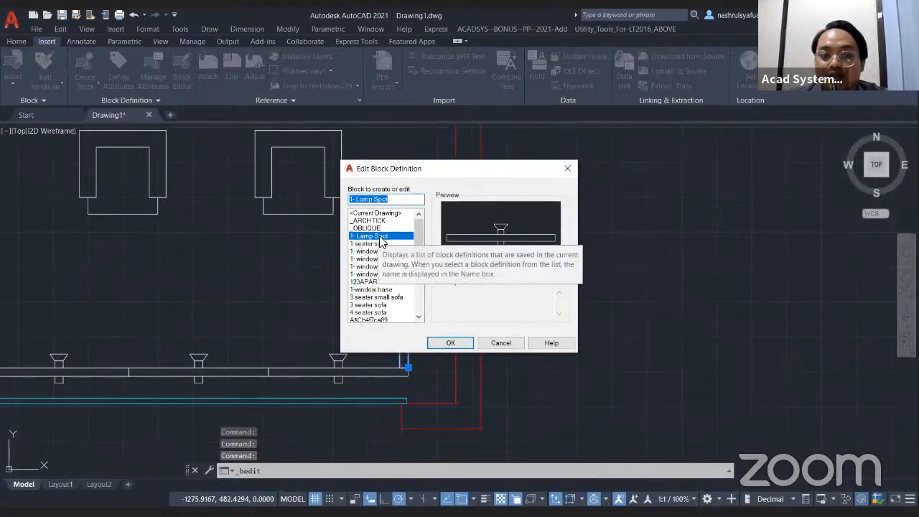
pyautogui.click(448, 343)
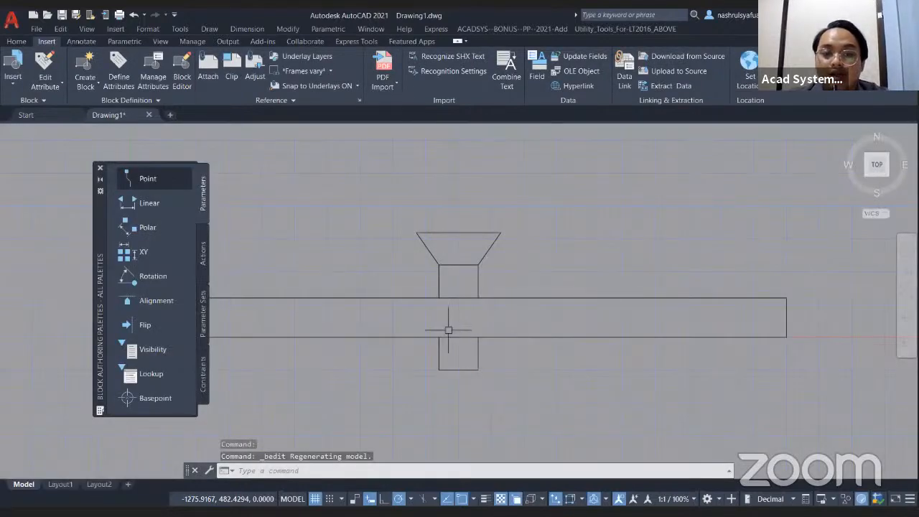
pyautogui.moveTo(513, 263); pyautogui.dragTo(471, 250, button='middle')
pyautogui.scroll(-2, 476, 246)
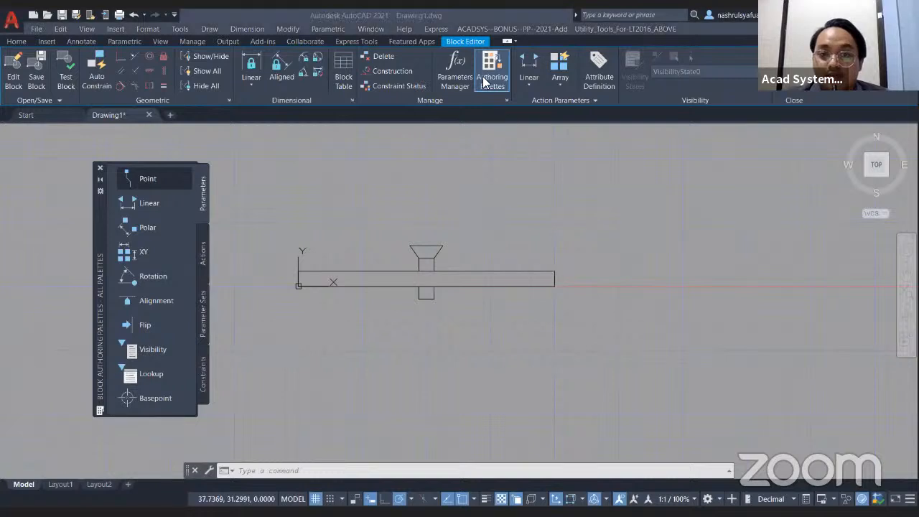
pyautogui.click(527, 272)
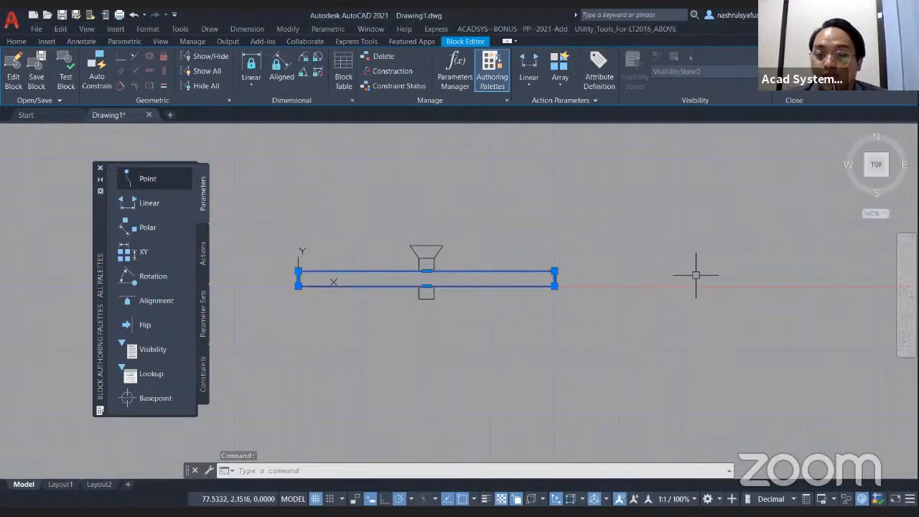
pyautogui.press('Escape')
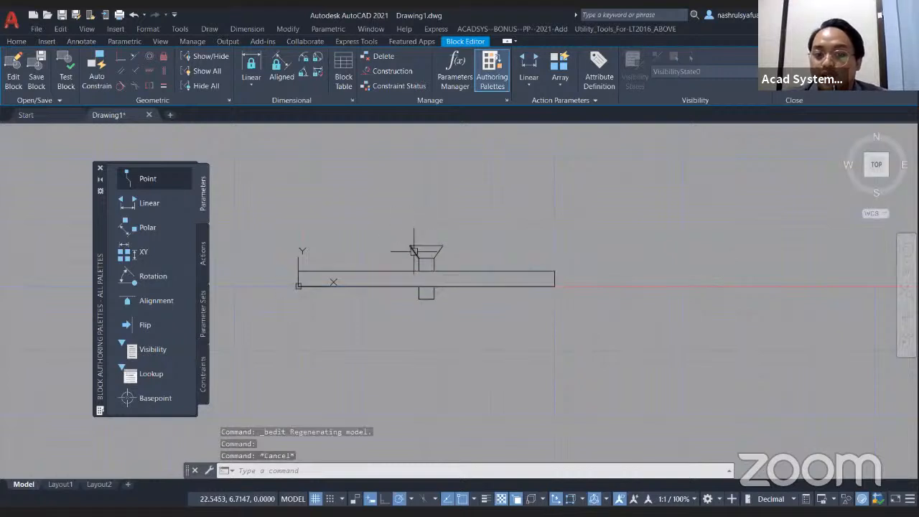
pyautogui.click(399, 239)
pyautogui.click(453, 311)
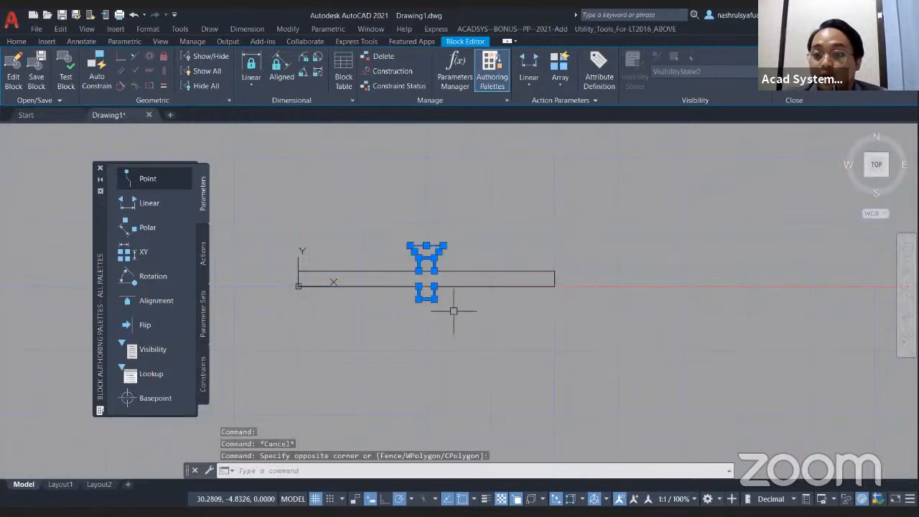
pyautogui.moveTo(517, 273); pyautogui.dragTo(322, 276, button='middle')
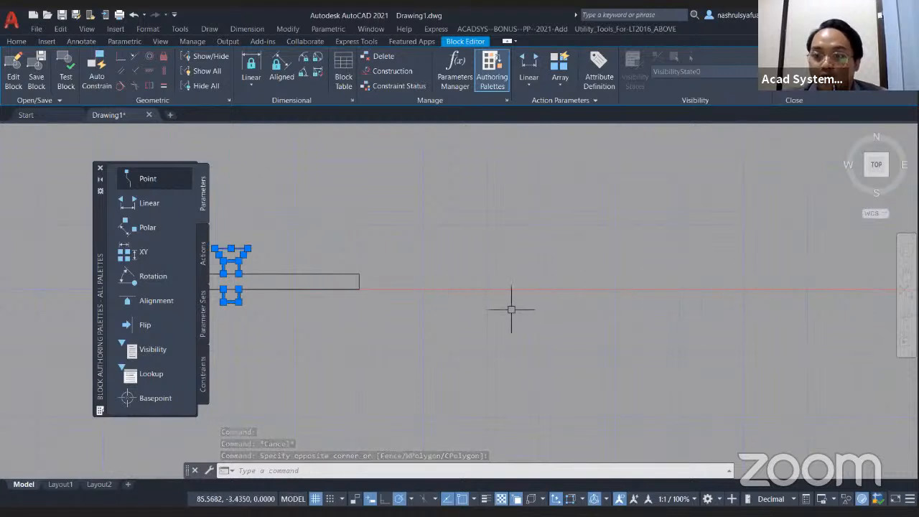
pyautogui.press('Escape')
pyautogui.moveTo(229, 205); pyautogui.dragTo(388, 224, button='middle')
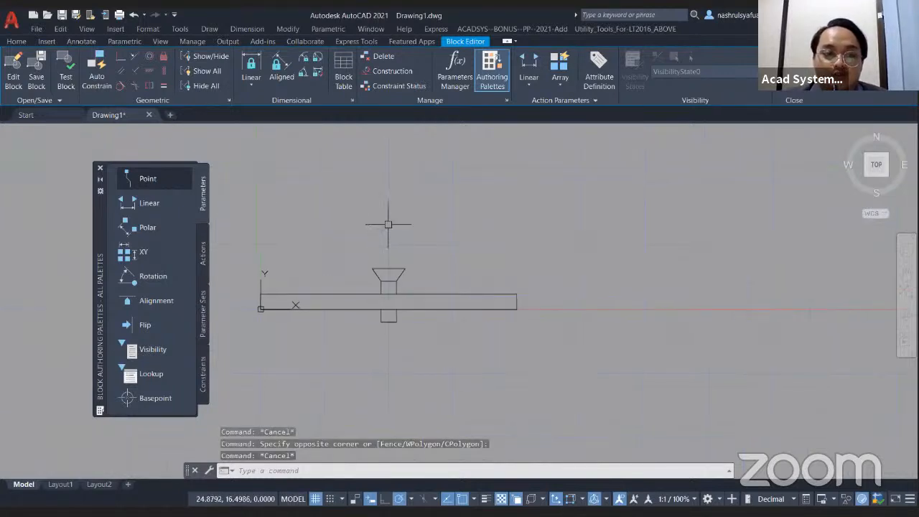
# Add a linear parameter spanning the bar from its left end to its right end, with the label below.
pyautogui.click(140, 205)
pyautogui.click(260, 302)
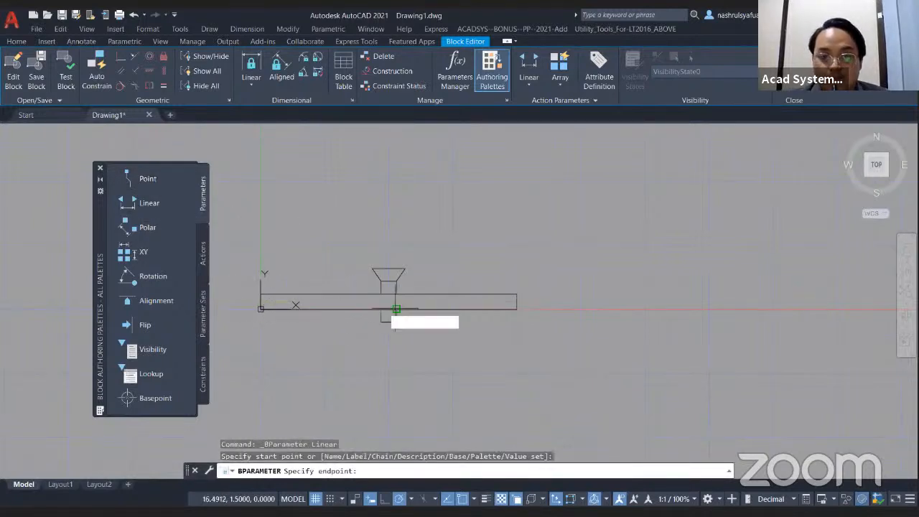
pyautogui.click(516, 302)
pyautogui.click(508, 359)
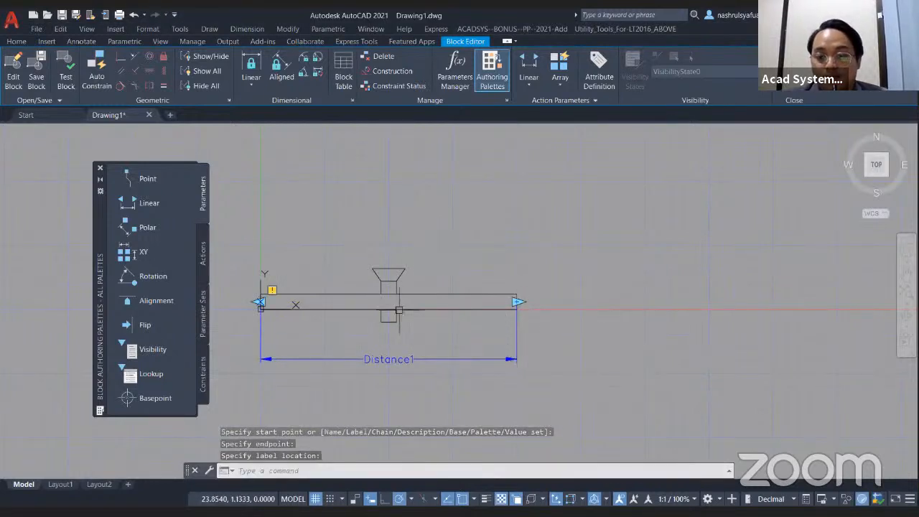
# Copy the spotlight head and stem 50 units to the right of the original, beyond the bar's end.
pyautogui.scroll(2, 419, 308)
pyautogui.moveTo(419, 308); pyautogui.dragTo(515, 299, button='middle')
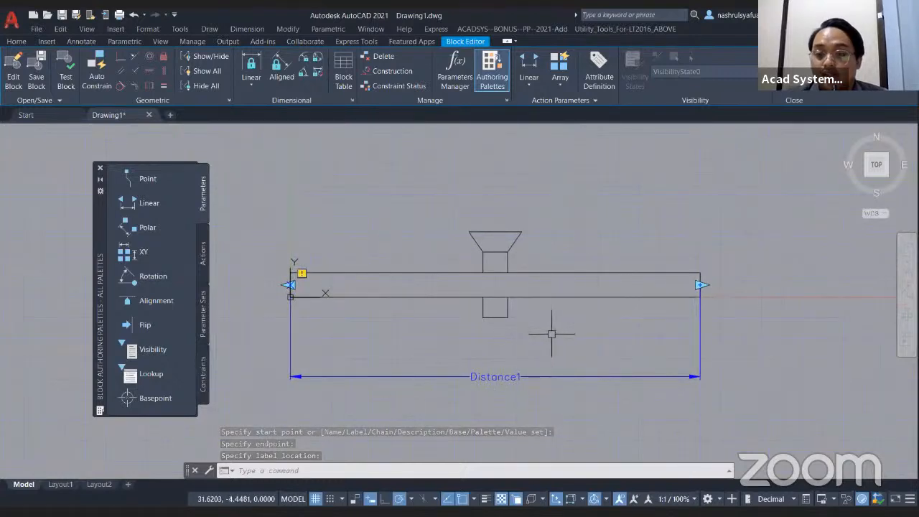
pyautogui.moveTo(551, 334); pyautogui.dragTo(449, 317, button='middle')
pyautogui.scroll(-2, 520, 319)
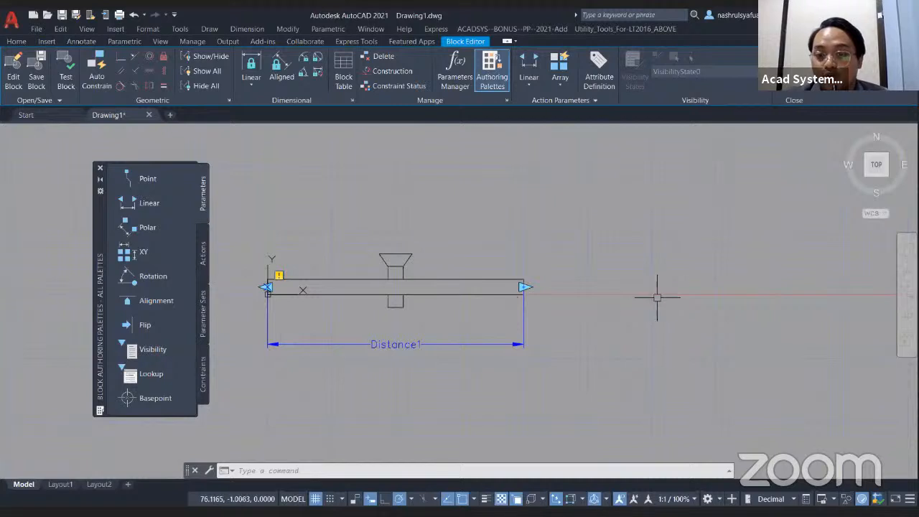
pyautogui.click(350, 217)
pyautogui.click(446, 319)
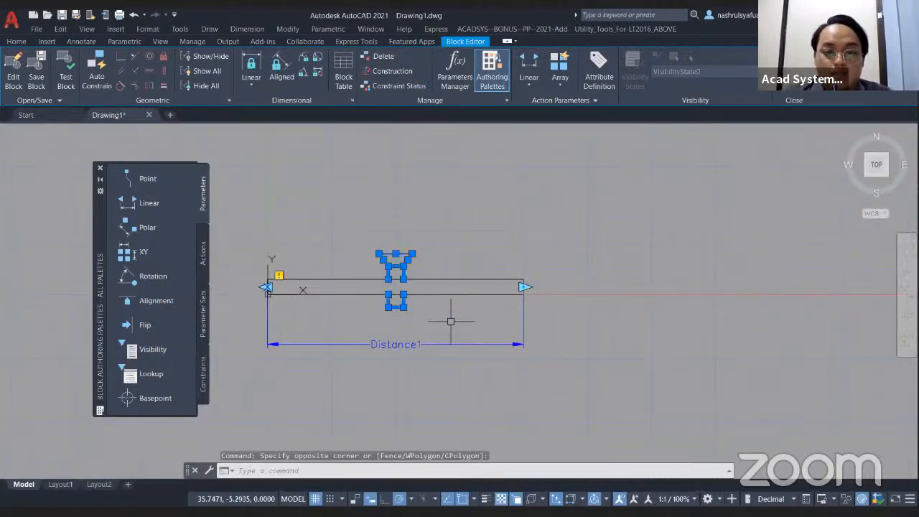
pyautogui.write('co')
pyautogui.press('Return')
pyautogui.click(388, 307)
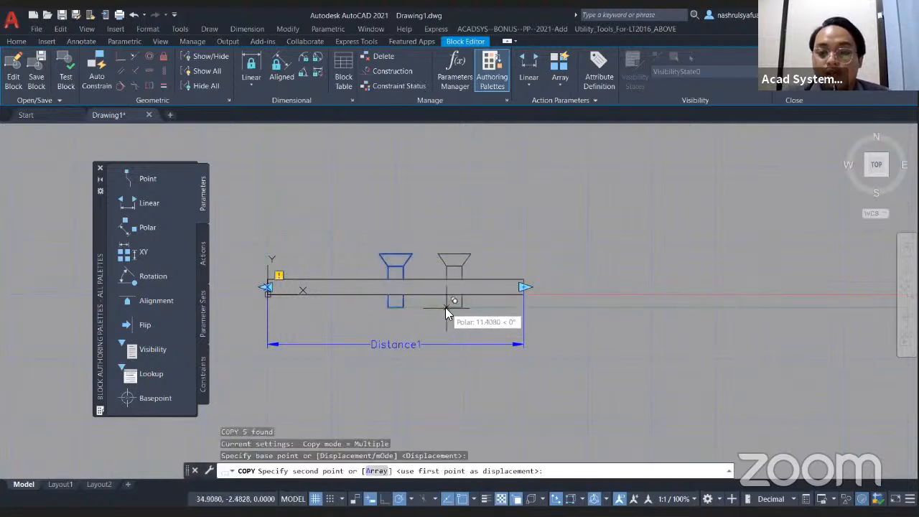
pyautogui.write('50')
pyautogui.press('Return')
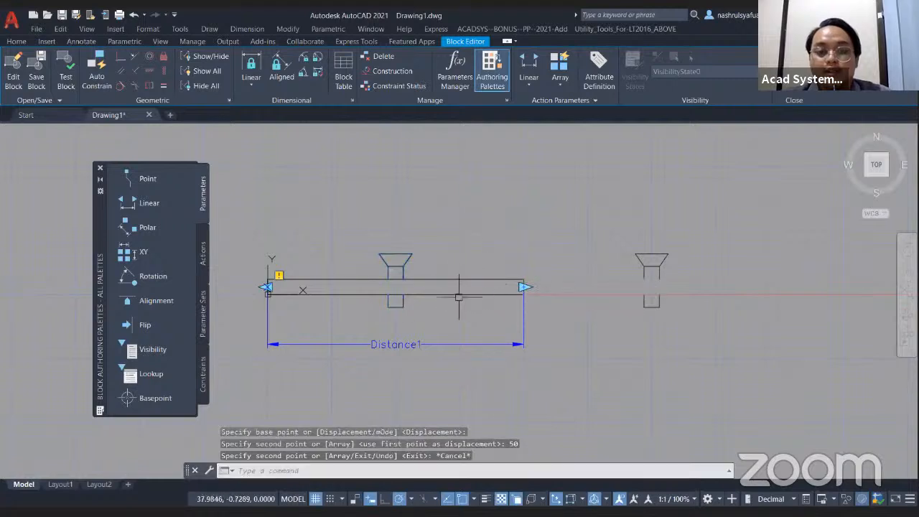
pyautogui.press('Escape')
pyautogui.click(481, 280)
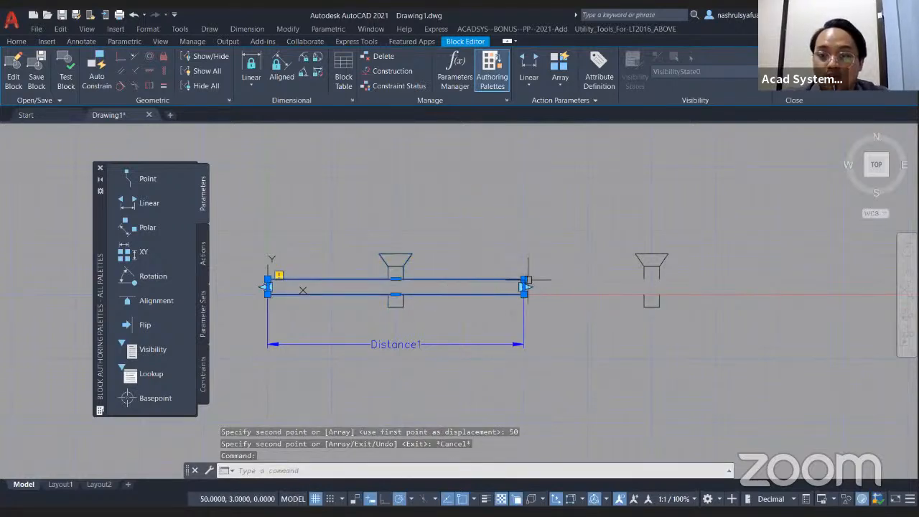
pyautogui.press('Escape')
pyautogui.press('Escape')
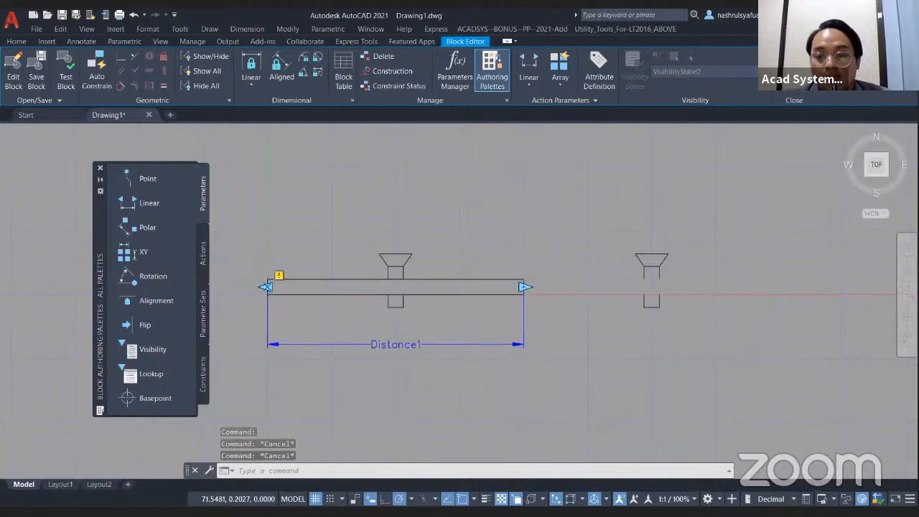
# Stretch both upper ends of the copied spotlight's lower stem up to meet the neck lines, closing the gap.
pyautogui.scroll(6, 693, 291)
pyautogui.click(453, 314)
pyautogui.click(453, 313)
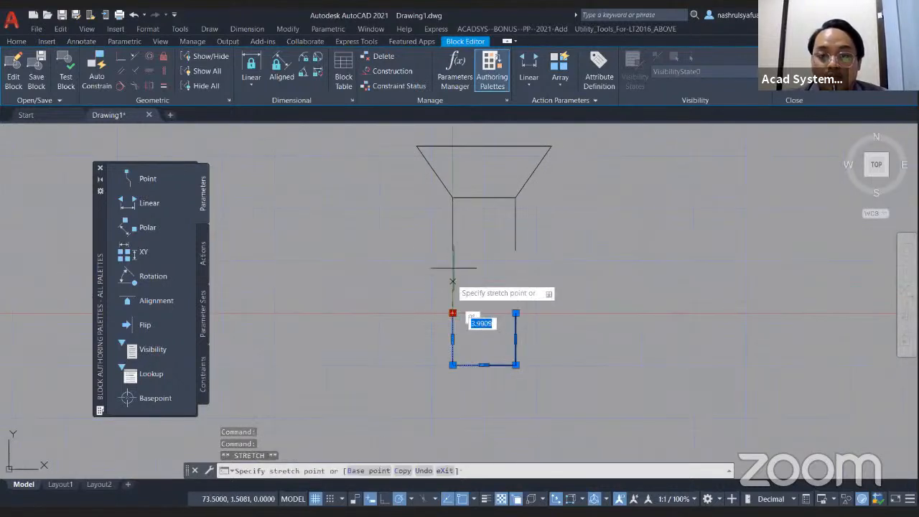
pyautogui.click(452, 251)
pyautogui.press('Escape')
pyautogui.click(517, 314)
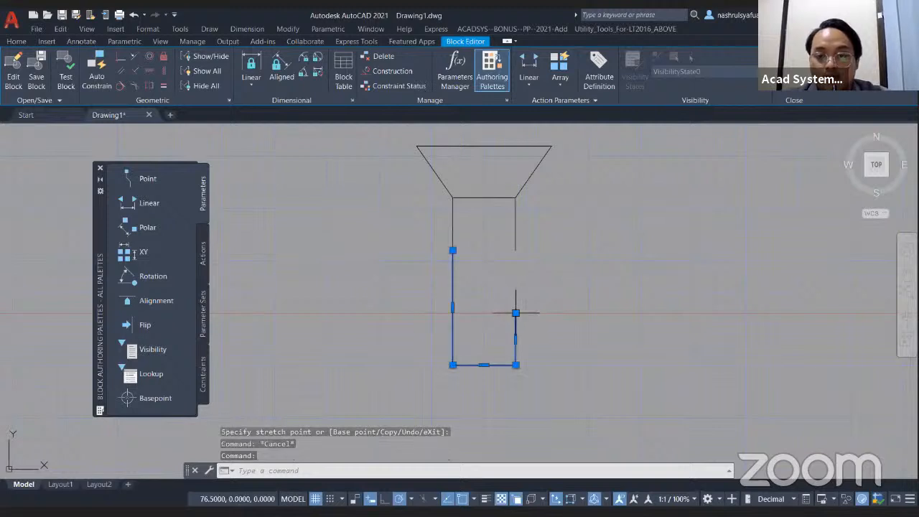
pyautogui.click(515, 313)
pyautogui.click(515, 251)
pyautogui.press('Escape')
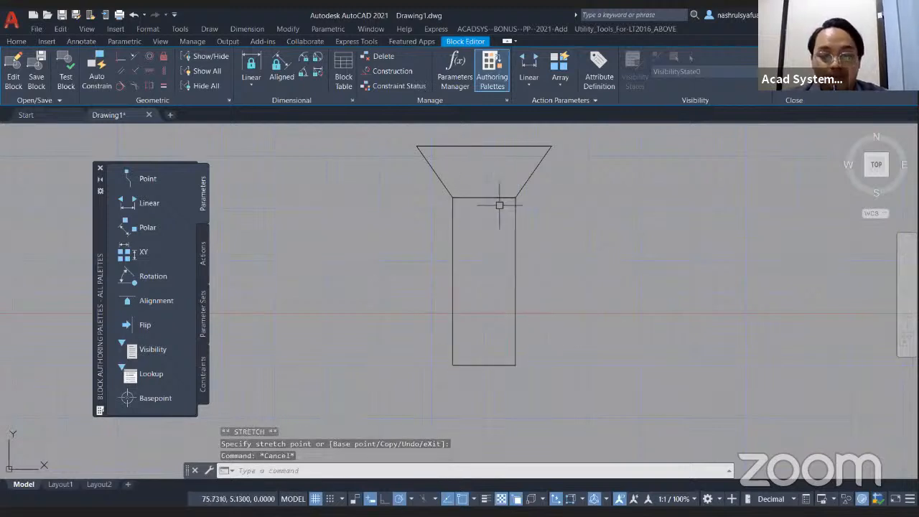
pyautogui.press('Escape')
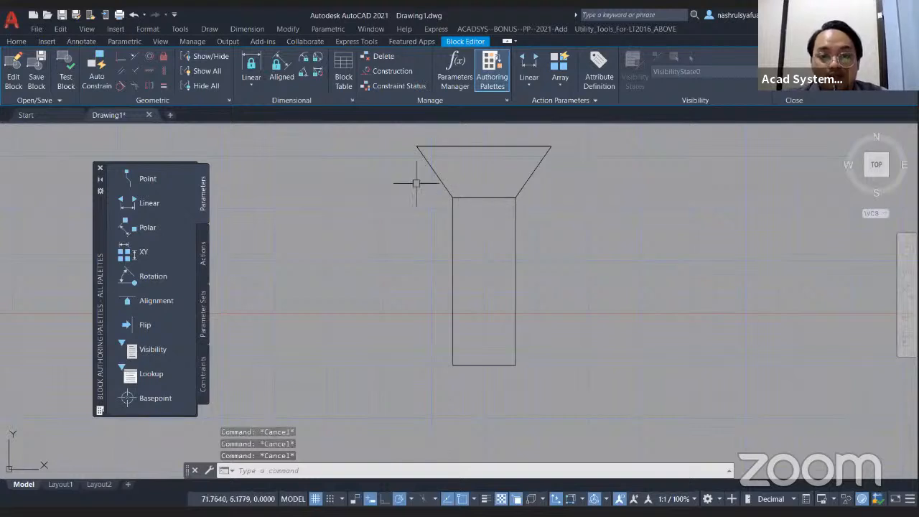
# Join all the line pieces of the copied spotlight's head and stem.
pyautogui.click(404, 128)
pyautogui.click(583, 397)
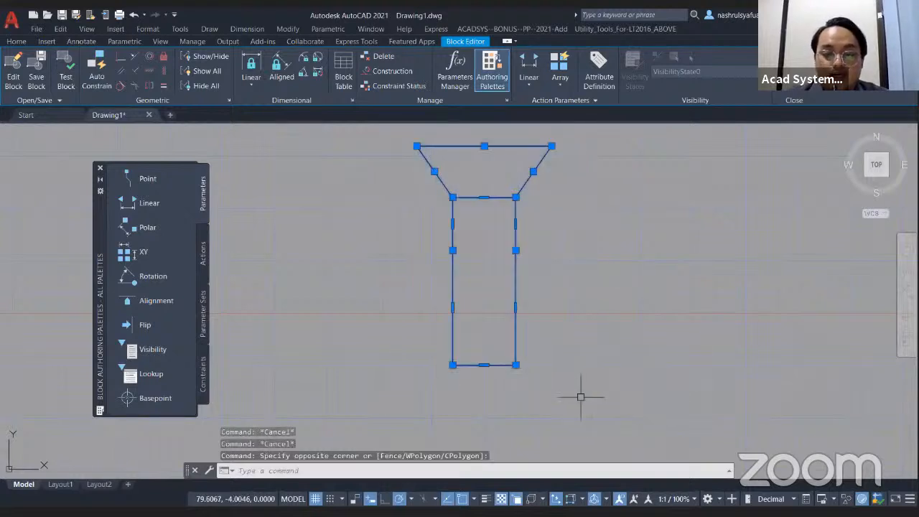
pyautogui.write('j')
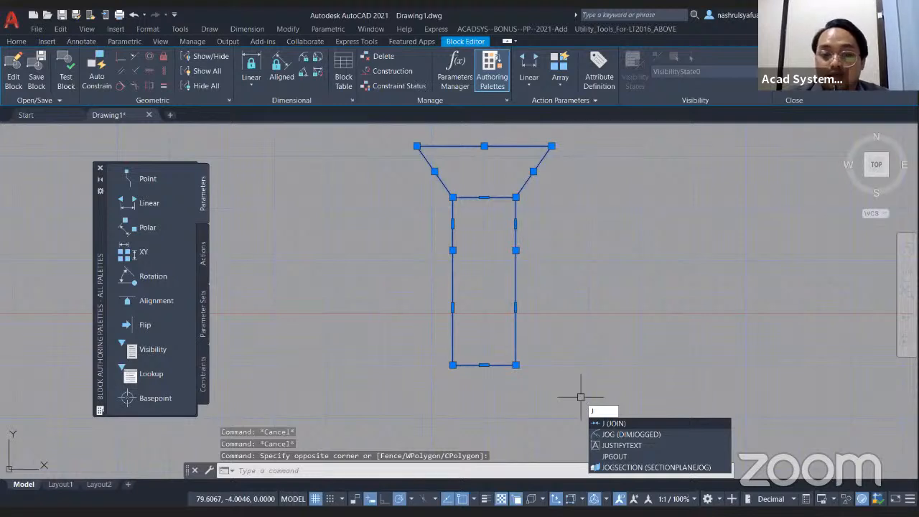
pyautogui.press('Return')
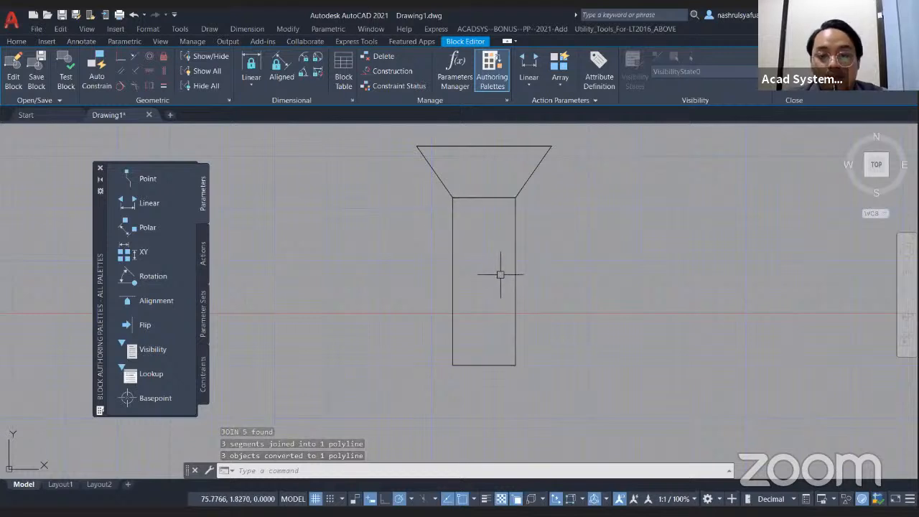
# Trim away the horizontal line between the copied spotlight's flared head and its stem.
pyautogui.write('tr')
pyautogui.press('Return')
pyautogui.press('Escape')
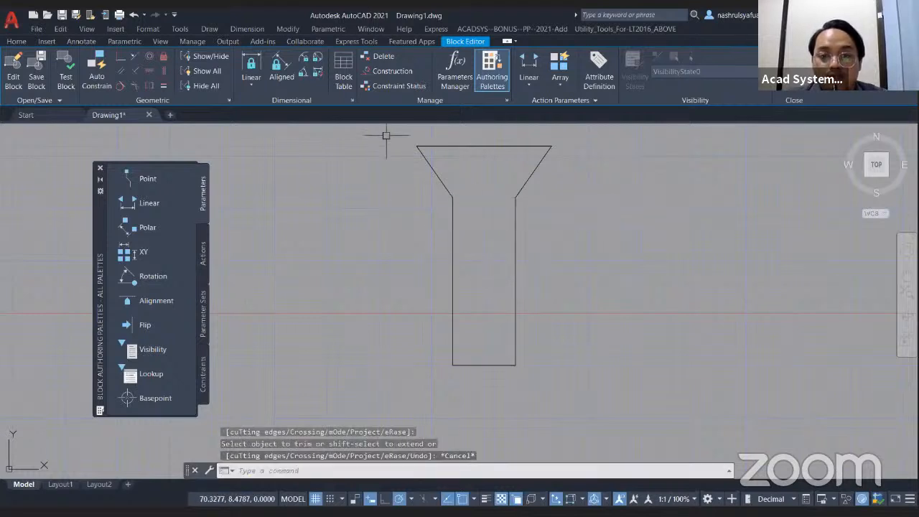
# Join the copied spotlight's remaining segments into a single polyline outline.
pyautogui.click(386, 136)
pyautogui.click(597, 409)
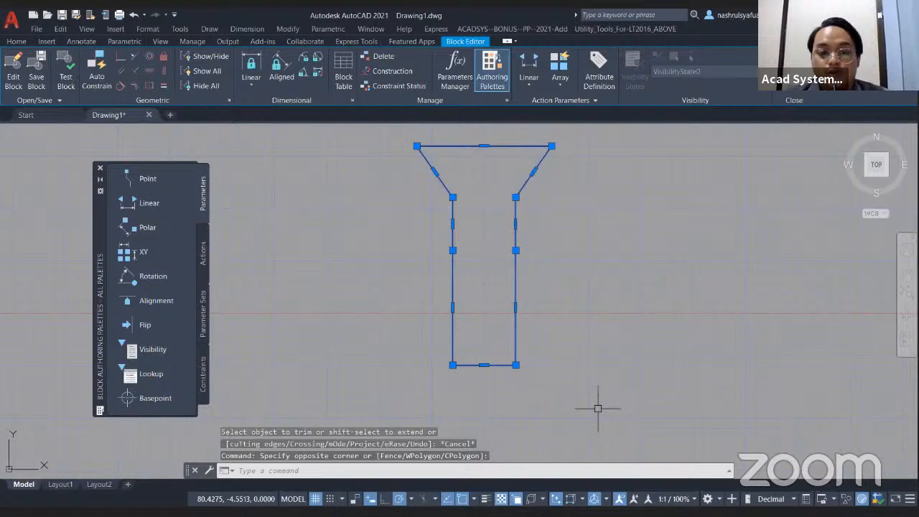
pyautogui.write('j')
pyautogui.press('Return')
pyautogui.press('Escape')
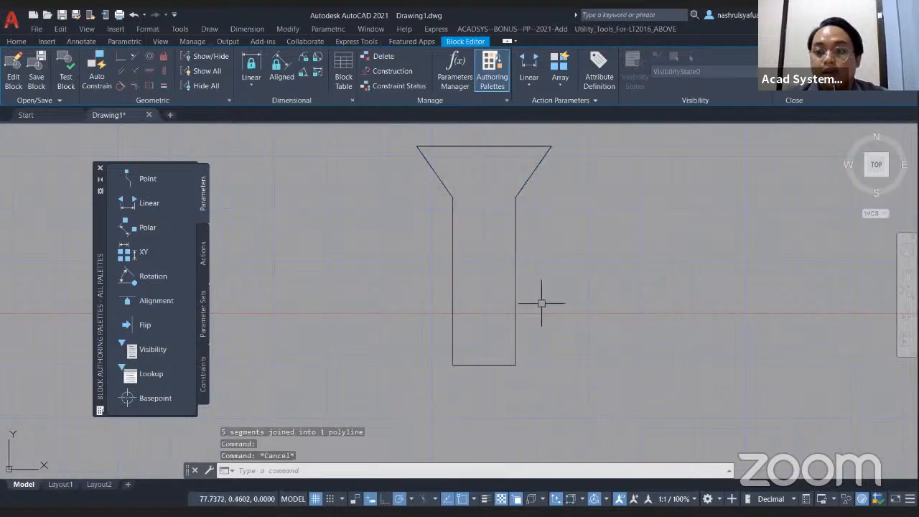
pyautogui.scroll(-4, 540, 302)
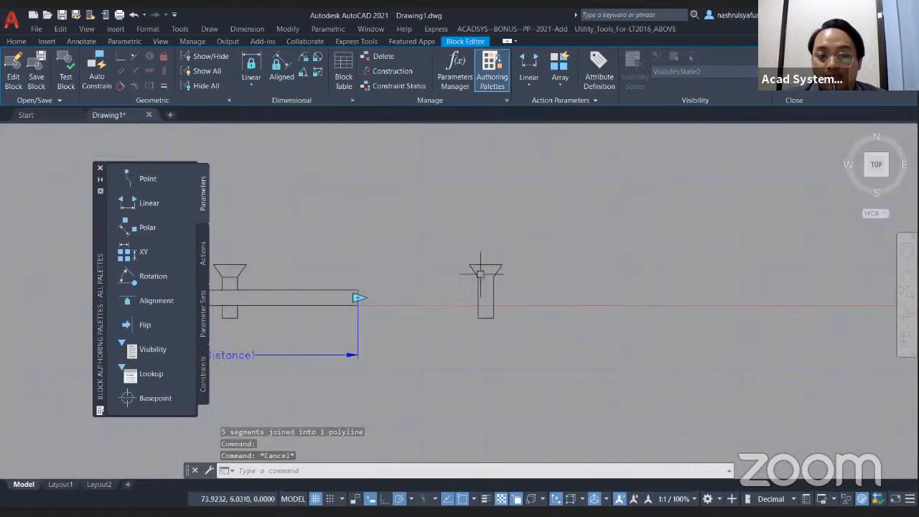
pyautogui.click(481, 273)
pyautogui.press('Escape')
# Copy the bar rectangle 50 units to the right from its lower-left corner, placing it across the copied spotlight.
pyautogui.click(316, 290)
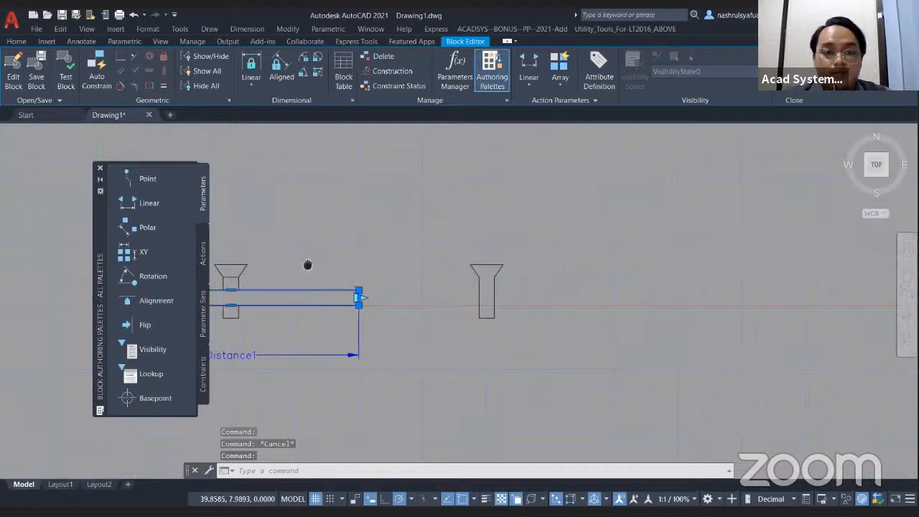
pyautogui.moveTo(308, 265); pyautogui.dragTo(467, 250, button='middle')
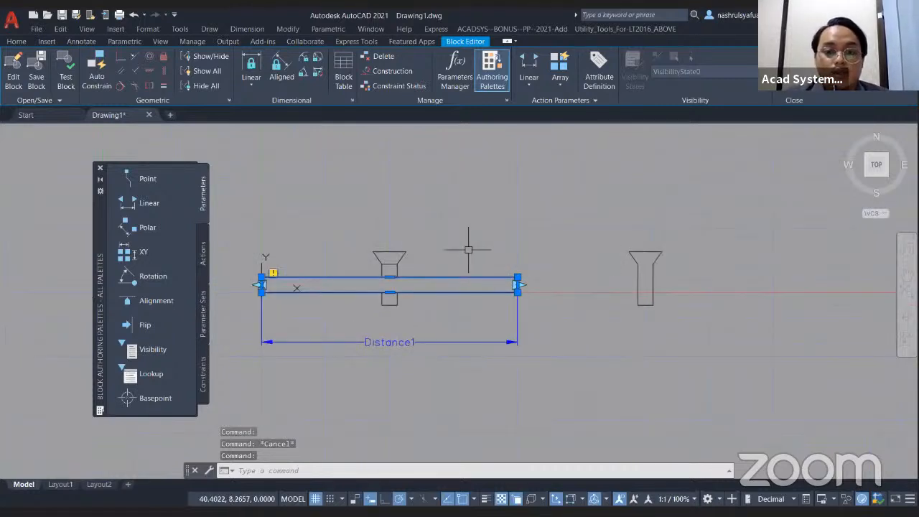
pyautogui.write('co')
pyautogui.press('Return')
pyautogui.click(262, 292)
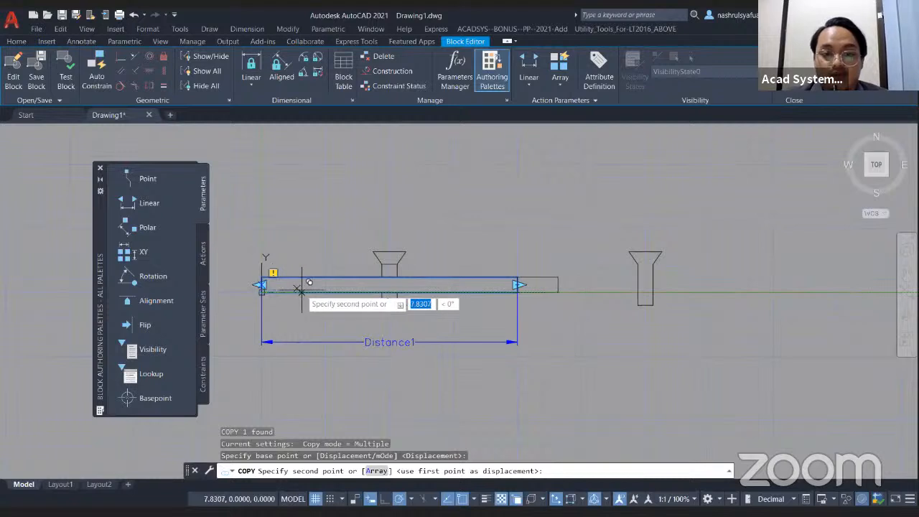
pyautogui.write('50')
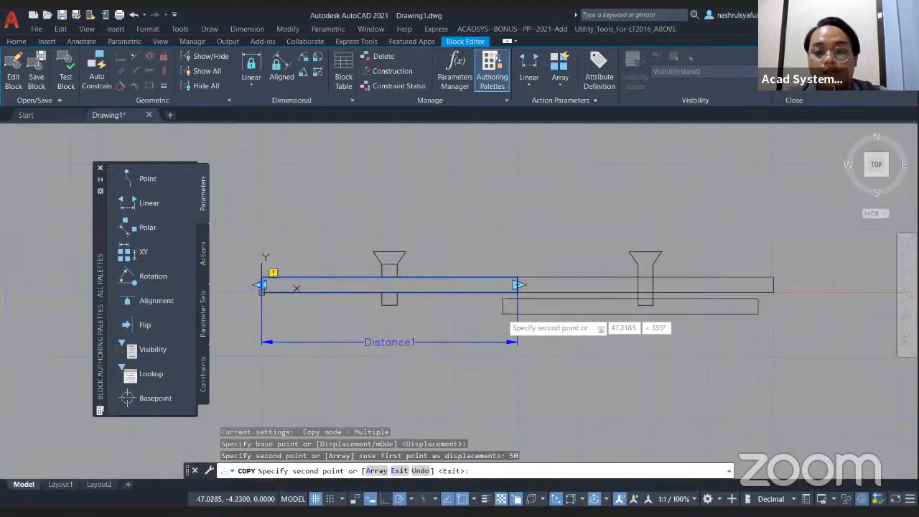
pyautogui.press('Return')
pyautogui.press('Escape')
pyautogui.moveTo(601, 322); pyautogui.dragTo(436, 316, button='middle')
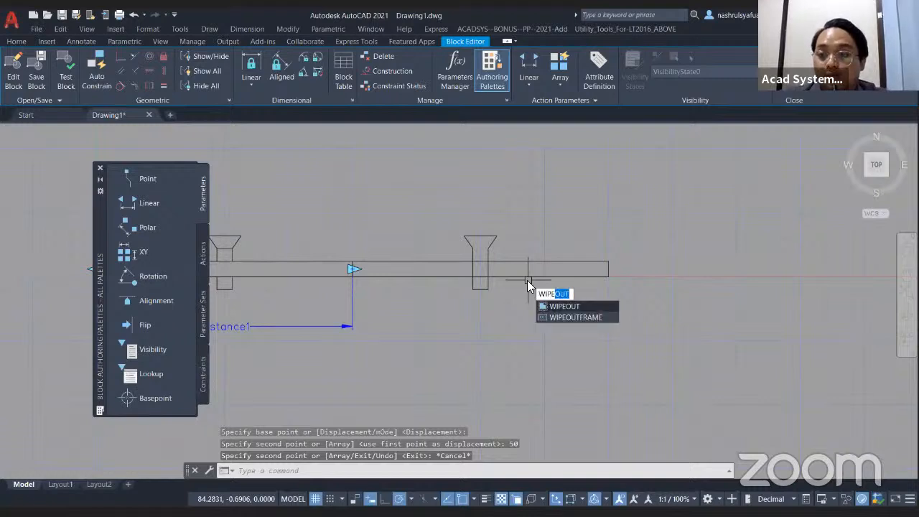
# Create a wipeout from the copied spotlight's closed polyline outline, erasing the source polyline.
pyautogui.press('Return')
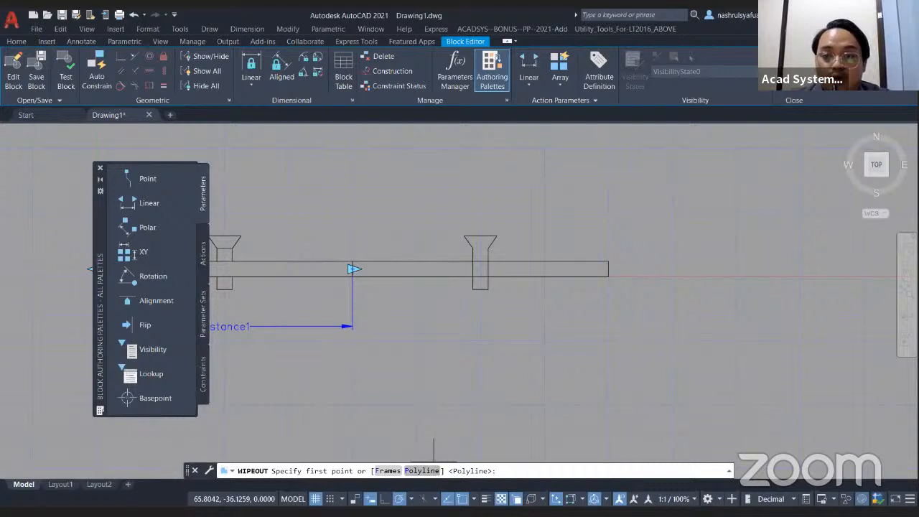
pyautogui.click(421, 470)
pyautogui.click(444, 210)
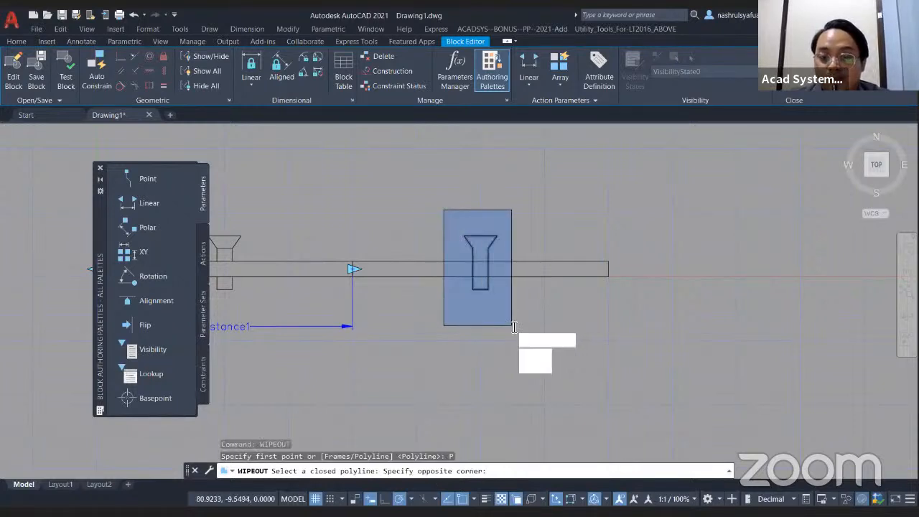
pyautogui.click(514, 327)
pyautogui.click(538, 354)
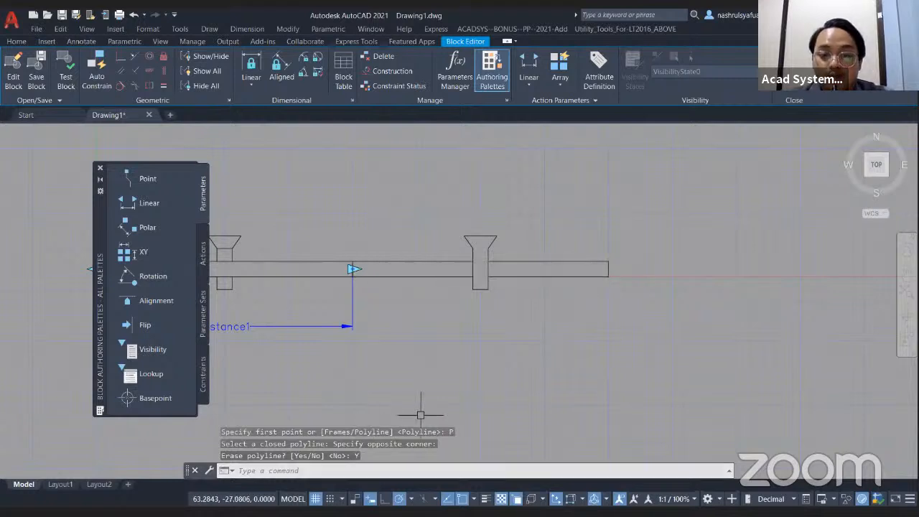
# Create a wipeout from the copied bar rectangle, erasing its polyline, so that the bar masks the copied spotlight's stem.
pyautogui.press('Return')
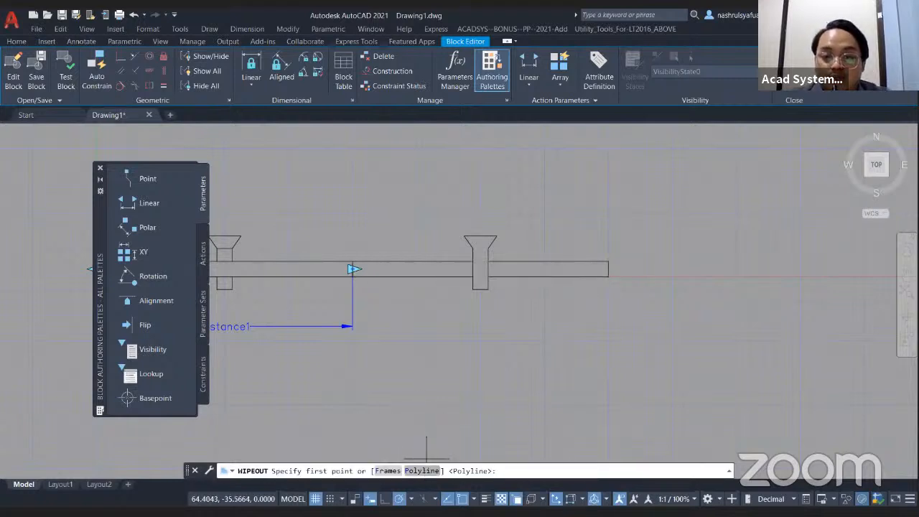
pyautogui.click(423, 471)
pyautogui.click(527, 292)
pyautogui.click(533, 289)
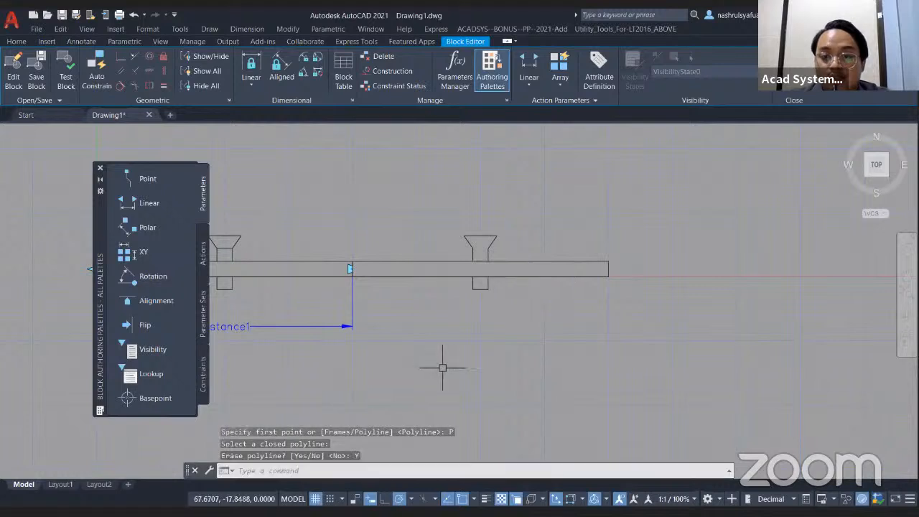
pyautogui.scroll(-2, 436, 366)
pyautogui.scroll(2, 416, 355)
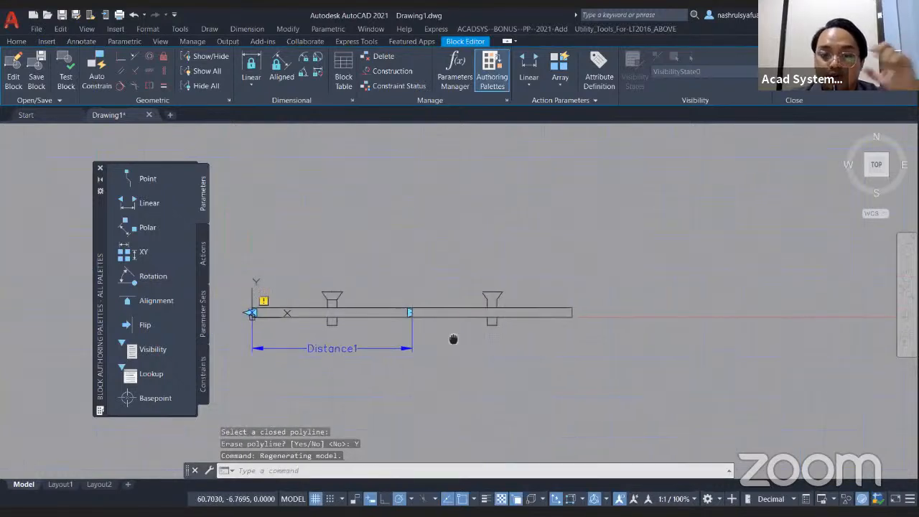
pyautogui.scroll(2, 507, 335)
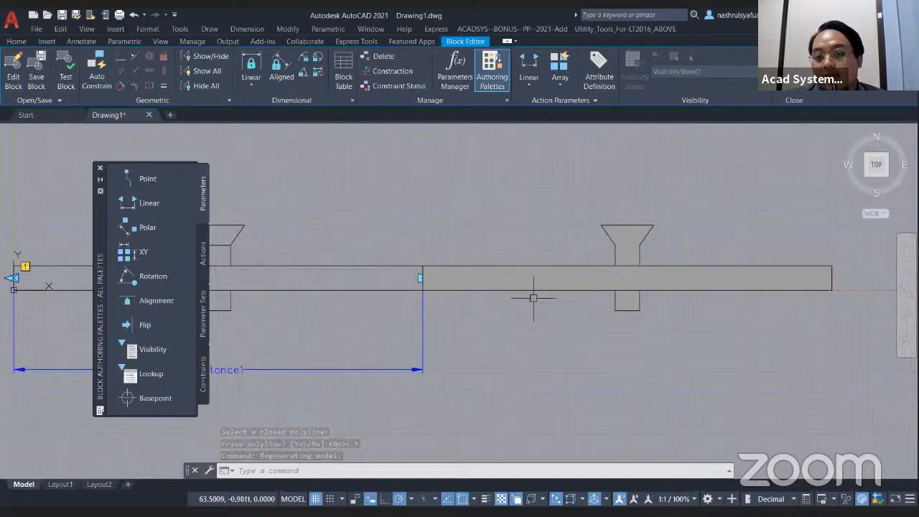
pyautogui.scroll(-2, 412, 360)
pyautogui.moveTo(412, 360); pyautogui.dragTo(635, 340, button='middle')
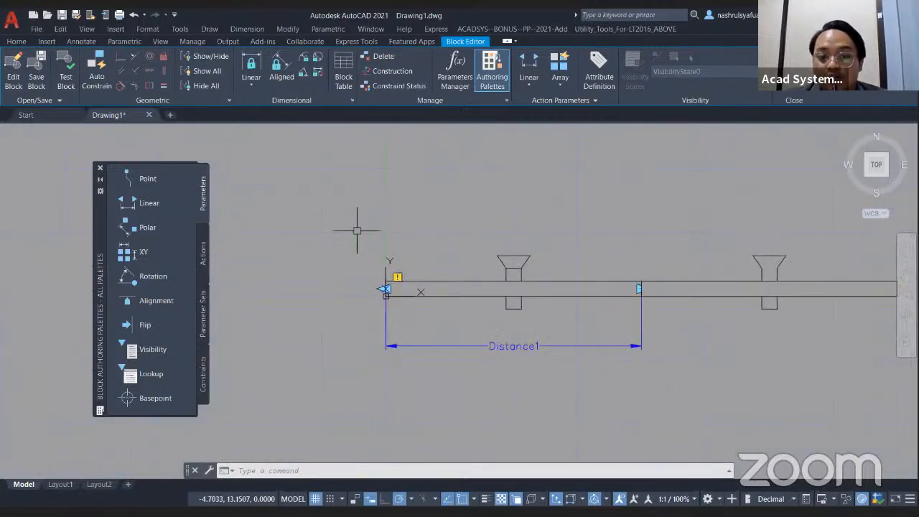
# Try to move the original lamp and its linear parameter 50 units to the right onto the wipeout copy.
pyautogui.click(353, 239)
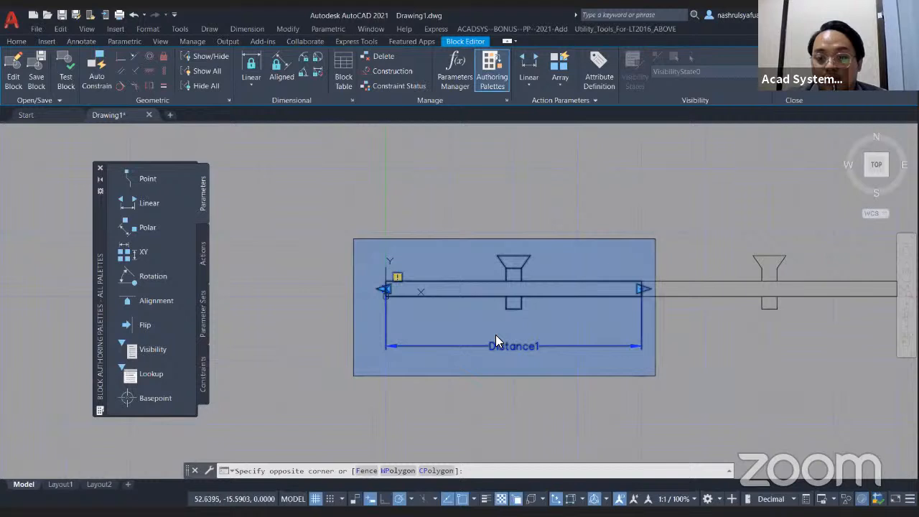
pyautogui.click(655, 375)
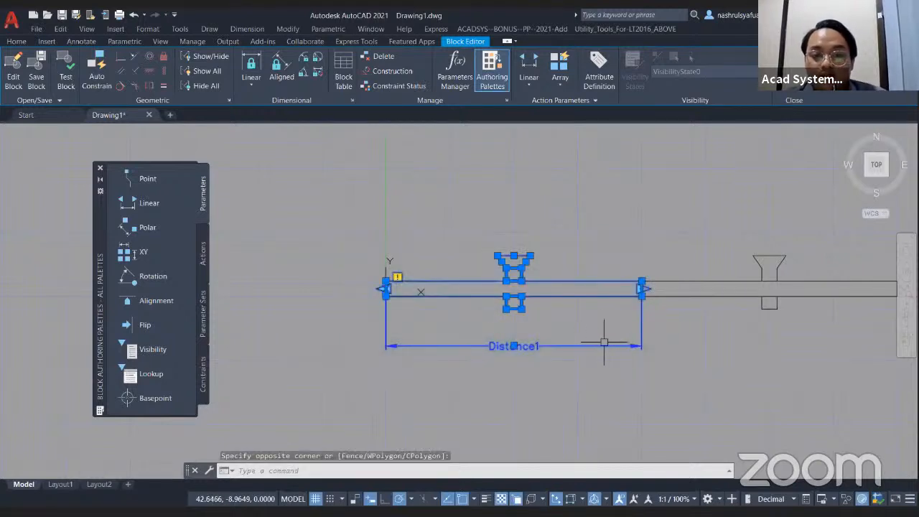
pyautogui.write('M')
pyautogui.press('Return')
pyautogui.click(386, 289)
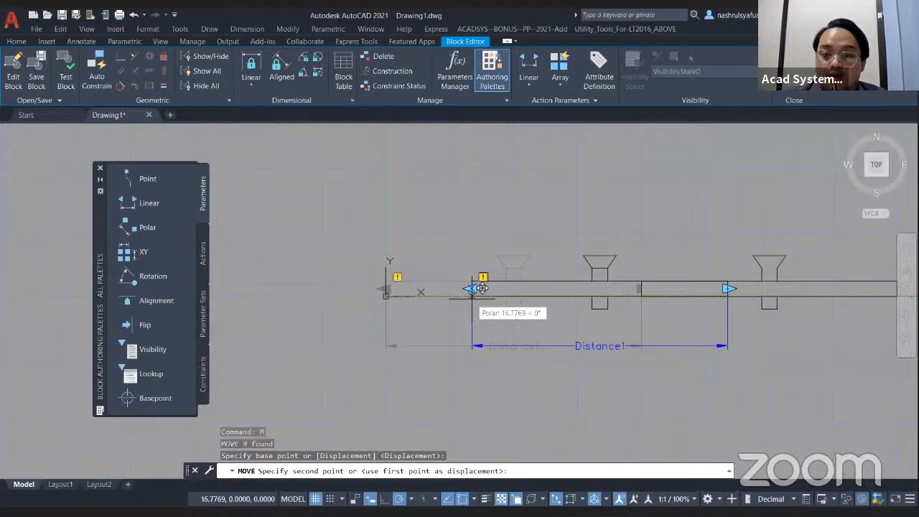
pyautogui.write('50')
pyautogui.press('Return')
pyautogui.rightClick(622, 313)
# Undo the 50-unit move of the original lamp and its linear parameter.
pyautogui.click(493, 353)
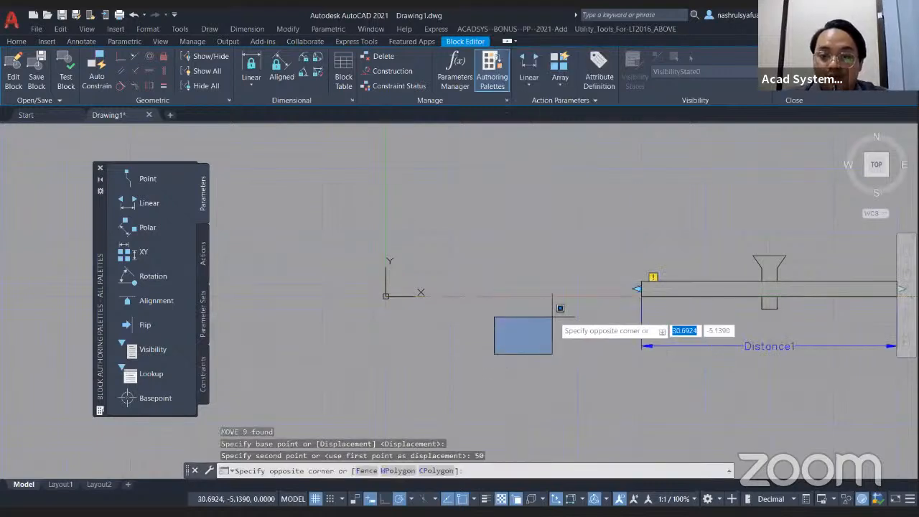
pyautogui.moveTo(559, 316); pyautogui.dragTo(495, 322, button='middle')
pyautogui.press('Escape')
pyautogui.moveTo(570, 349); pyautogui.dragTo(332, 349, button='middle')
pyautogui.hotkey('ctrl', 'z')
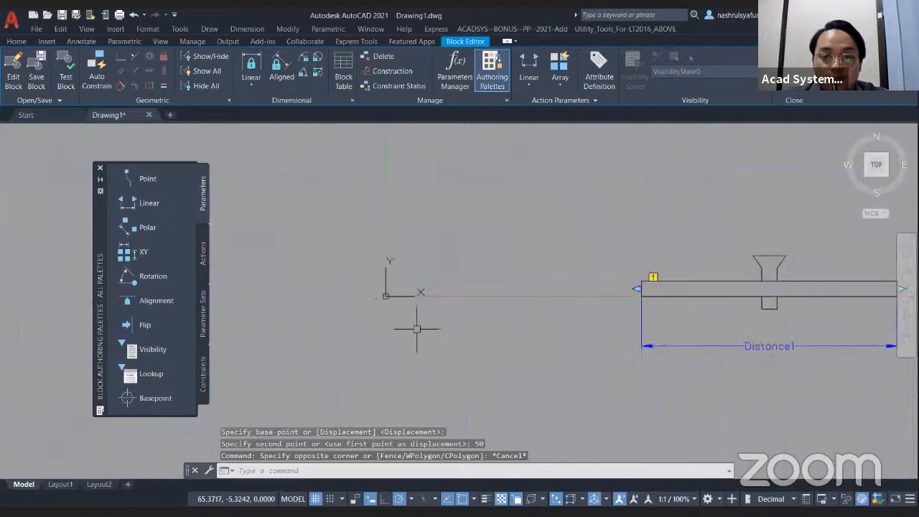
pyautogui.hotkey('ctrl', 'z')
pyautogui.hotkey('ctrl', 'z')
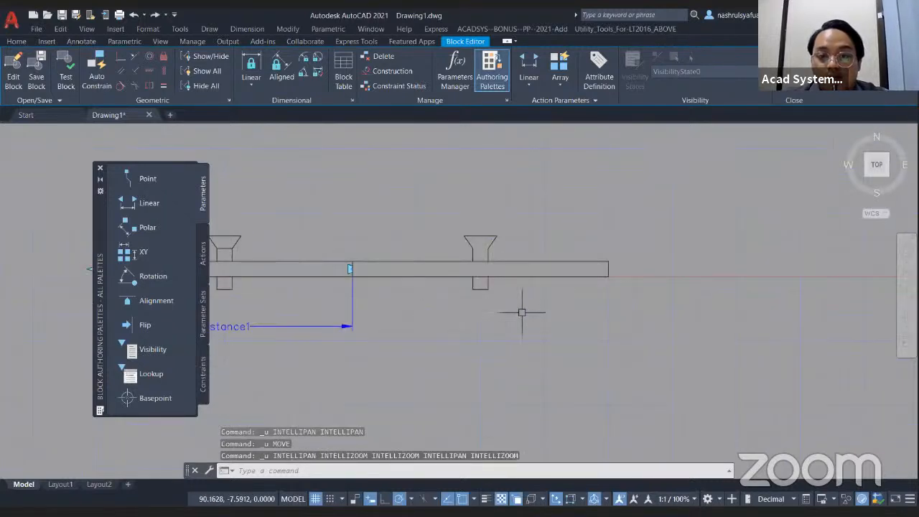
# Delete the Distance1 linear parameter from the original lamp.
pyautogui.moveTo(384, 286); pyautogui.dragTo(586, 314, button='middle')
pyautogui.click(453, 352)
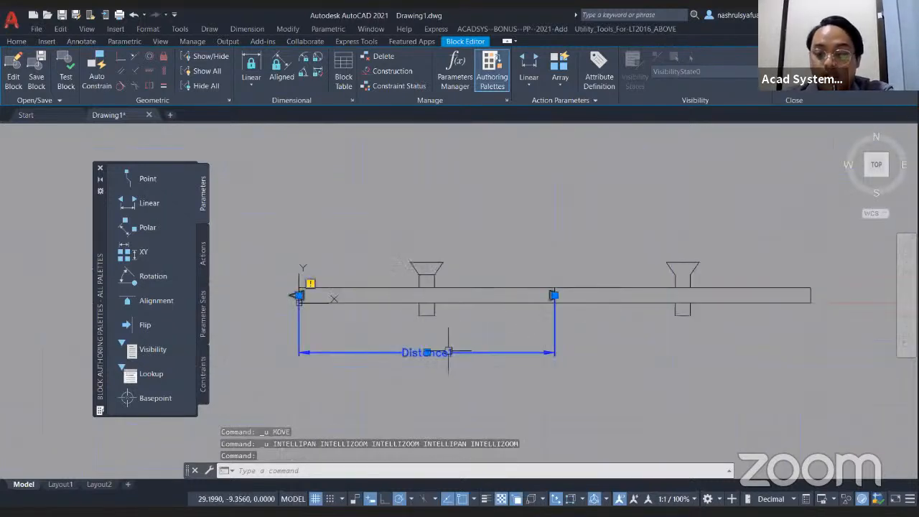
pyautogui.press('Escape')
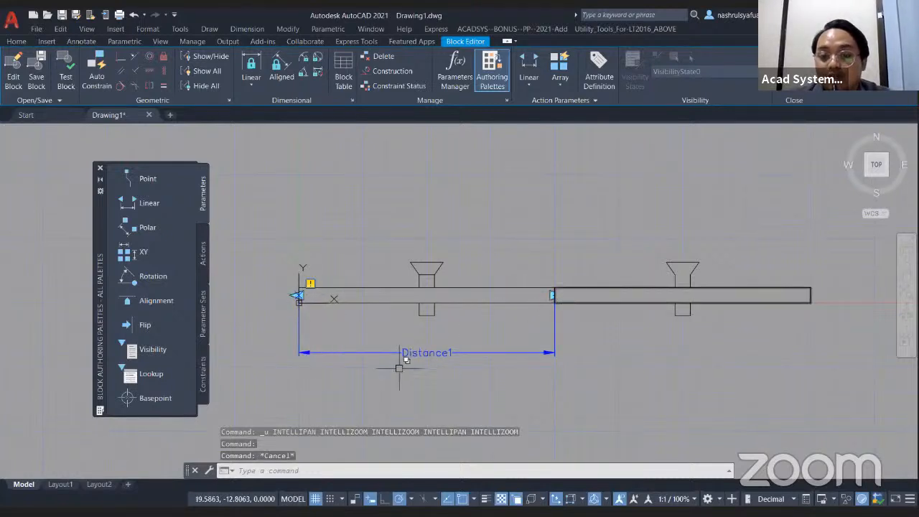
pyautogui.click(427, 353)
pyautogui.press('Delete')
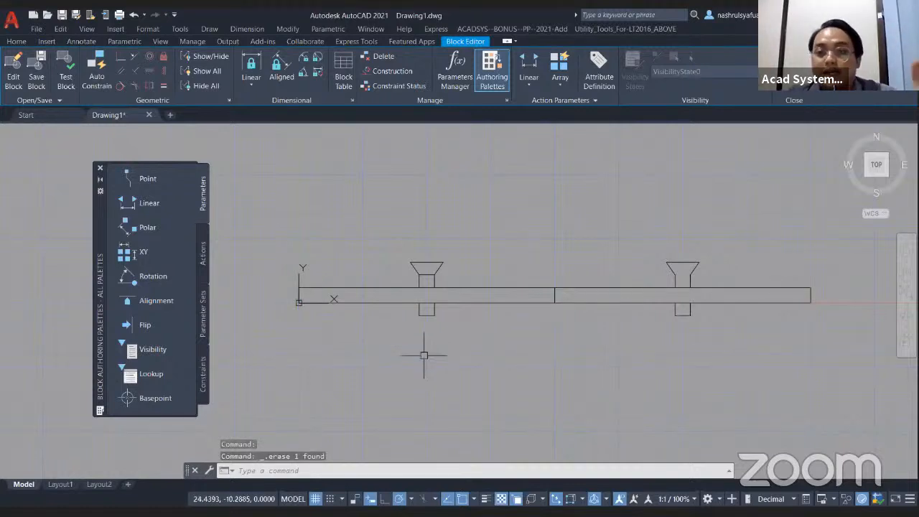
pyautogui.click(532, 68)
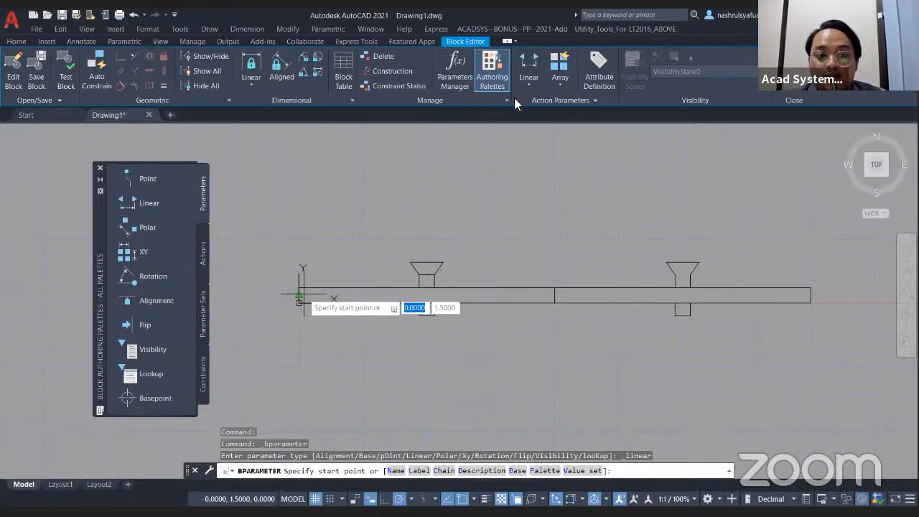
pyautogui.click(299, 302)
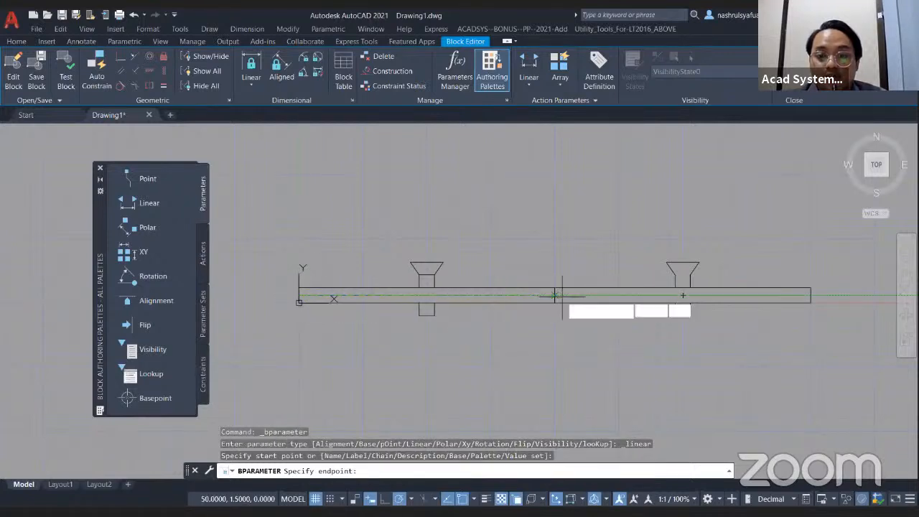
pyautogui.press('Escape')
# Move the original spotlight and bar about 3.4 units to the left, separating them from the wipeout copy.
pyautogui.click(517, 287)
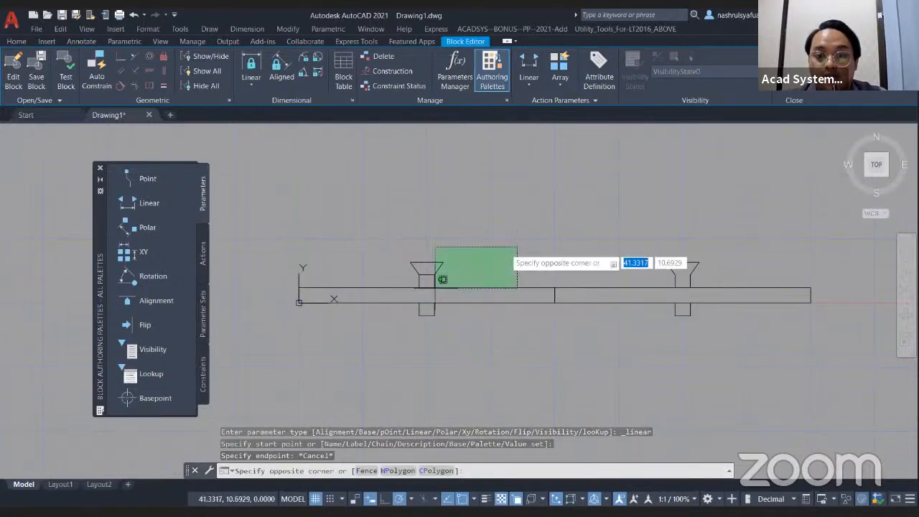
pyautogui.click(323, 333)
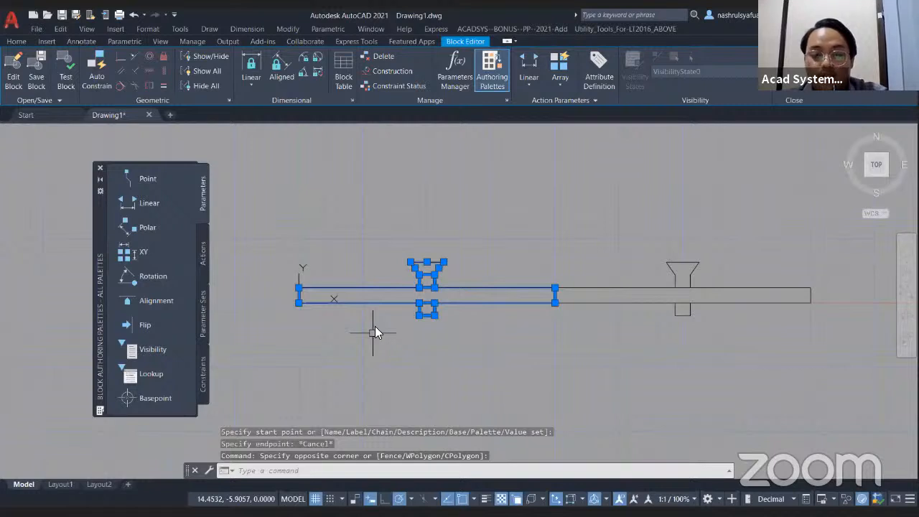
pyautogui.write('m')
pyautogui.press('Return')
pyautogui.click(308, 296)
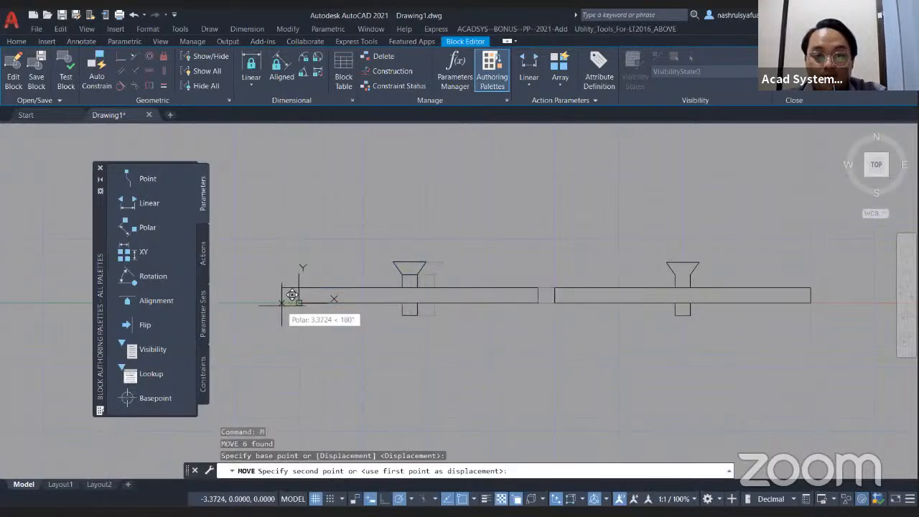
pyautogui.click(292, 295)
pyautogui.click(260, 234)
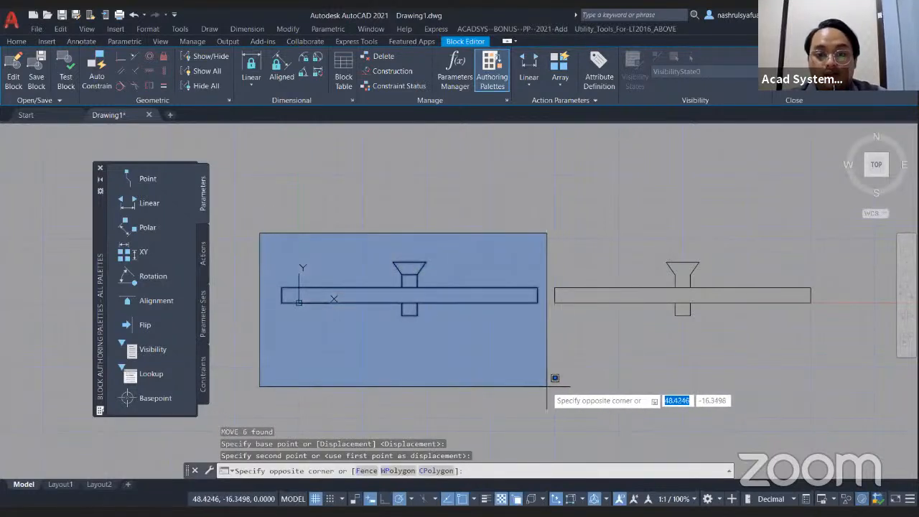
pyautogui.click(548, 386)
pyautogui.press('Escape')
# Add a linear parameter between the midpoints of the original bar's two ends, with its label below the bar and 1 grip.
pyautogui.click(529, 72)
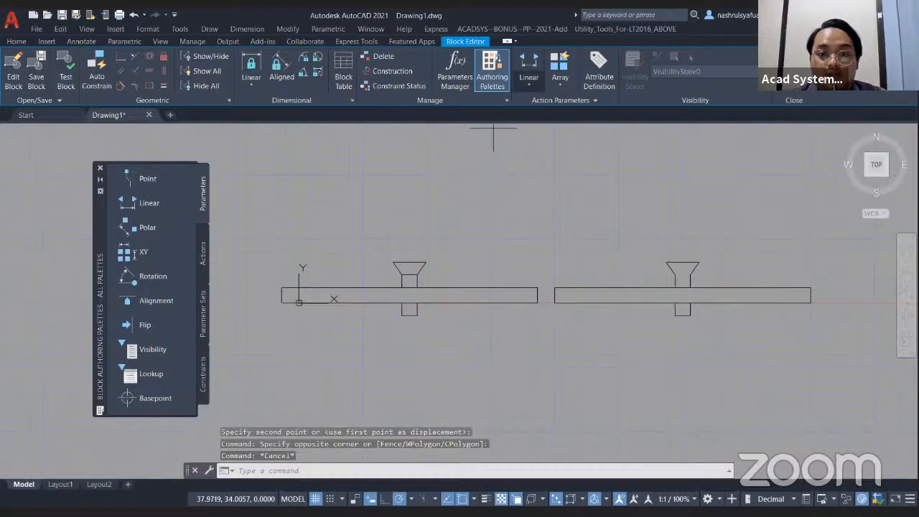
pyautogui.click(282, 295)
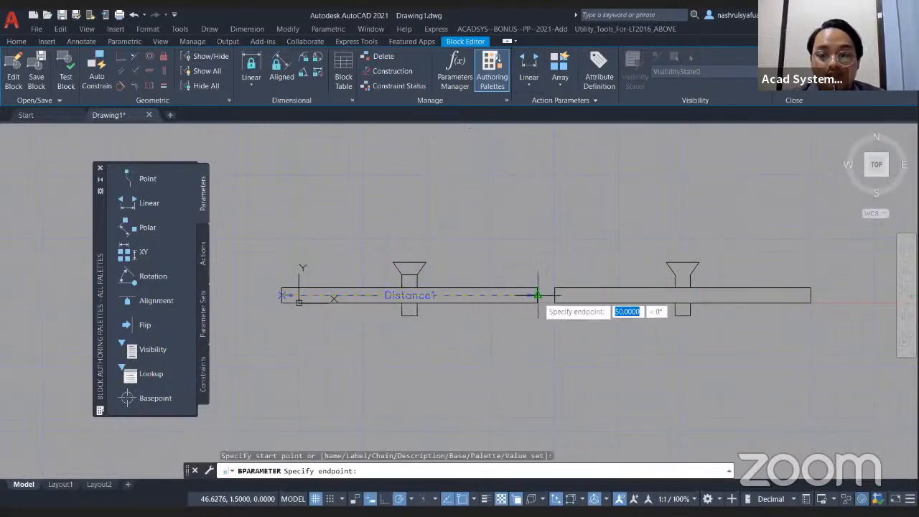
pyautogui.click(538, 294)
pyautogui.click(502, 372)
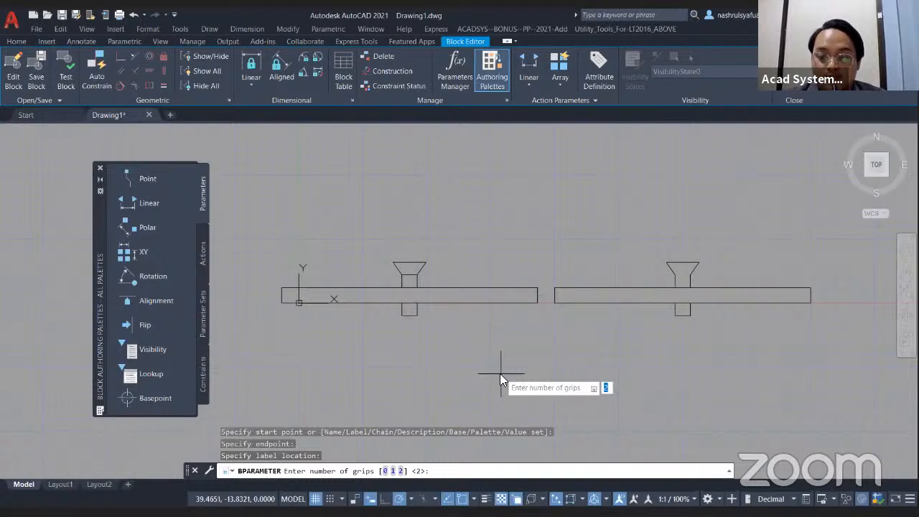
pyautogui.write('1')
pyautogui.press('Return')
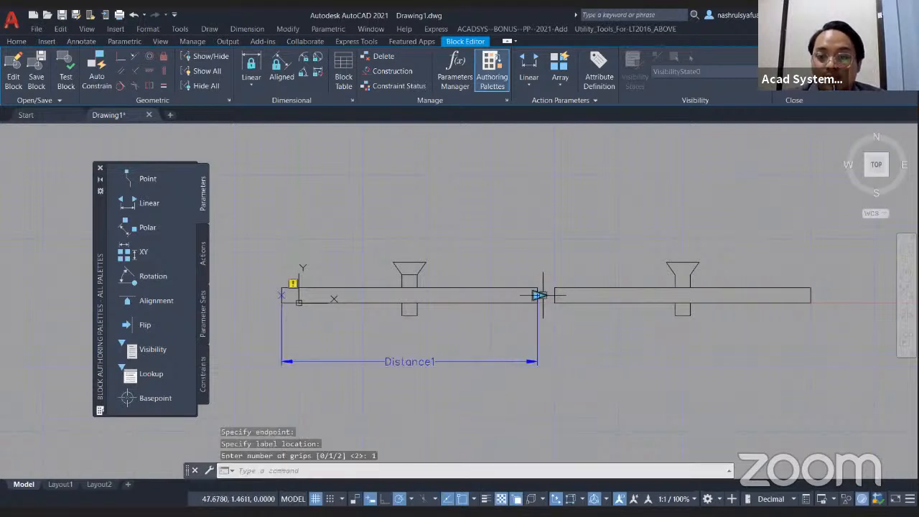
# Try to move the original lamp onto the wipeout copy with a window selection, matching the bars' left ends.
pyautogui.click(283, 241)
pyautogui.click(540, 350)
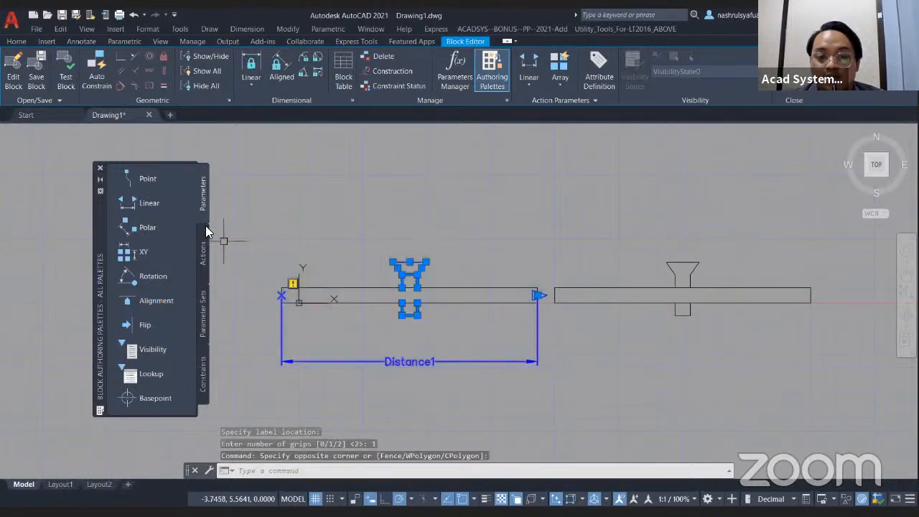
pyautogui.click(246, 248)
pyautogui.click(542, 346)
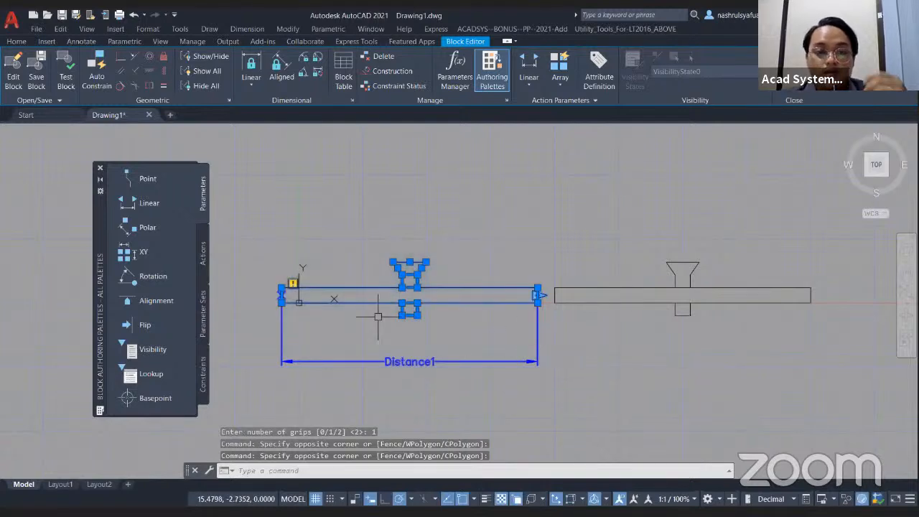
pyautogui.write('m')
pyautogui.press('Return')
pyautogui.click(291, 292)
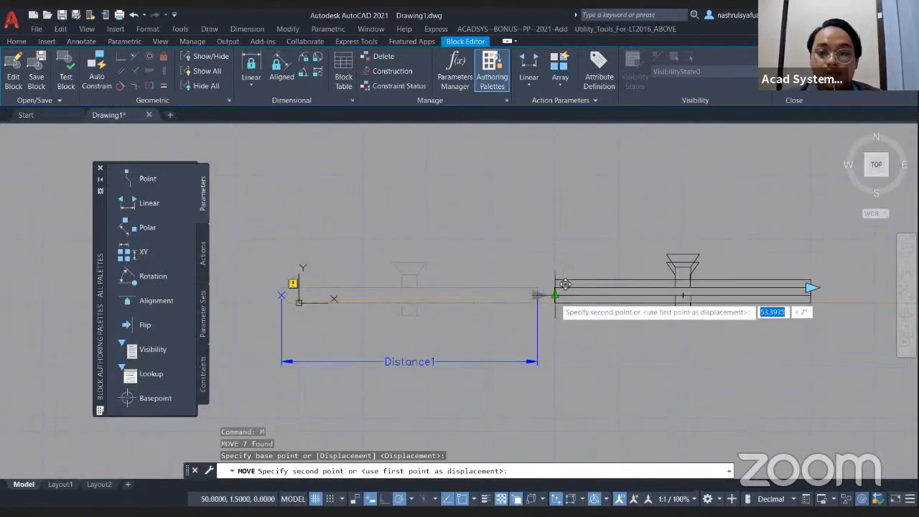
pyautogui.click(557, 293)
# Undo the last move of the original lamp.
pyautogui.moveTo(558, 345); pyautogui.dragTo(285, 358, button='middle')
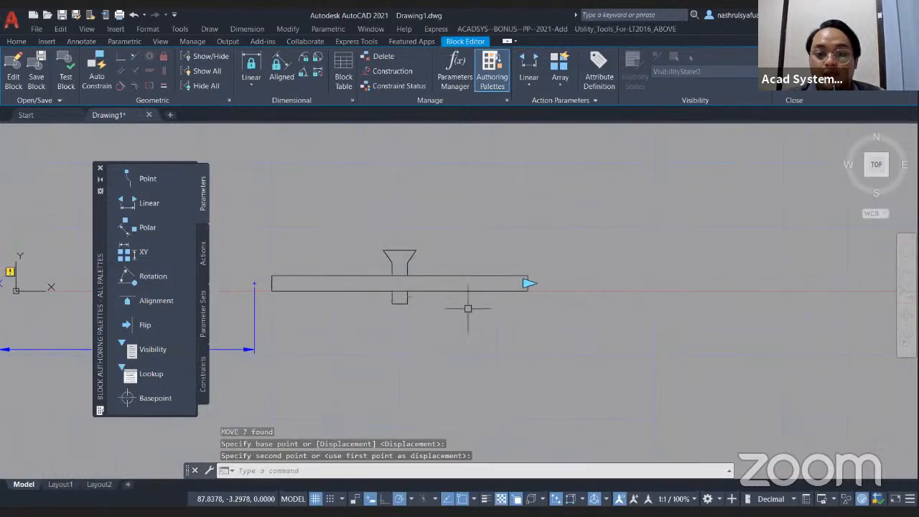
pyautogui.hotkey('ctrl', 'z')
pyautogui.hotkey('ctrl', 'z')
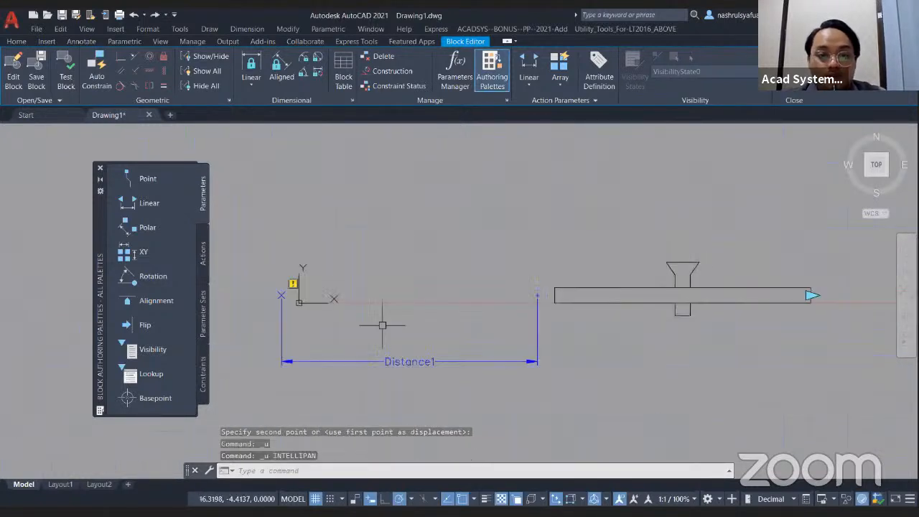
pyautogui.hotkey('ctrl', 'z')
# Move the original lamp together with its linear parameter onto the wipeout copy, matching the lower-left corners of the two bars.
pyautogui.scroll(4, 558, 327)
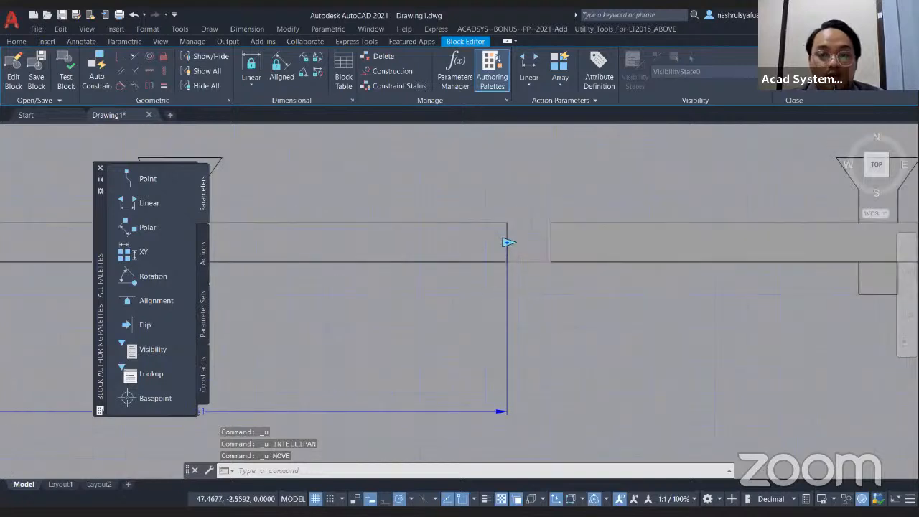
pyautogui.scroll(-4, 529, 240)
pyautogui.click(526, 241)
pyautogui.click(236, 361)
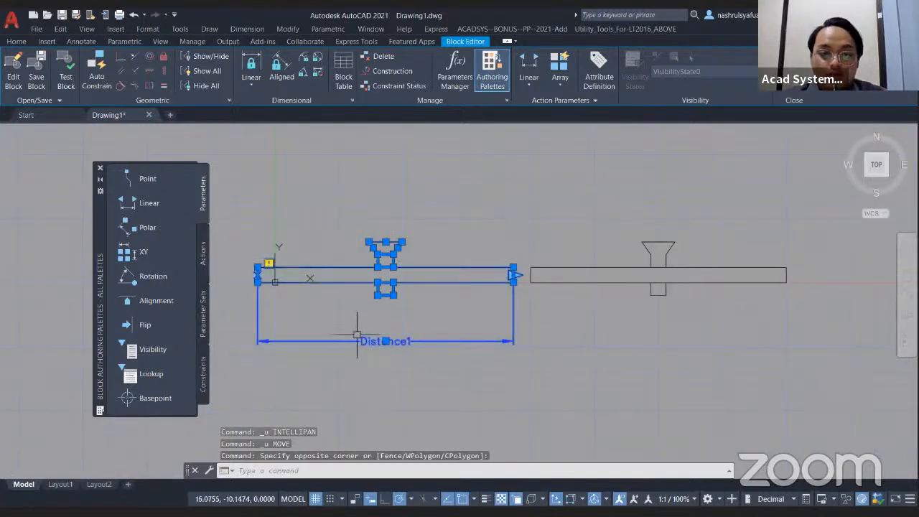
pyautogui.write('m')
pyautogui.press('Return')
pyautogui.click(258, 280)
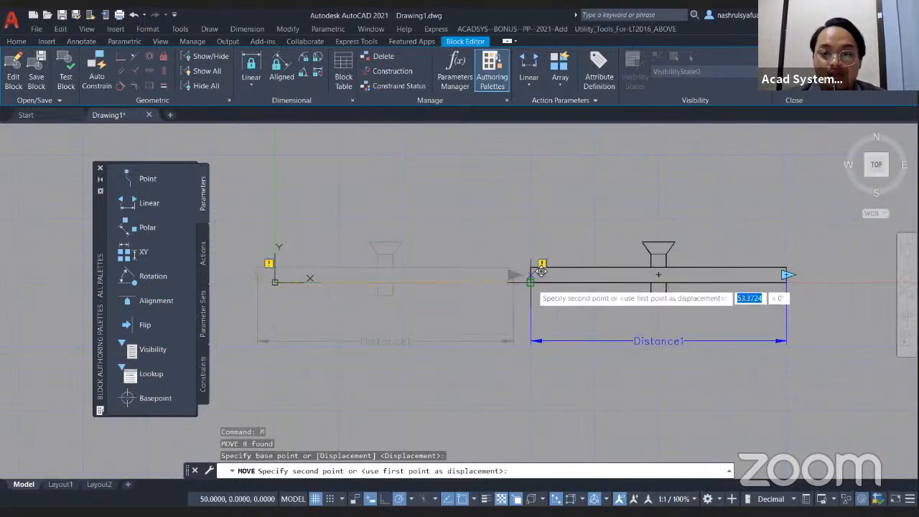
pyautogui.click(541, 272)
# Move the overlaid lamp, wipeout and linear parameter 50 units to the left, bringing the bar's left end to the origin.
pyautogui.moveTo(541, 271); pyautogui.dragTo(372, 277, button='middle')
pyautogui.scroll(-2, 438, 308)
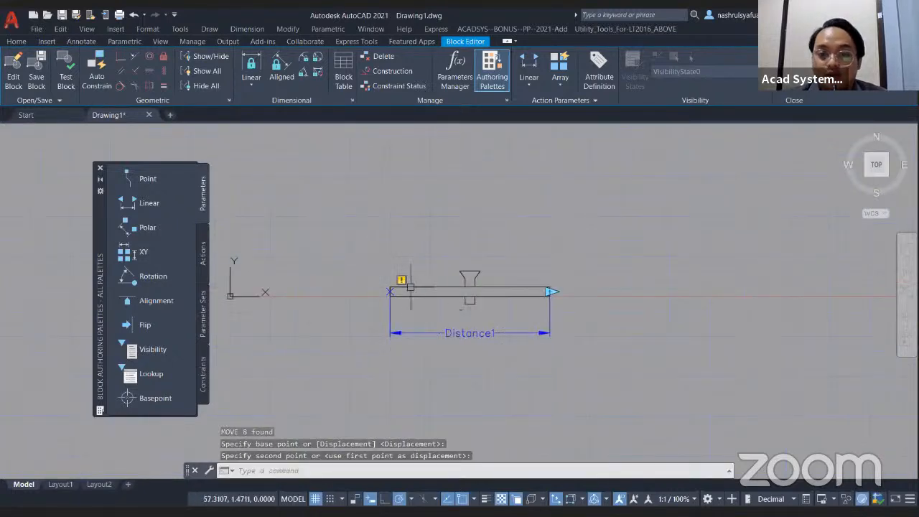
pyautogui.click(368, 256)
pyautogui.click(601, 367)
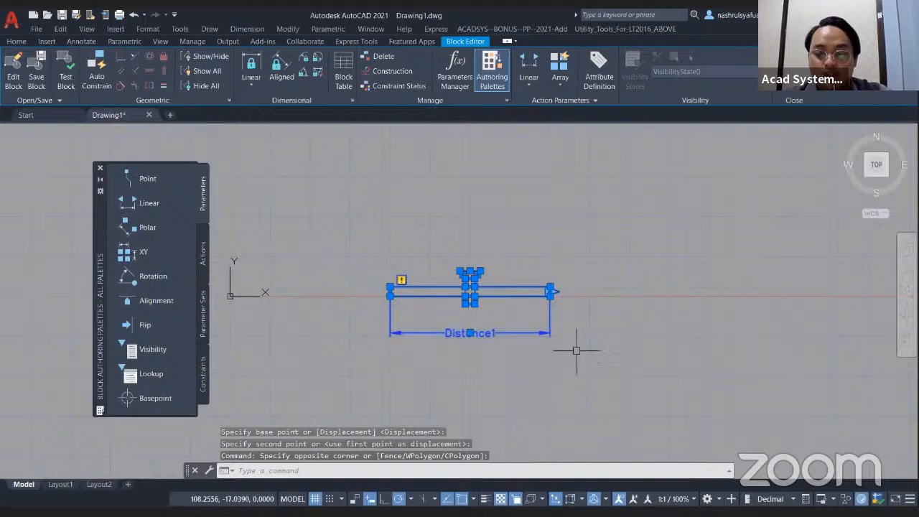
pyautogui.write('m')
pyautogui.press('Return')
pyautogui.click(390, 291)
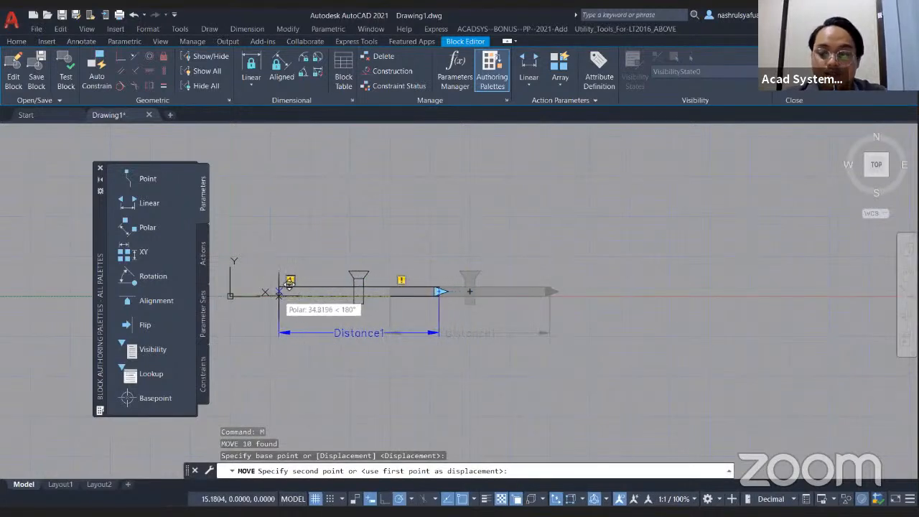
pyautogui.write('50')
pyautogui.press('Return')
# Add a stretch action to the linear parameter's right end point, with the stretch frame and selected objects around the bar's right end.
pyautogui.scroll(4, 353, 255)
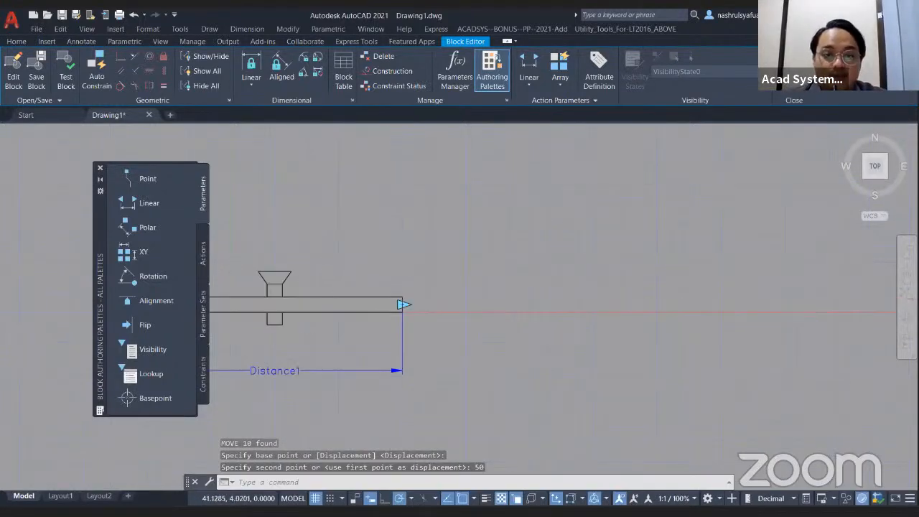
pyautogui.moveTo(335, 286); pyautogui.dragTo(651, 247, button='middle')
pyautogui.moveTo(462, 344); pyautogui.dragTo(350, 325, button='middle')
pyautogui.scroll(-2, 493, 305)
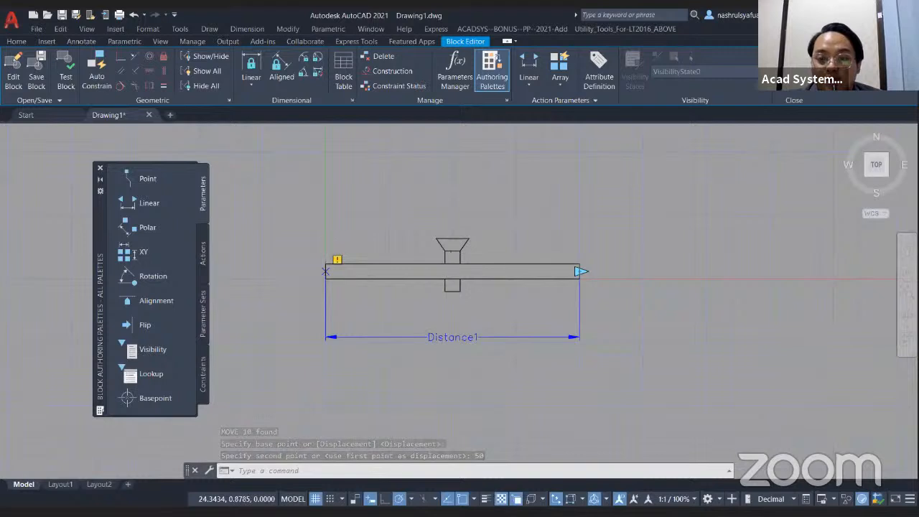
pyautogui.scroll(2, 451, 275)
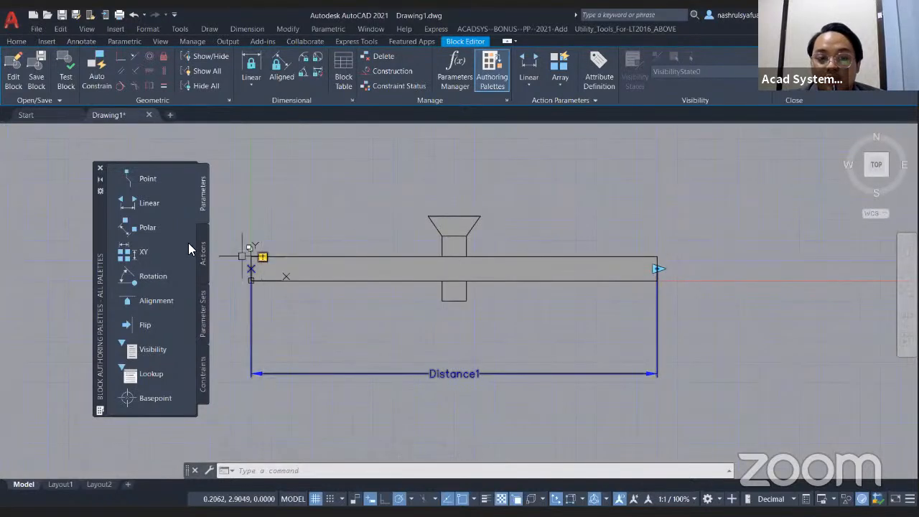
pyautogui.click(560, 79)
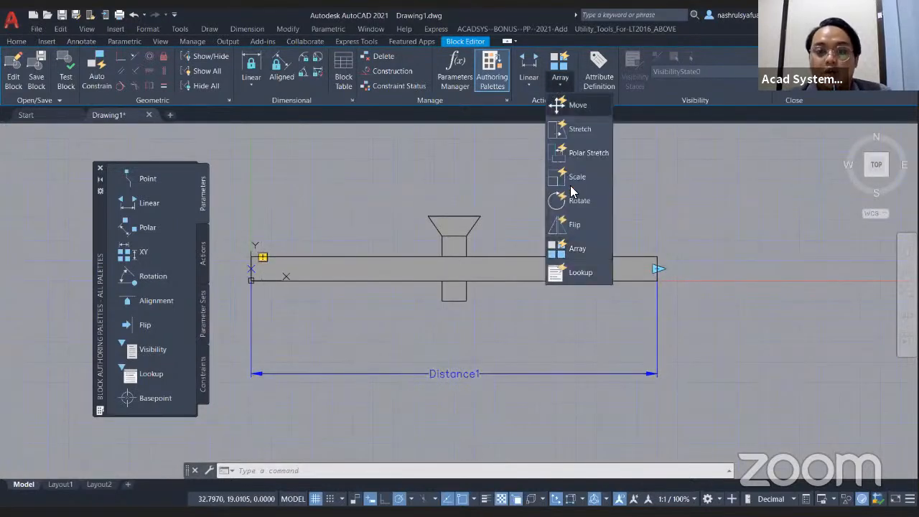
pyautogui.click(578, 130)
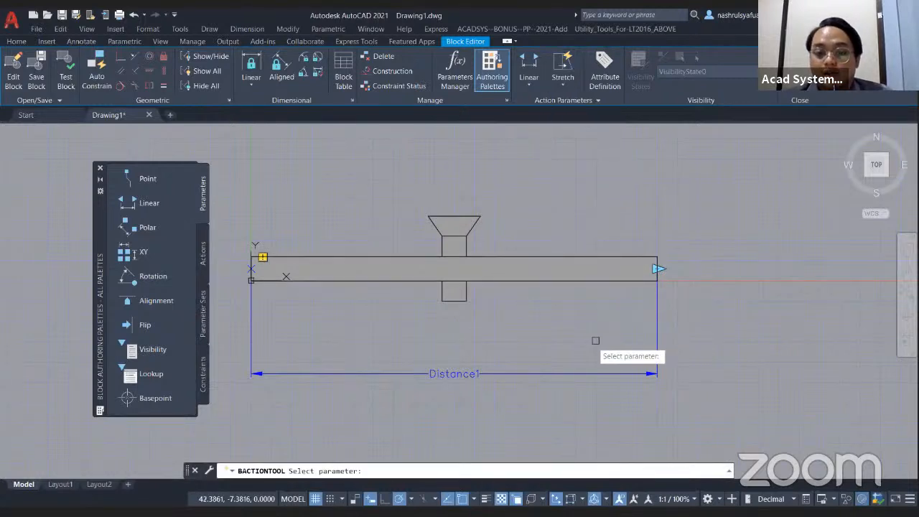
pyautogui.click(572, 373)
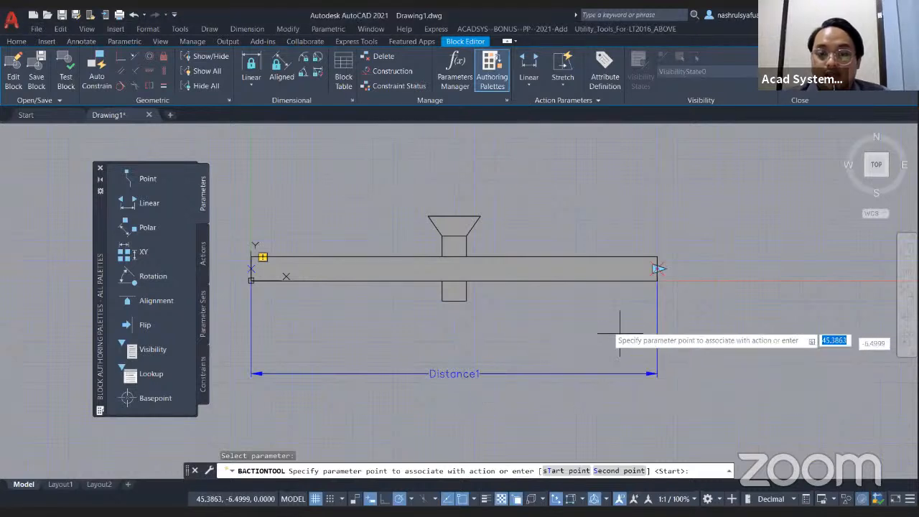
pyautogui.moveTo(609, 329); pyautogui.dragTo(434, 319, button='middle')
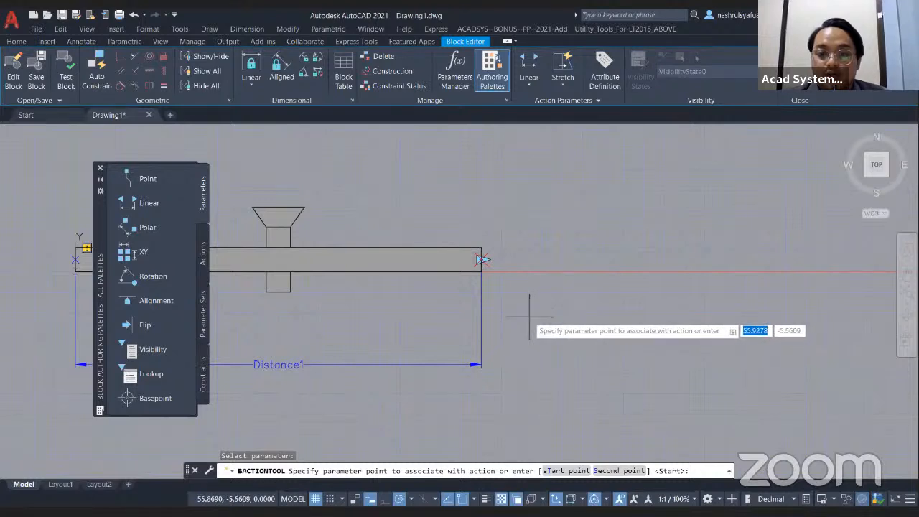
pyautogui.click(529, 317)
pyautogui.click(530, 317)
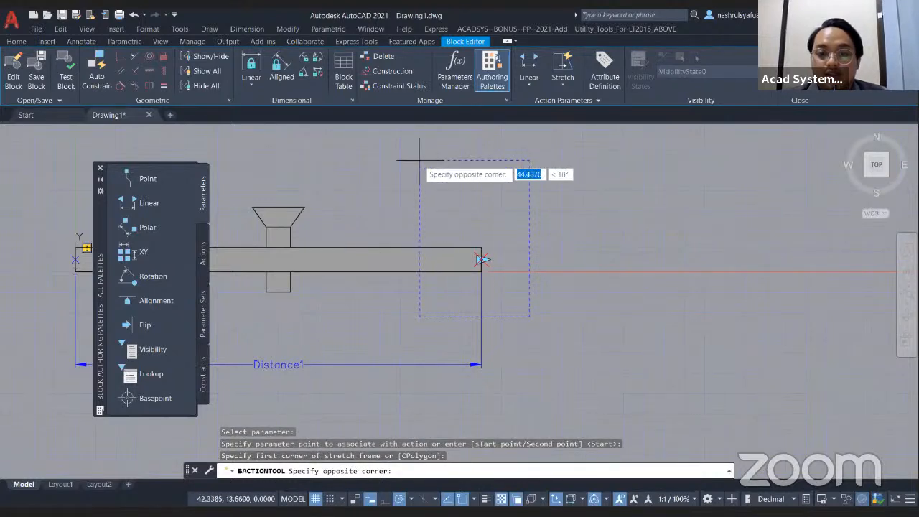
pyautogui.click(421, 175)
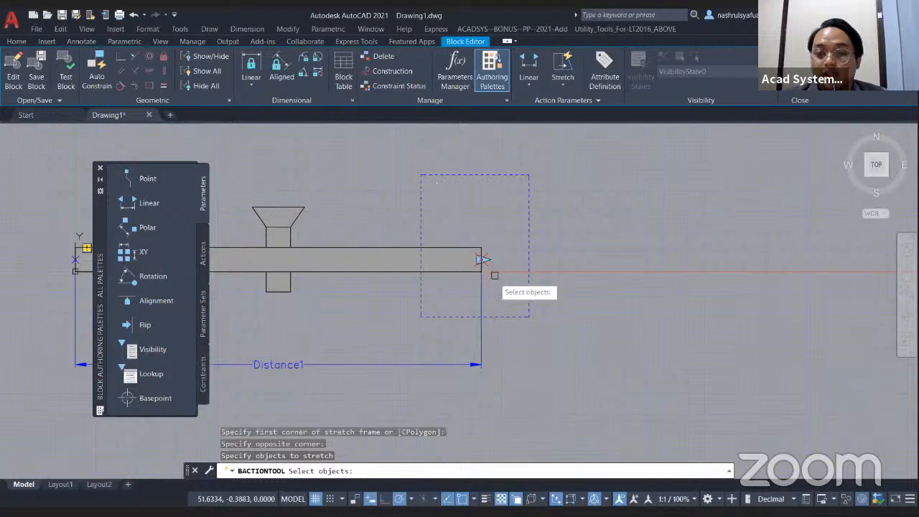
pyautogui.click(514, 300)
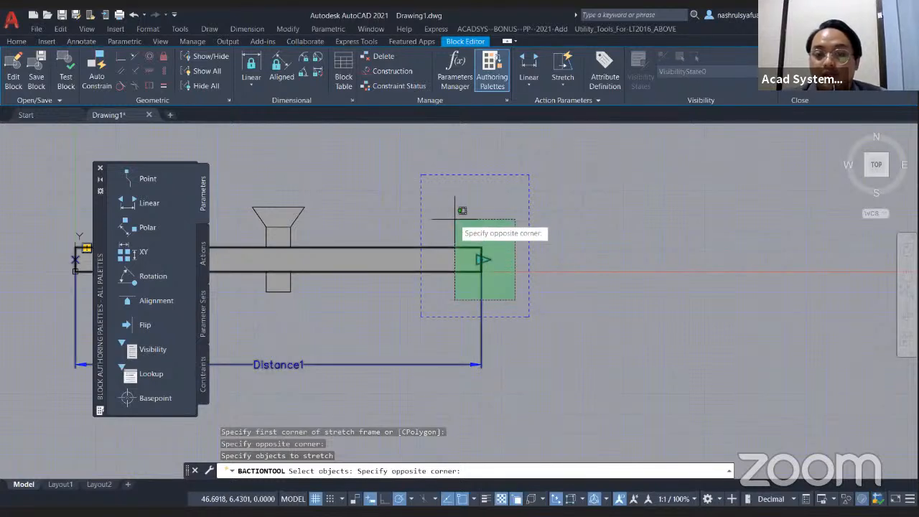
pyautogui.click(454, 219)
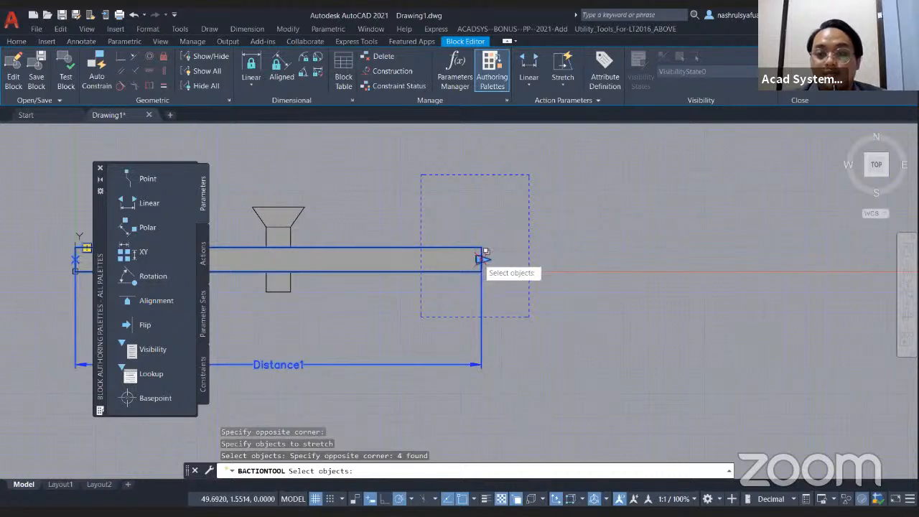
pyautogui.press('Return')
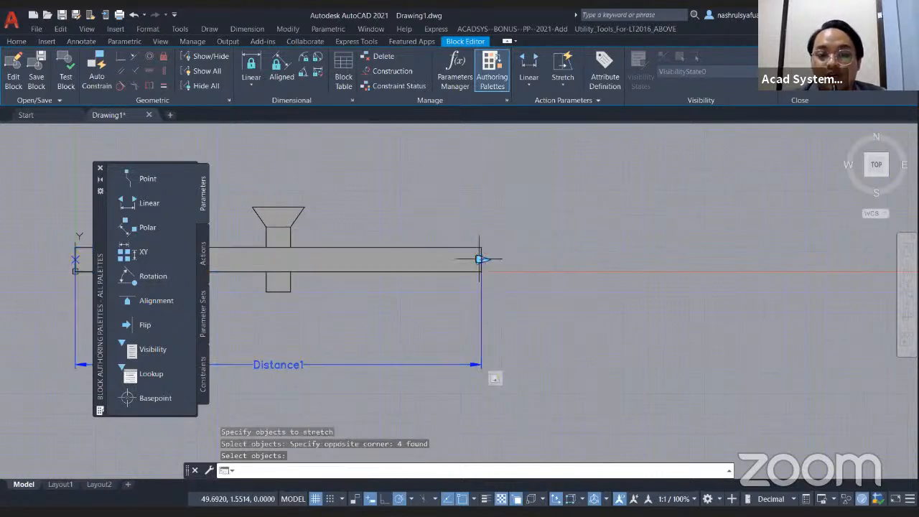
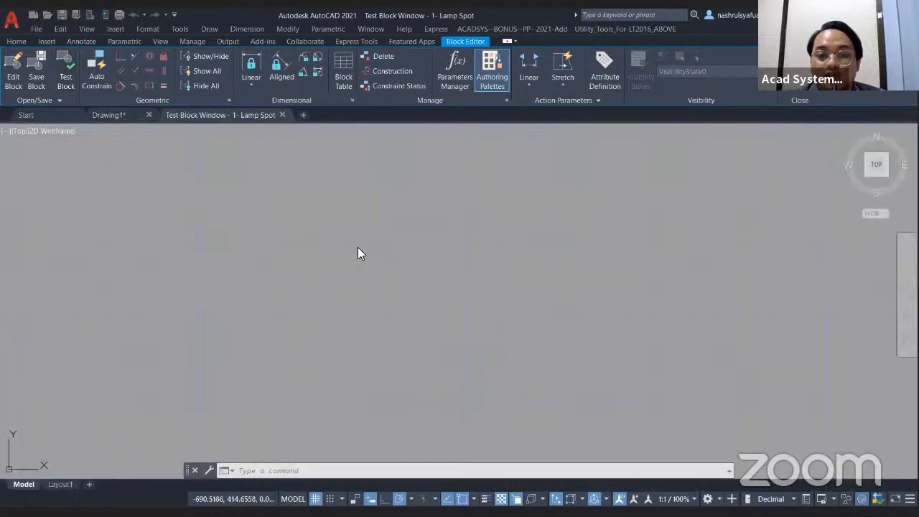
# Test the block's linear grip by stretching the bar to the right to roughly three times its length.
pyautogui.moveTo(499, 300); pyautogui.dragTo(256, 300, button='middle')
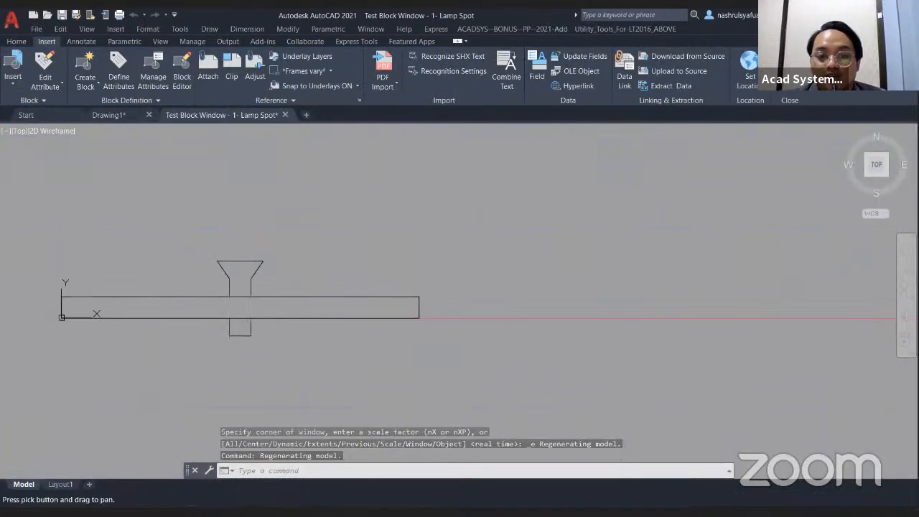
pyautogui.click(391, 299)
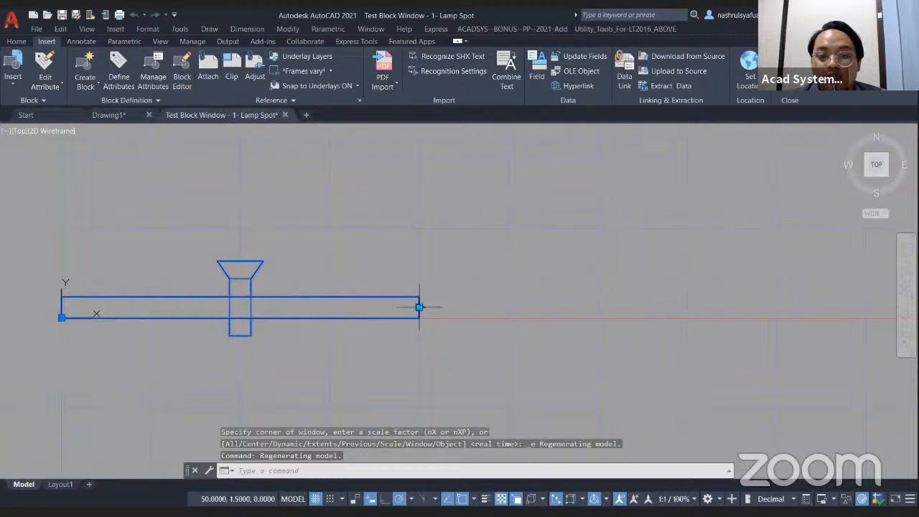
pyautogui.click(420, 309)
pyautogui.scroll(-3, 561, 304)
pyautogui.moveTo(563, 304); pyautogui.dragTo(311, 311, button='middle')
pyautogui.click(575, 309)
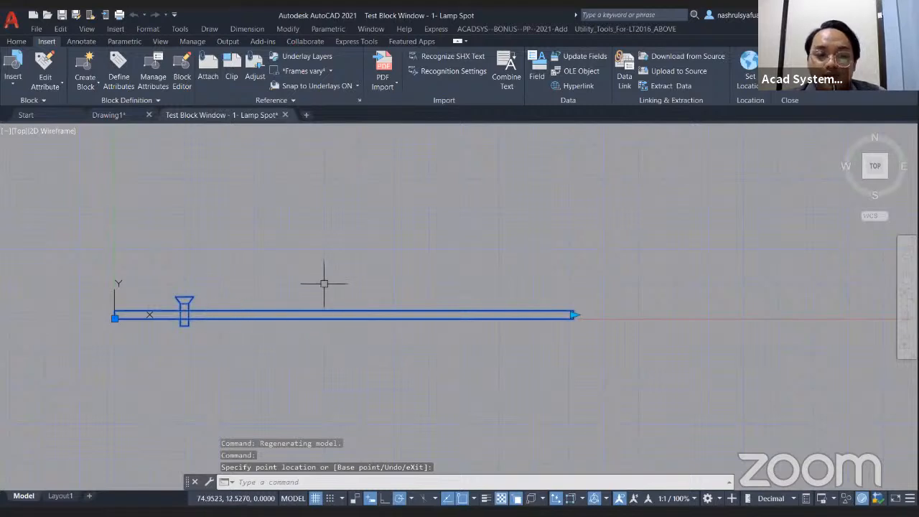
pyautogui.press('Escape')
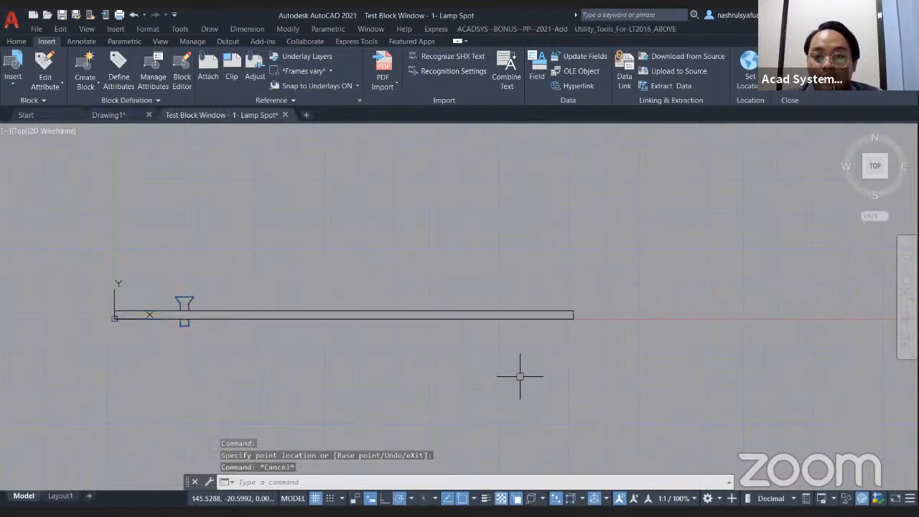
# Undo the grip stretch and close the test block window.
pyautogui.click(189, 303)
pyautogui.press('Escape')
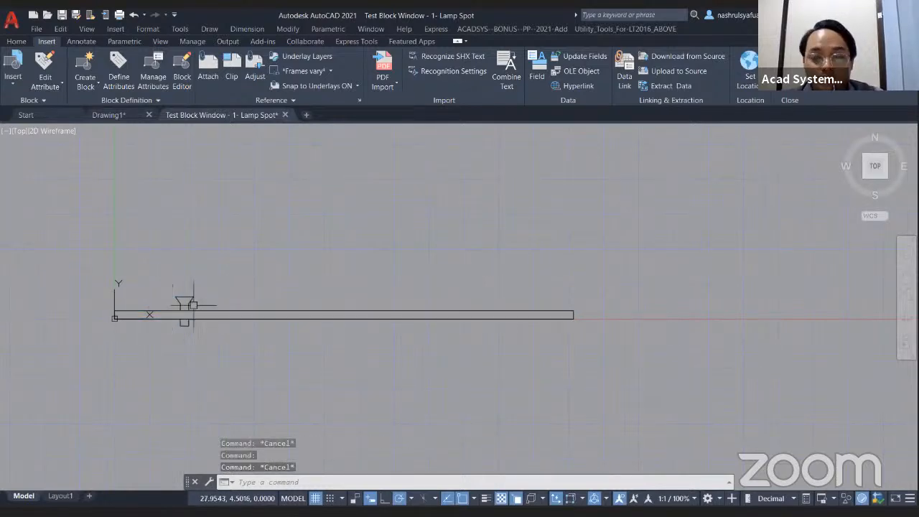
pyautogui.hotkey('ctrl', 'z')
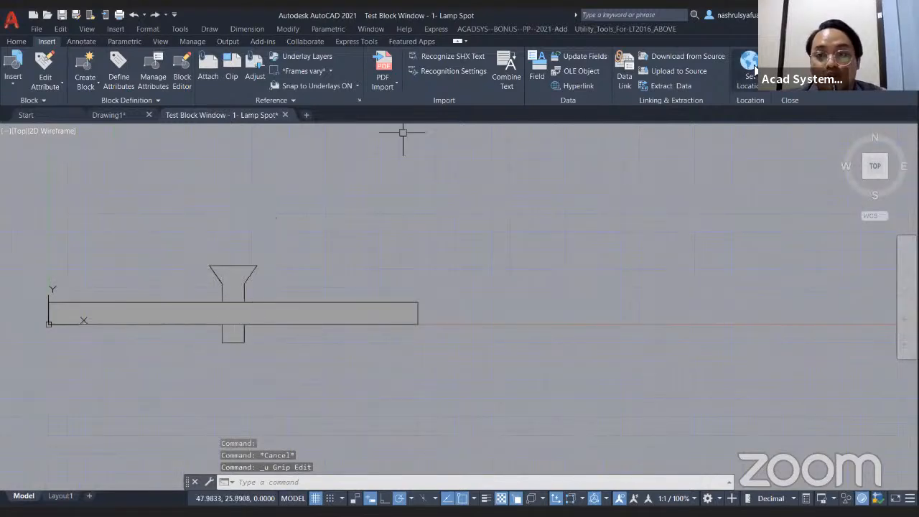
pyautogui.click(790, 68)
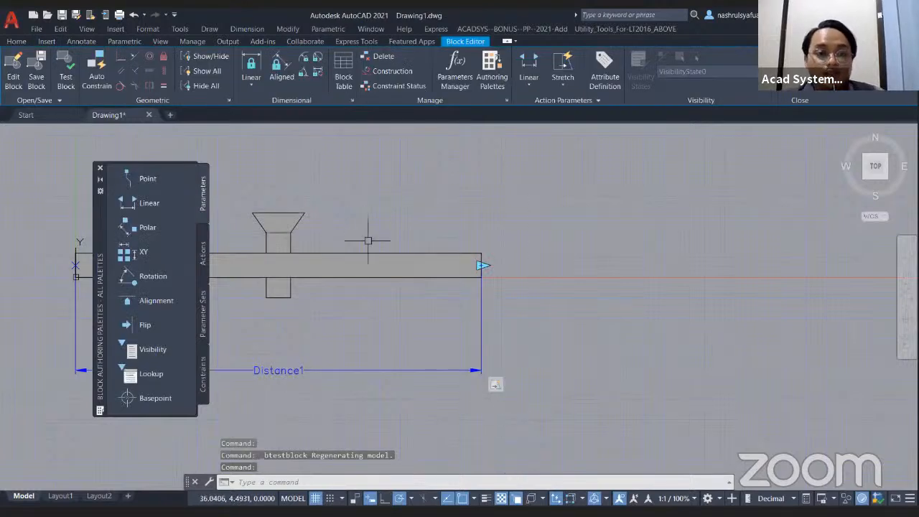
# Add an array action to the linear parameter for the spotlight objects only, with a column distance of 50.
pyautogui.moveTo(377, 201); pyautogui.dragTo(568, 199, button='middle')
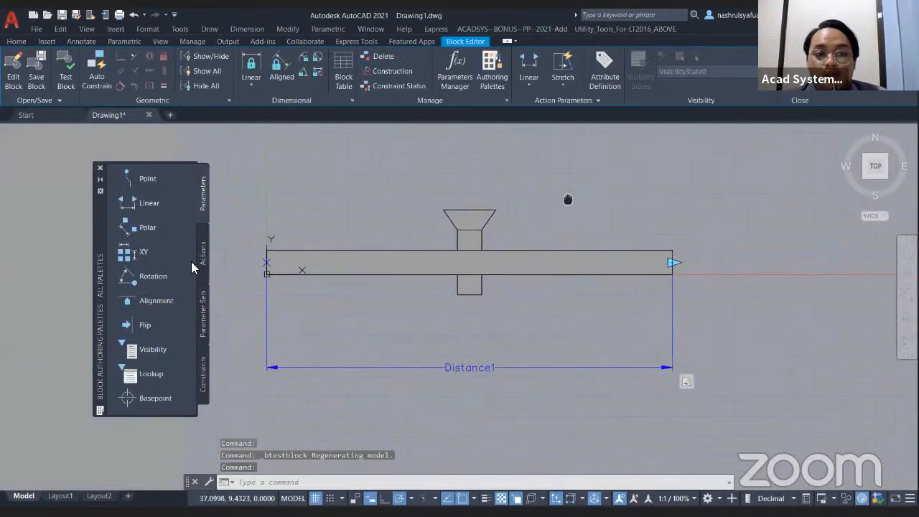
pyautogui.scroll(-4, 428, 284)
pyautogui.click(563, 89)
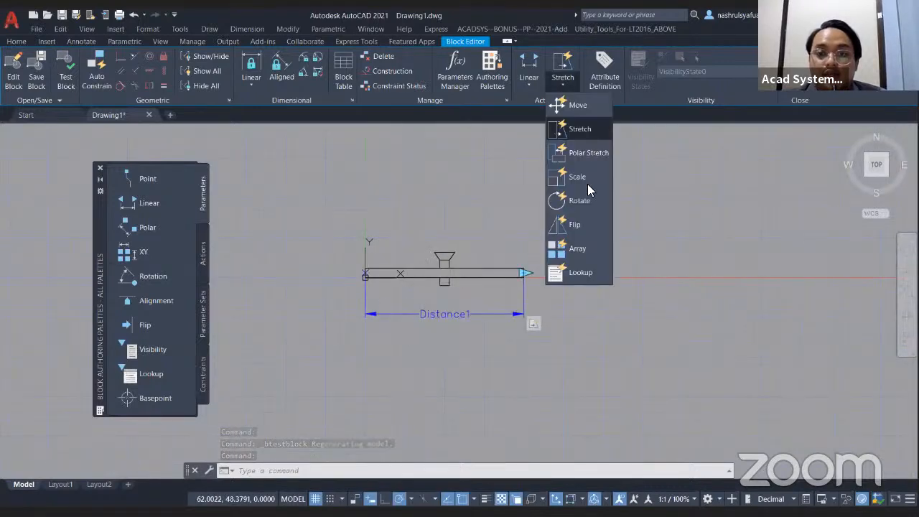
pyautogui.click(579, 249)
pyautogui.scroll(4, 440, 252)
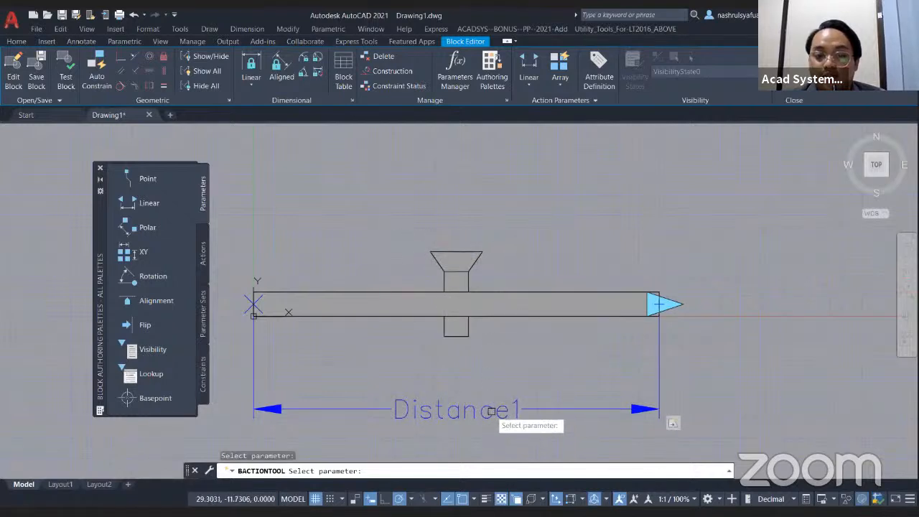
pyautogui.click(491, 411)
pyautogui.click(404, 203)
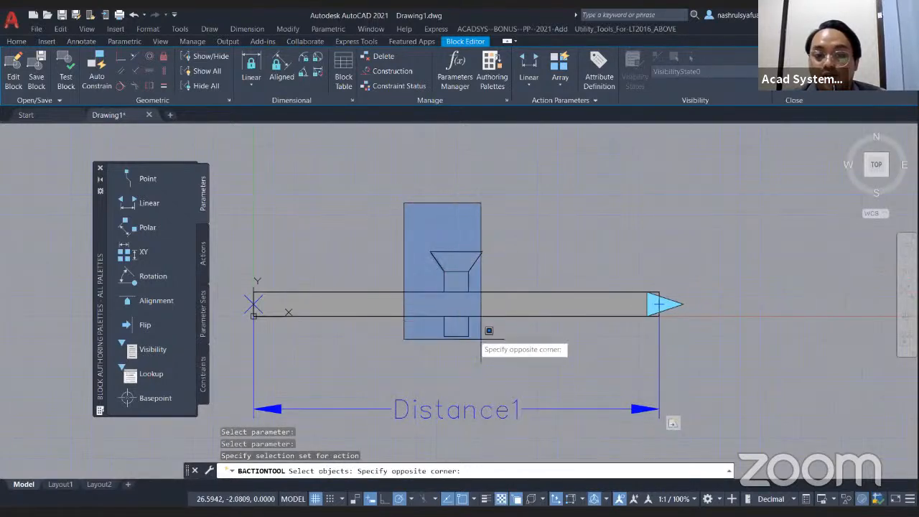
pyautogui.click(532, 372)
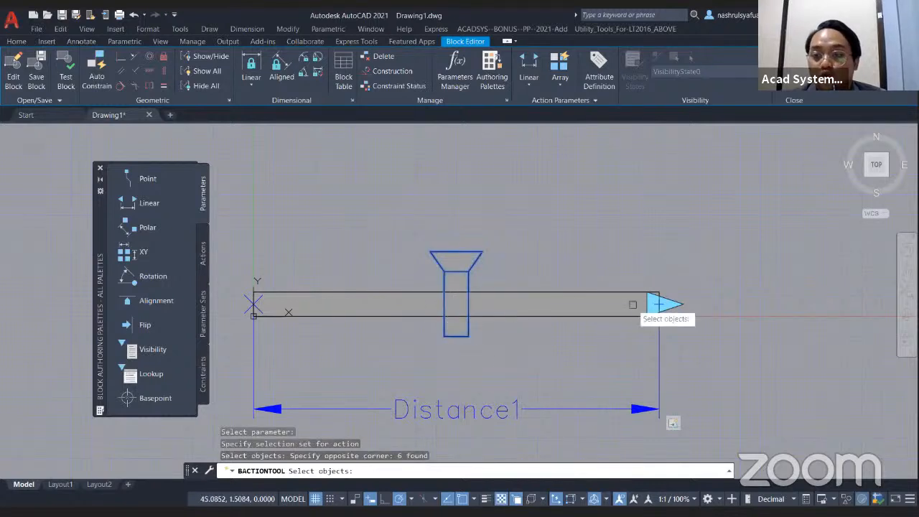
pyautogui.moveTo(618, 343); pyautogui.dragTo(482, 323, button='middle')
pyautogui.scroll(-2, 477, 326)
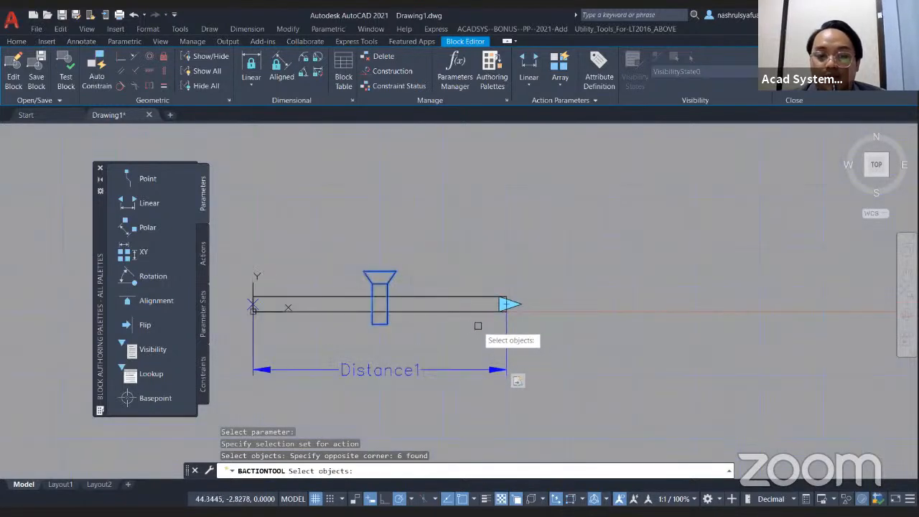
pyautogui.press('Return')
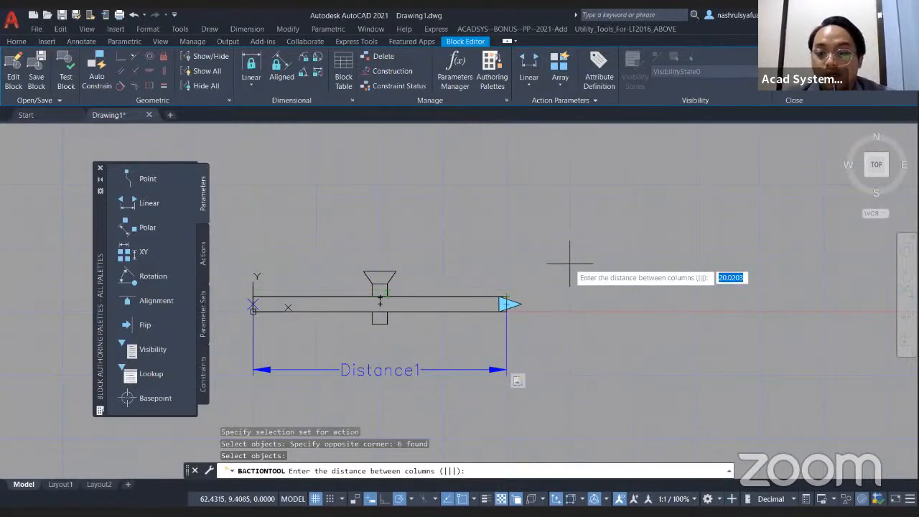
pyautogui.write('50')
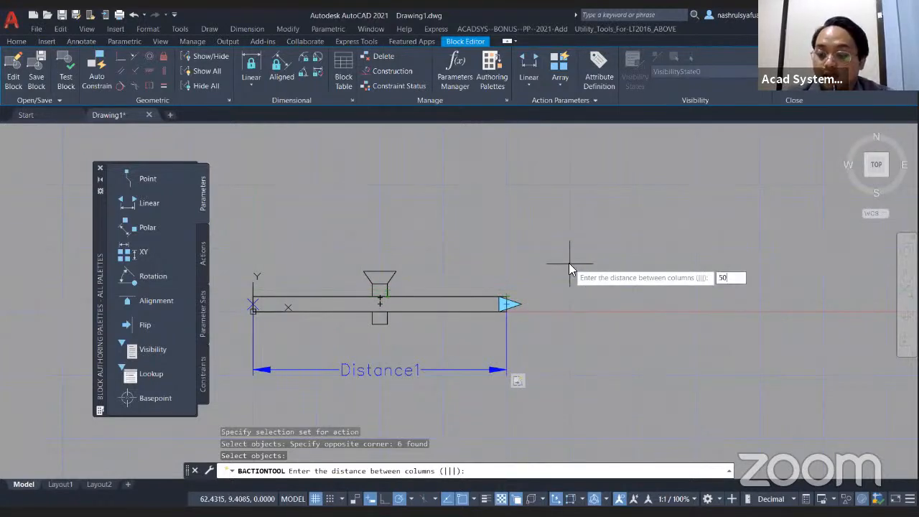
pyautogui.press('Return')
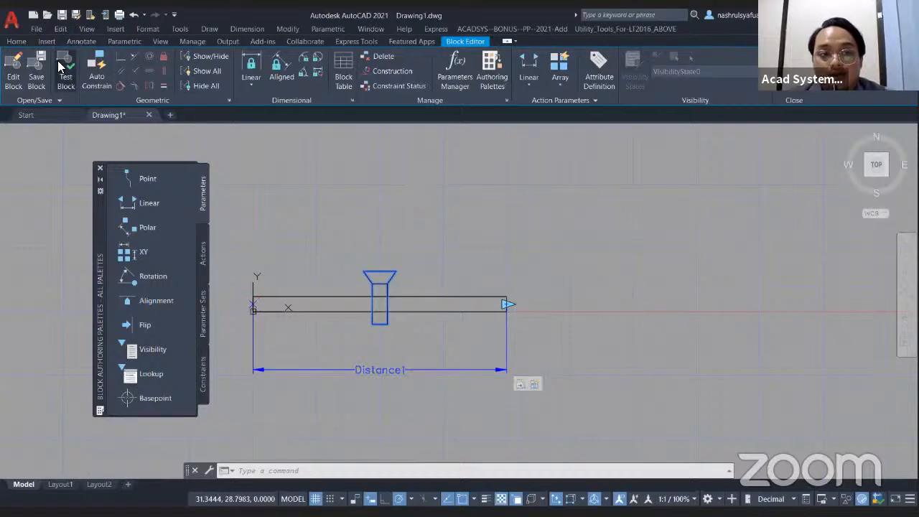
# Test the block by stretching its linear grip to about 100 units so the spotlight repeats, and cancel the stretch.
pyautogui.click(62, 67)
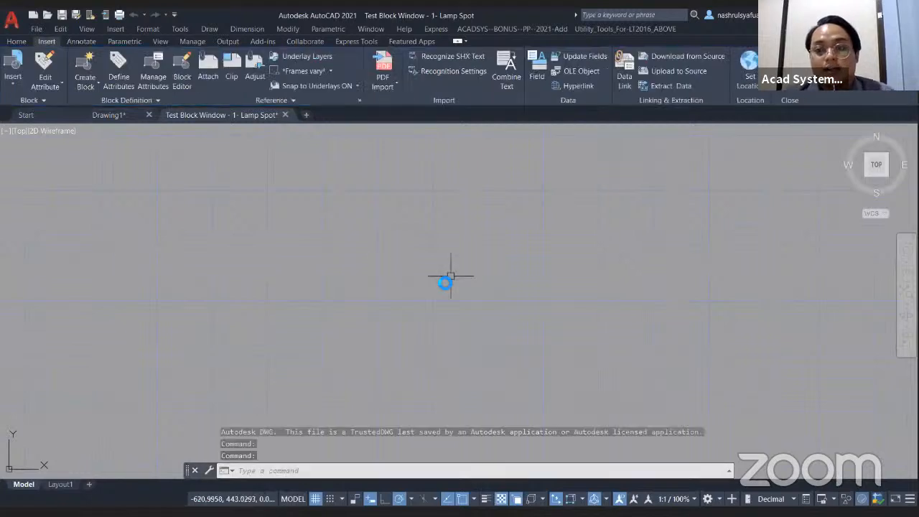
pyautogui.scroll(-3, 364, 275)
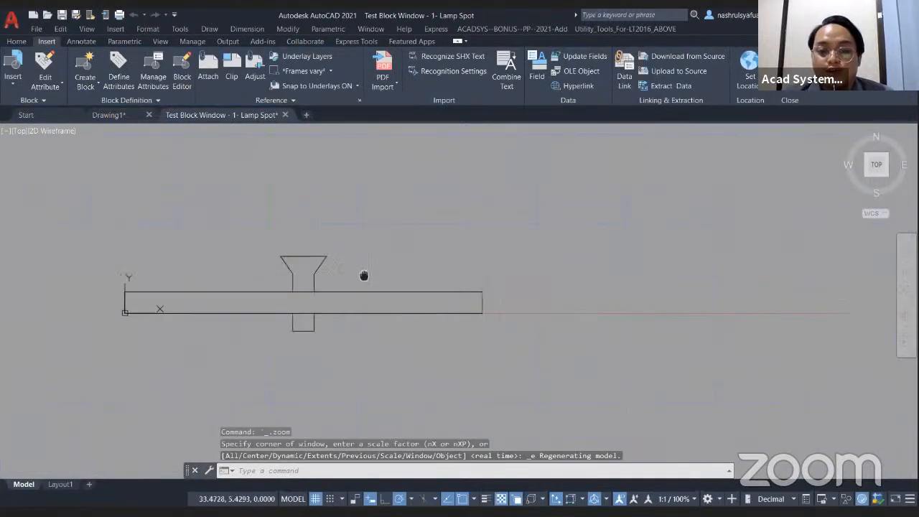
pyautogui.click(446, 295)
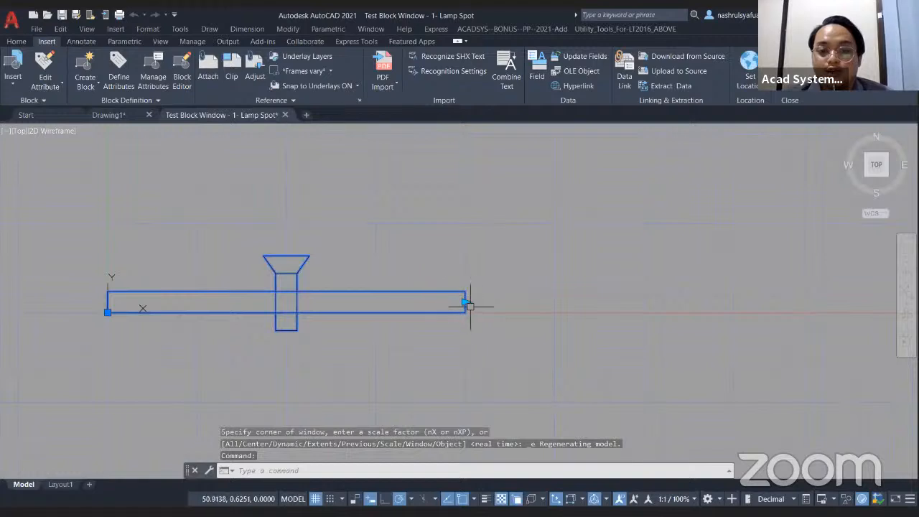
pyautogui.click(465, 301)
pyautogui.moveTo(556, 299); pyautogui.dragTo(404, 319, button='middle')
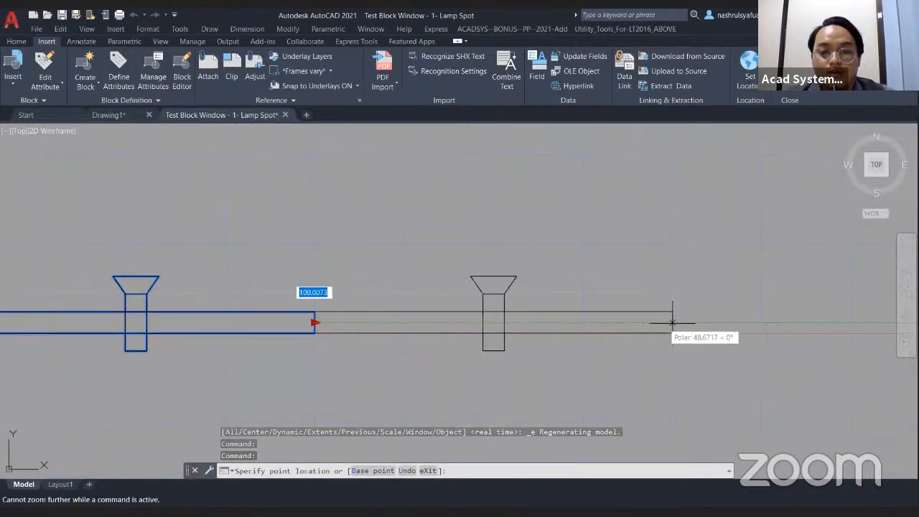
pyautogui.press('Escape')
# Preview a longer grip stretch of about 254 units to check the spotlight array, cancel it and close the test block window.
pyautogui.scroll(-4, 449, 264)
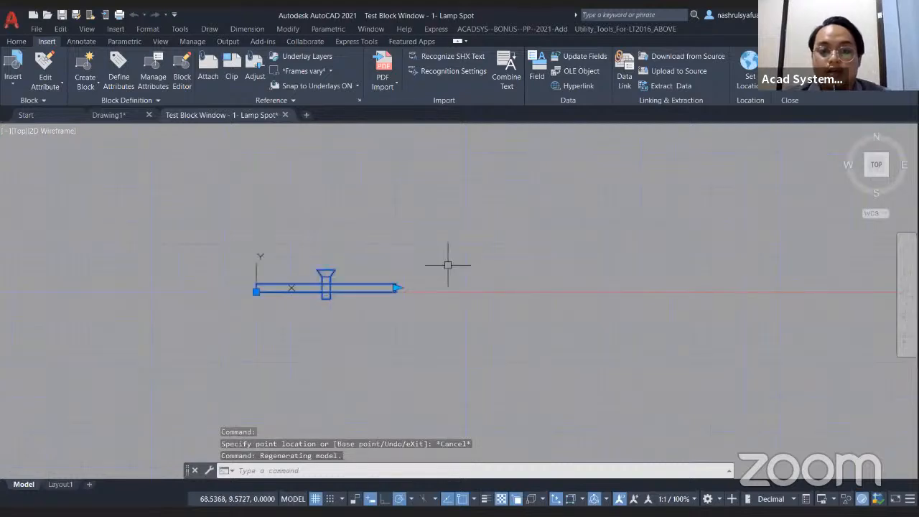
pyautogui.click(397, 288)
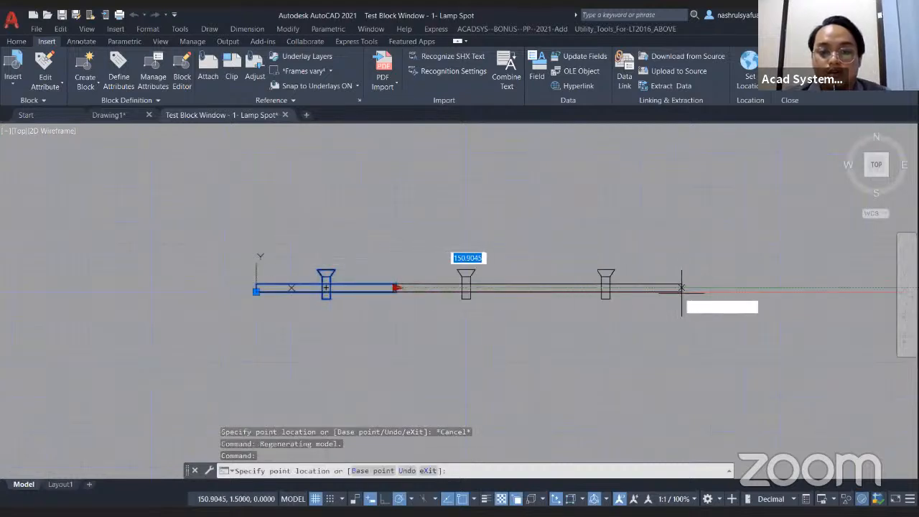
pyautogui.moveTo(693, 290); pyautogui.dragTo(438, 308, button='middle')
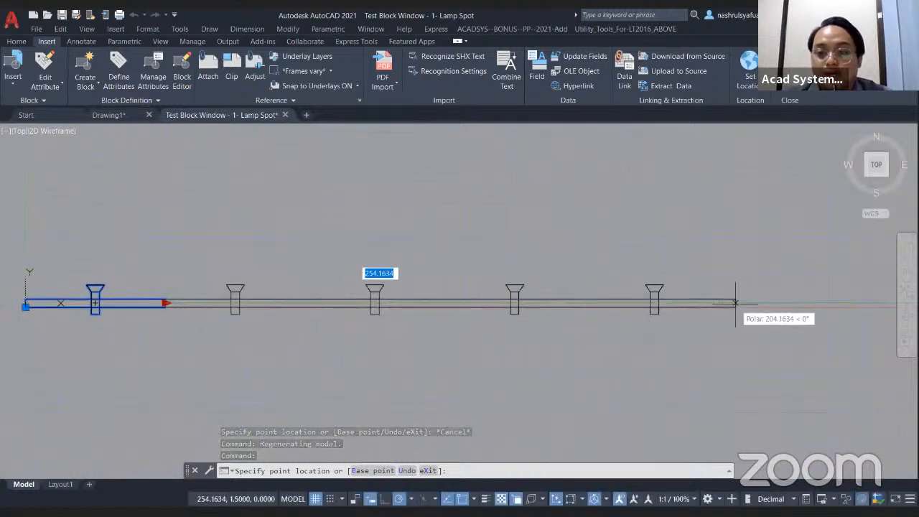
pyautogui.press('Escape')
pyautogui.moveTo(299, 252); pyautogui.dragTo(559, 258, button='middle')
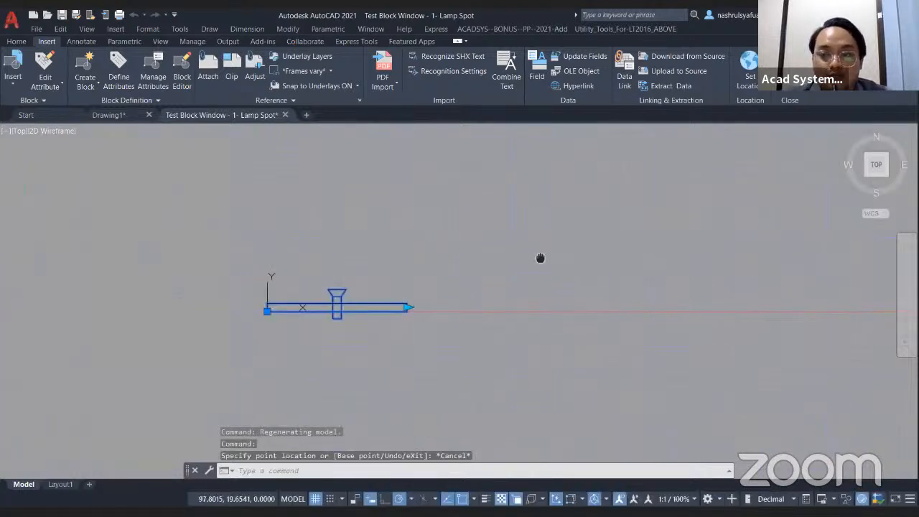
pyautogui.press('Escape')
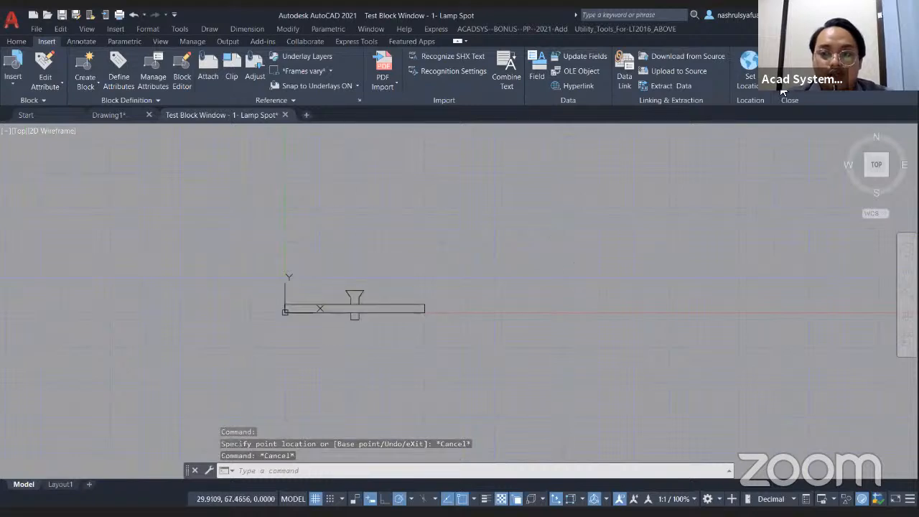
pyautogui.click(285, 115)
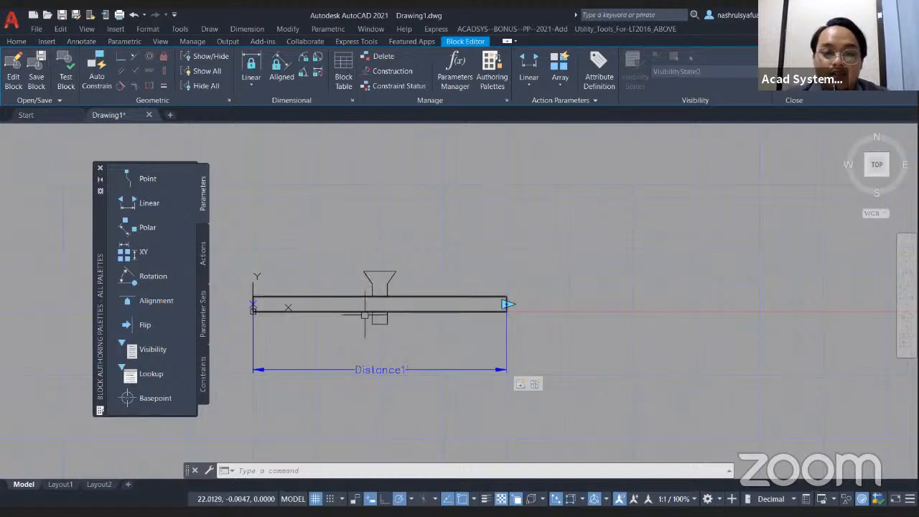
# Set the linear parameter's distance type to Increment with an increment of 50, and close the block editor saving the changes.
pyautogui.write('PR')
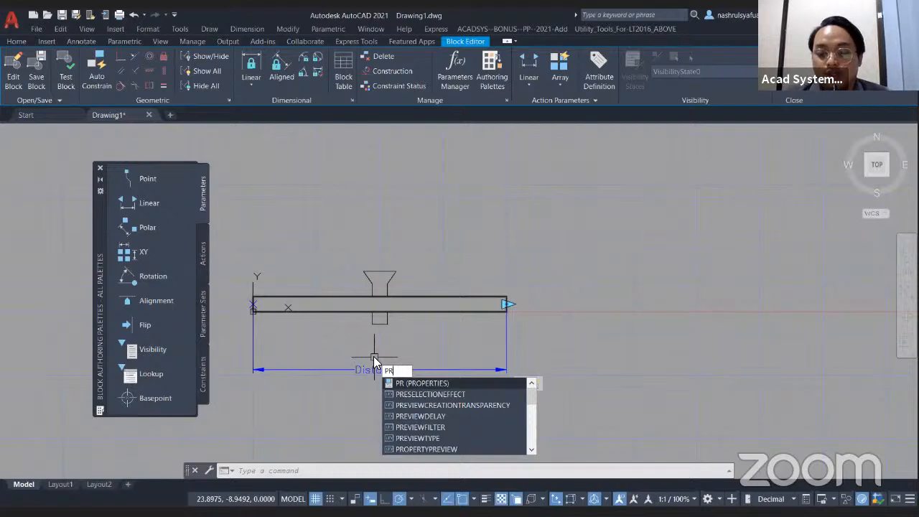
pyautogui.press('Return')
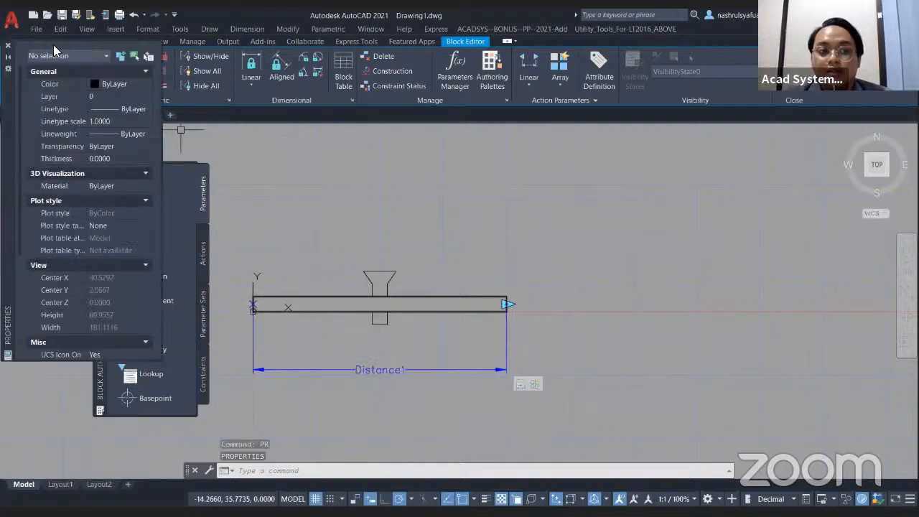
pyautogui.moveTo(8, 93); pyautogui.dragTo(65, 150)
pyautogui.click(357, 370)
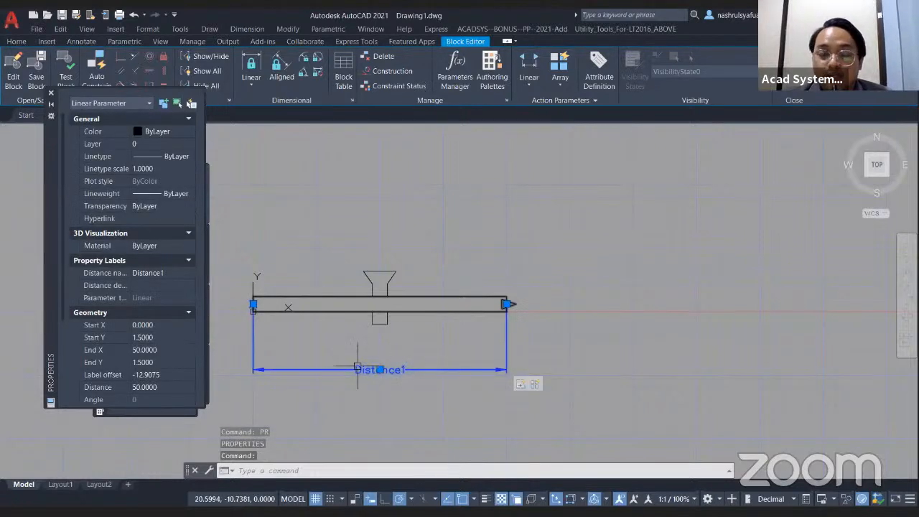
pyautogui.scroll(-5, 151, 288)
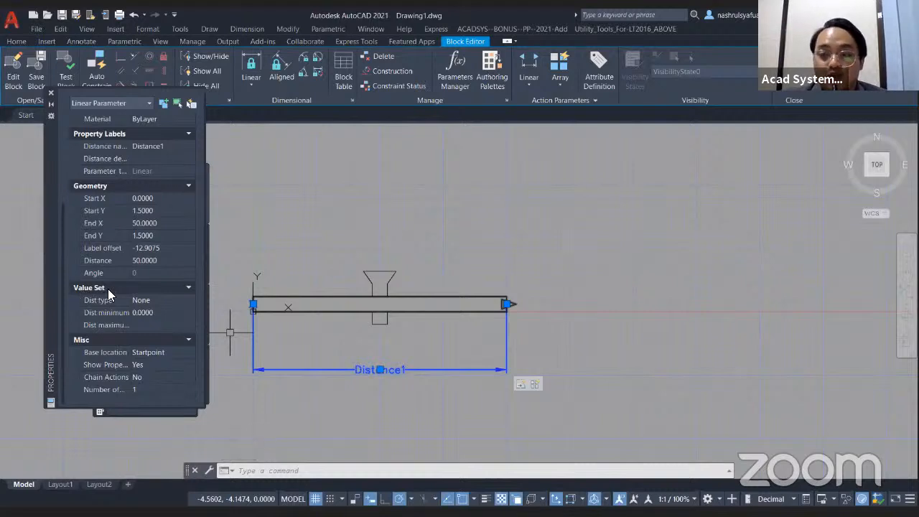
pyautogui.click(161, 302)
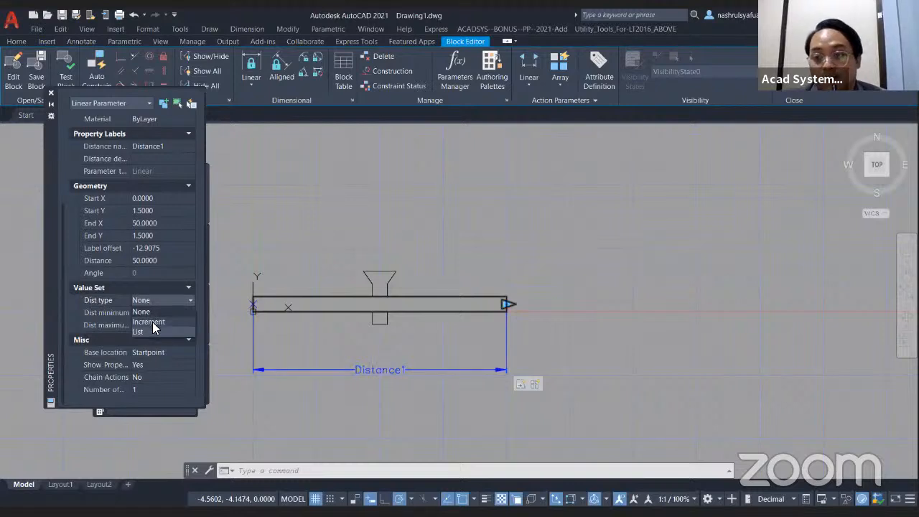
pyautogui.click(152, 324)
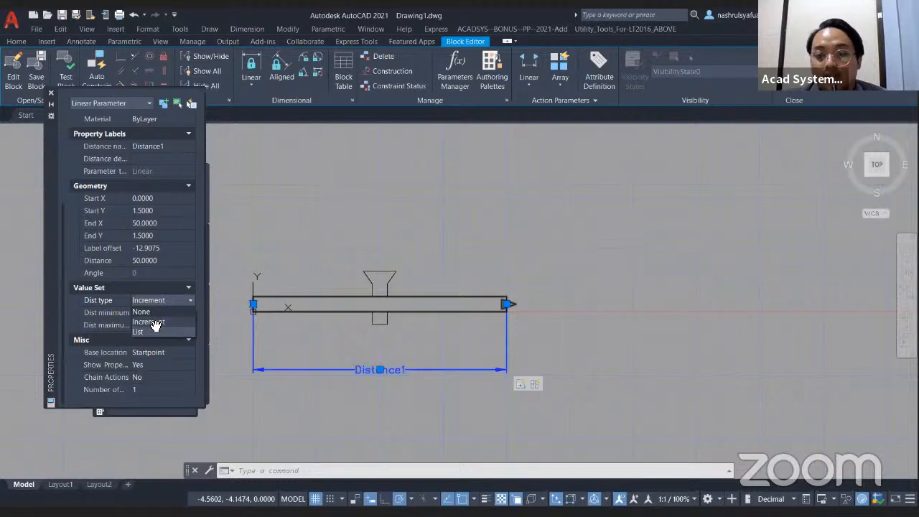
pyautogui.click(141, 316)
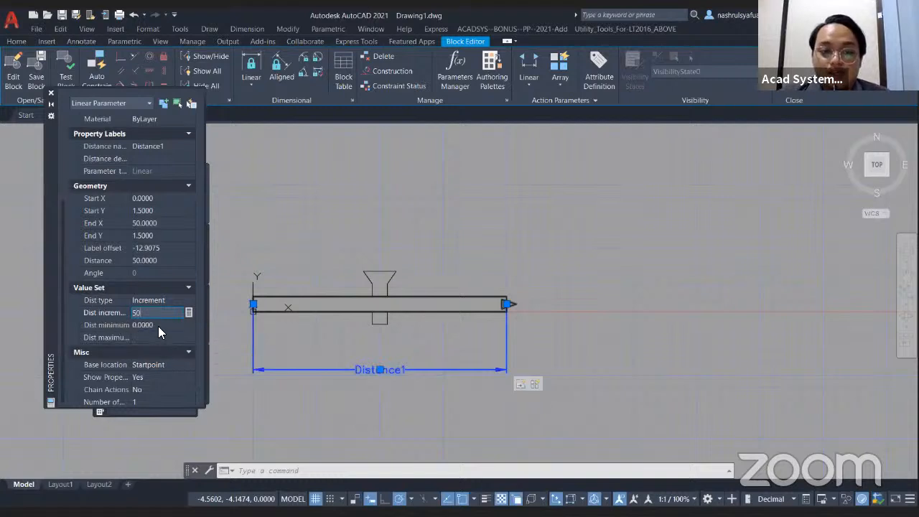
pyautogui.click(160, 326)
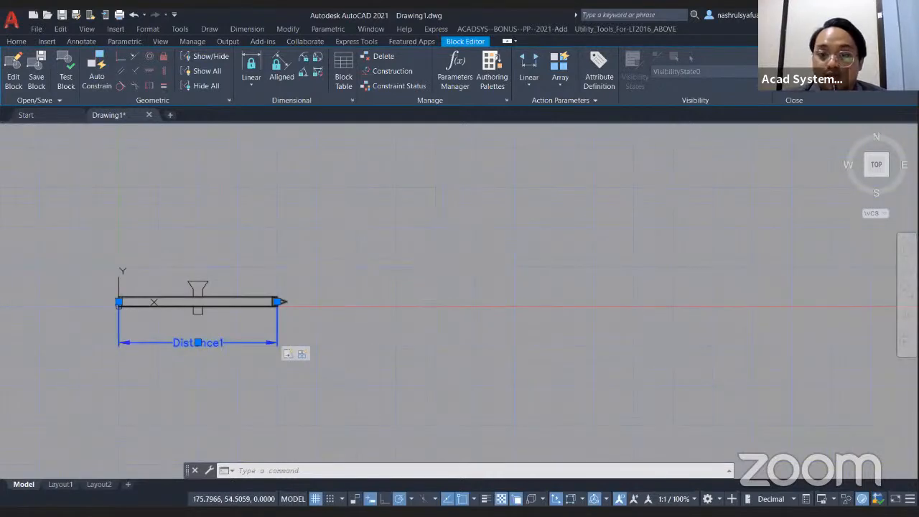
pyautogui.click(794, 66)
pyautogui.click(460, 249)
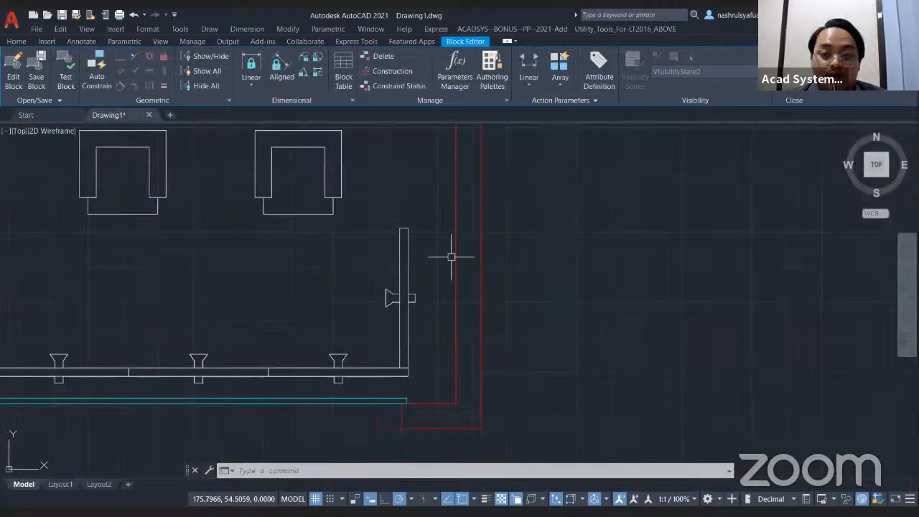
# Stretch the vertical lamp block along the room's right wall upward to a length of 400.
pyautogui.click(404, 231)
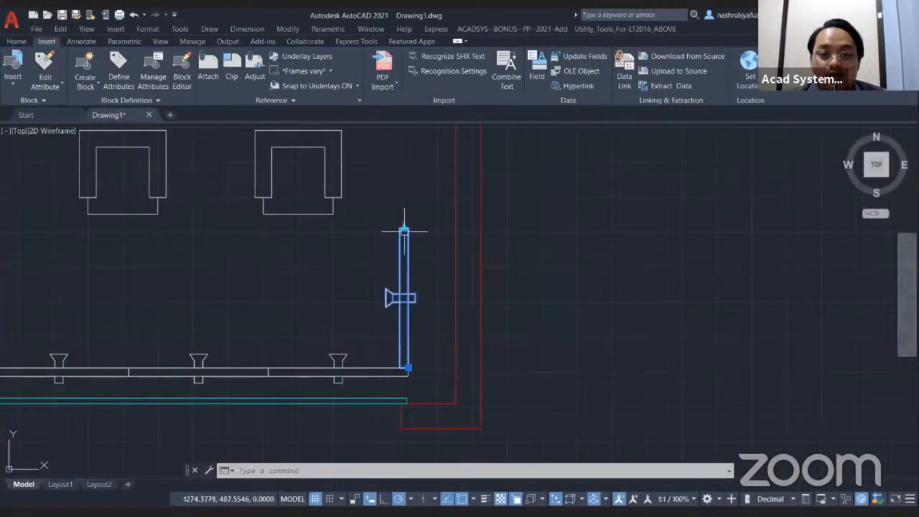
pyautogui.scroll(-4, 404, 229)
pyautogui.click(438, 317)
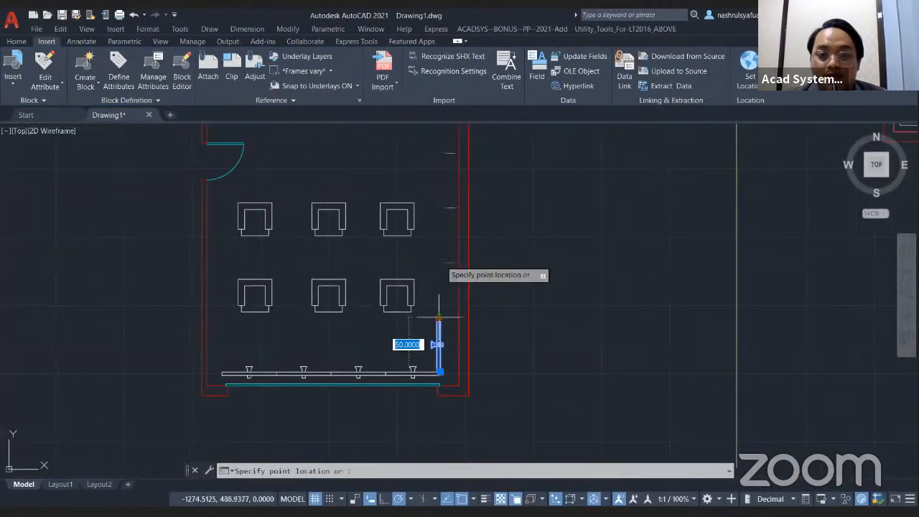
pyautogui.moveTo(439, 222); pyautogui.dragTo(430, 416, button='middle')
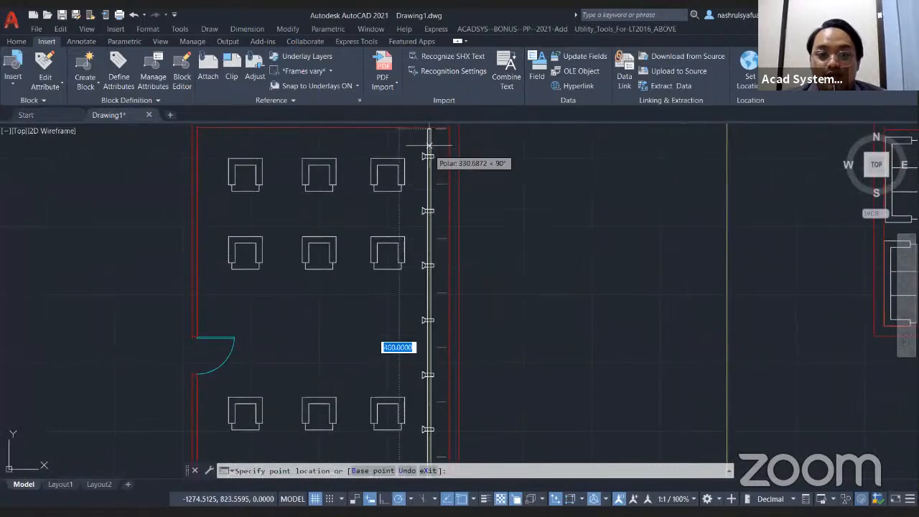
pyautogui.click(429, 146)
pyautogui.press('Escape')
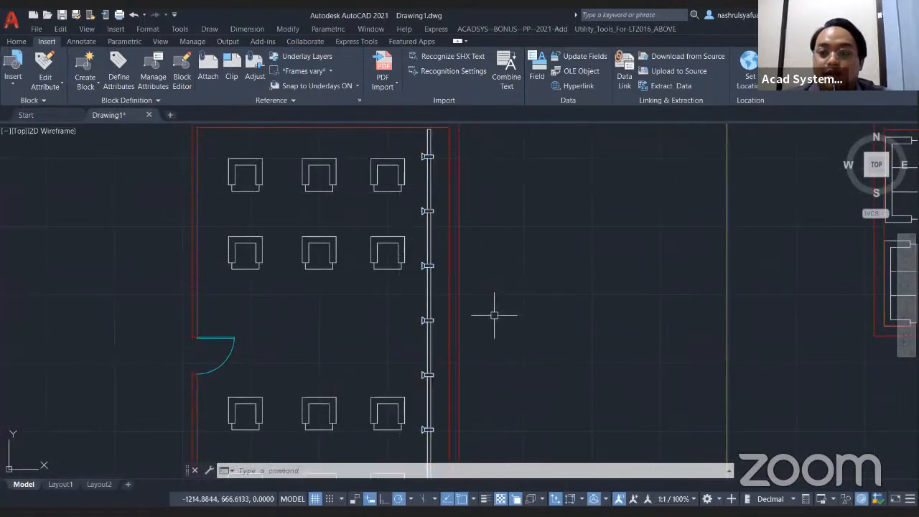
# Examine the spotlights along the stretched vertical bar and compare them with the separate lamp blocks along the room's bottom wall.
pyautogui.scroll(-2, 494, 314)
pyautogui.scroll(2, 460, 281)
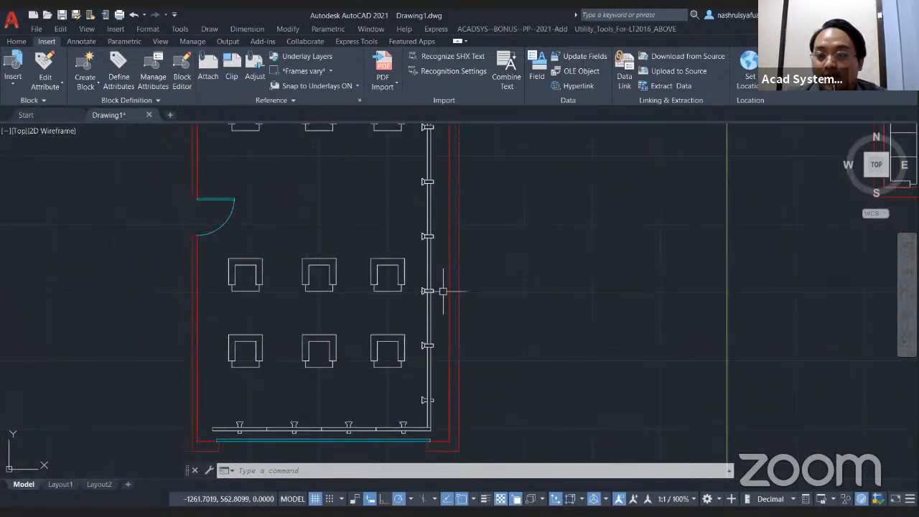
pyautogui.scroll(5, 443, 291)
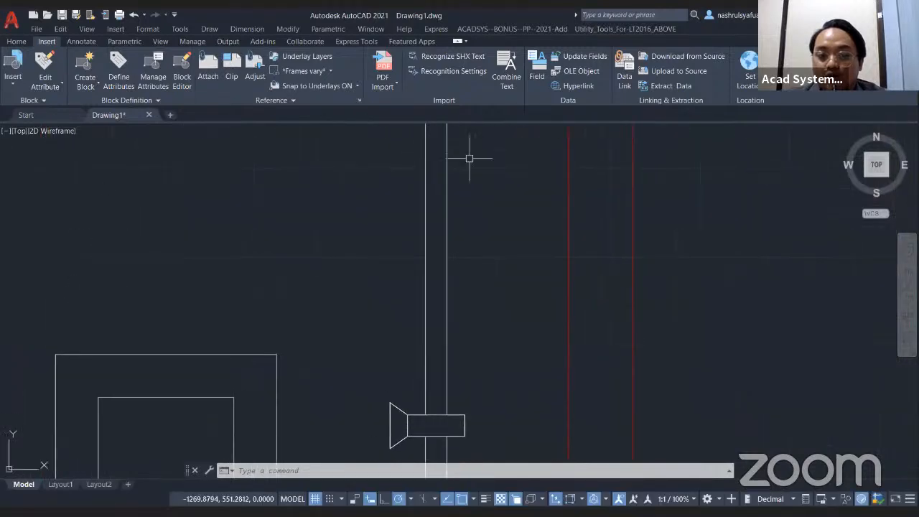
pyautogui.moveTo(429, 408)
pyautogui.mouseDown(button='middle')
pyautogui.moveTo(429, 453)
pyautogui.moveTo(435, 167)
pyautogui.mouseUp(button='middle')
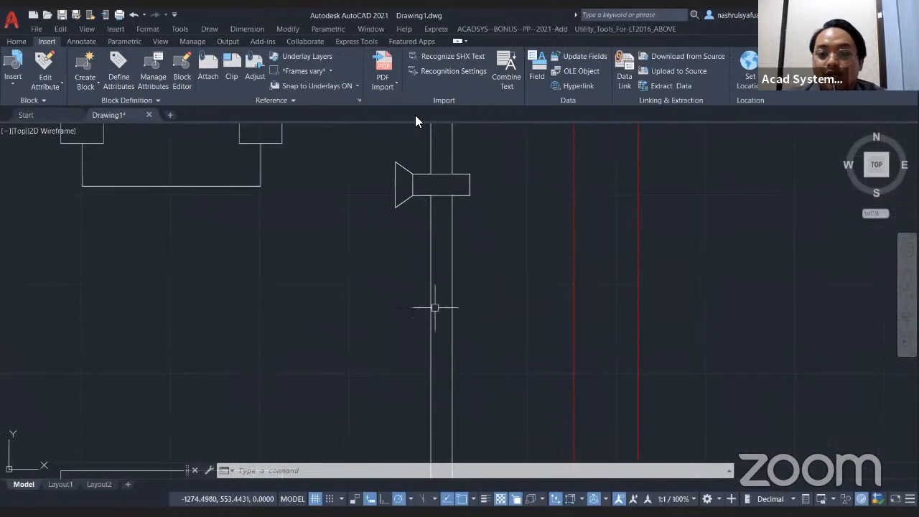
pyautogui.scroll(-3, 434, 337)
pyautogui.moveTo(349, 369); pyautogui.dragTo(564, 180, button='middle')
pyautogui.moveTo(425, 310); pyautogui.dragTo(542, 181, button='middle')
pyautogui.scroll(4, 389, 275)
pyautogui.moveTo(359, 278); pyautogui.dragTo(238, 281, button='middle')
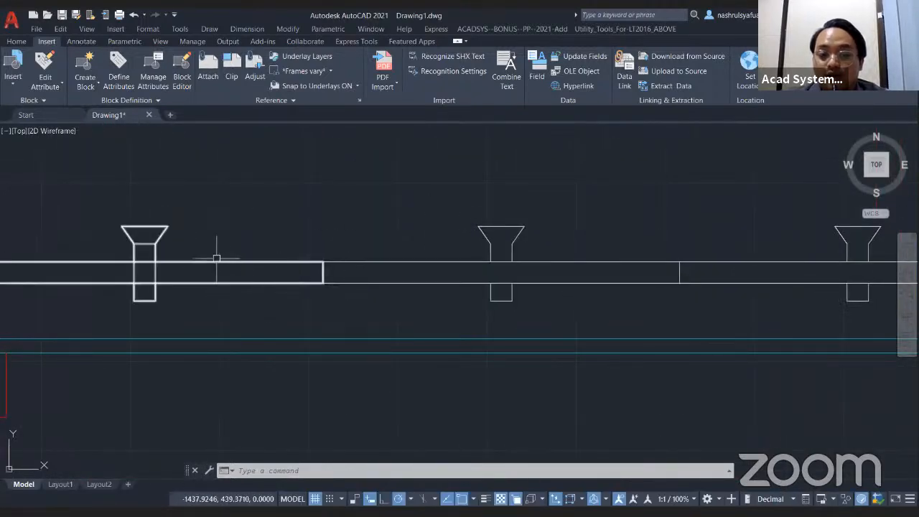
pyautogui.scroll(-4, 402, 236)
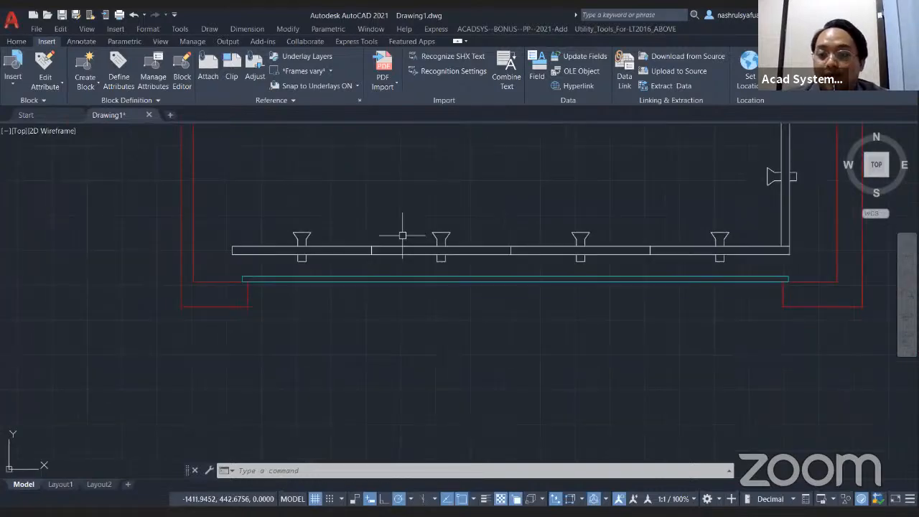
# Open the "1-window base" block from the Visibility section in the block editor.
pyautogui.scroll(-8, 402, 236)
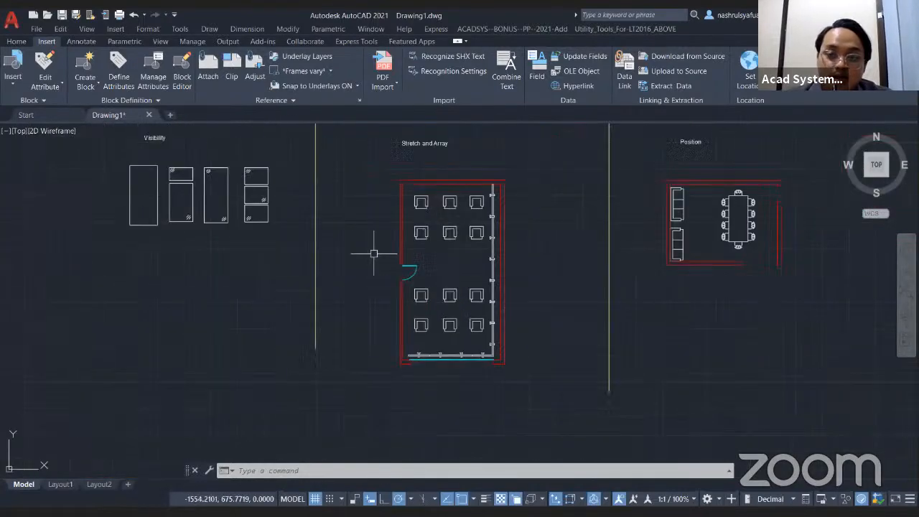
pyautogui.scroll(-3, 373, 253)
pyautogui.scroll(3, 360, 233)
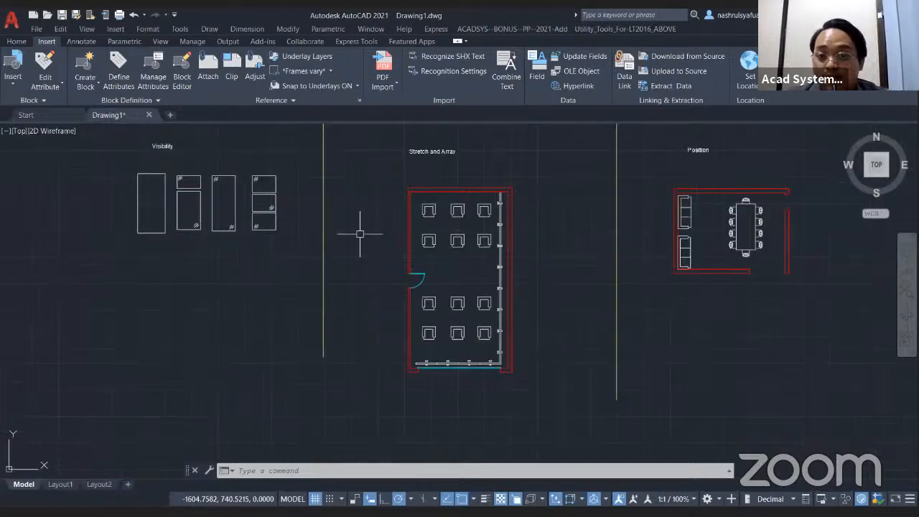
pyautogui.moveTo(358, 235); pyautogui.dragTo(529, 318, button='middle')
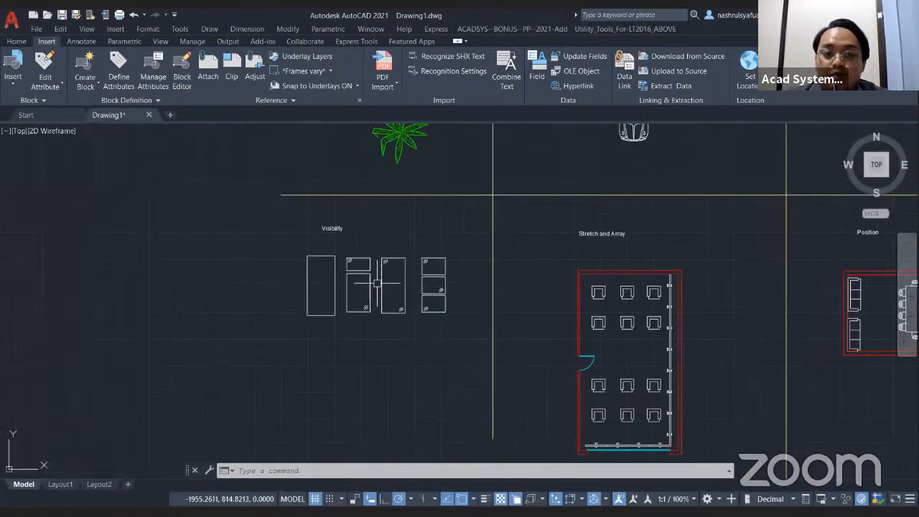
pyautogui.scroll(2, 366, 272)
pyautogui.moveTo(344, 247); pyautogui.dragTo(417, 253, button='middle')
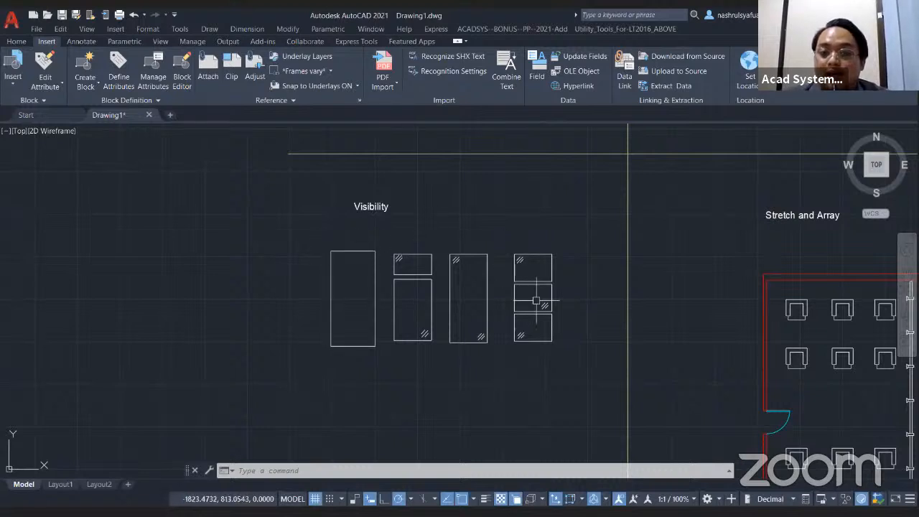
pyautogui.scroll(4, 348, 258)
pyautogui.scroll(-2, 350, 255)
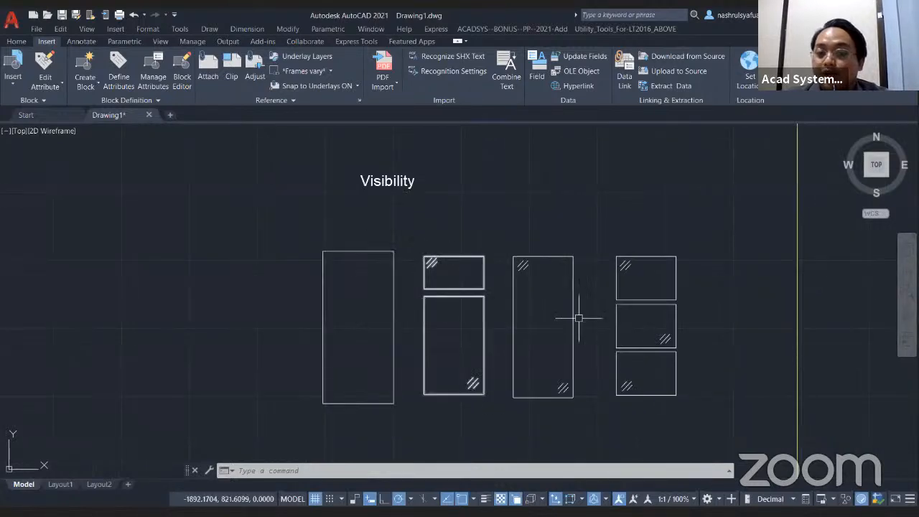
pyautogui.doubleClick(340, 251)
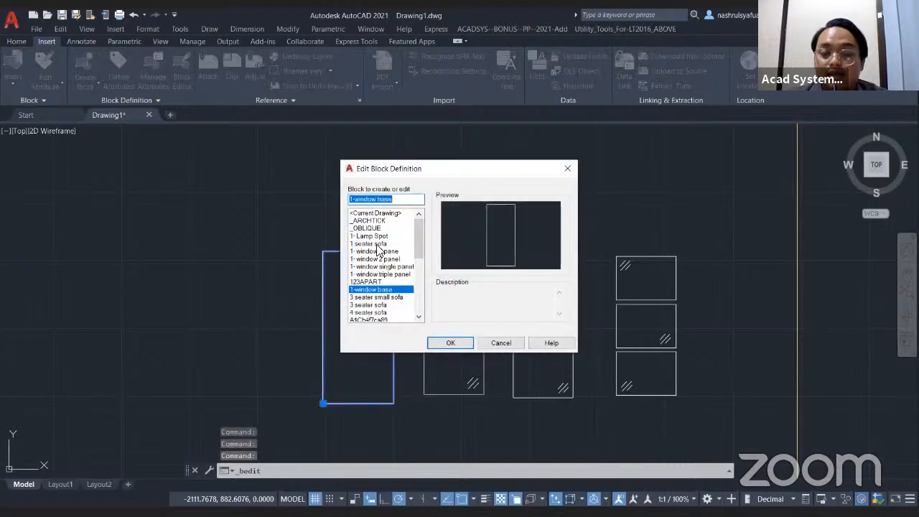
pyautogui.click(452, 343)
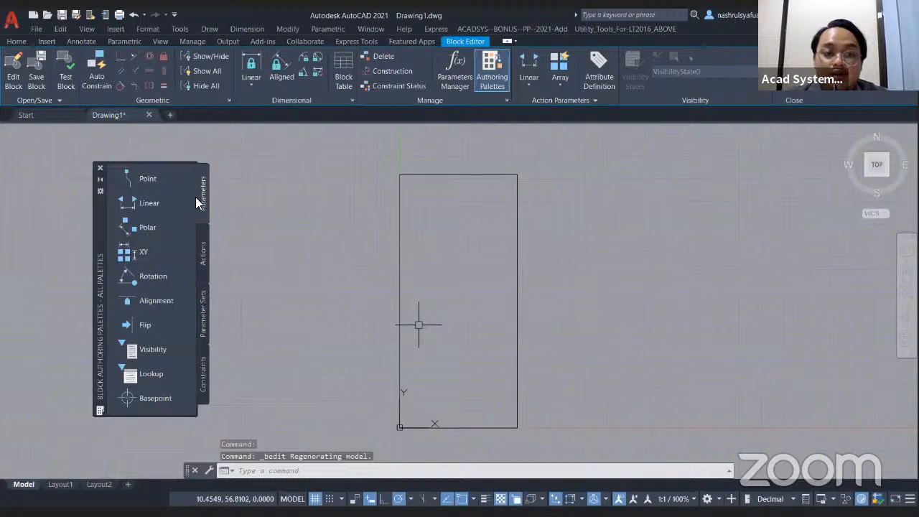
# Add a visibility parameter at the lower-left endpoint of the window base rectangle.
pyautogui.click(130, 349)
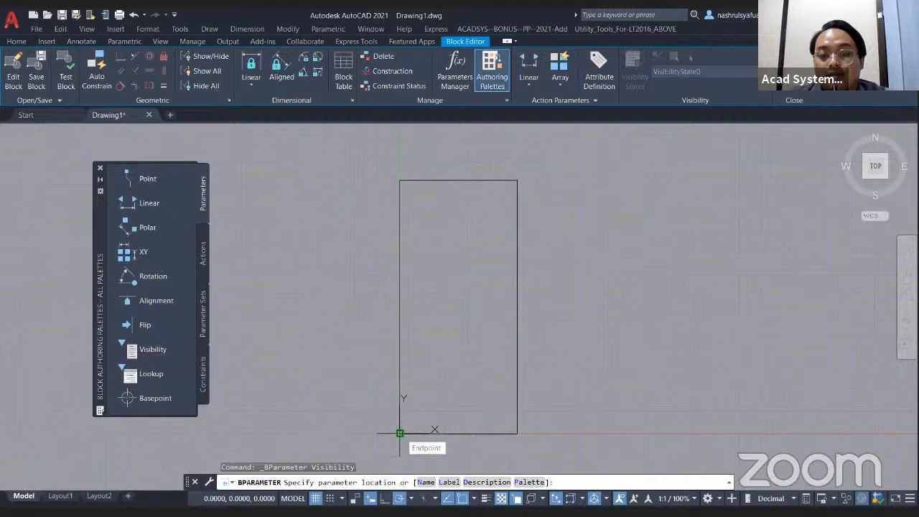
pyautogui.click(400, 434)
pyautogui.scroll(-1, 471, 368)
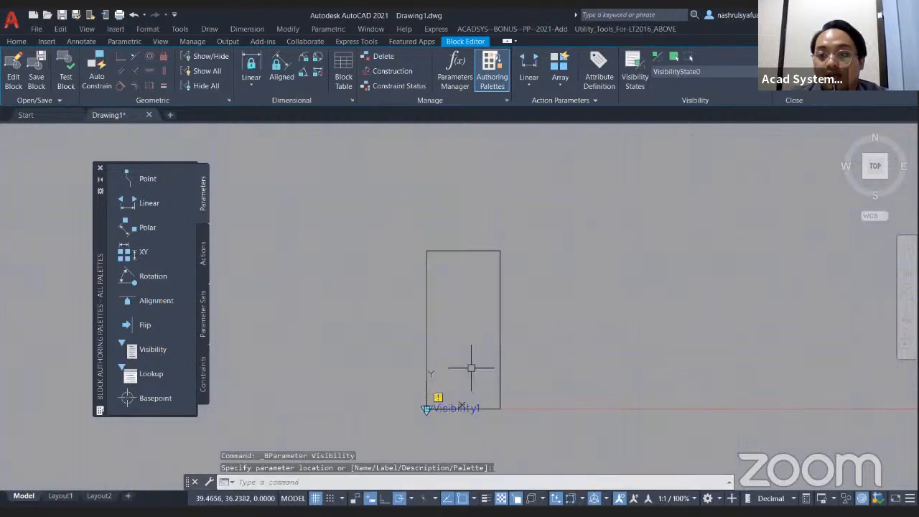
pyautogui.moveTo(462, 354); pyautogui.dragTo(462, 325, button='middle')
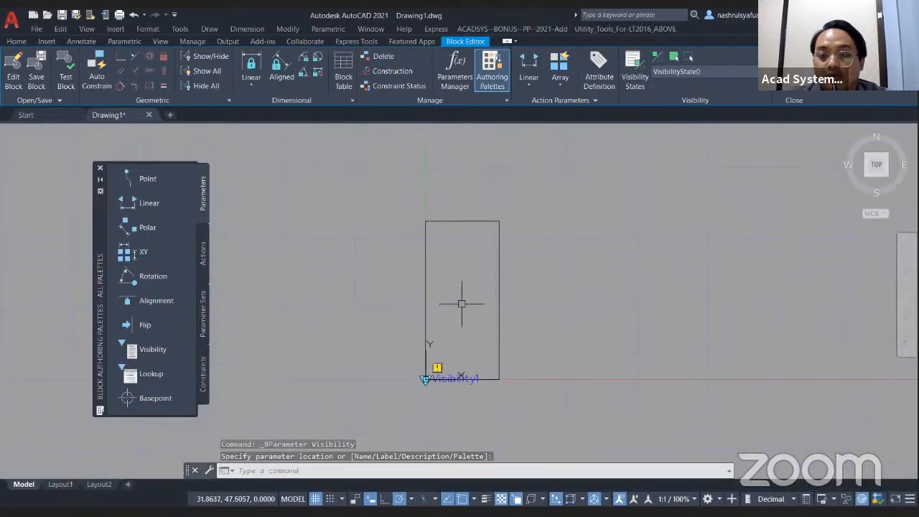
# Rename the window block's default visibility state to 0.
pyautogui.click(706, 71)
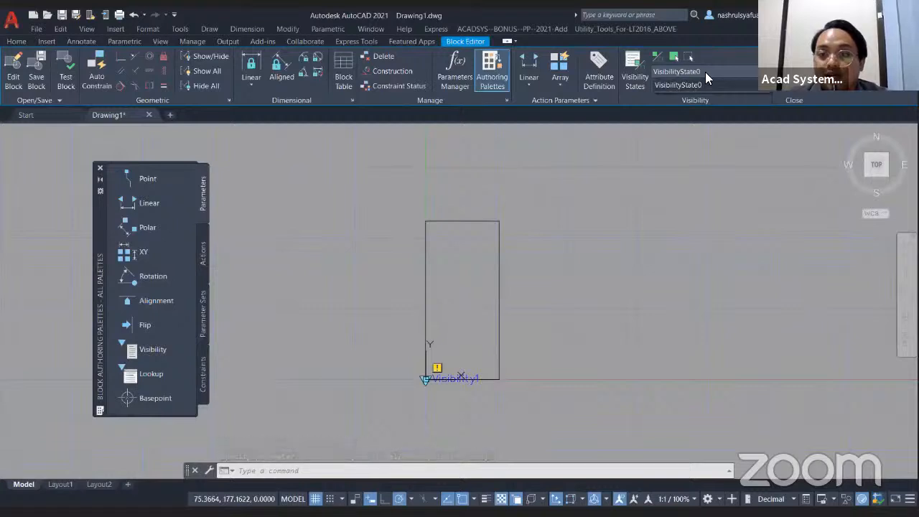
pyautogui.click(638, 94)
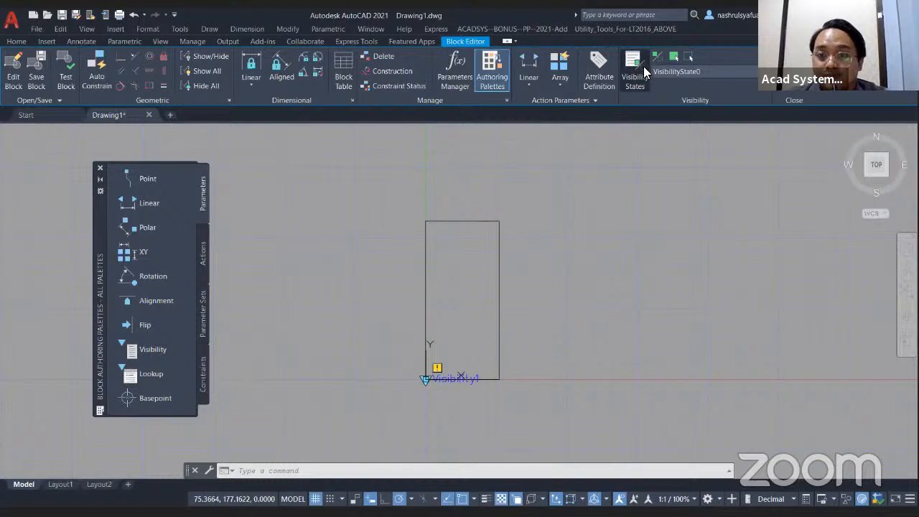
pyautogui.click(635, 69)
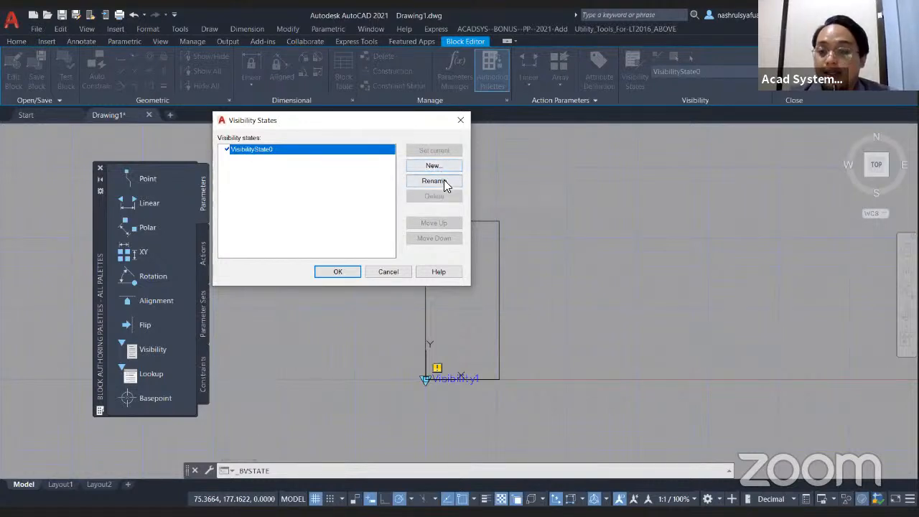
pyautogui.click(444, 179)
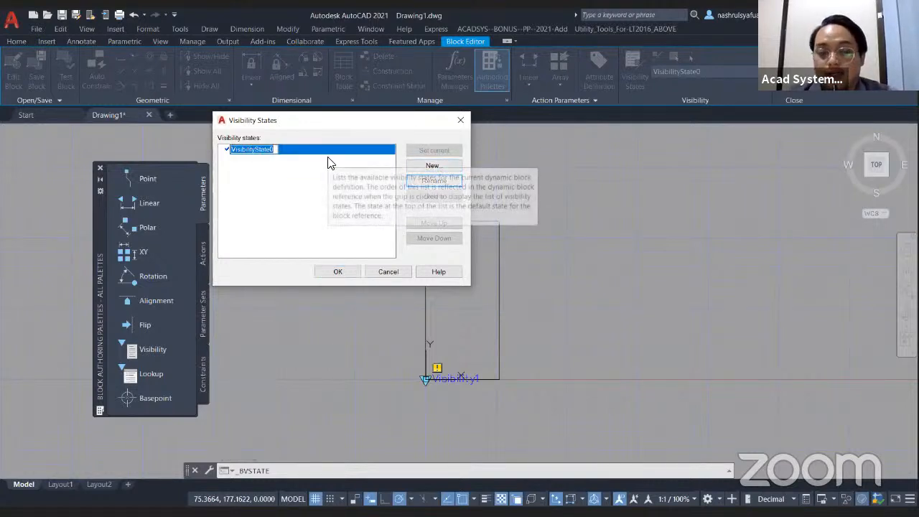
pyautogui.write('0')
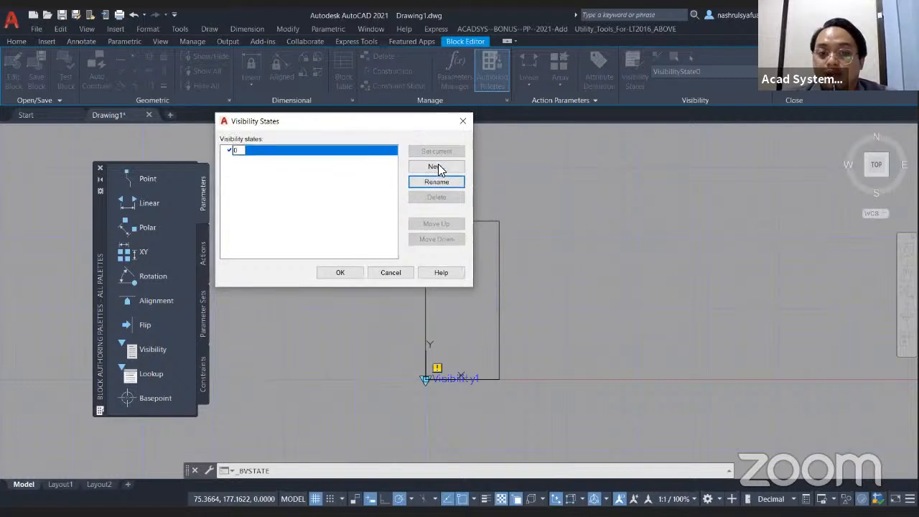
# Create visibility states 1, 2 and 3, leaving the visibility of existing objects unchanged in each, and accept the list.
pyautogui.click(435, 165)
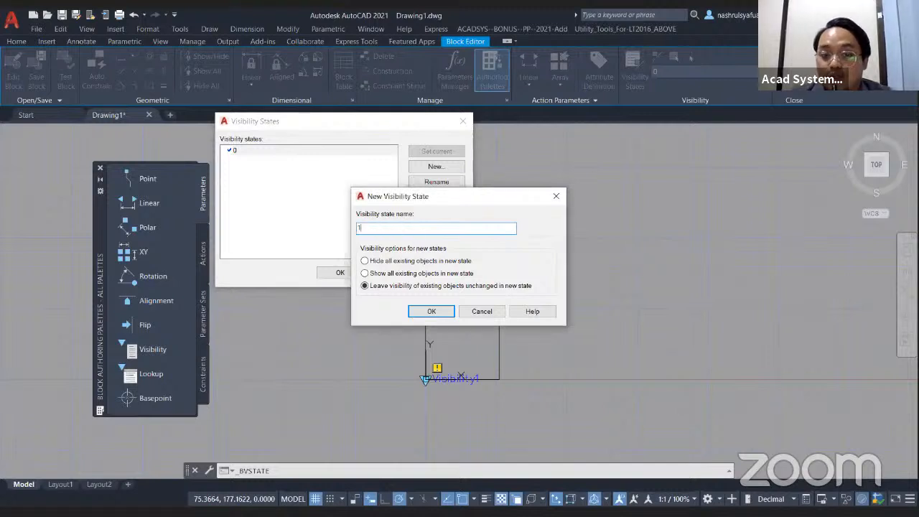
pyautogui.click(432, 311)
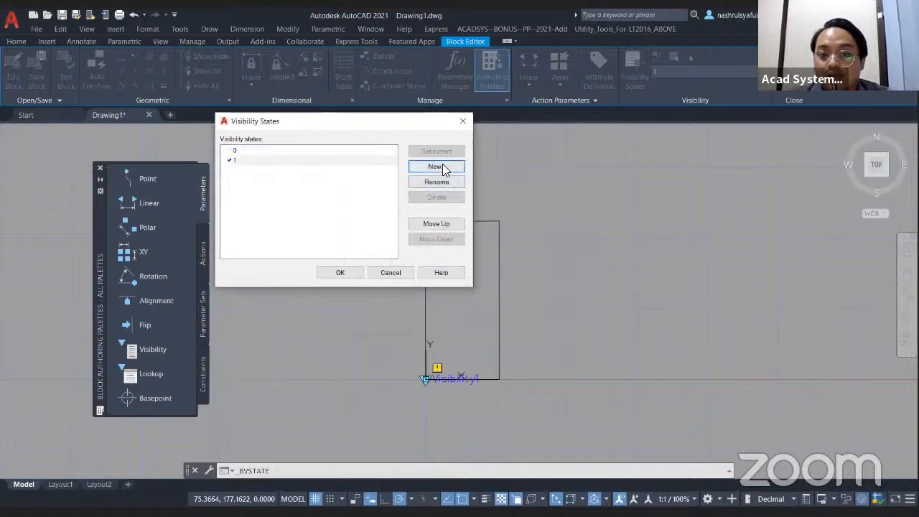
pyautogui.click(443, 165)
pyautogui.write('2')
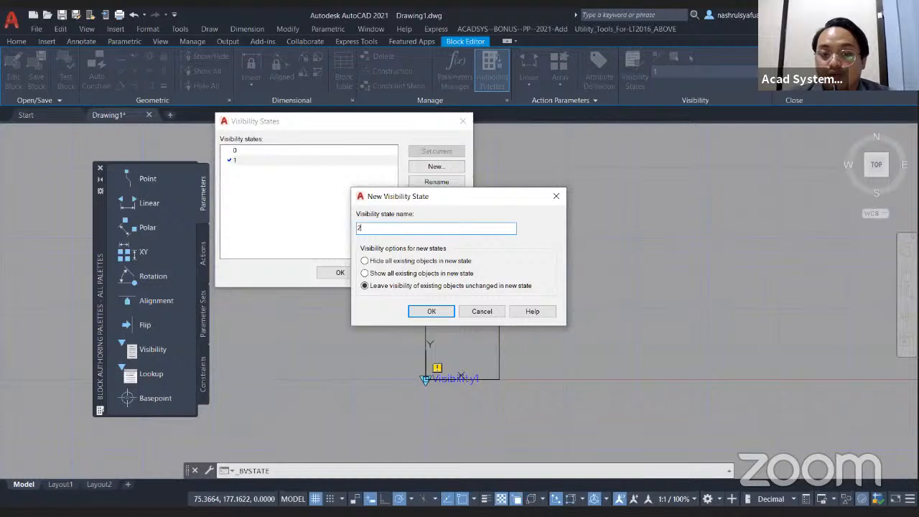
pyautogui.click(432, 311)
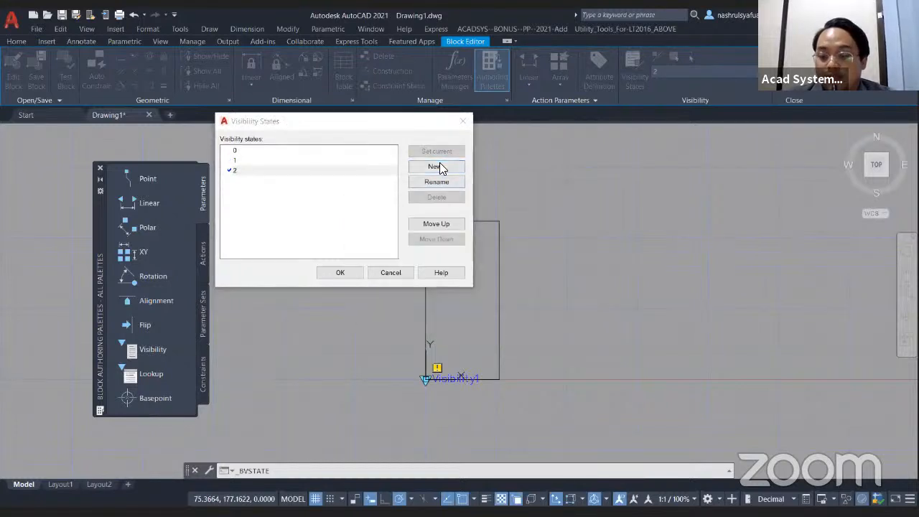
pyautogui.click(438, 167)
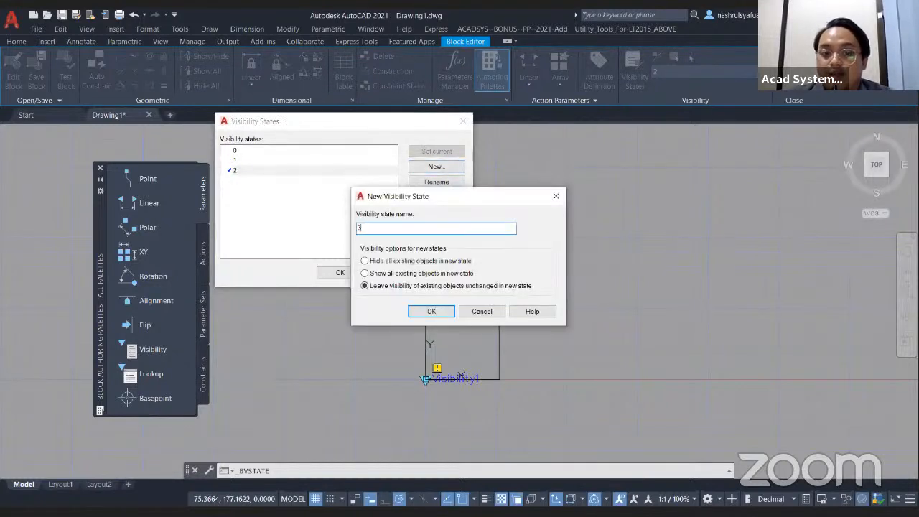
pyautogui.click(404, 314)
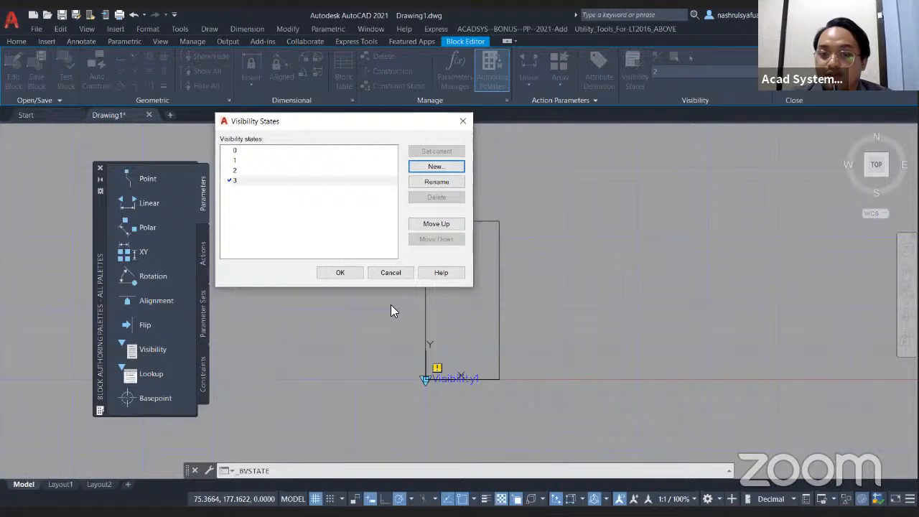
pyautogui.click(341, 274)
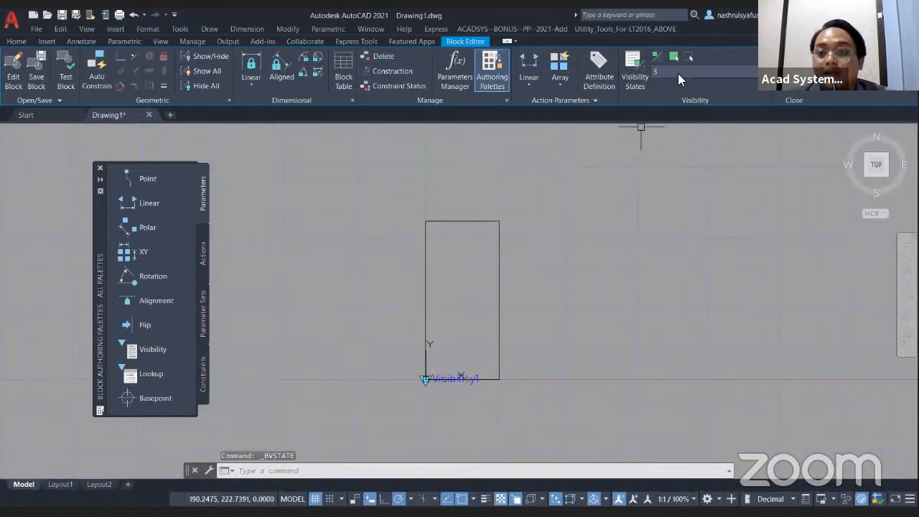
# With visibility state 3 current, insert the "1- window triple panel" block at the base rectangle's lower-left corner.
pyautogui.click(678, 73)
pyautogui.click(664, 122)
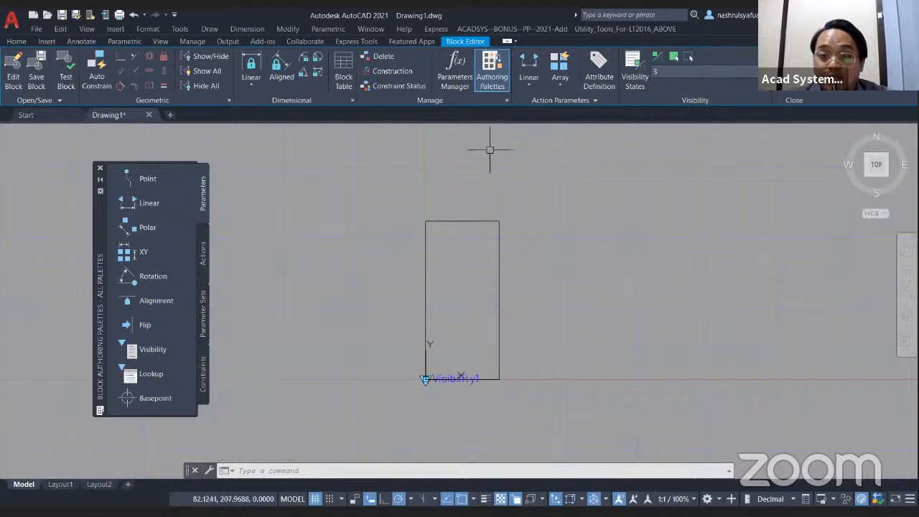
pyautogui.click(47, 41)
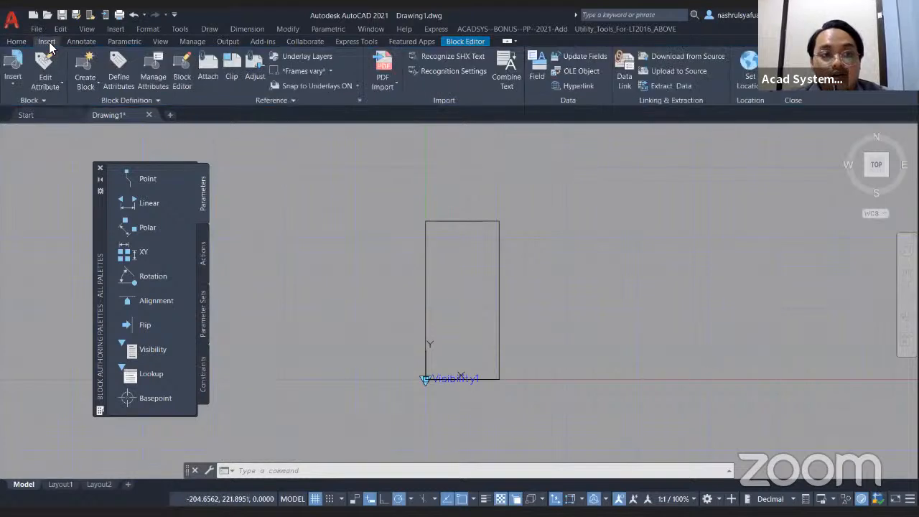
pyautogui.click(12, 69)
pyautogui.scroll(-2, 91, 266)
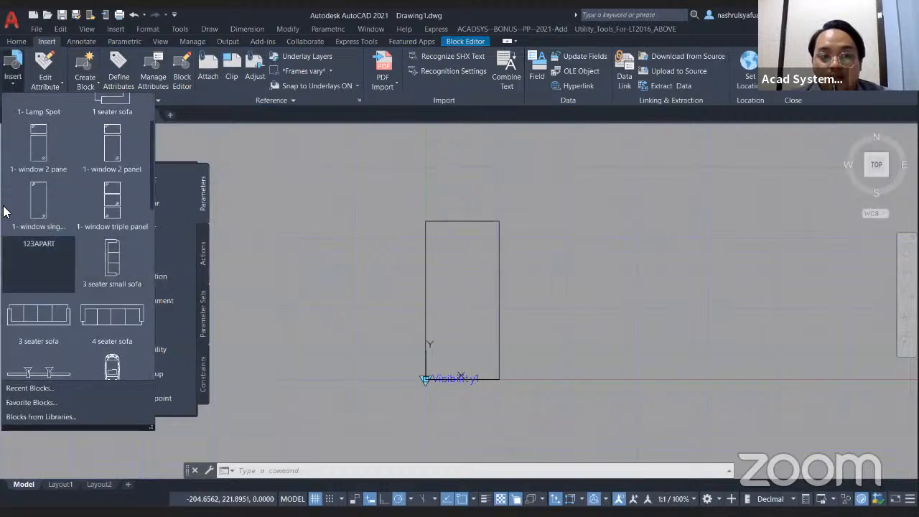
pyautogui.click(112, 219)
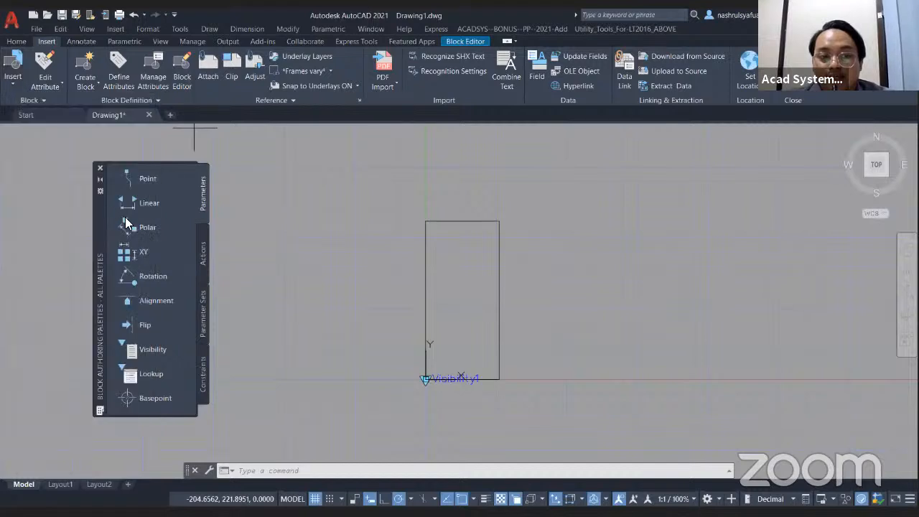
pyautogui.scroll(6, 426, 379)
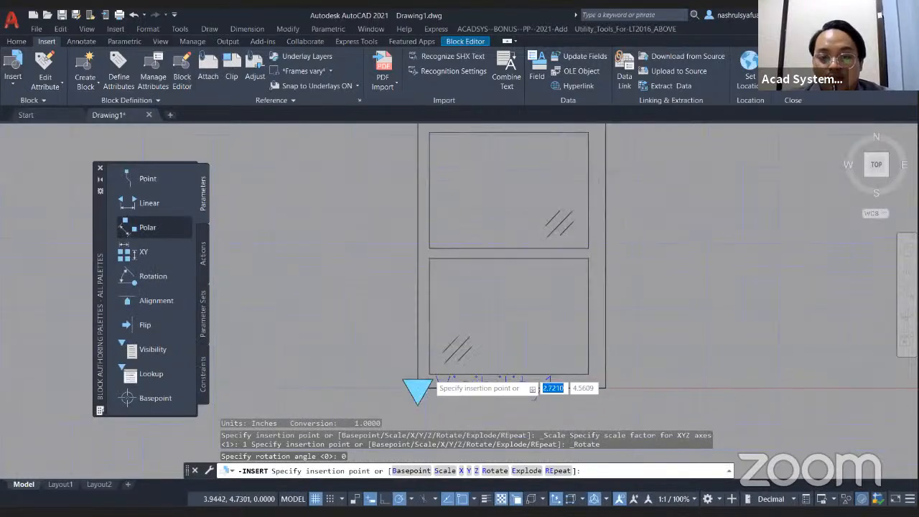
pyautogui.click(410, 395)
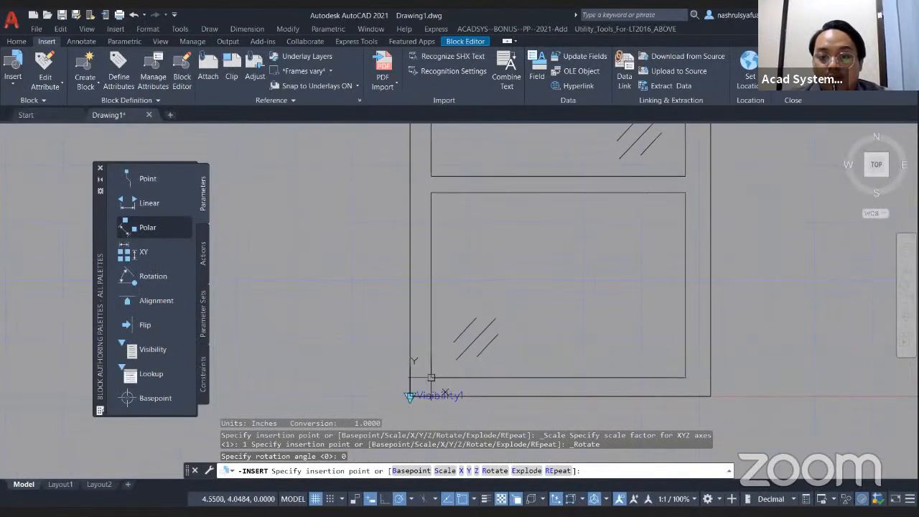
pyautogui.scroll(-7, 478, 316)
pyautogui.moveTo(493, 267); pyautogui.dragTo(479, 379, button='middle')
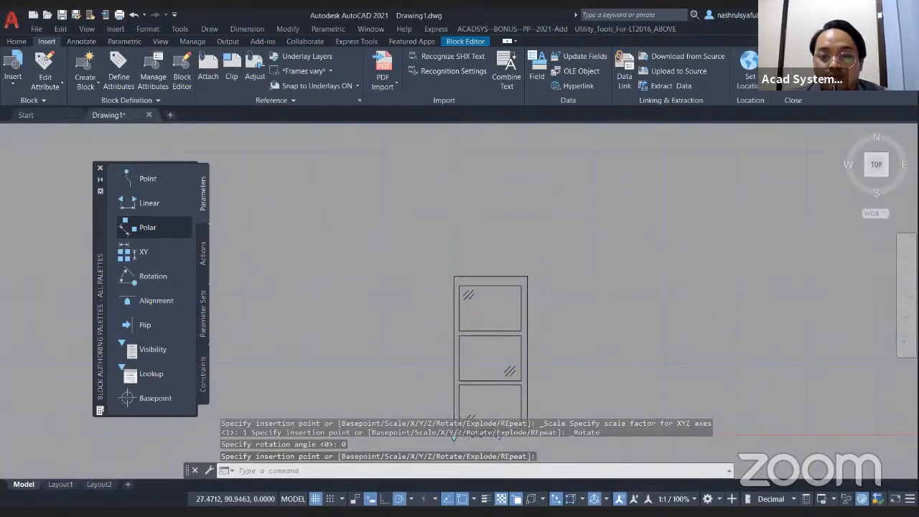
# Move the triple panel block from its upper edge's midpoint to the point midway between the base rectangle's left and right sides.
pyautogui.scroll(4, 487, 309)
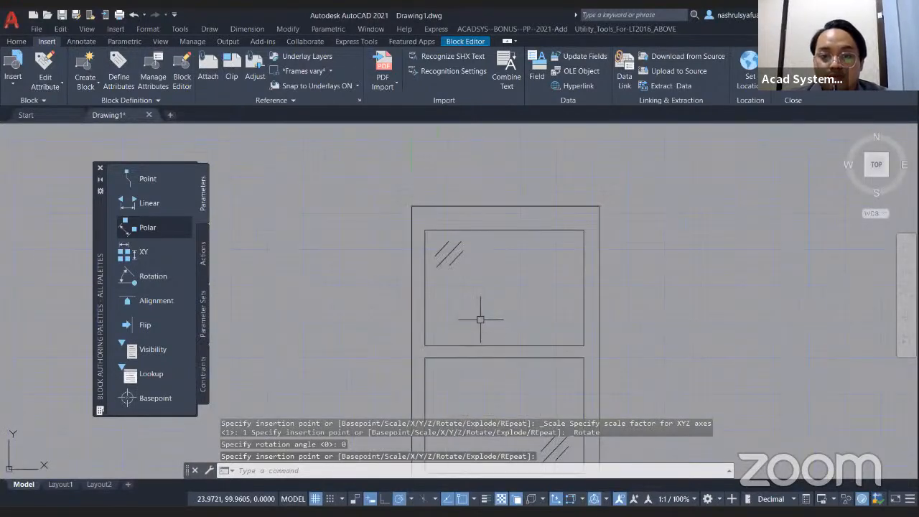
pyautogui.click(488, 282)
pyautogui.write('m')
pyautogui.press('Return')
pyautogui.click(505, 229)
pyautogui.keyDown('shift'); pyautogui.rightClick(469, 229); pyautogui.keyUp('shift')
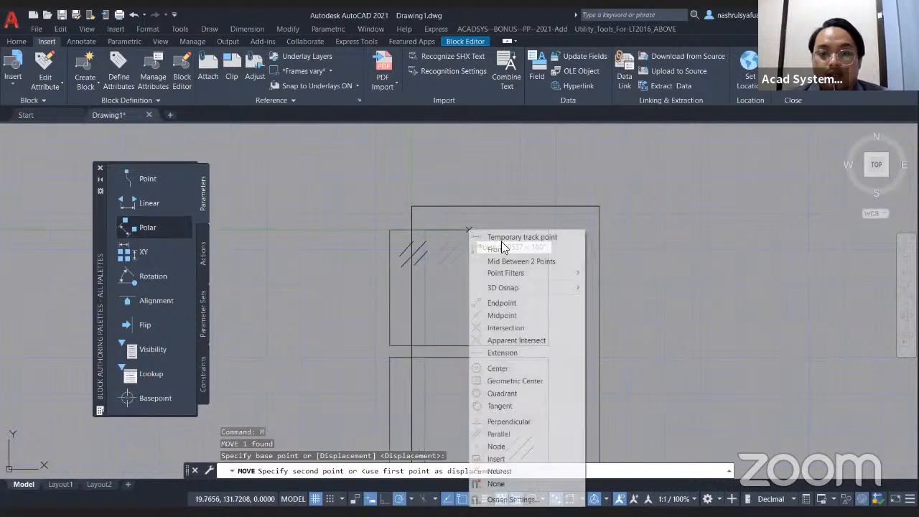
pyautogui.click(528, 262)
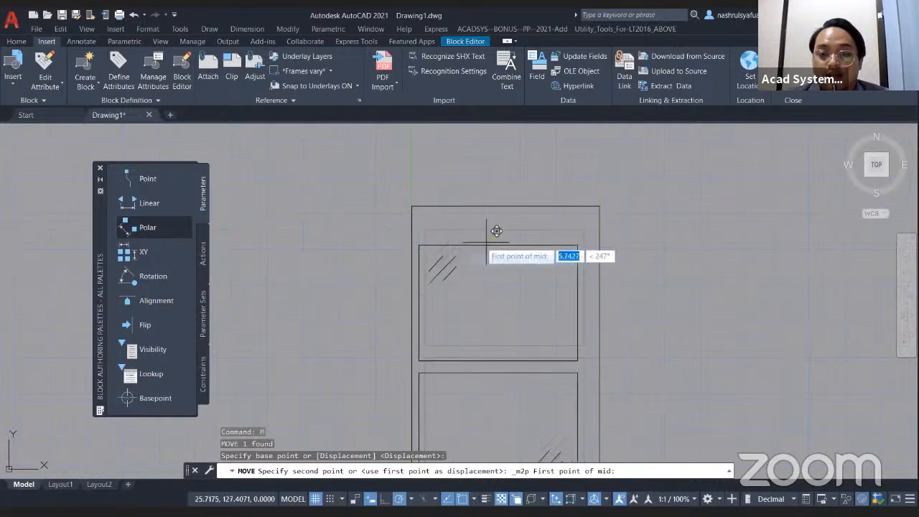
pyautogui.click(412, 230)
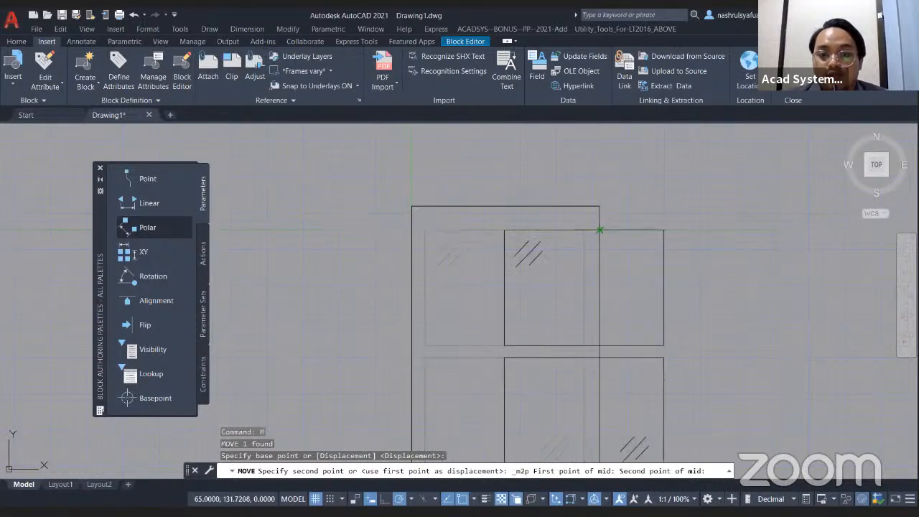
pyautogui.click(599, 230)
pyautogui.scroll(-5, 555, 275)
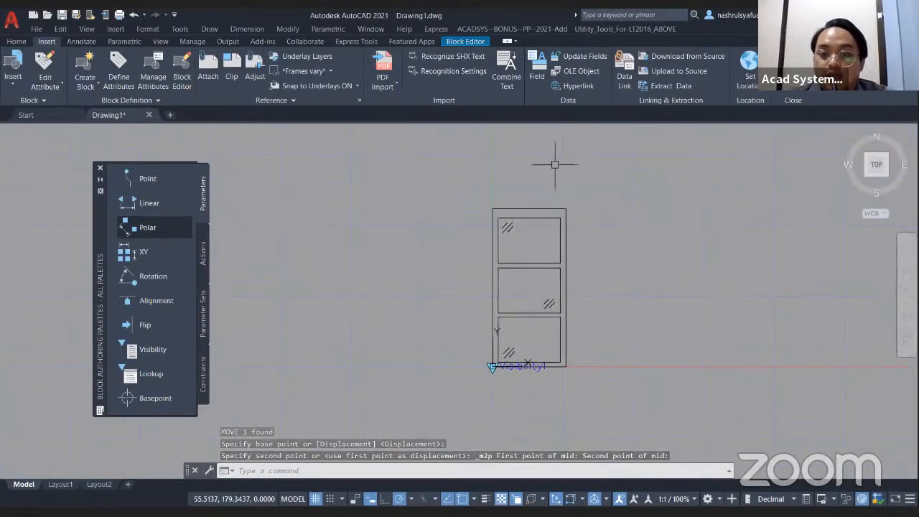
# Make visibility state 2 the current state of the window block.
pyautogui.click(467, 41)
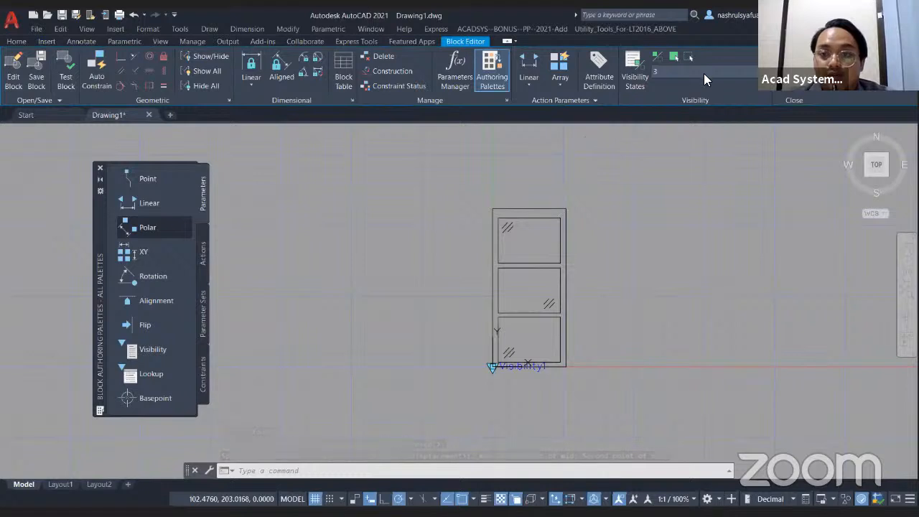
pyautogui.click(685, 69)
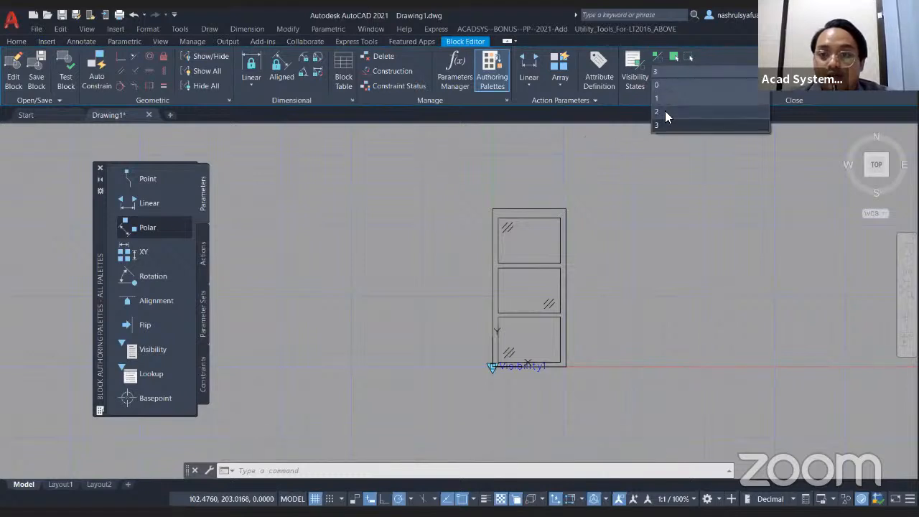
pyautogui.click(665, 112)
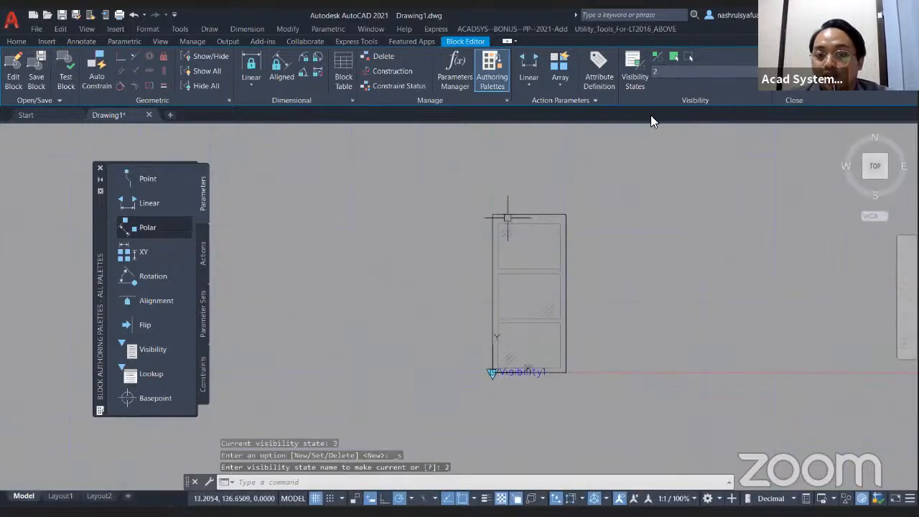
pyautogui.scroll(2, 509, 217)
pyautogui.scroll(-1, 565, 239)
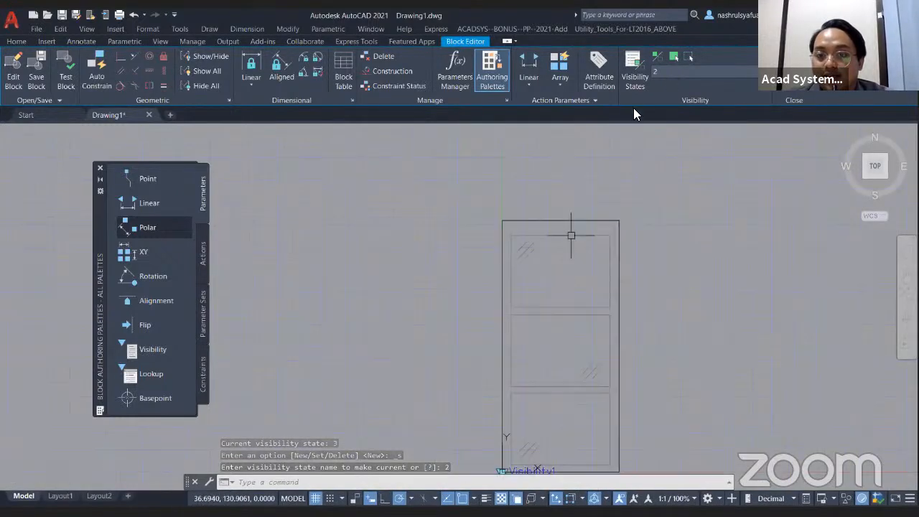
# Toggle the visibility mode off and back on to check how hidden objects display in state 2.
pyautogui.click(658, 57)
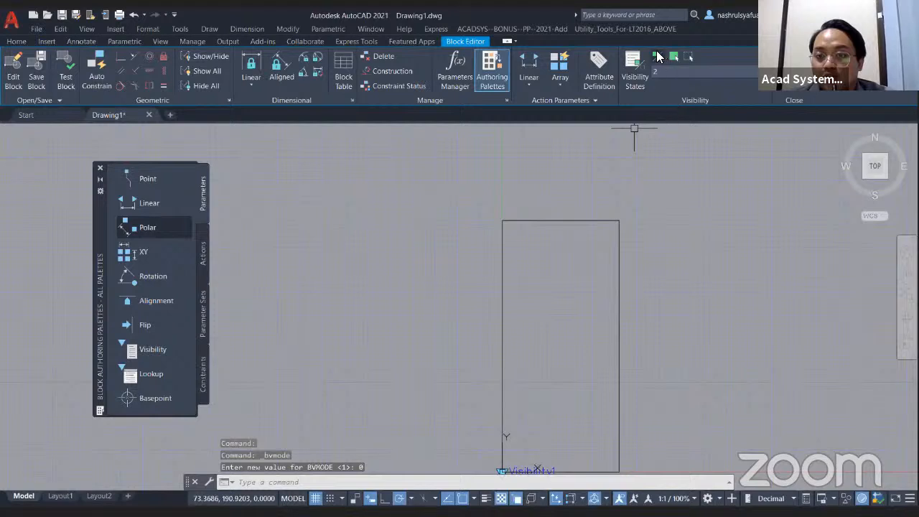
pyautogui.click(658, 58)
pyautogui.scroll(-2, 503, 266)
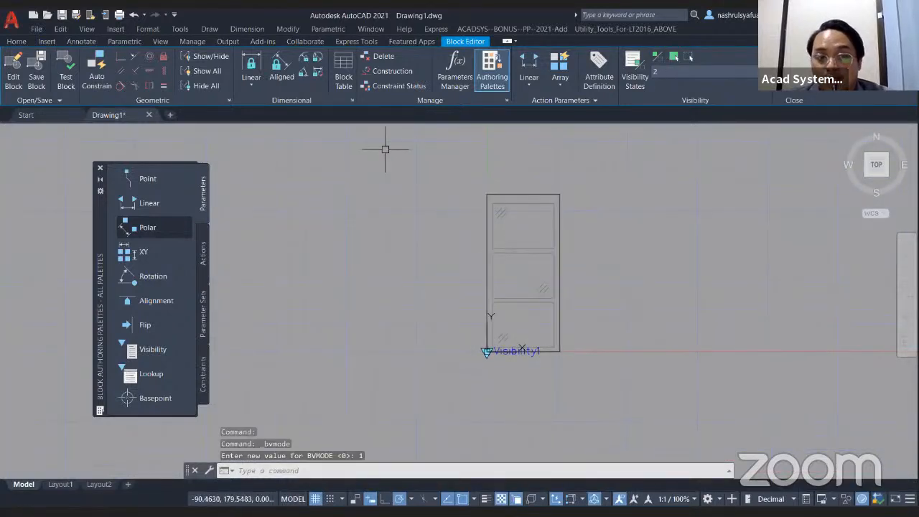
# With visibility state 2 current, insert the "1- window 2 panel" block at the base rectangle's lower-left corner.
pyautogui.click(46, 41)
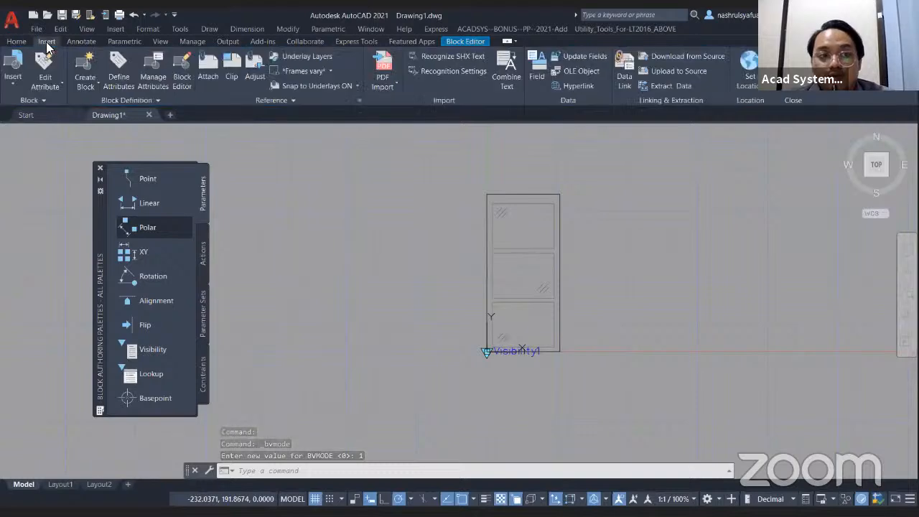
pyautogui.click(14, 72)
pyautogui.scroll(1, 62, 154)
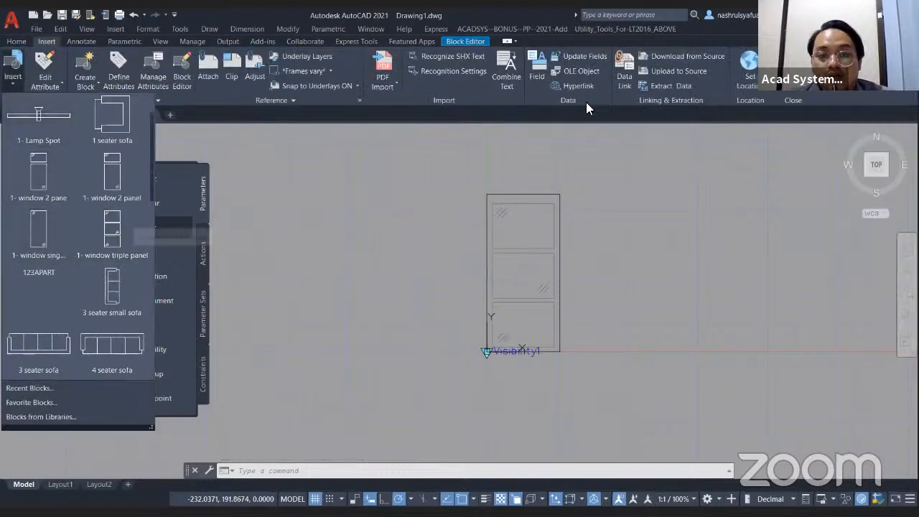
pyautogui.click(464, 41)
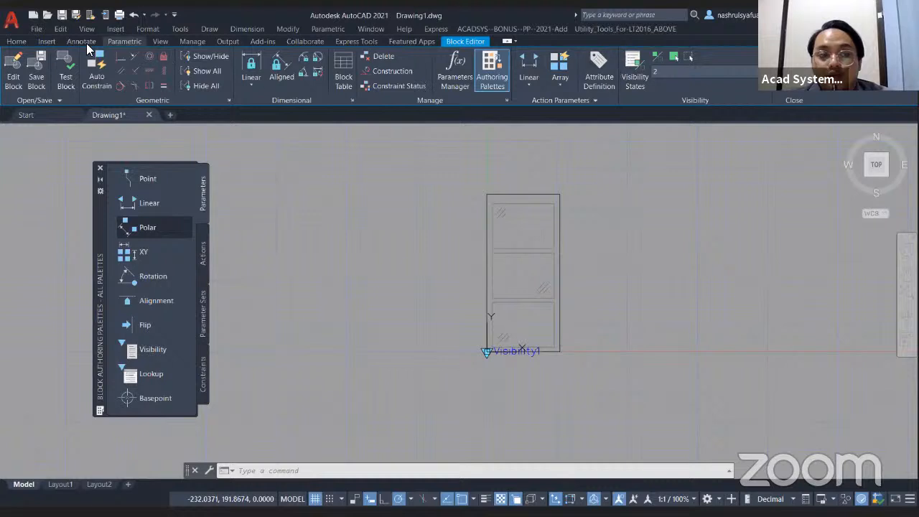
pyautogui.click(46, 41)
pyautogui.click(14, 73)
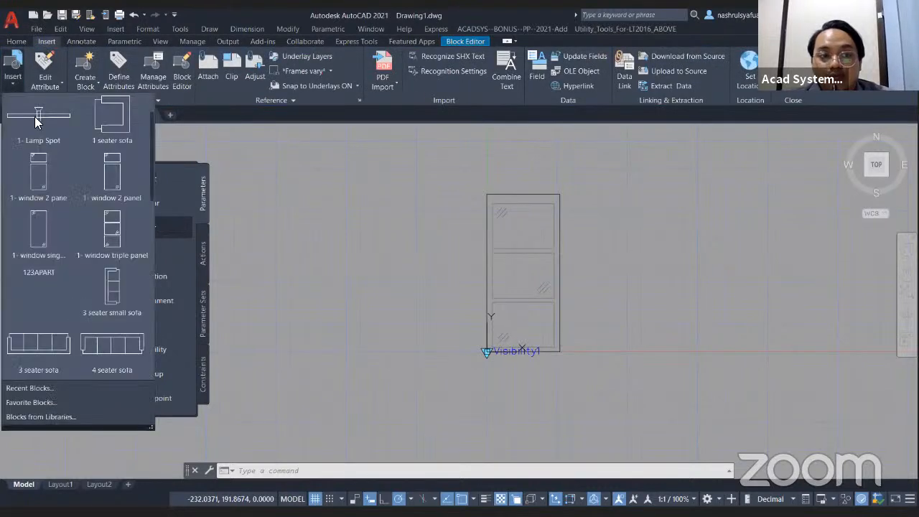
pyautogui.click(111, 180)
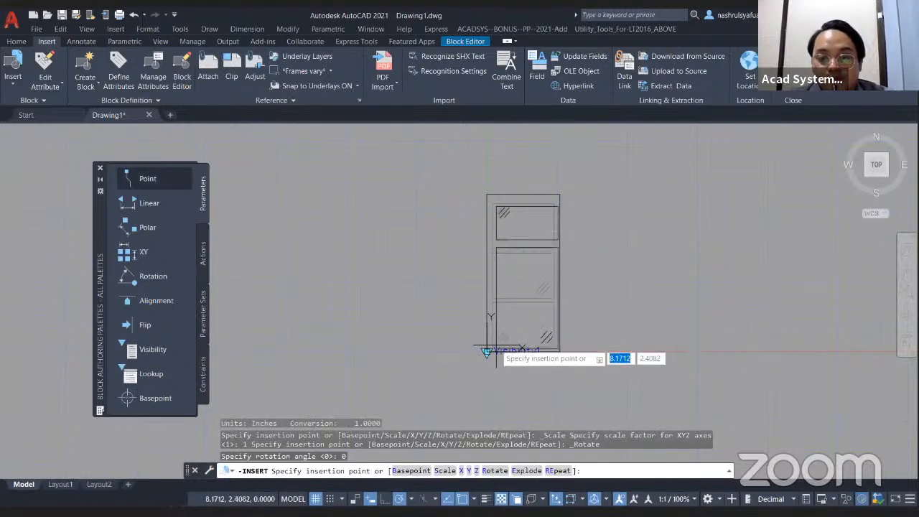
pyautogui.scroll(5, 495, 347)
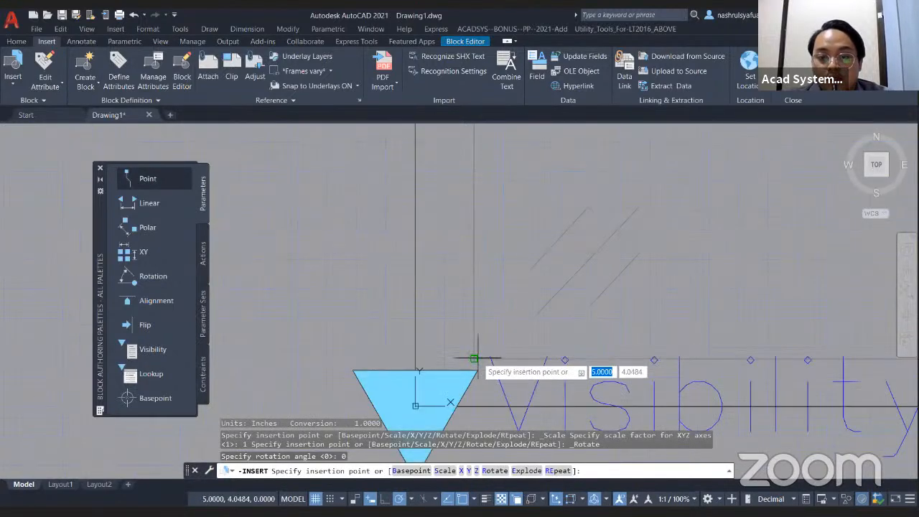
pyautogui.click(417, 405)
pyautogui.scroll(-4, 513, 324)
pyautogui.scroll(-2, 550, 272)
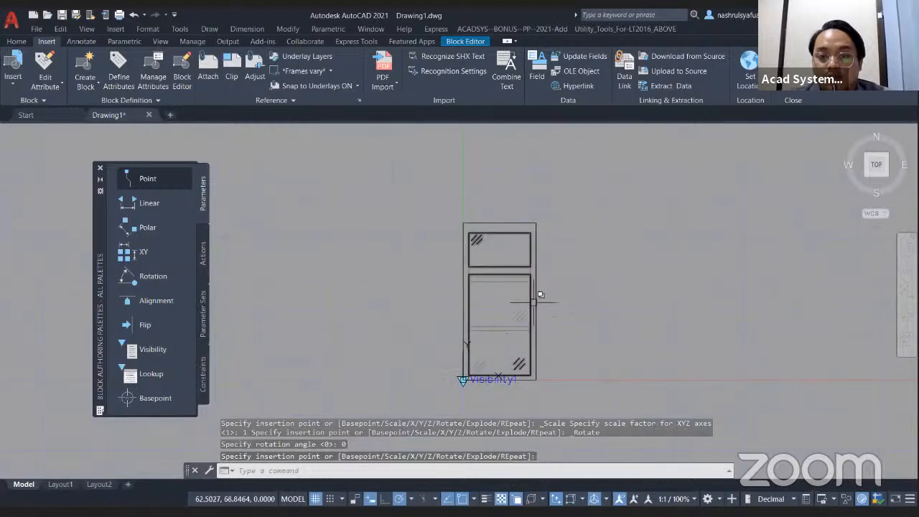
pyautogui.scroll(3, 550, 248)
# Make visibility state 1 the current state of the window block.
pyautogui.click(461, 40)
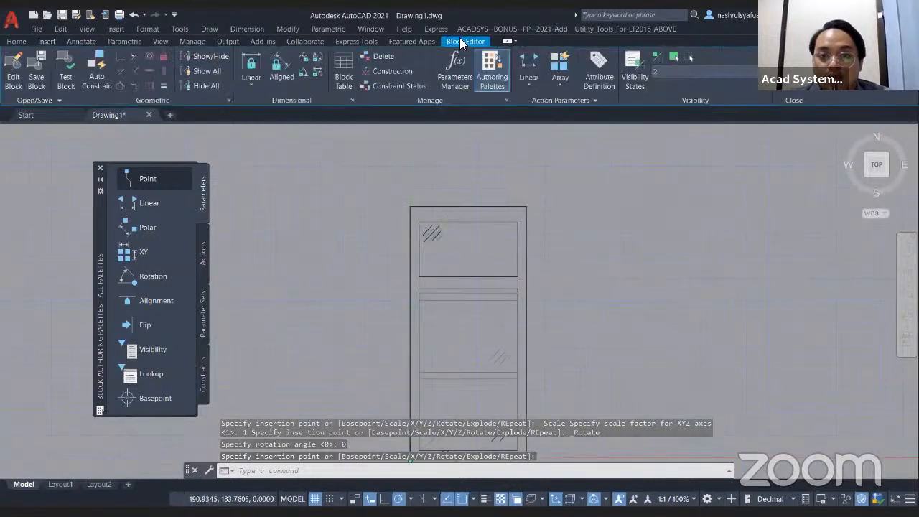
pyautogui.click(708, 72)
pyautogui.click(674, 94)
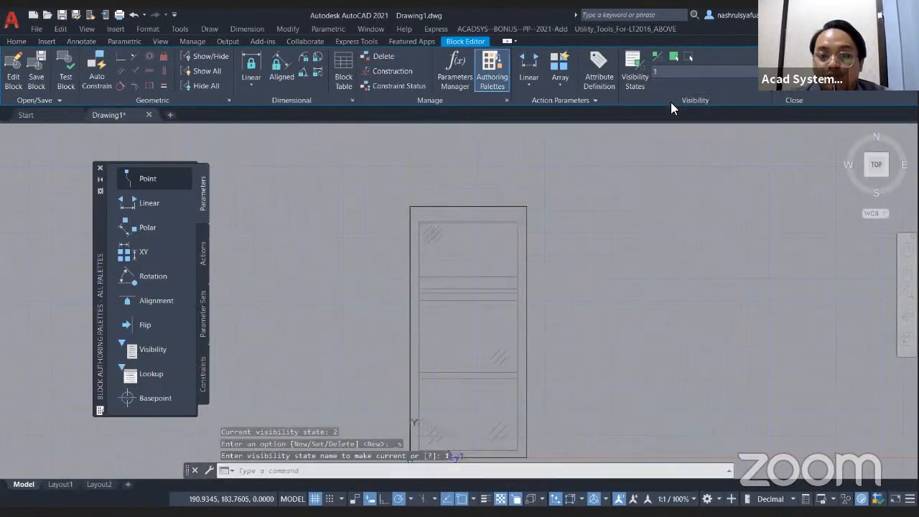
# Insert the single-panel window block at the base rectangle's lower-left corner in visibility state 1.
pyautogui.click(46, 41)
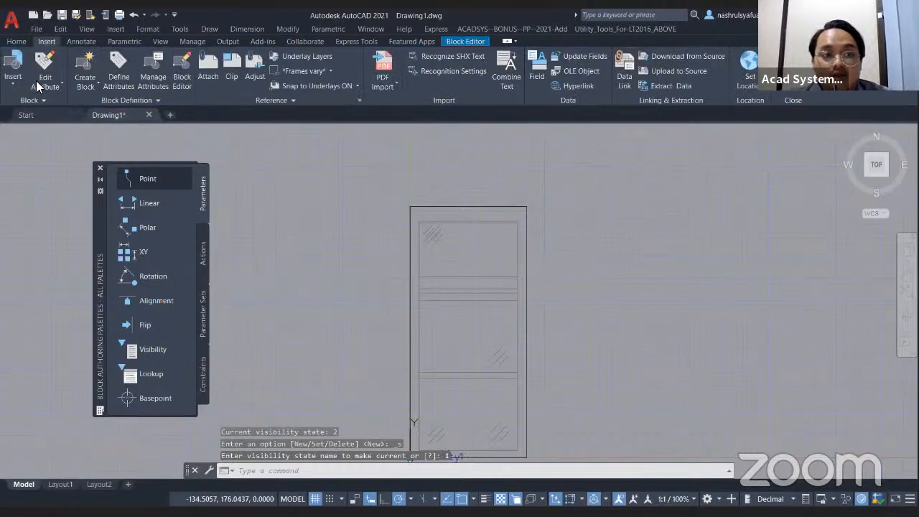
pyautogui.click(13, 72)
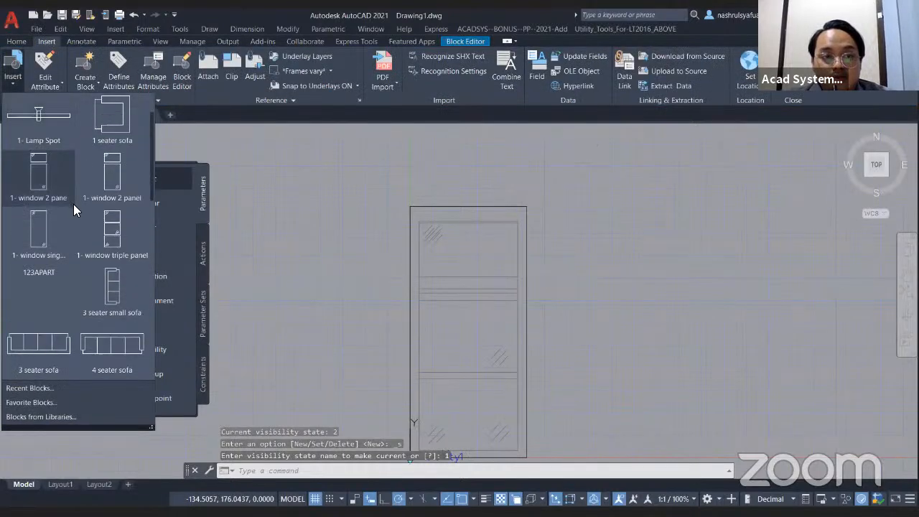
pyautogui.click(42, 227)
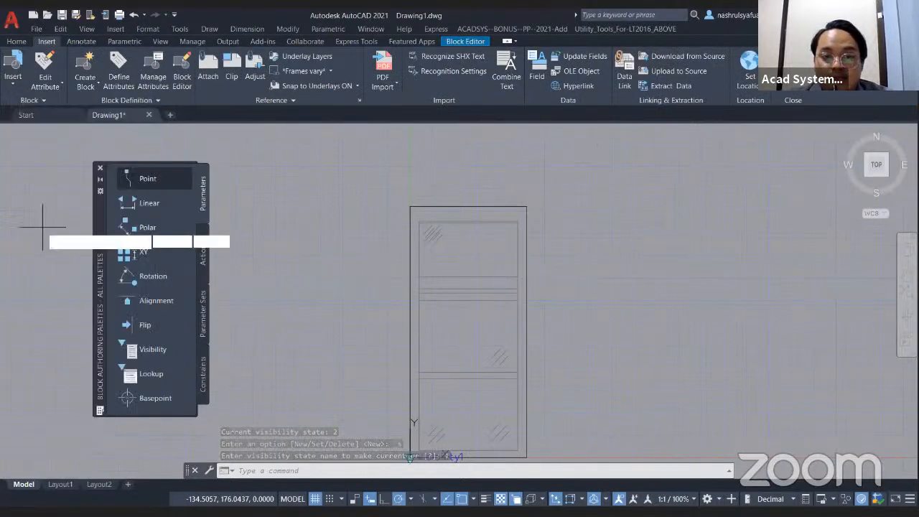
pyautogui.moveTo(435, 360); pyautogui.dragTo(440, 281, button='middle')
pyautogui.scroll(5, 431, 323)
pyautogui.moveTo(404, 381)
pyautogui.mouseDown(button='middle')
pyautogui.moveTo(432, 290)
pyautogui.moveTo(473, 297)
pyautogui.moveTo(382, 385)
pyautogui.mouseUp(button='middle')
pyautogui.click(414, 374)
pyautogui.scroll(-4, 549, 287)
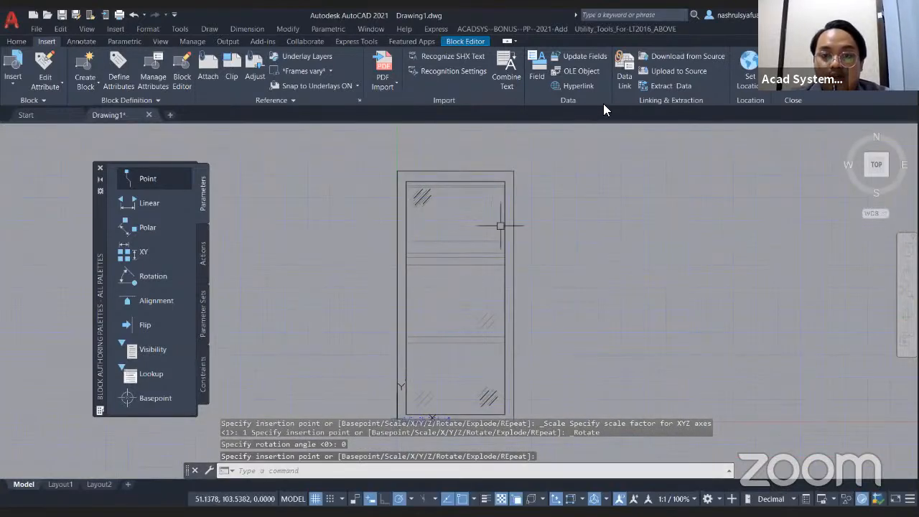
# Hide the dimmed objects of the other states and open the "1-window base" block in a test window.
pyautogui.click(464, 42)
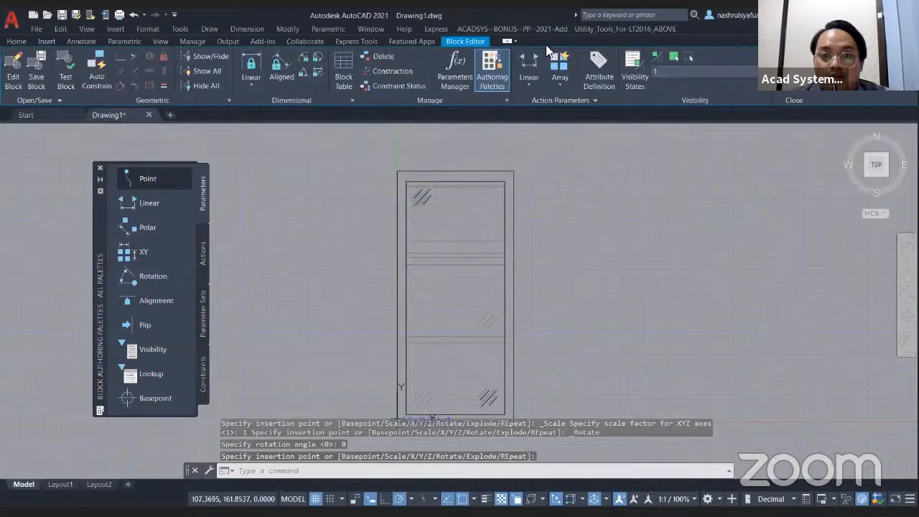
pyautogui.click(657, 55)
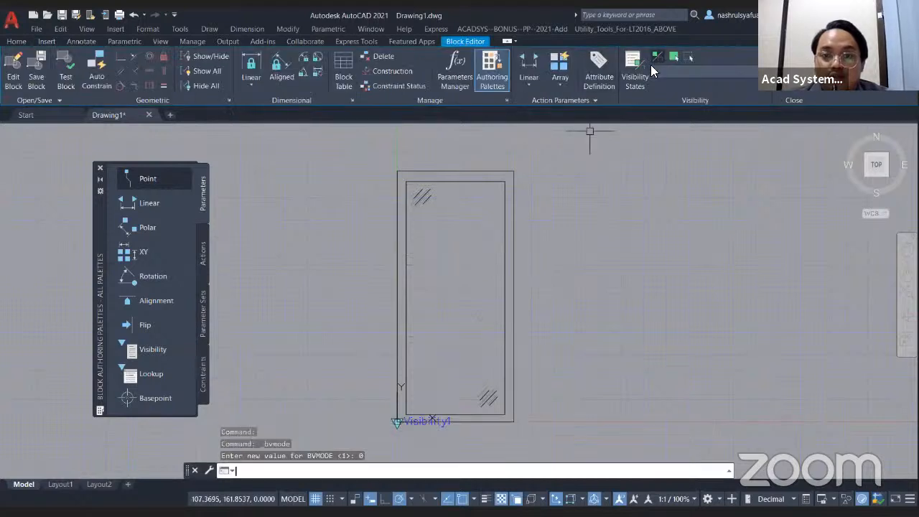
pyautogui.click(79, 58)
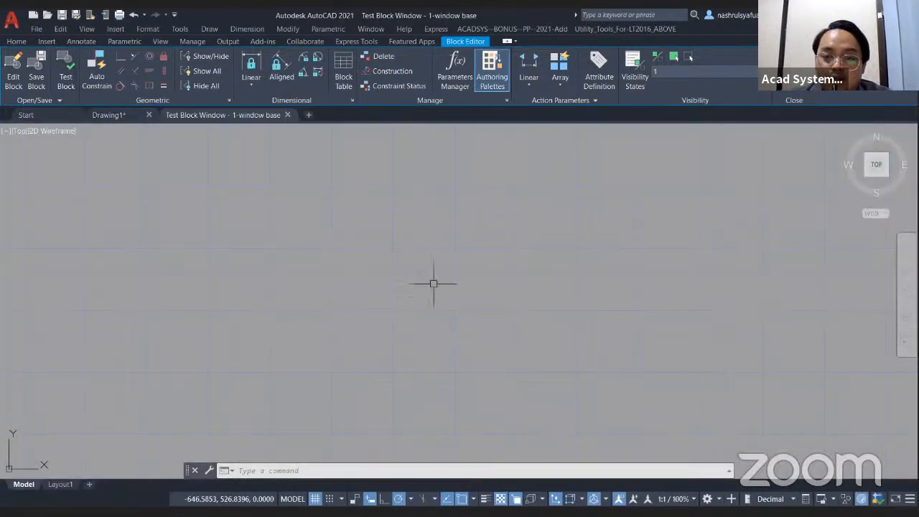
pyautogui.middleClick(425, 297)
pyautogui.middleClick(425, 297)
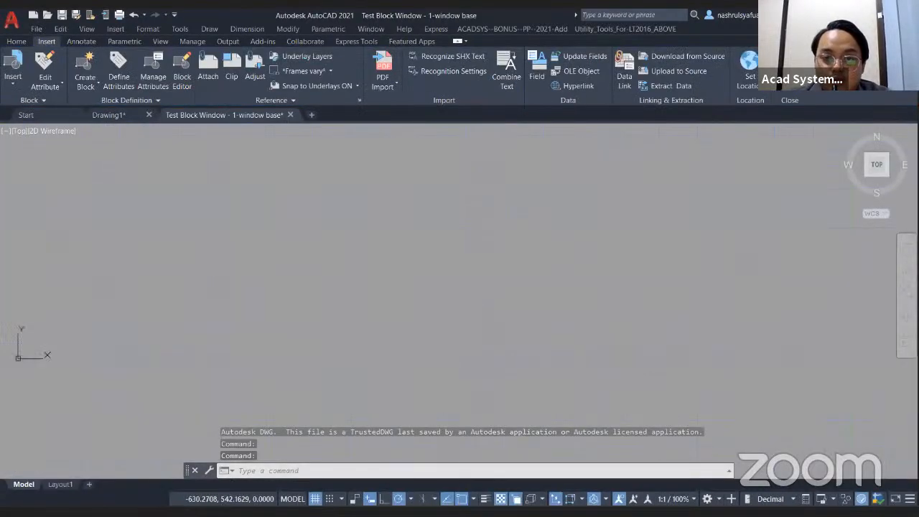
pyautogui.scroll(-2, 463, 278)
pyautogui.moveTo(467, 314); pyautogui.dragTo(461, 278, button='middle')
pyautogui.scroll(-2, 453, 302)
# Test the block by switching its visibility to state 1, and clear the selection.
pyautogui.click(487, 265)
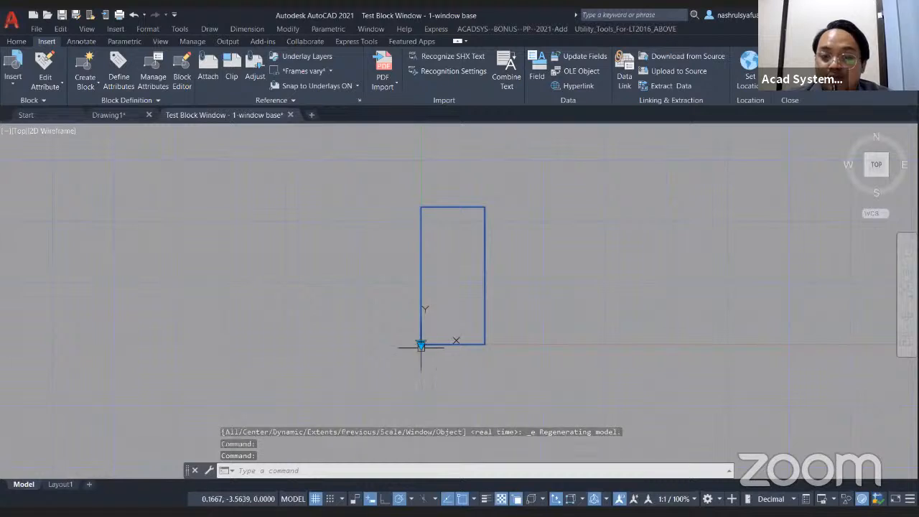
pyautogui.click(421, 345)
pyautogui.click(431, 353)
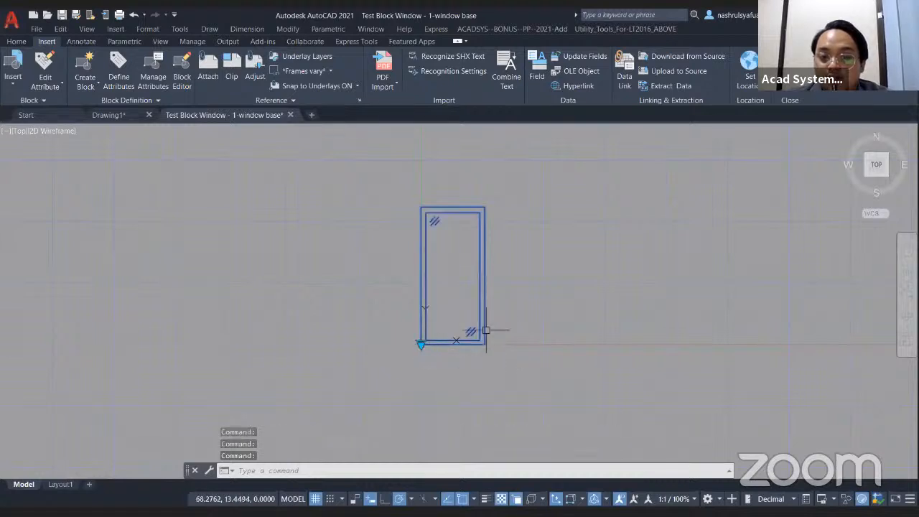
pyautogui.scroll(2, 490, 330)
pyautogui.scroll(-2, 496, 316)
pyautogui.press('Escape')
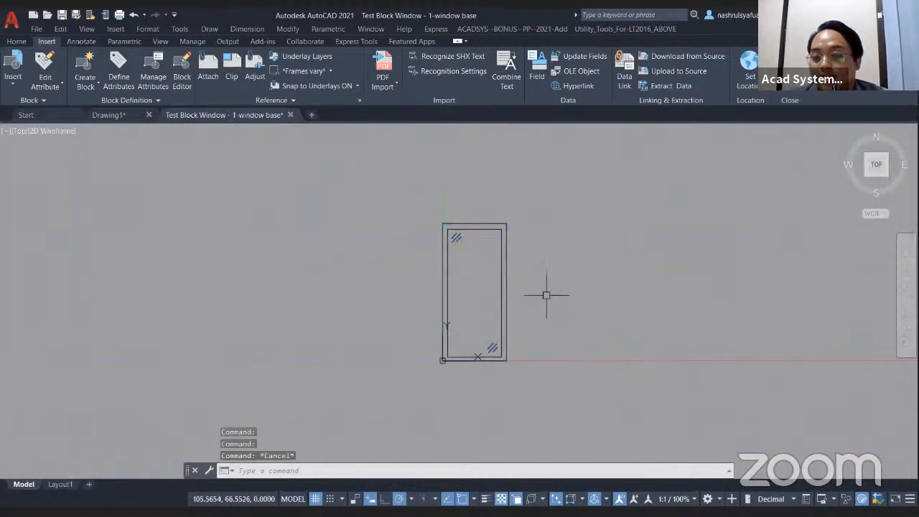
pyautogui.press('Escape')
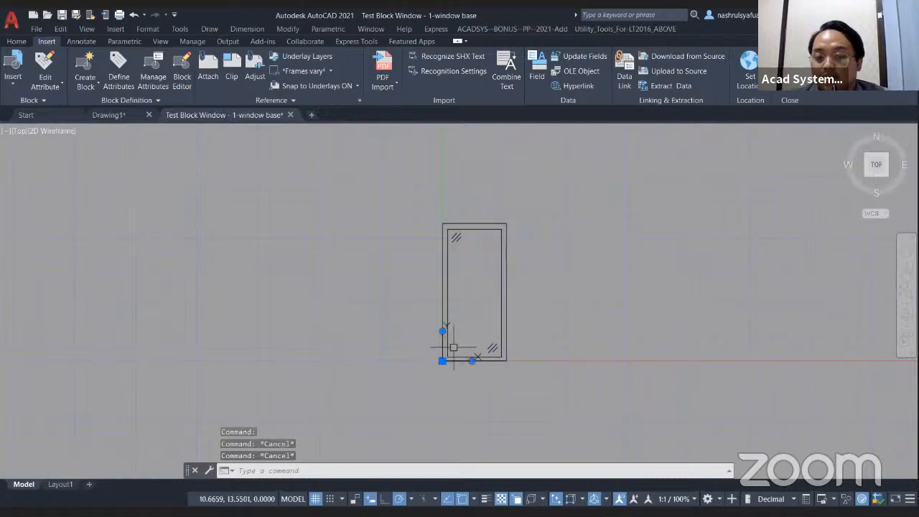
# Switch the test block to visibility state 2, try one more state, and leave the test window.
pyautogui.click(444, 297)
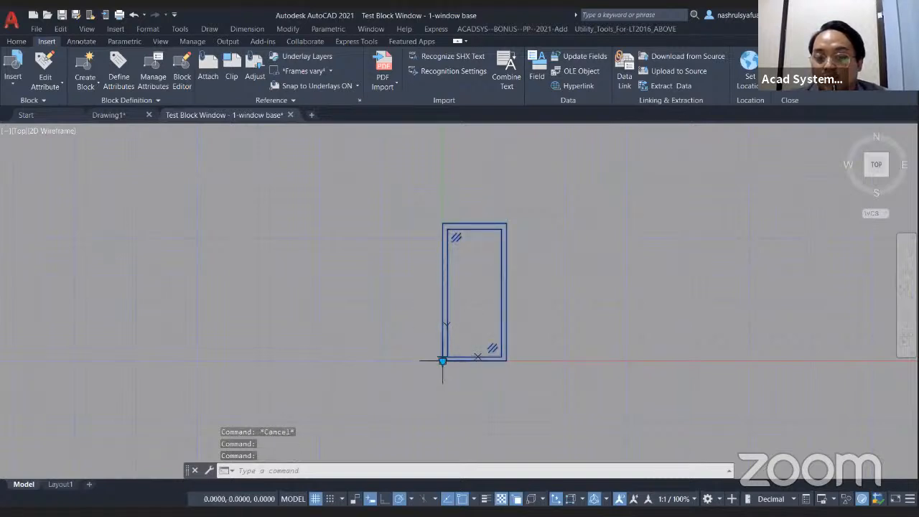
pyautogui.click(443, 361)
pyautogui.click(465, 386)
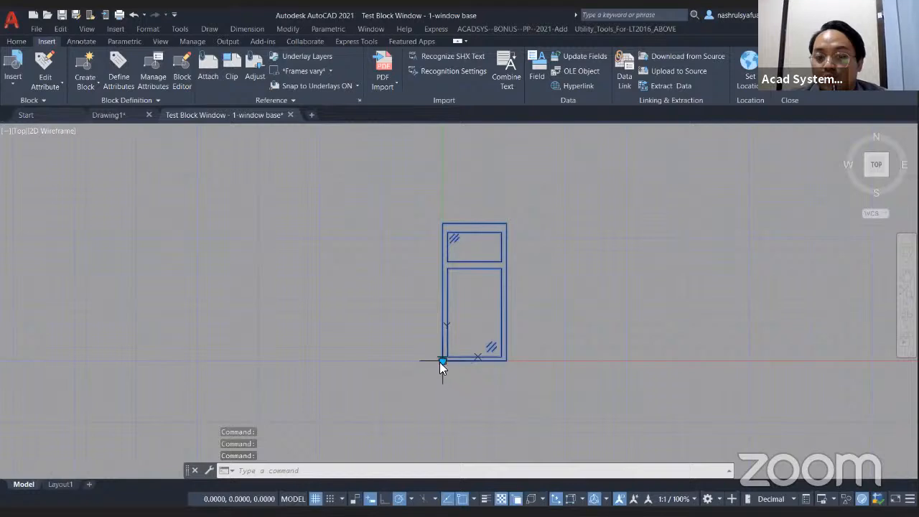
pyautogui.click(461, 404)
pyautogui.press('Escape')
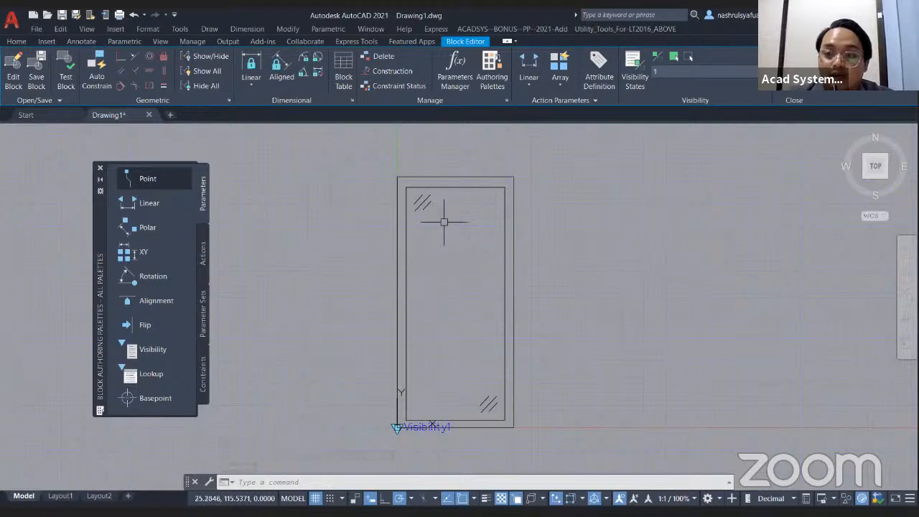
# Draw a small horizontal rectangle inside the glass pane, near its right side at about mid-height, in visibility state 1.
pyautogui.click(46, 41)
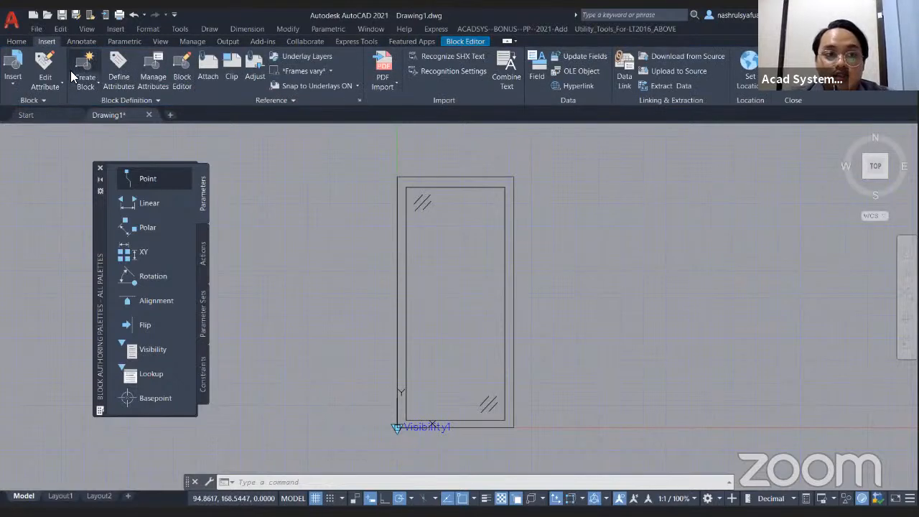
pyautogui.click(15, 41)
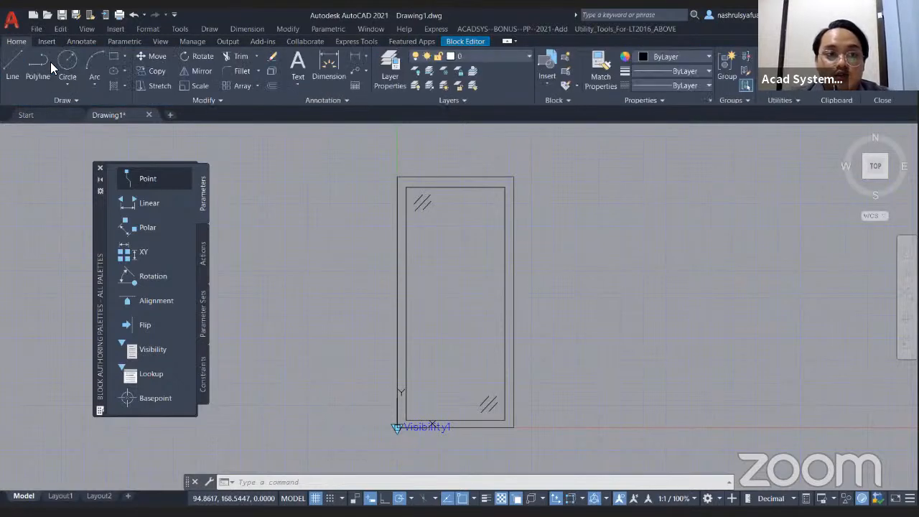
pyautogui.click(116, 56)
pyautogui.scroll(5, 489, 287)
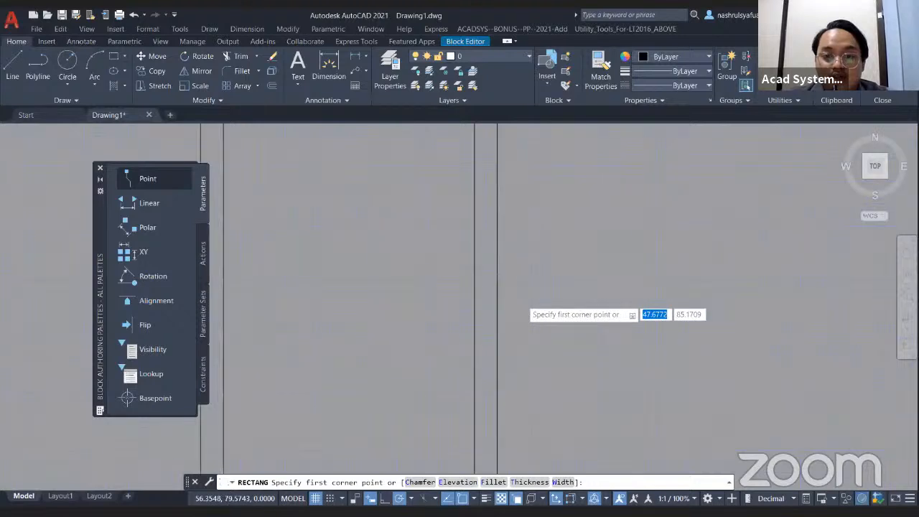
pyautogui.click(411, 271)
pyautogui.click(298, 295)
pyautogui.scroll(-8, 299, 296)
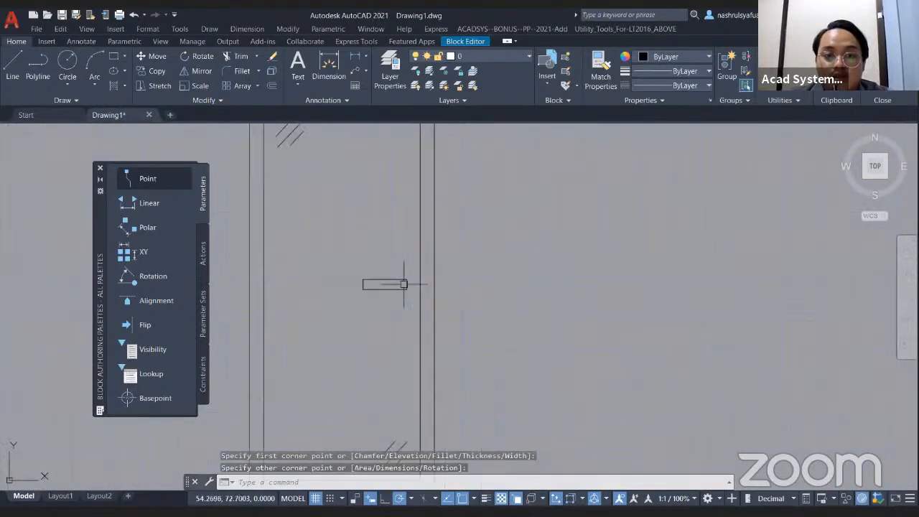
pyautogui.moveTo(421, 287)
pyautogui.mouseDown(button='middle')
pyautogui.moveTo(371, 292)
pyautogui.moveTo(419, 289)
pyautogui.mouseUp(button='middle')
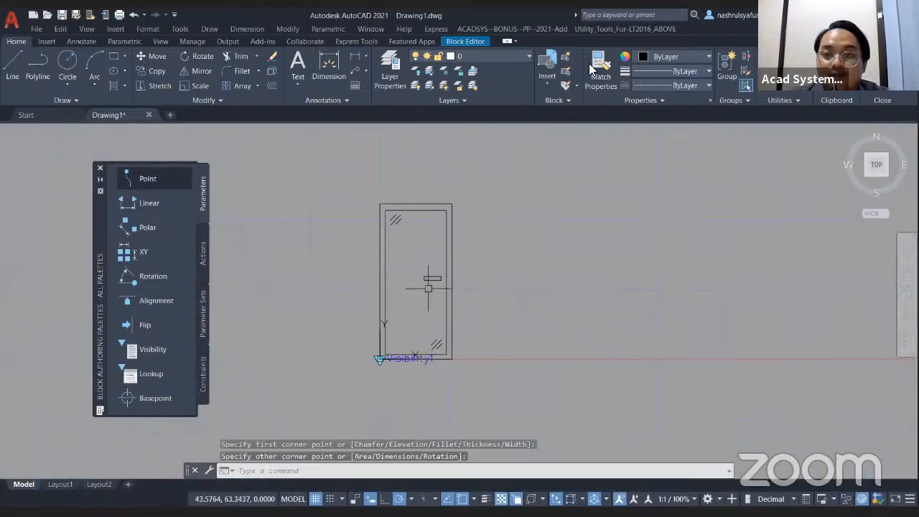
# Display the hidden objects dimmed, make visibility state 2 current, and make the small rectangle visible in that state.
pyautogui.click(471, 41)
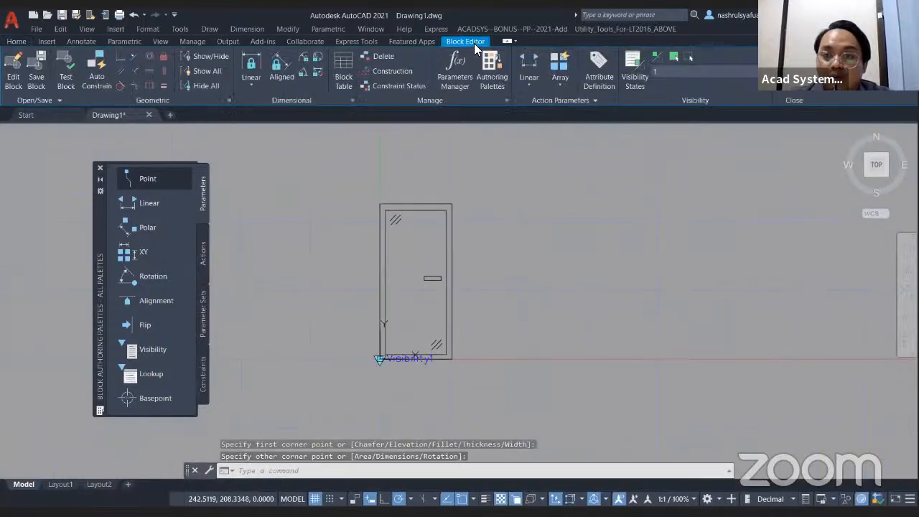
pyautogui.click(656, 57)
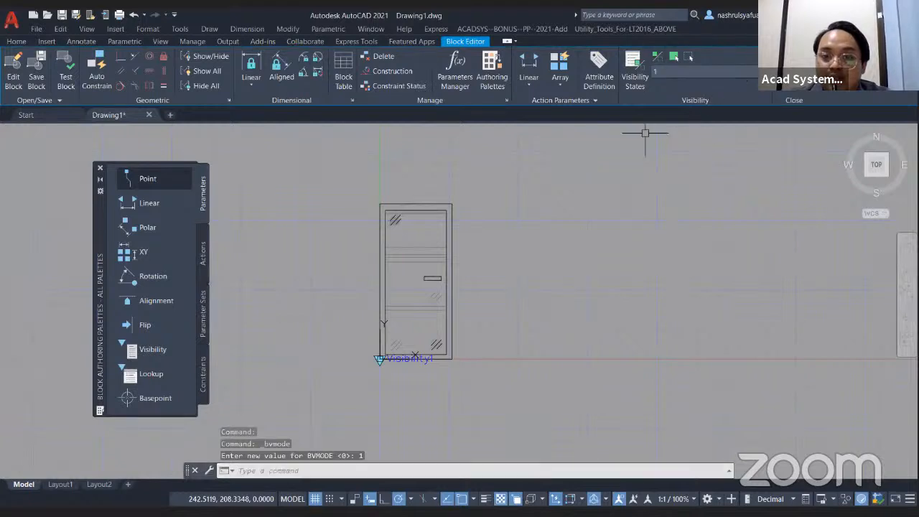
pyautogui.click(722, 72)
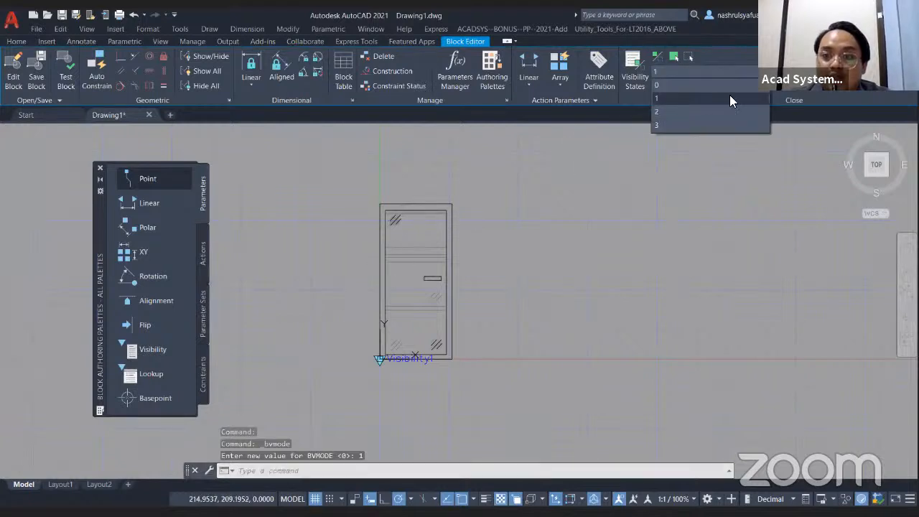
pyautogui.click(674, 113)
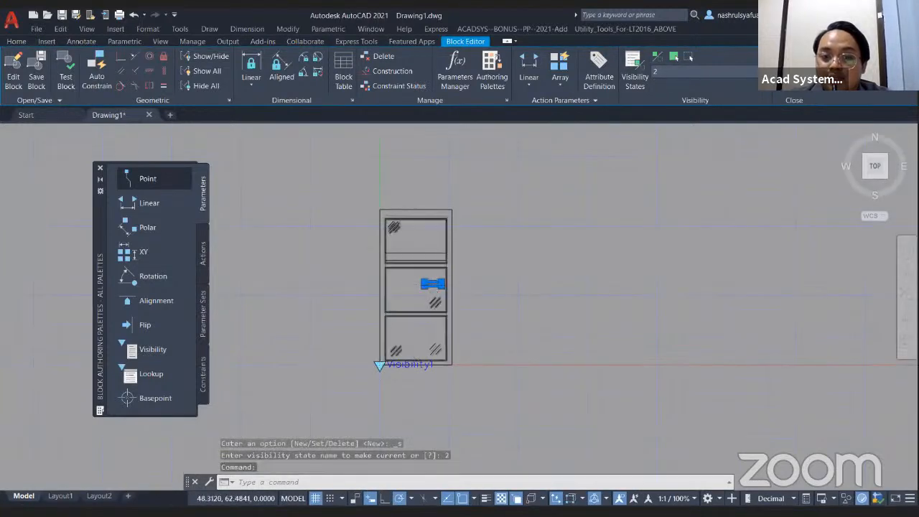
pyautogui.scroll(4, 436, 294)
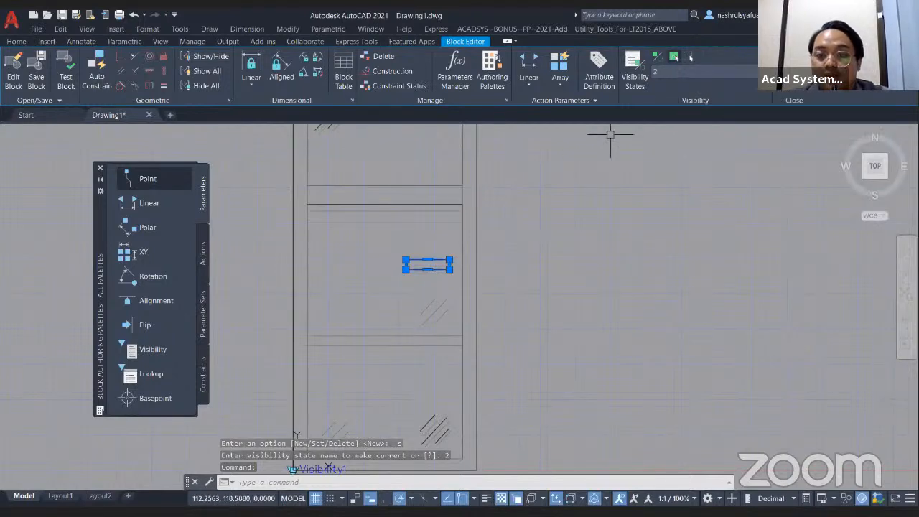
pyautogui.scroll(-4, 538, 248)
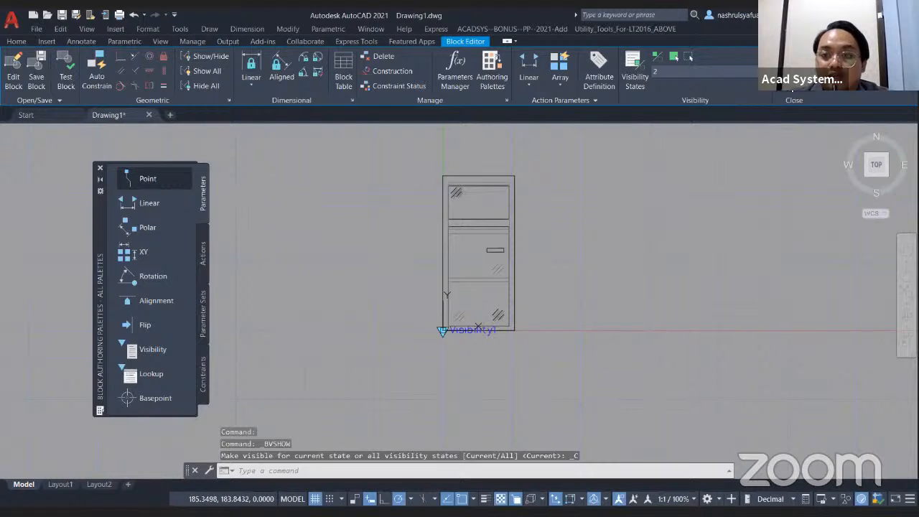
# Close the block editor with the changes saved, and set the block placed in the drawing to visibility state 1.
pyautogui.click(793, 80)
pyautogui.click(470, 241)
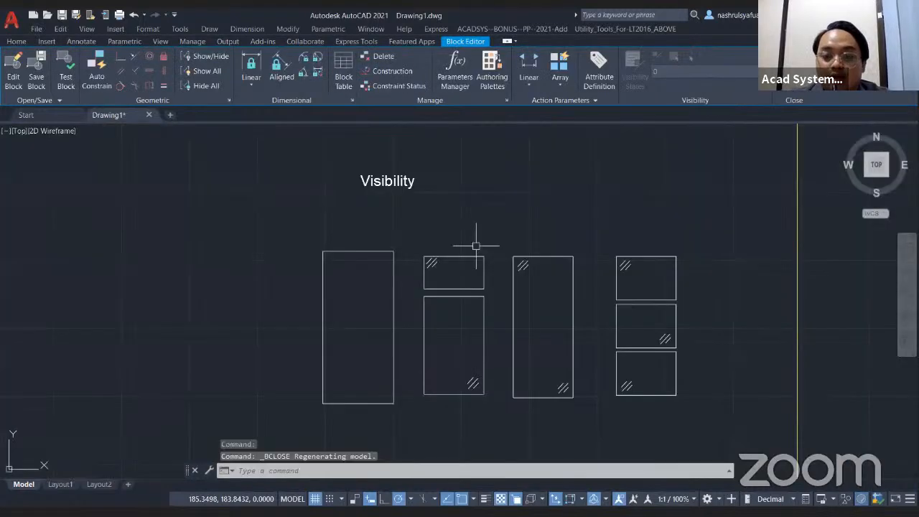
pyautogui.click(360, 252)
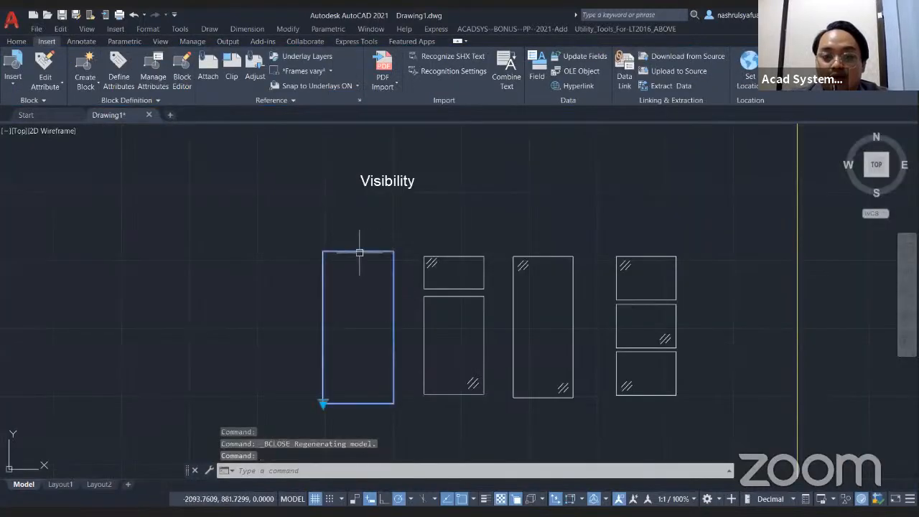
pyautogui.click(323, 404)
pyautogui.click(350, 430)
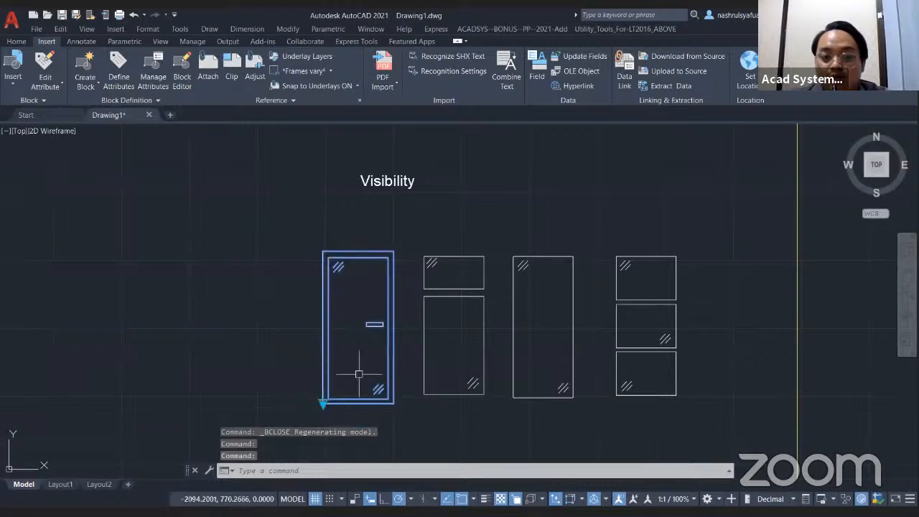
# Switch the placed block to visibility state 2 and on to state 3, and clear the selection.
pyautogui.click(323, 404)
pyautogui.click(349, 436)
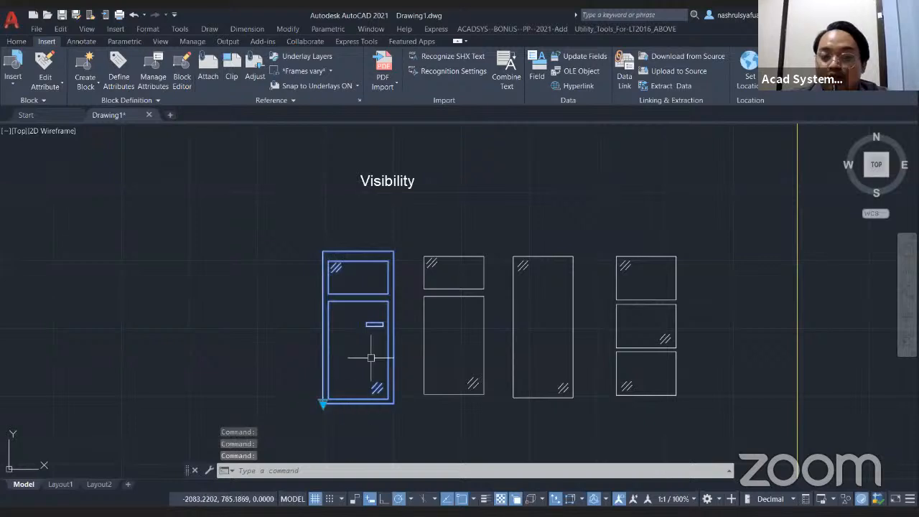
pyautogui.click(319, 404)
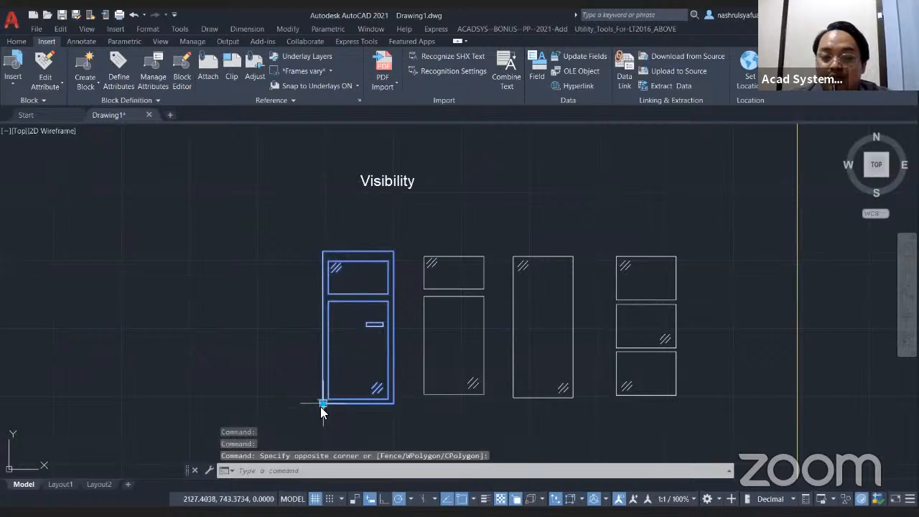
pyautogui.click(322, 404)
pyautogui.click(349, 450)
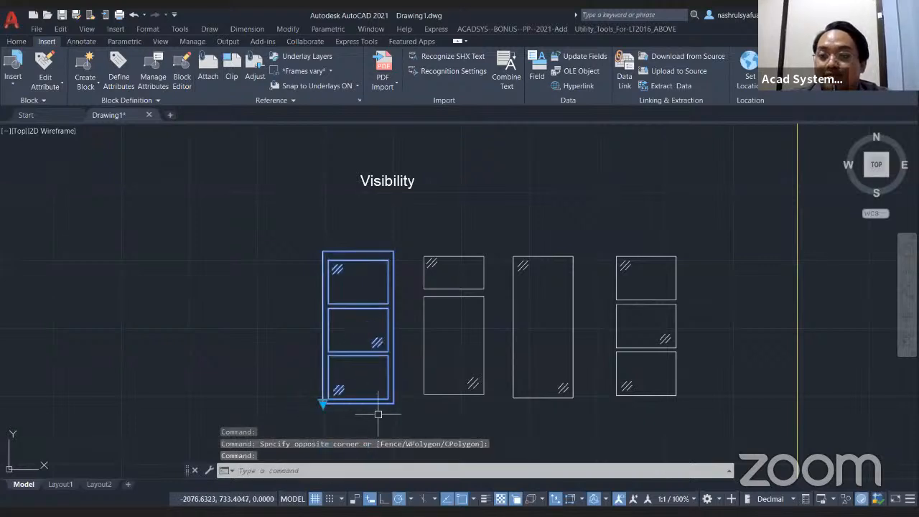
pyautogui.press('Escape')
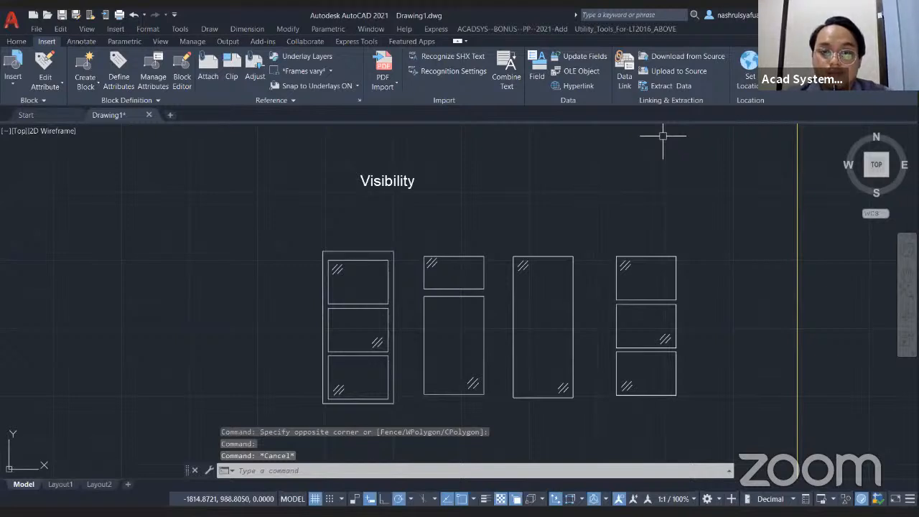
# Switch to the Dynamic block.pptx presentation in PowerPoint and display the Q&A slide.
pyautogui.click(624, 388)
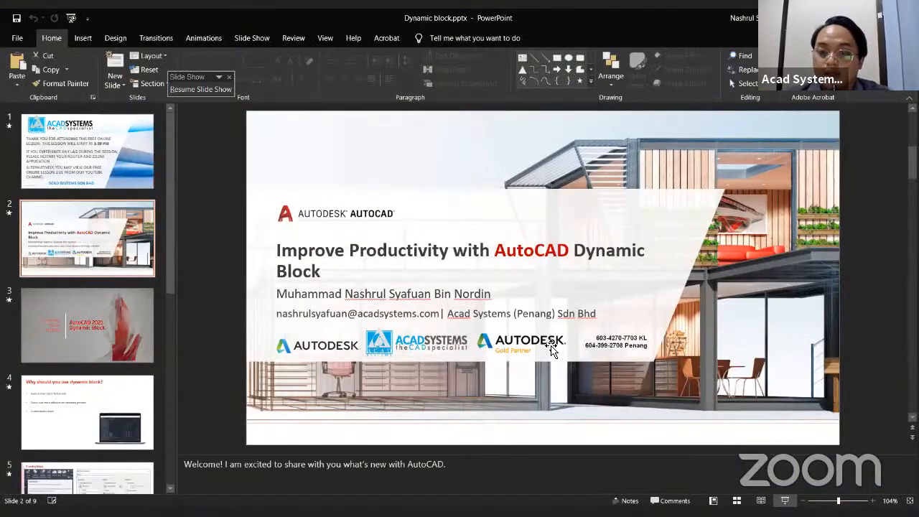
pyautogui.scroll(-5, 107, 359)
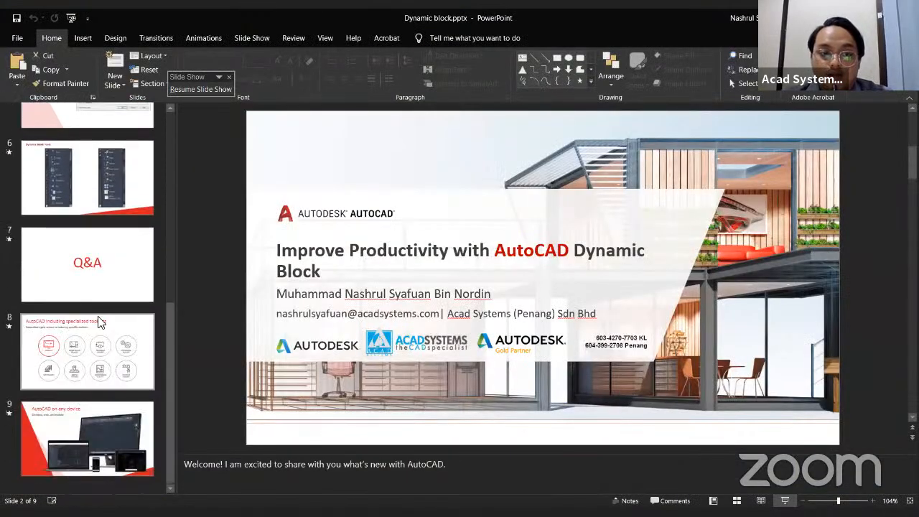
pyautogui.click(99, 280)
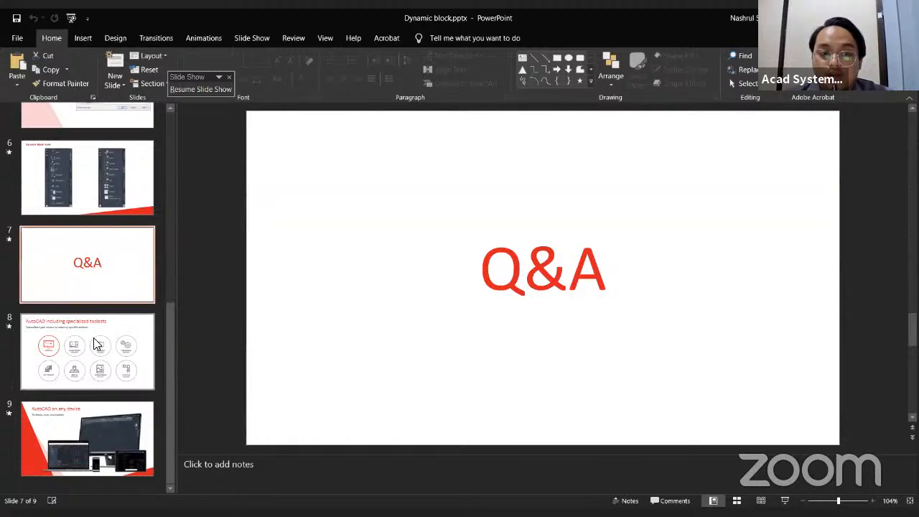